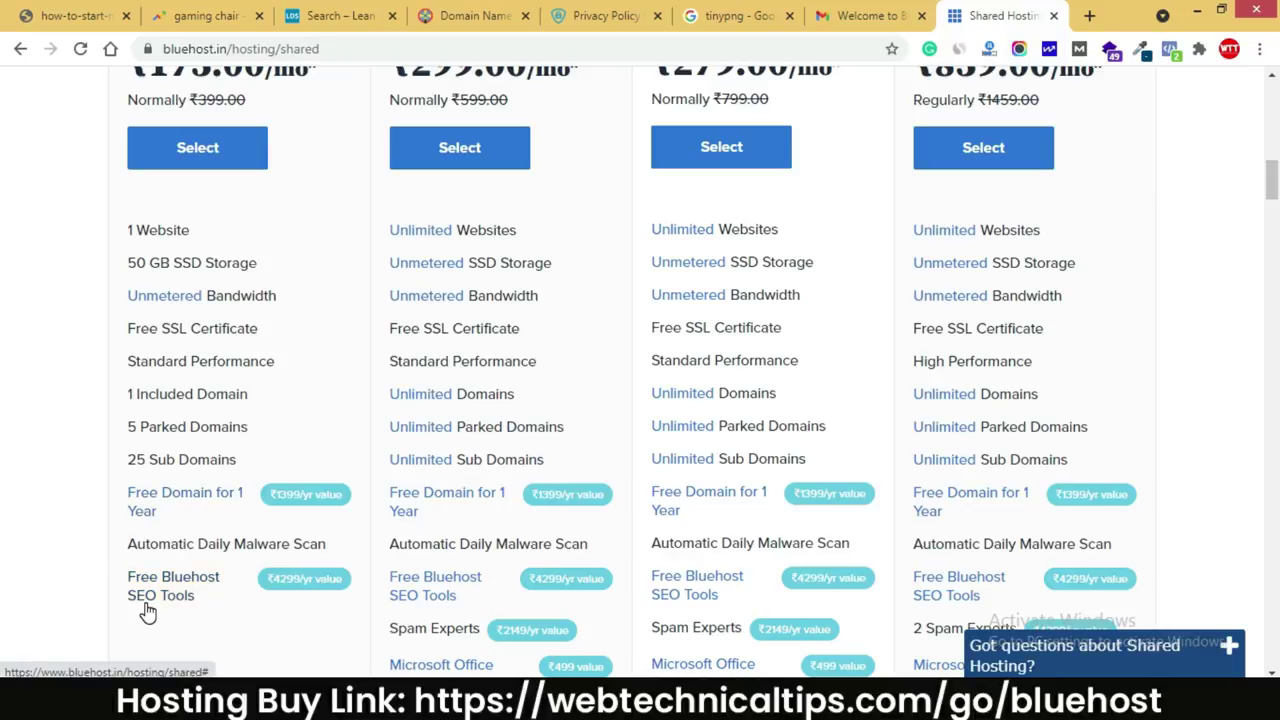
Compare the shared hosting plans, select the Basic plan on the 36-month term, and choose to create the domain later.
scroll(120, 600, up, 1)
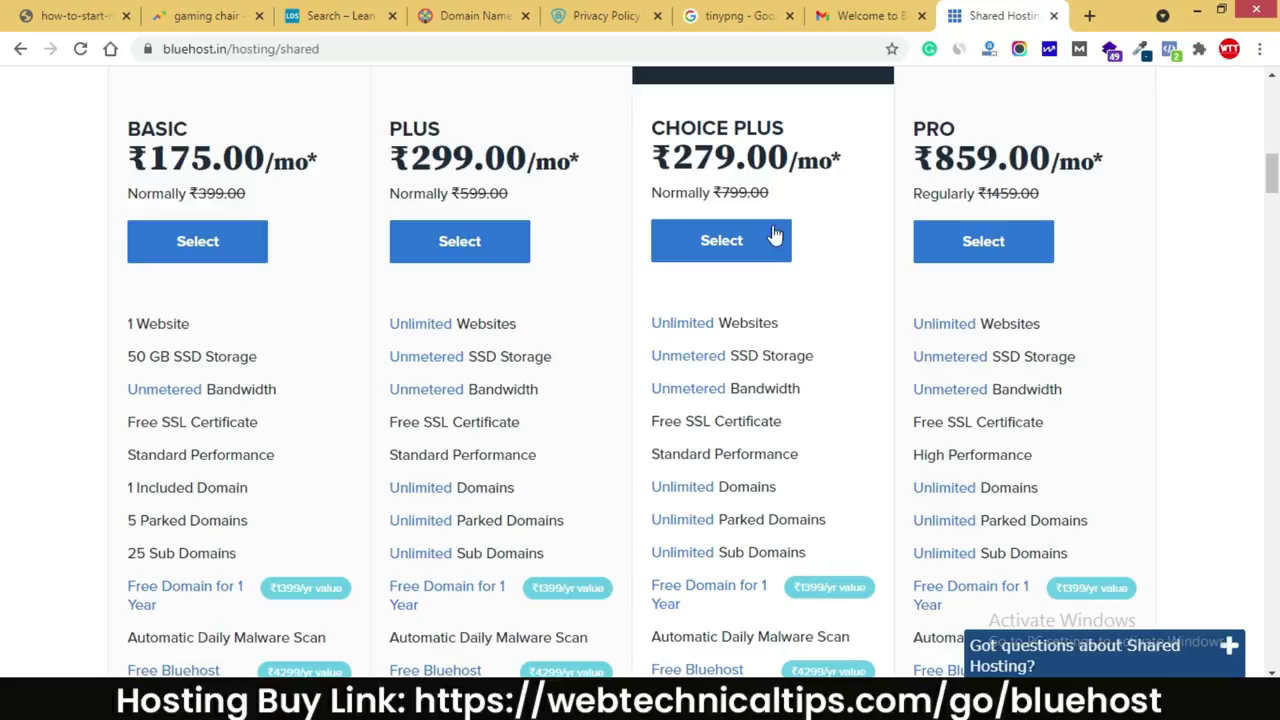
scroll(709, 297, down, 4)
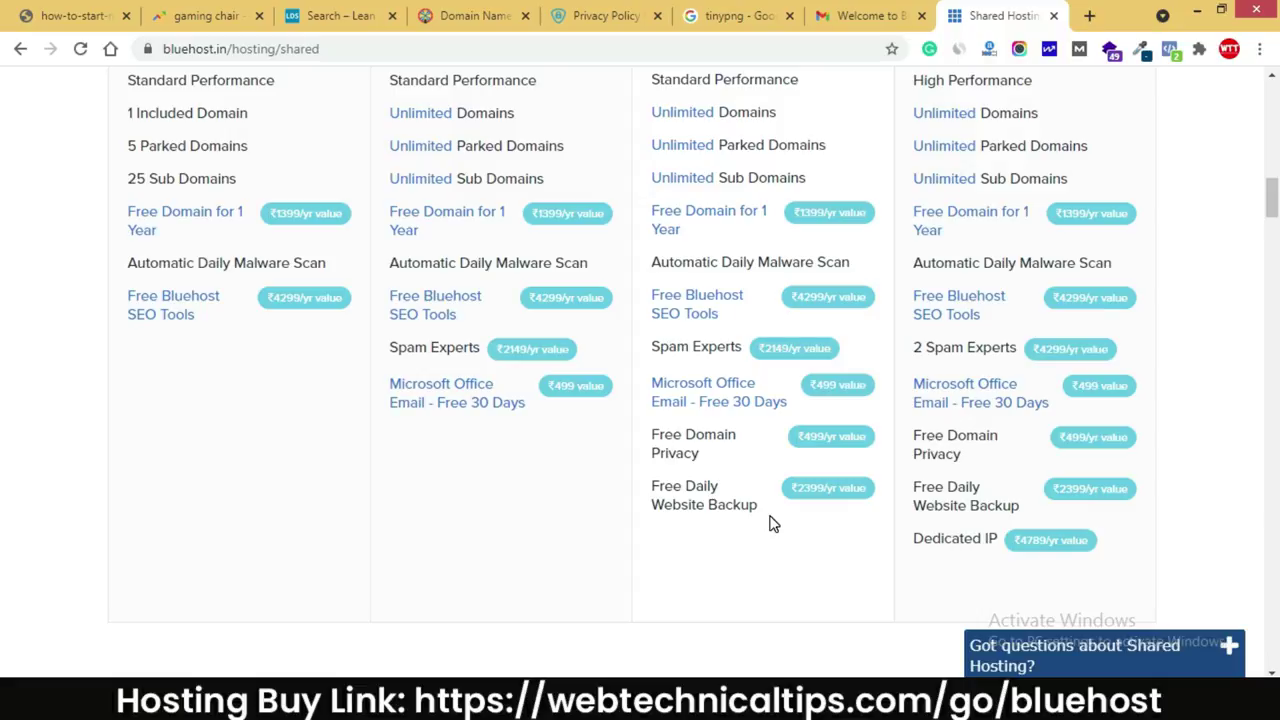
scroll(722, 428, up, 3)
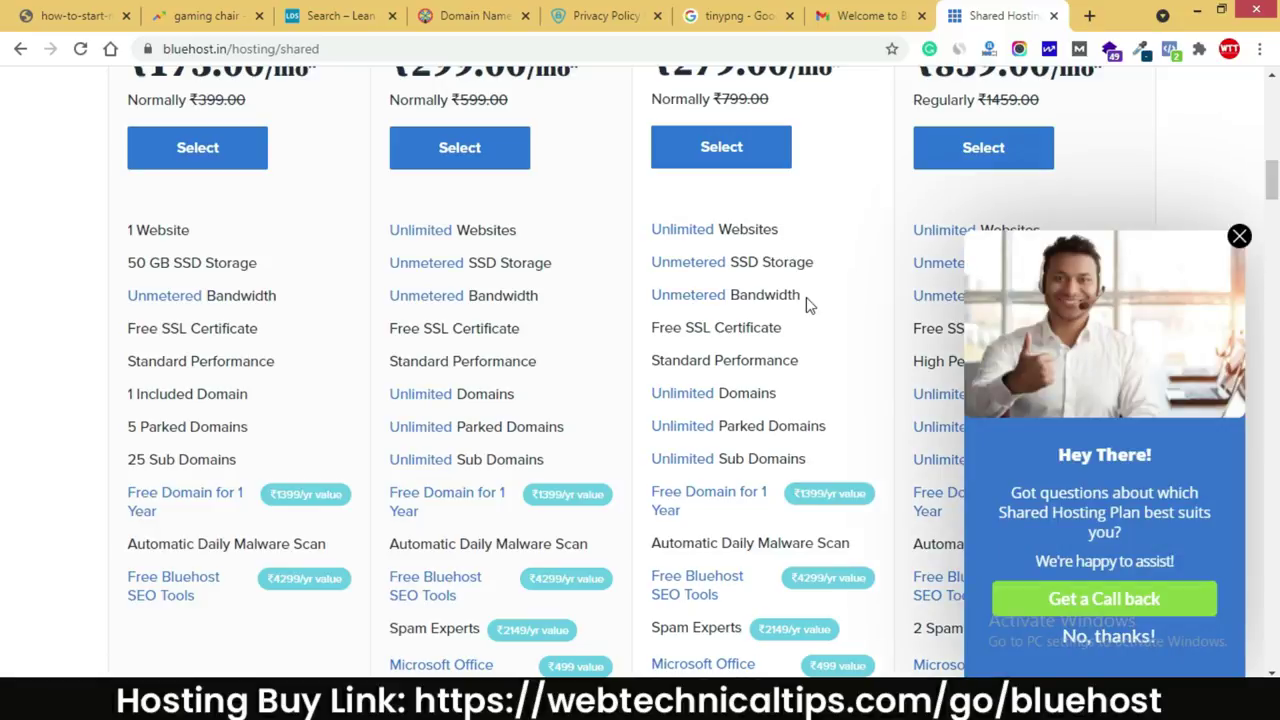
click(1244, 240)
scroll(585, 414, up, 3)
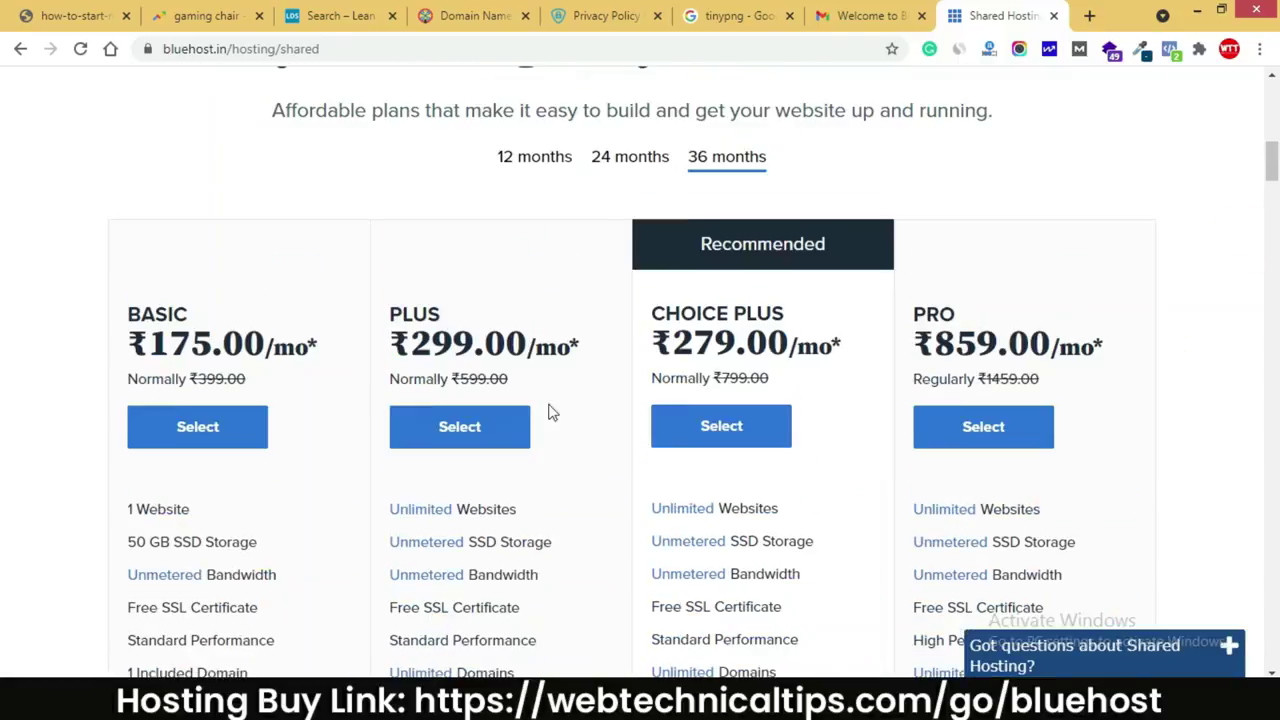
click(238, 440)
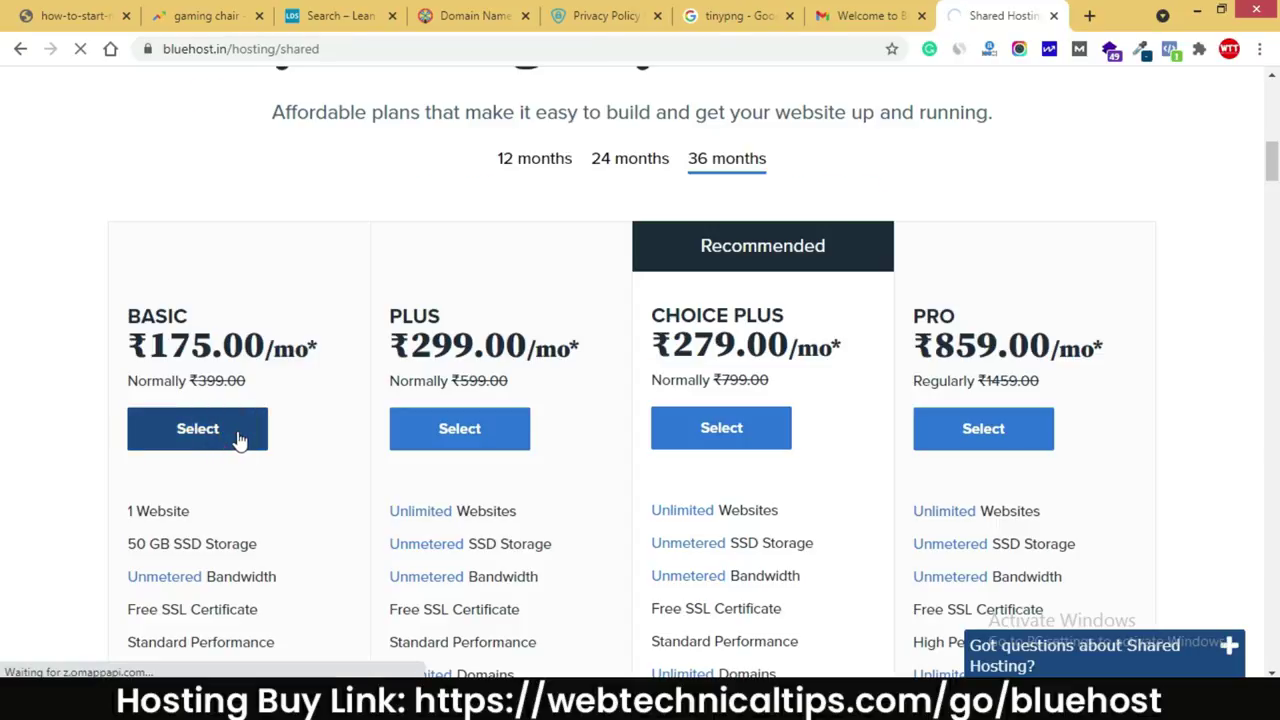
scroll(251, 403, down, 1)
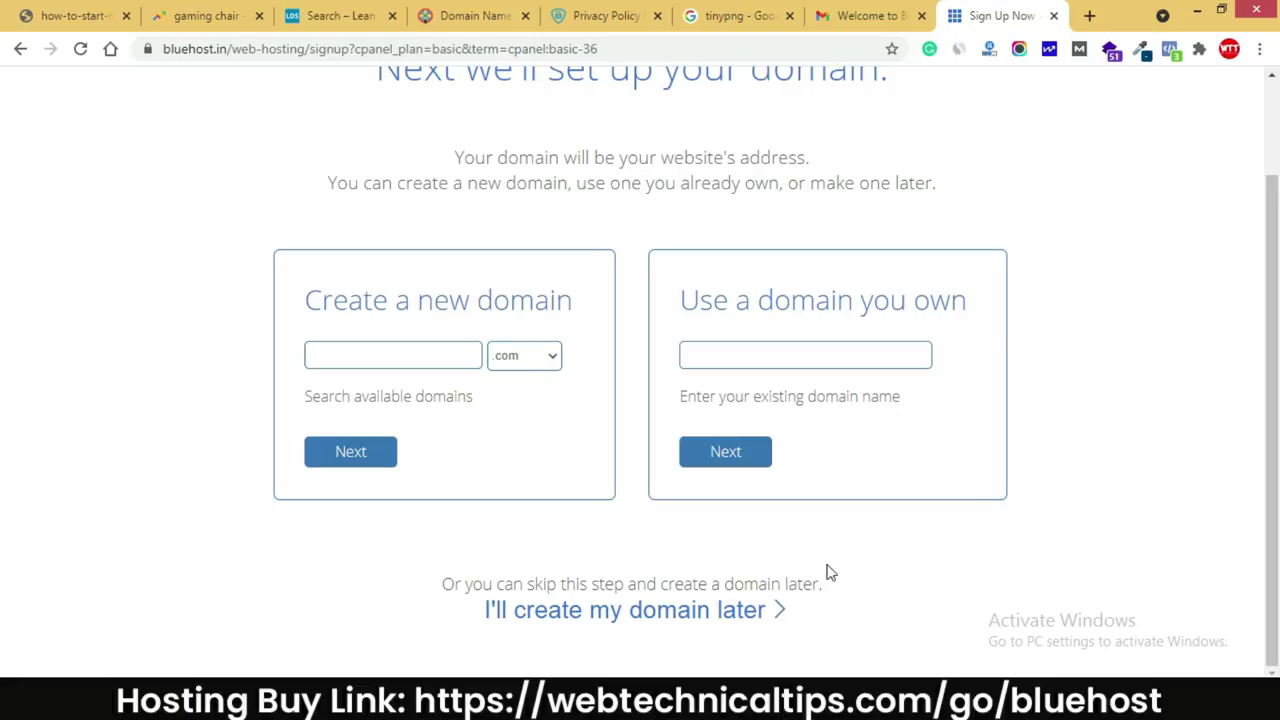
click(636, 617)
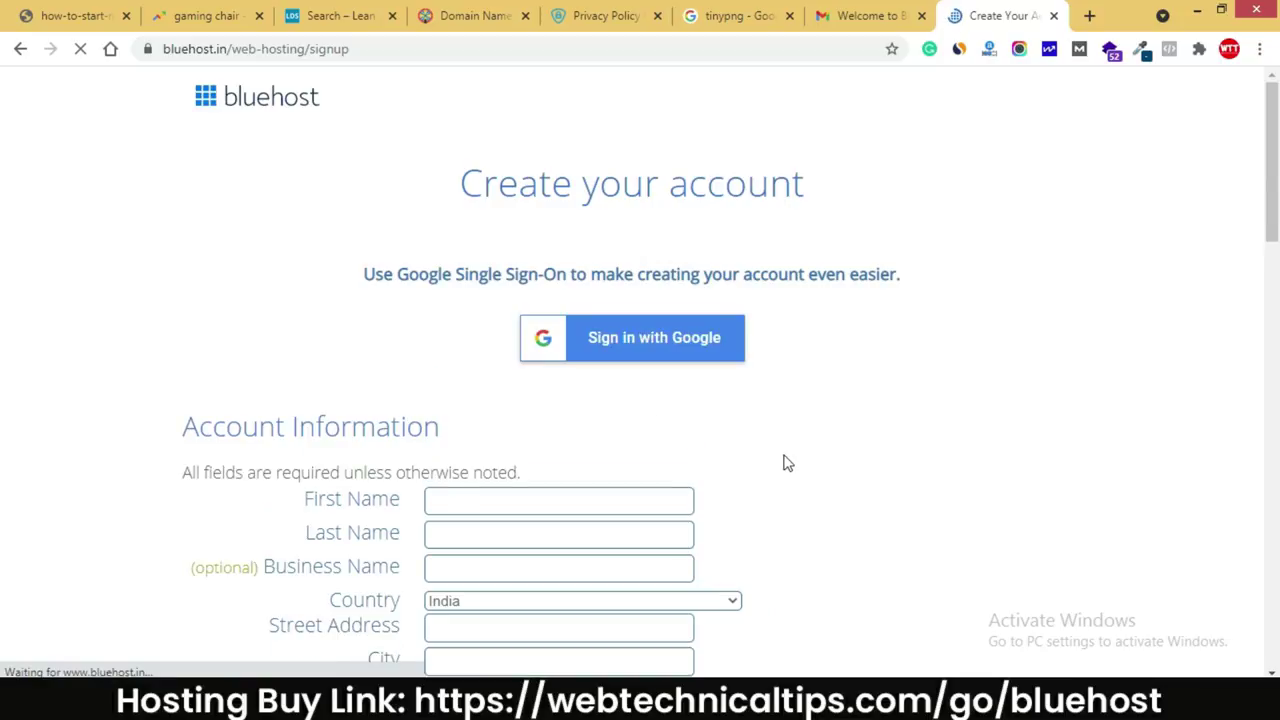
Compare the Basic plan's 12-month and 36-month hosting prices, leaving the account plan on the Basic 36 Month Price.
scroll(788, 460, down, 3)
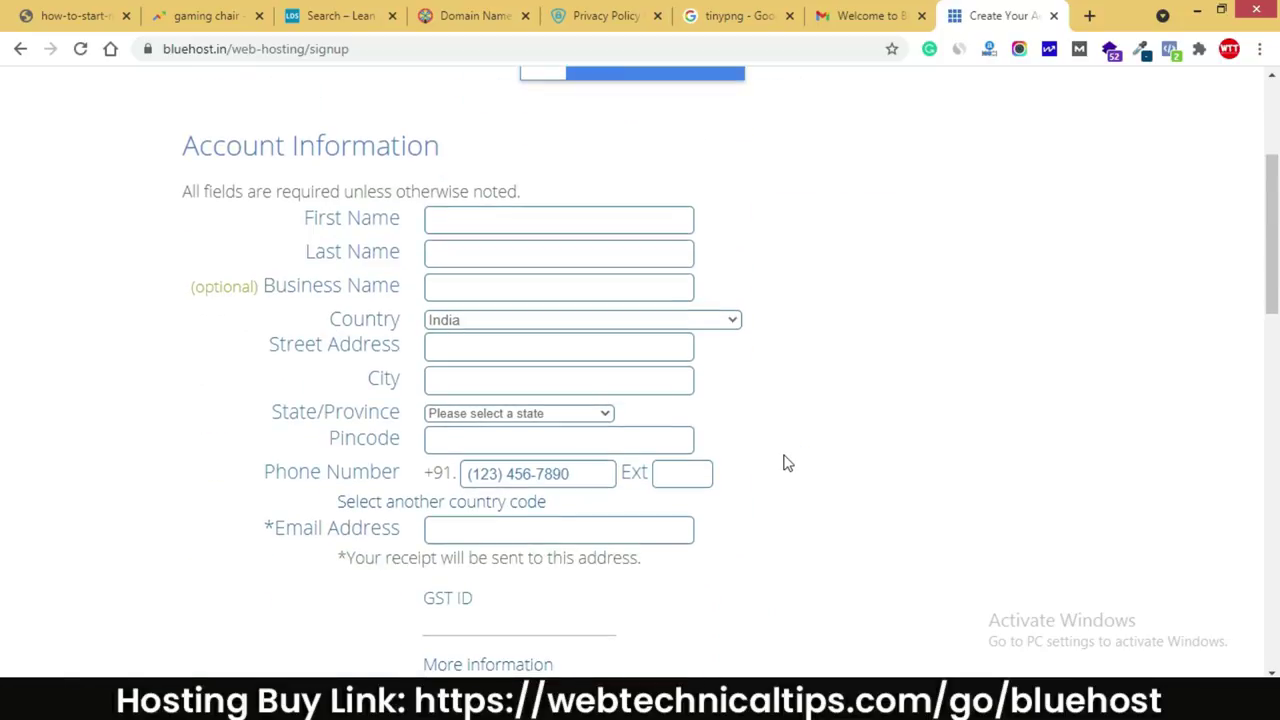
scroll(795, 457, down, 4)
scroll(797, 457, down, 2)
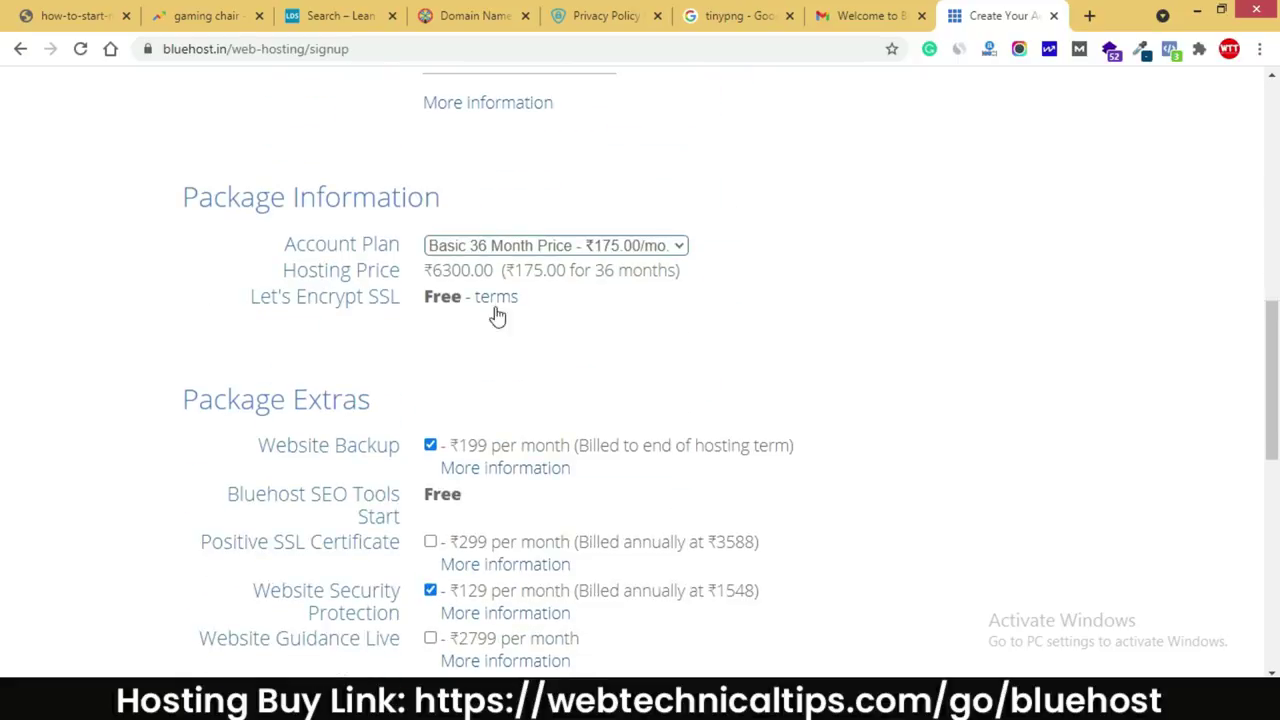
click(527, 247)
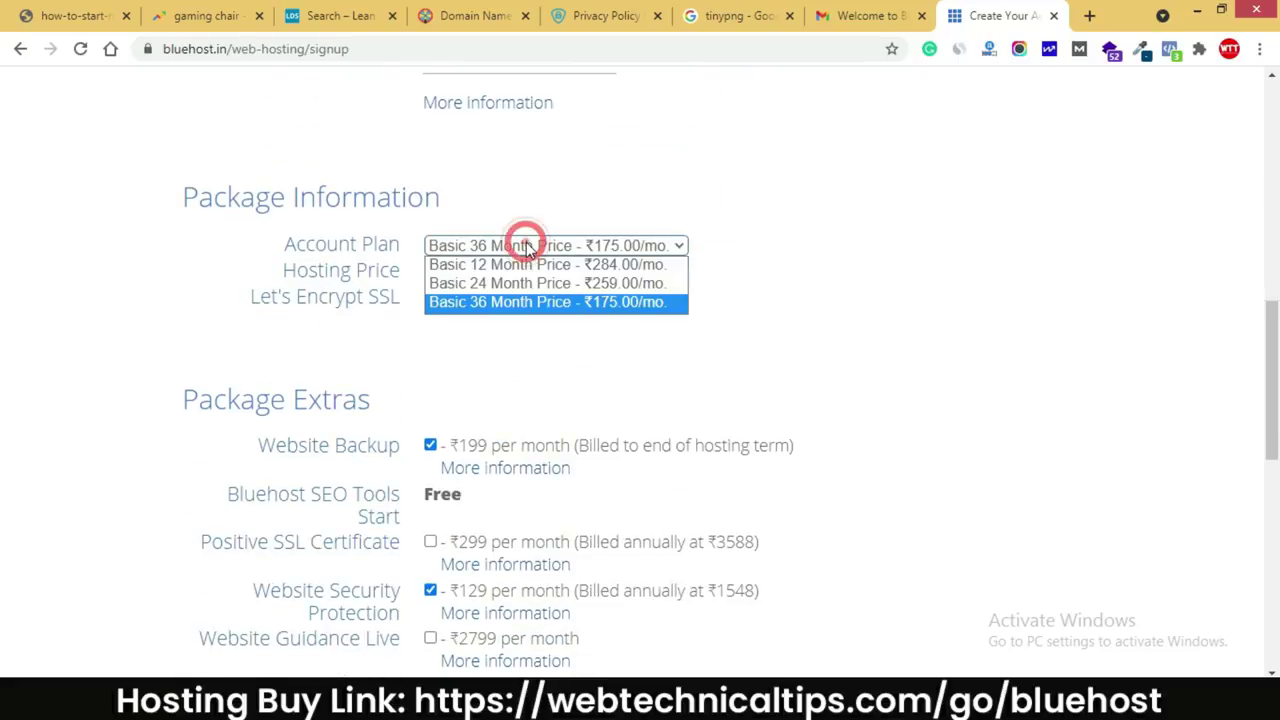
click(509, 305)
click(493, 247)
click(489, 265)
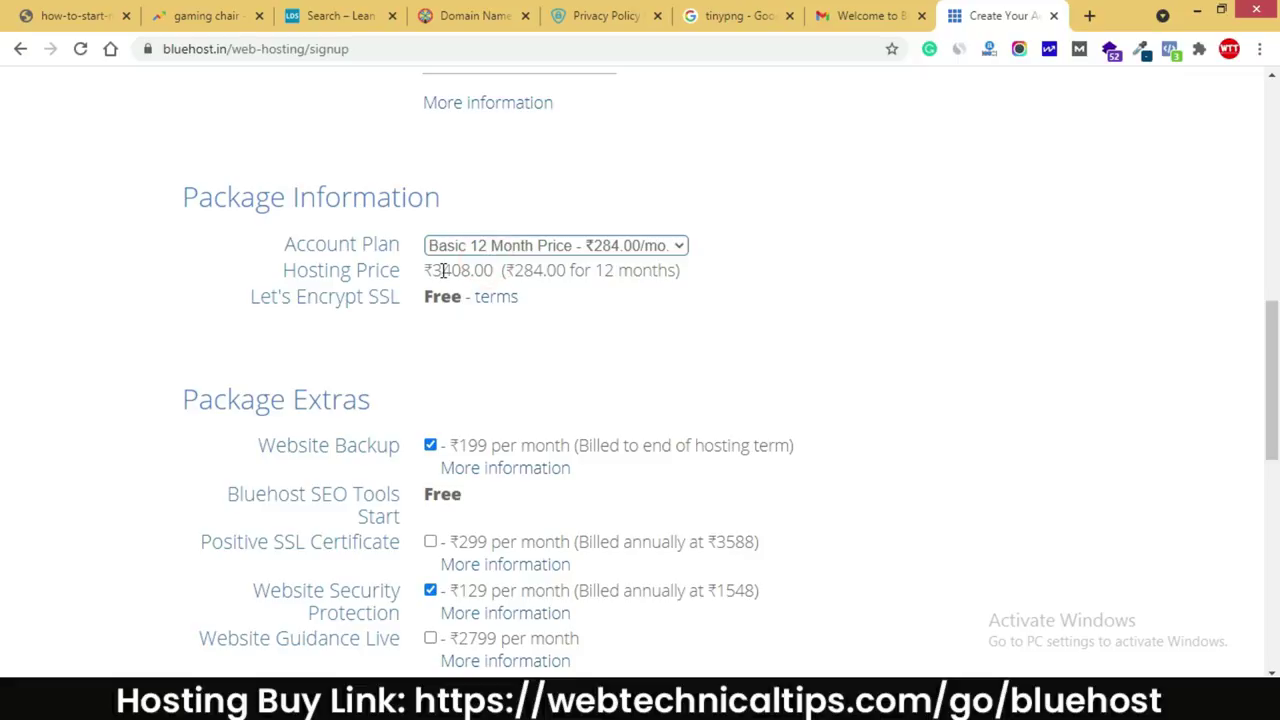
drag(437, 270, 449, 271)
click(508, 247)
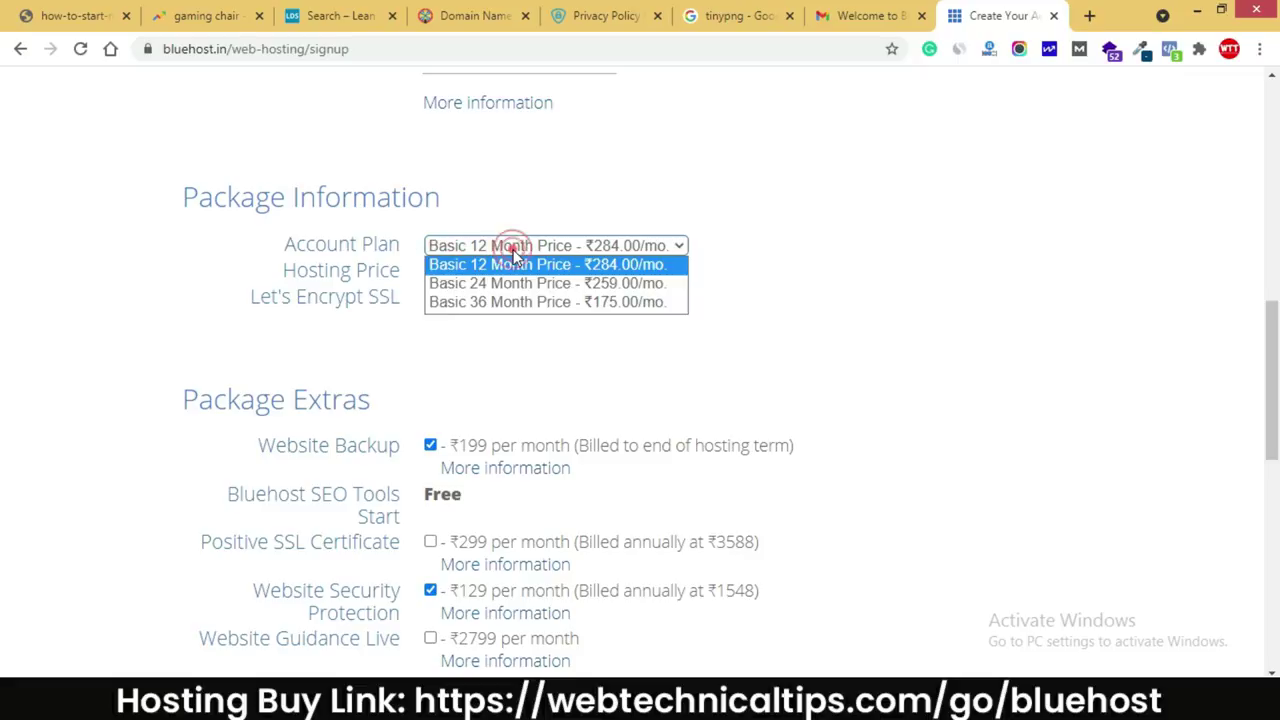
click(501, 309)
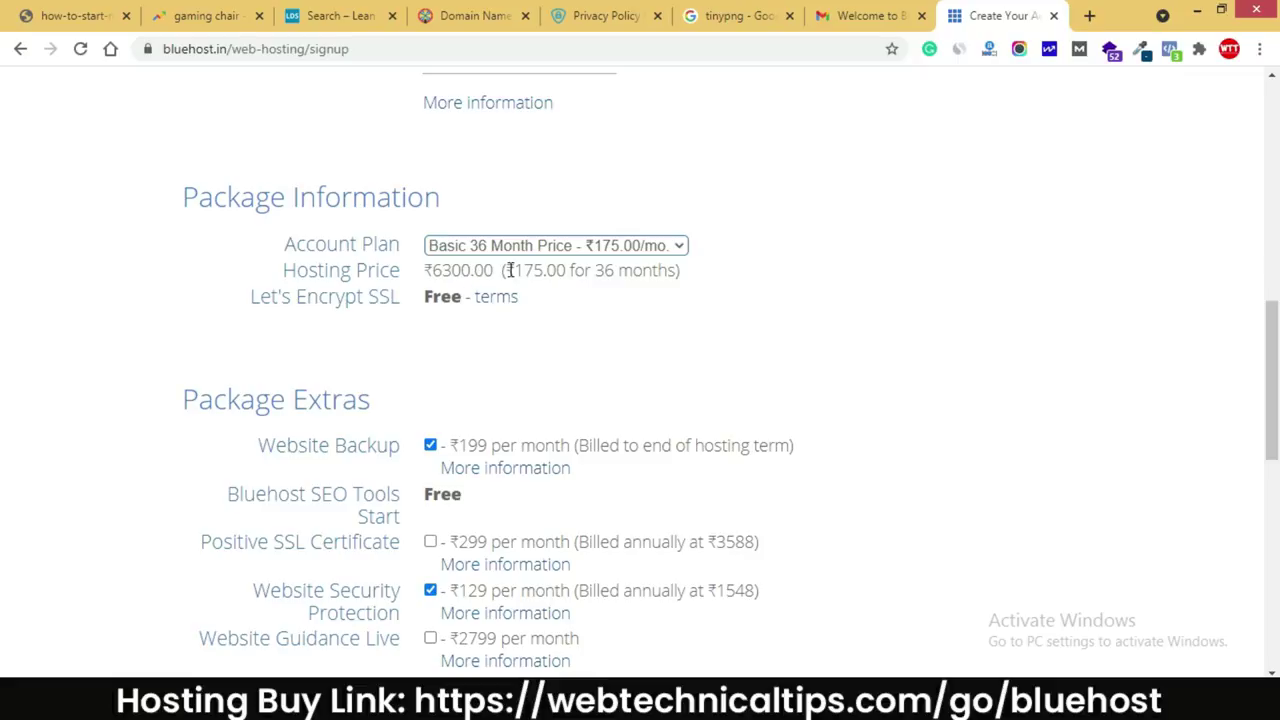
Remove the Website Backup and Website Security Protection extras from the package.
scroll(540, 330, down, 2)
click(431, 256)
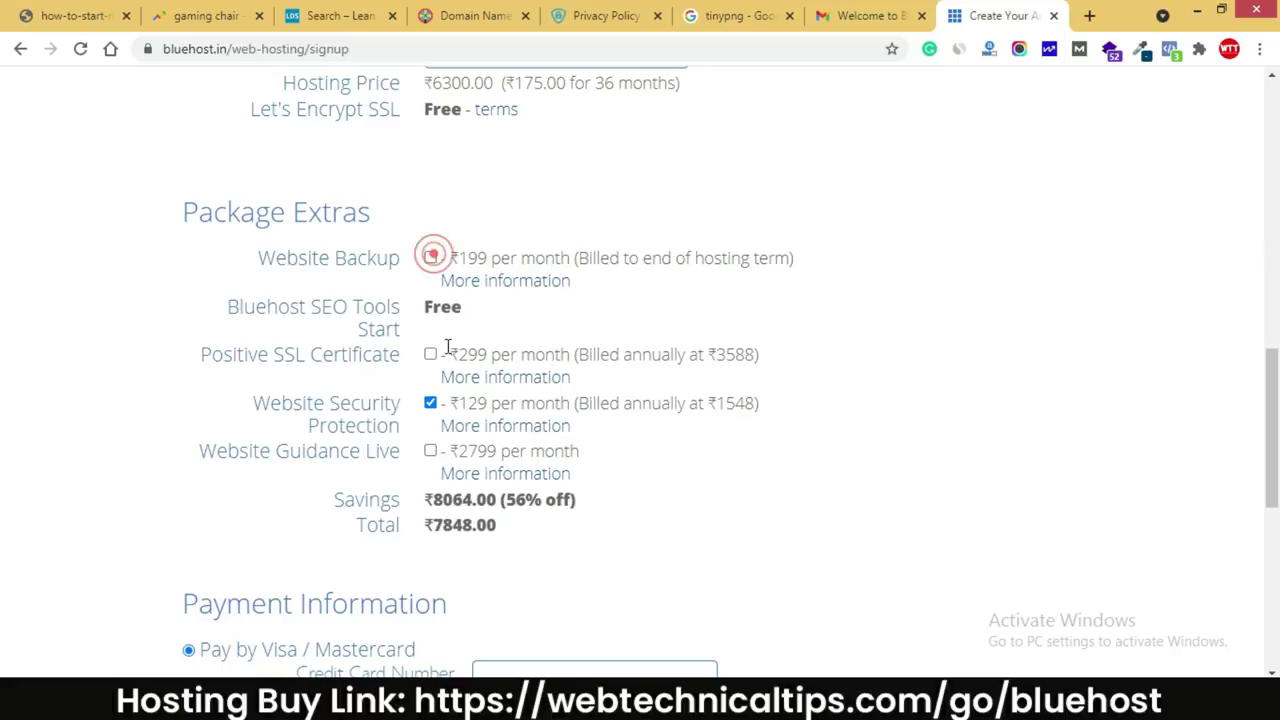
click(430, 403)
scroll(649, 423, up, 2)
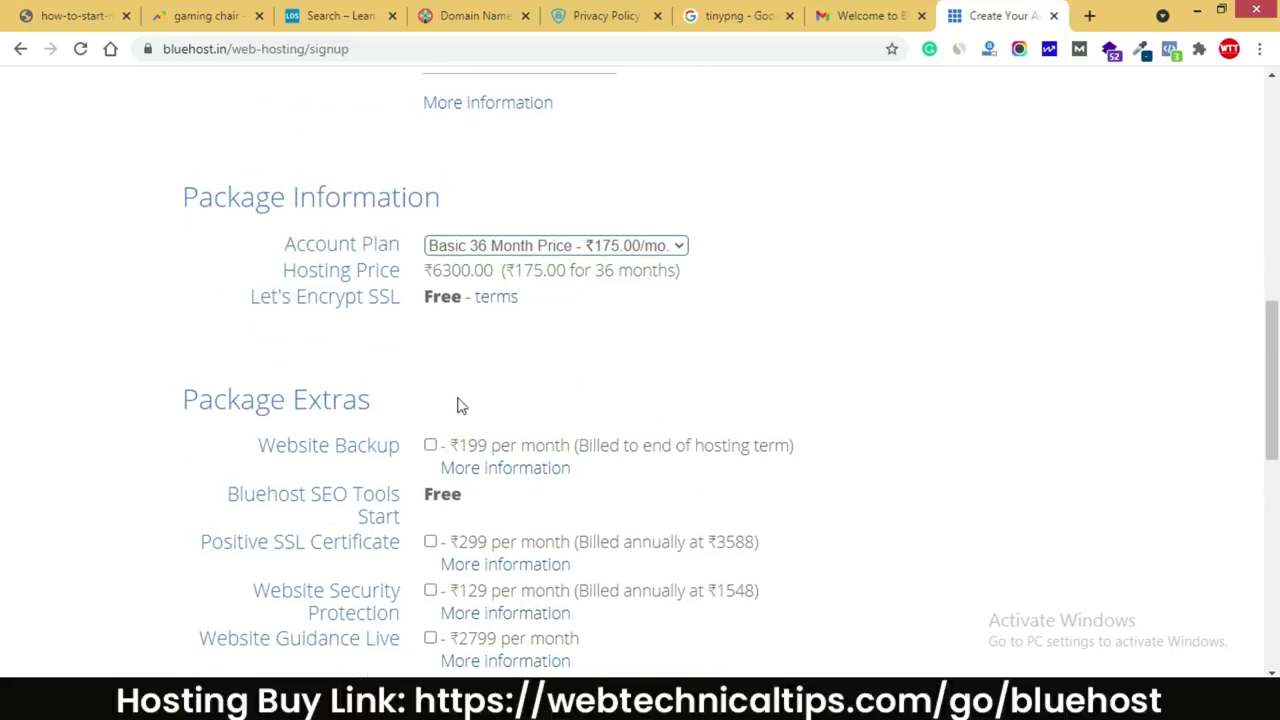
Choose payment by RuPay / Amex / Net Banking / UPI / Digital Wallets and agree to the auto renewal and service terms.
scroll(461, 405, down, 6)
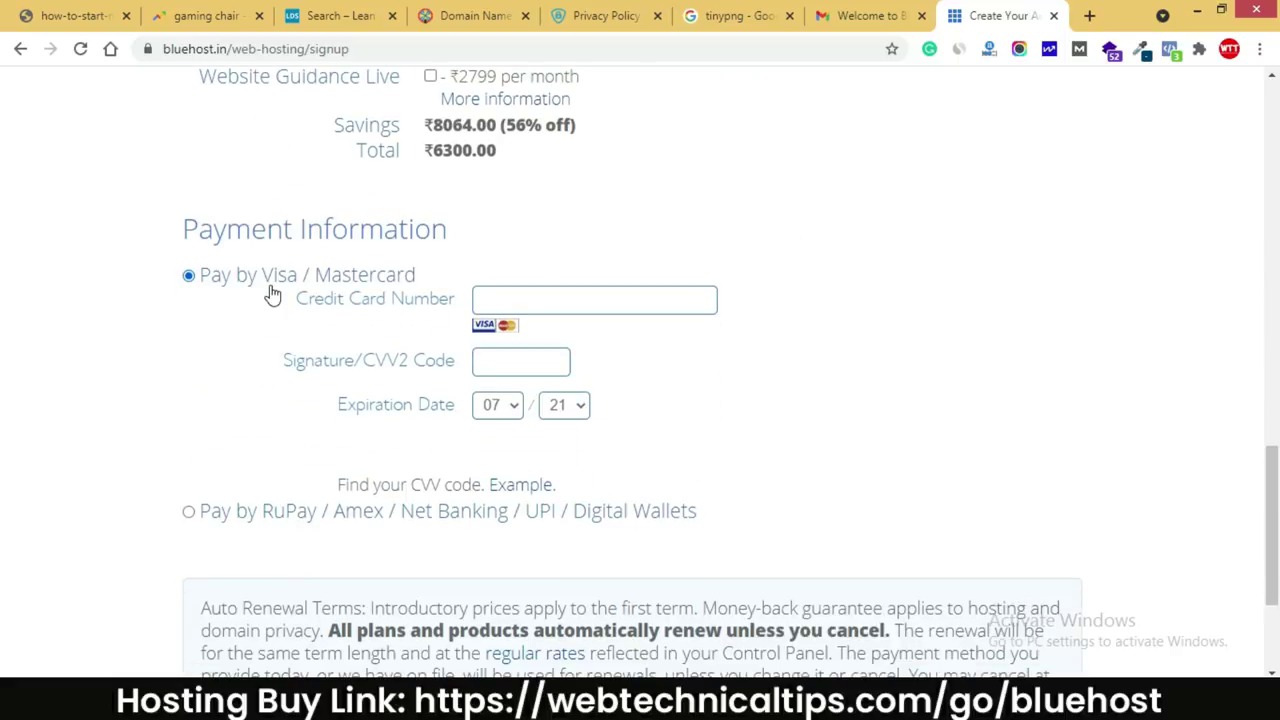
scroll(166, 417, down, 2)
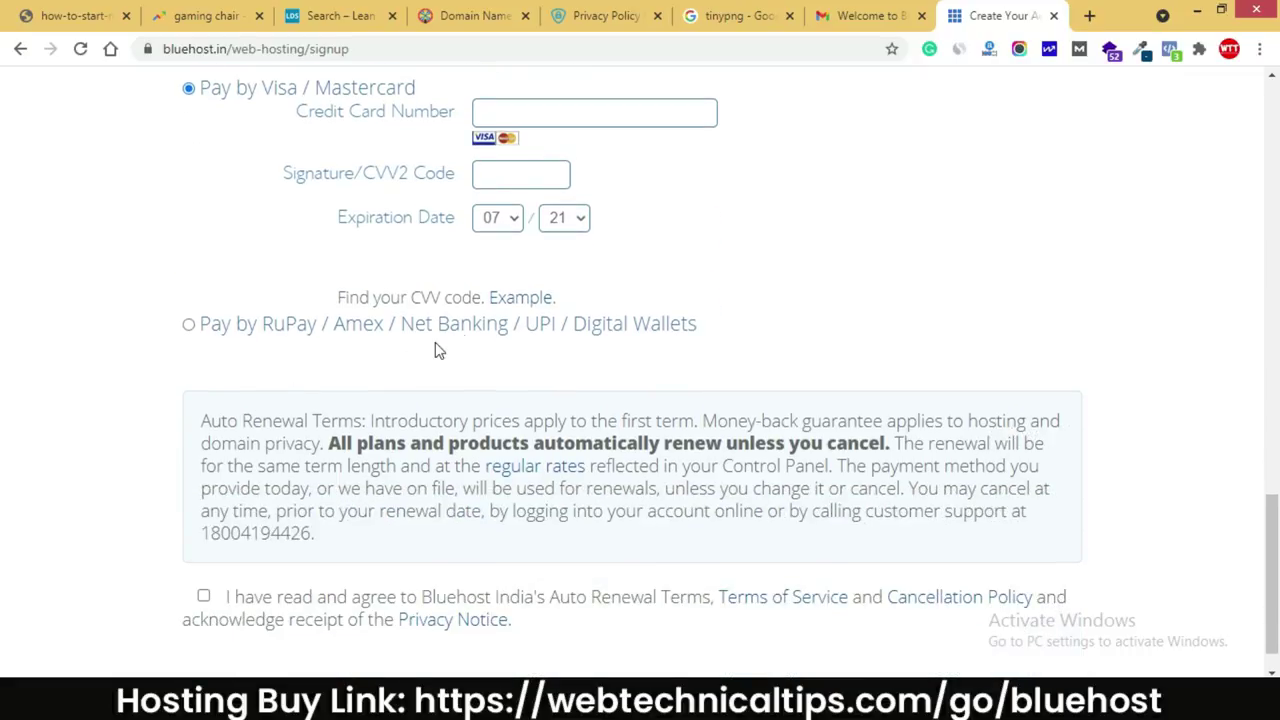
click(189, 326)
scroll(209, 529, down, 1)
click(205, 551)
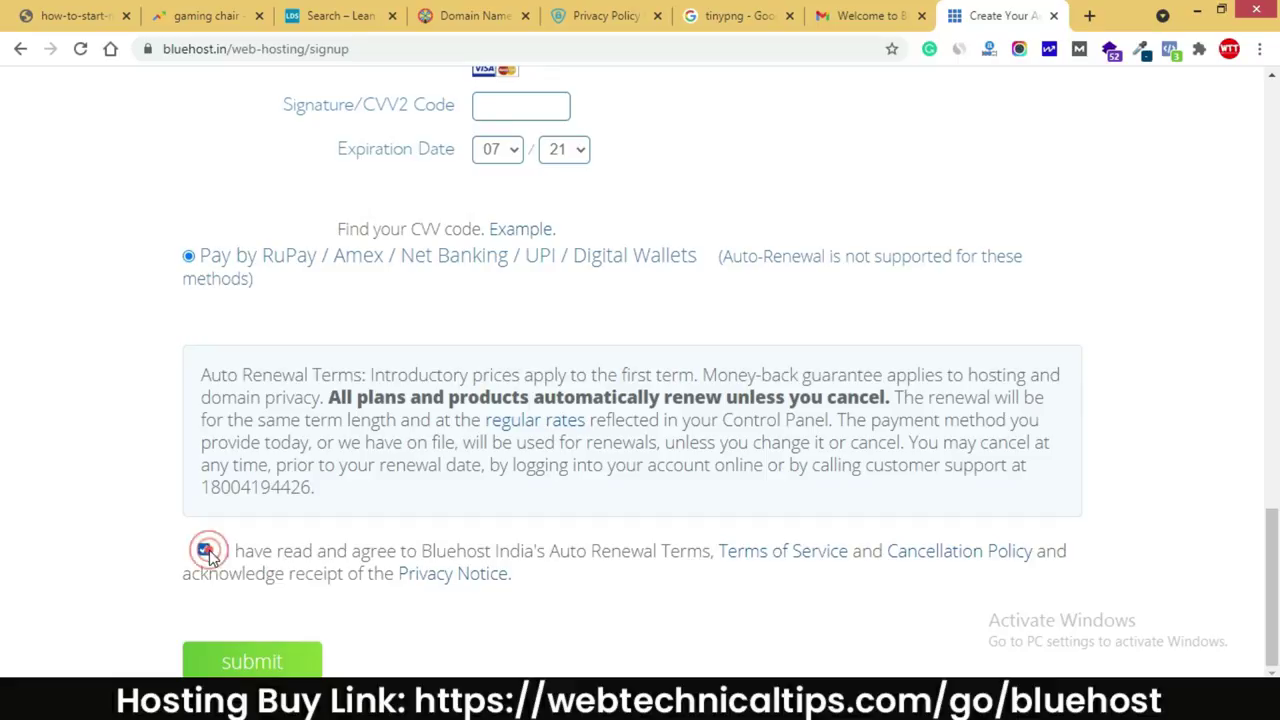
Review the signup form and the Bluehost home page's feature list, then close that page and dismiss the contact pop-up.
scroll(803, 611, up, 10)
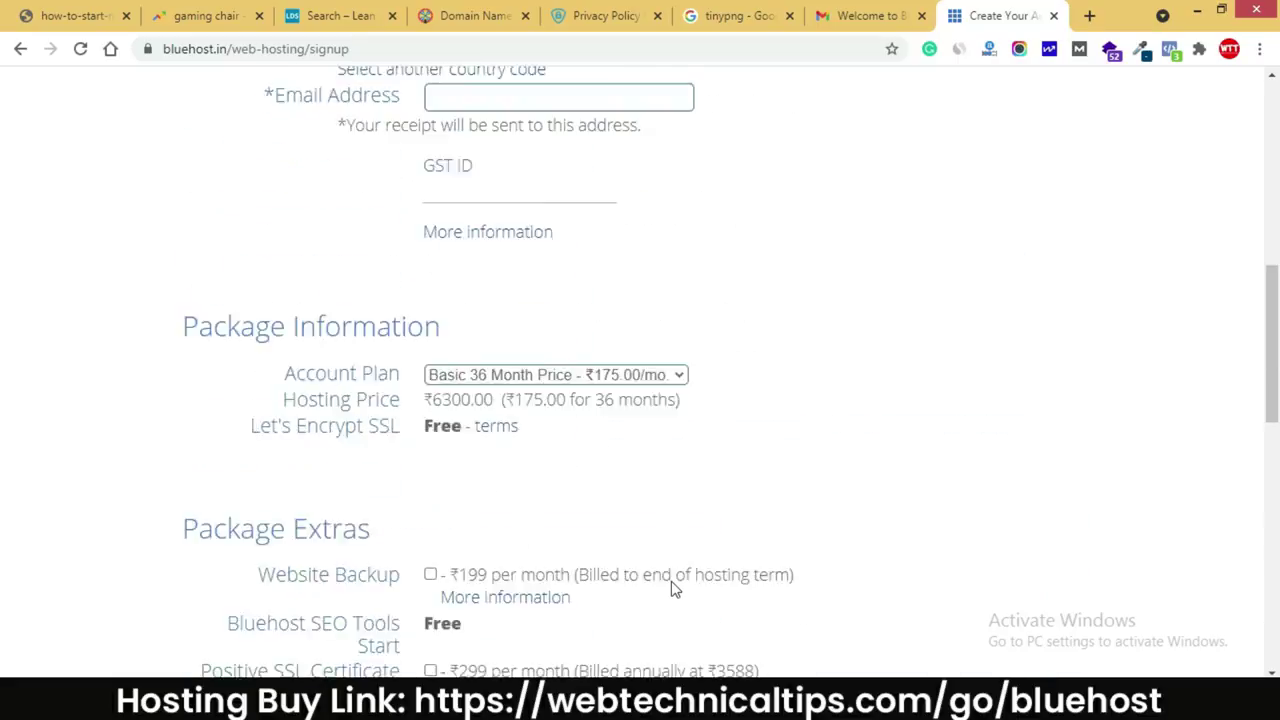
scroll(675, 590, up, 7)
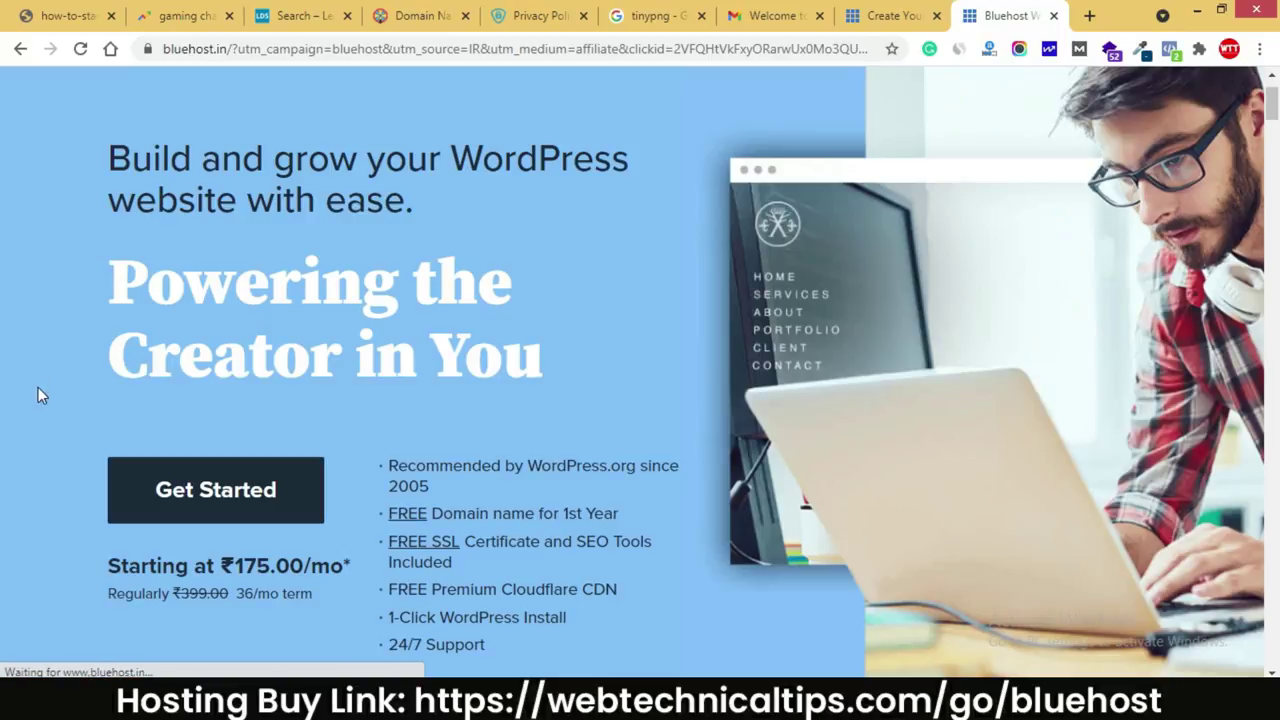
scroll(53, 328, down, 1)
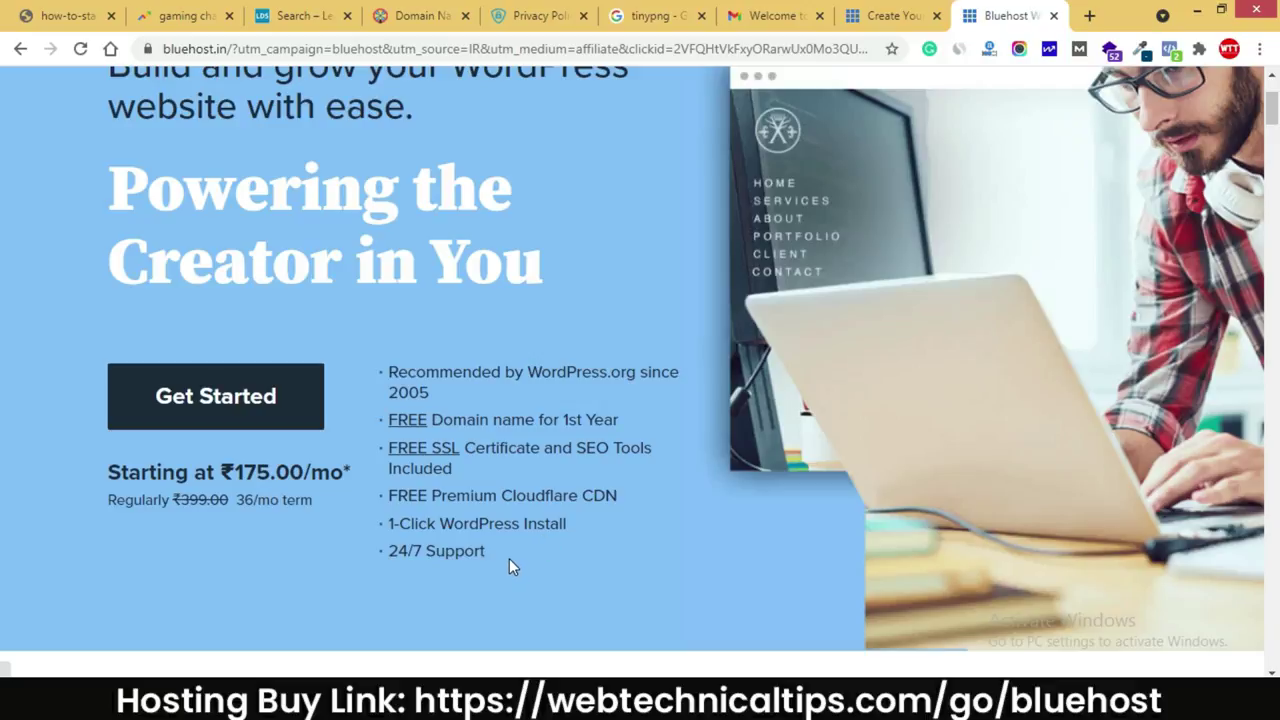
click(1053, 15)
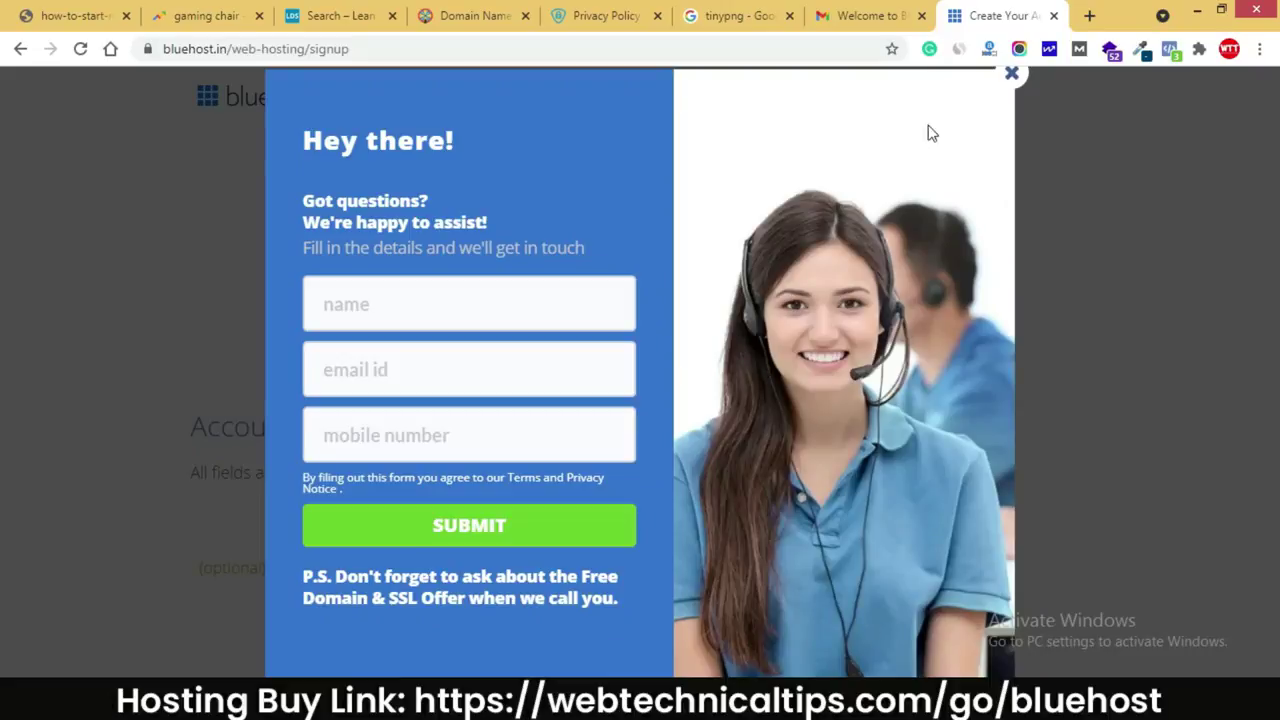
click(1011, 73)
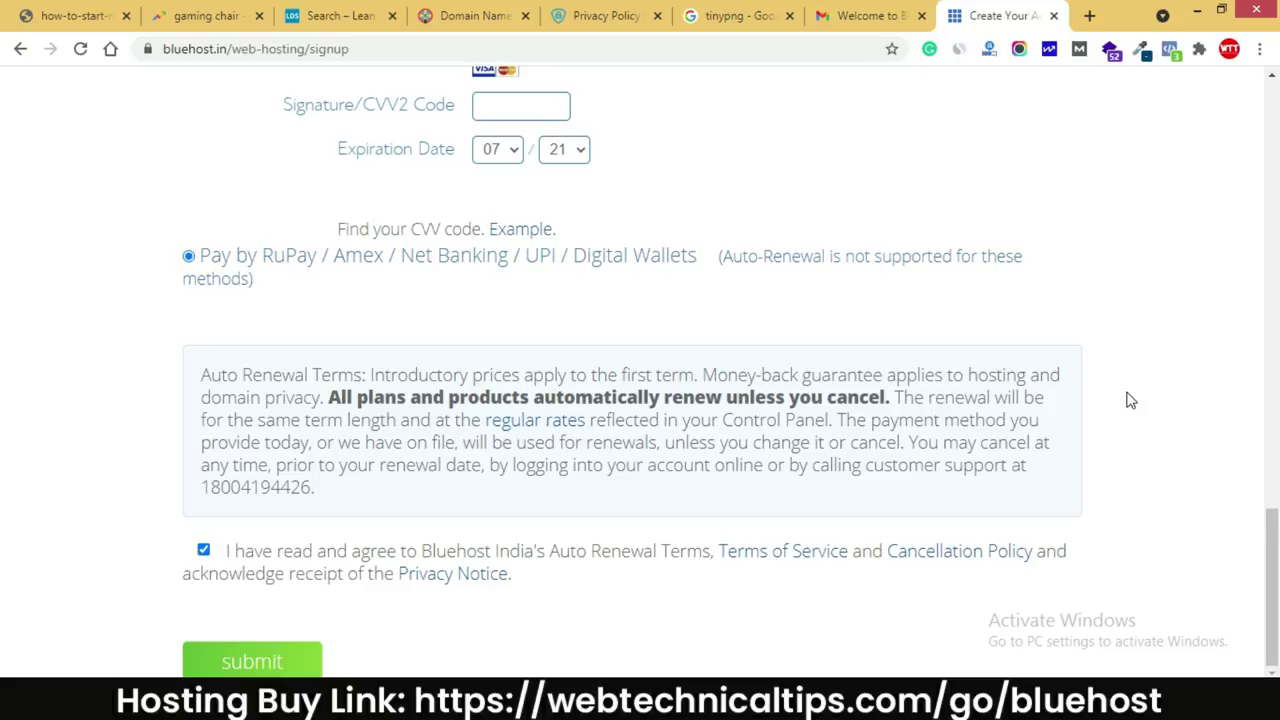
Switch to Gmail, read the Bluehost India welcome email down to its account information, and open the account's change-password link.
click(870, 15)
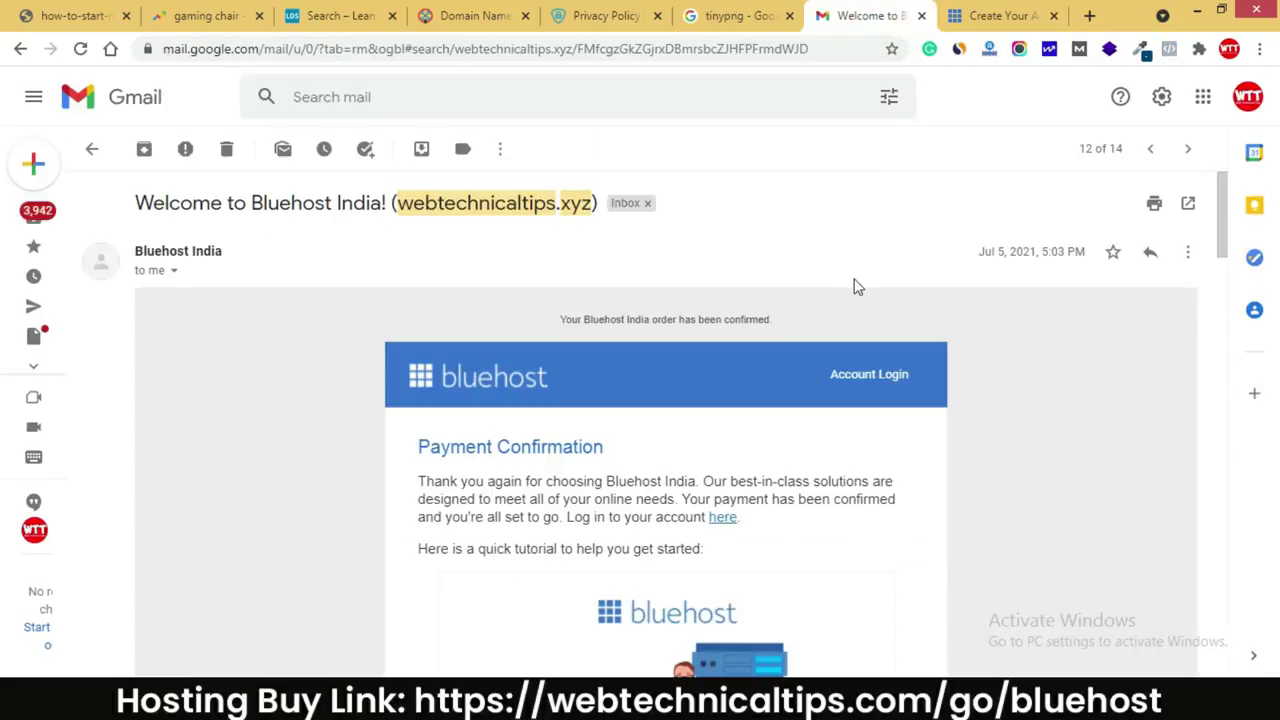
scroll(990, 317, down, 4)
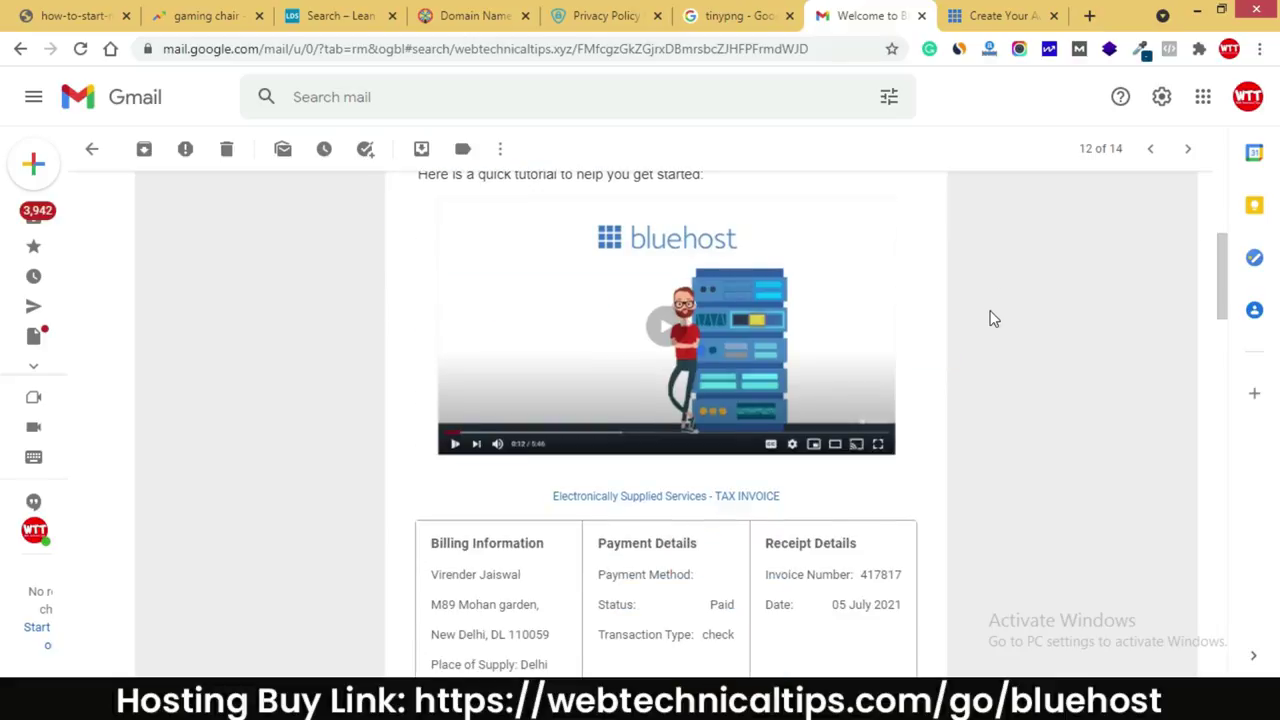
scroll(856, 311, up, 2)
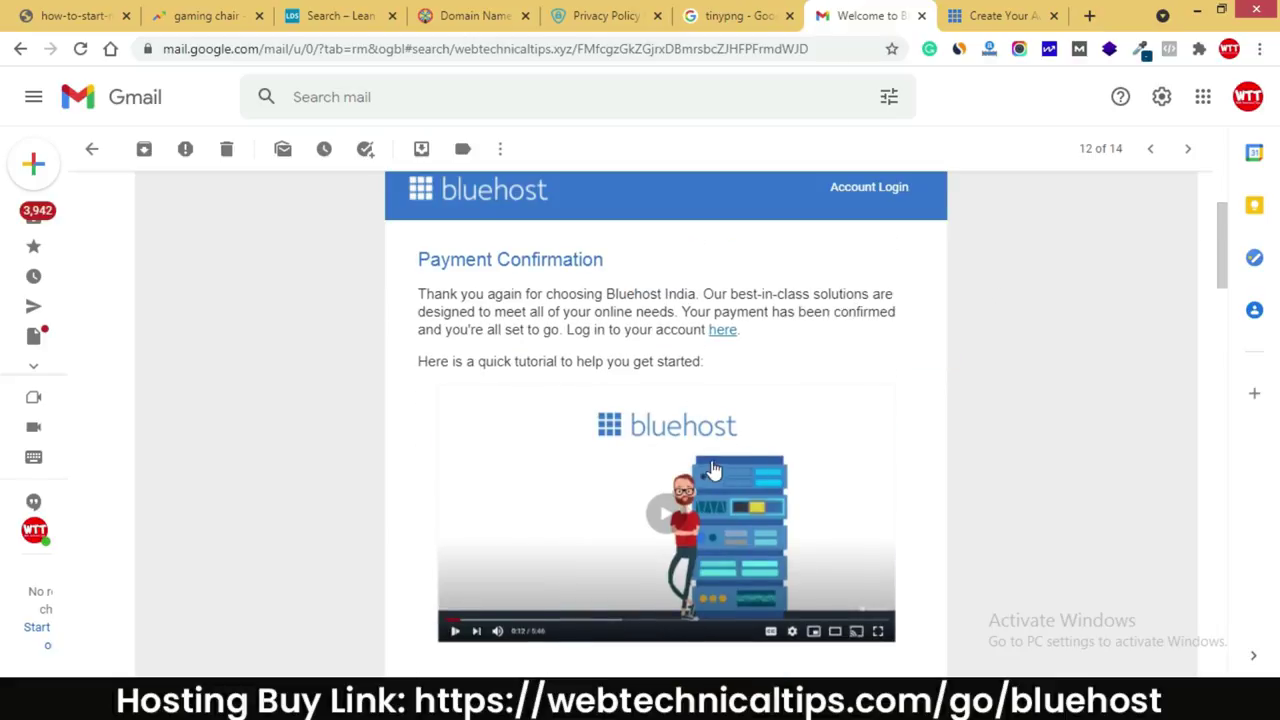
scroll(693, 430, down, 2)
scroll(693, 430, down, 8)
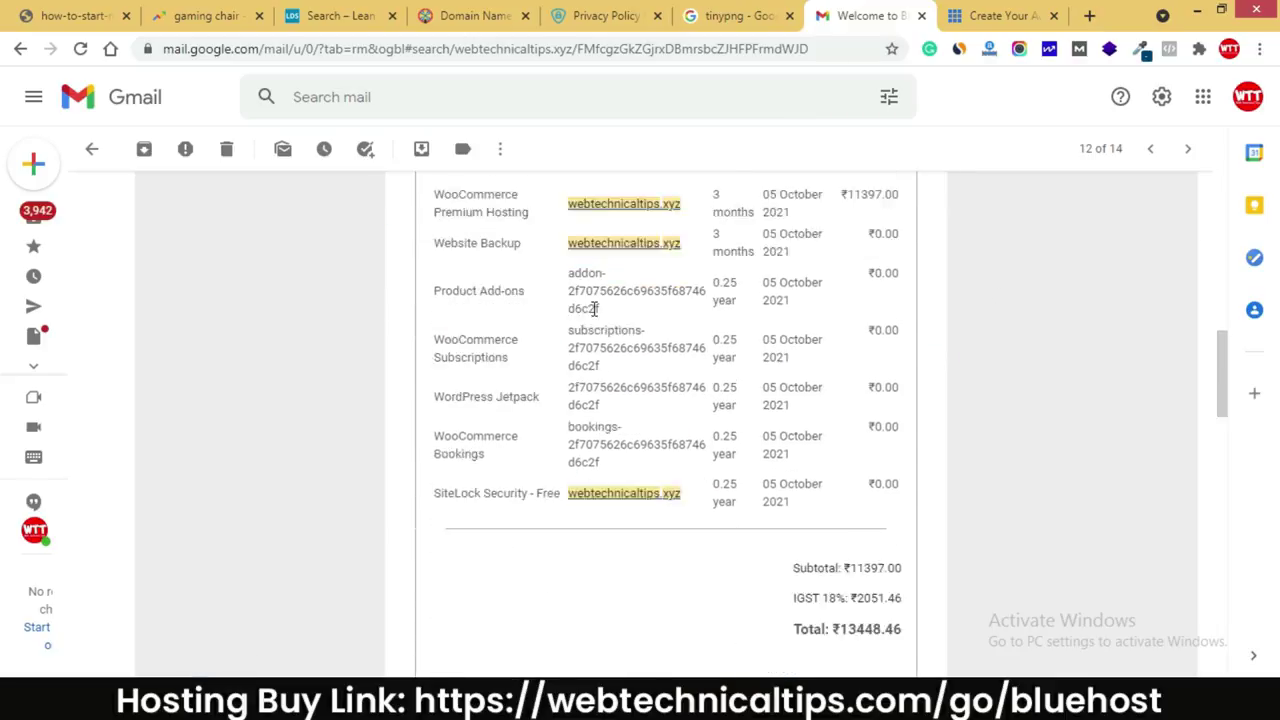
scroll(730, 282, down, 9)
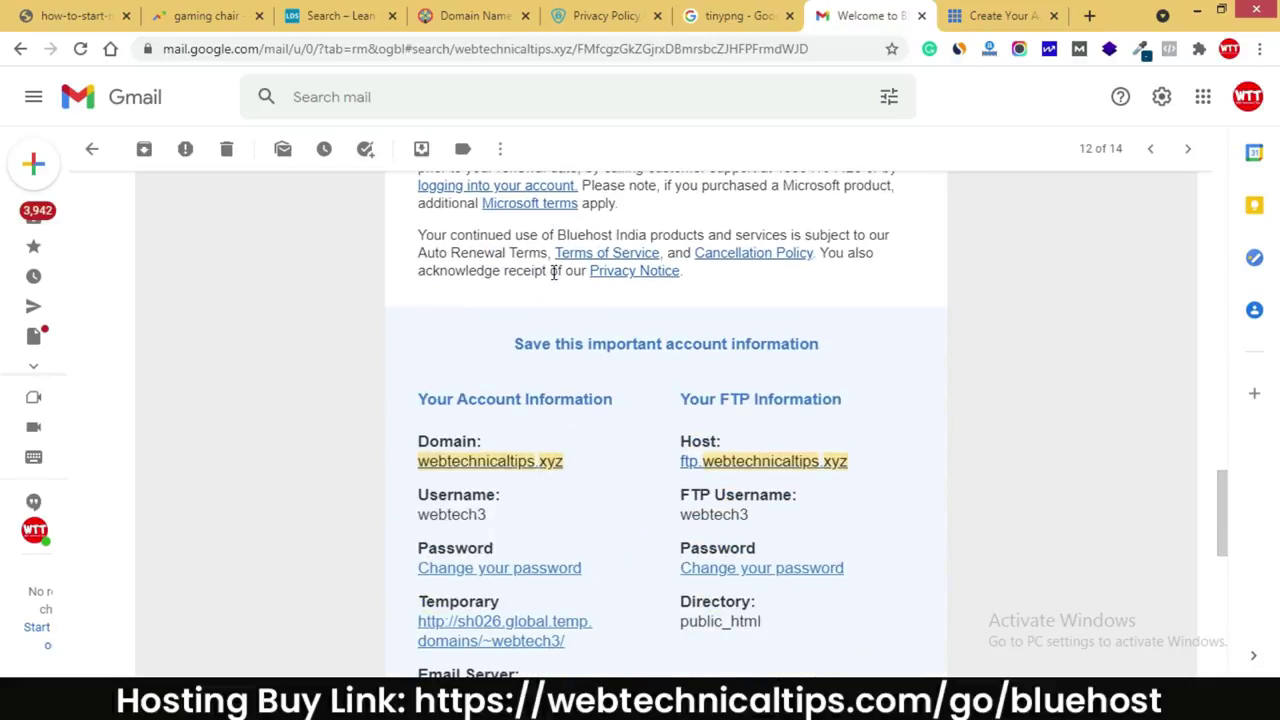
scroll(553, 278, down, 1)
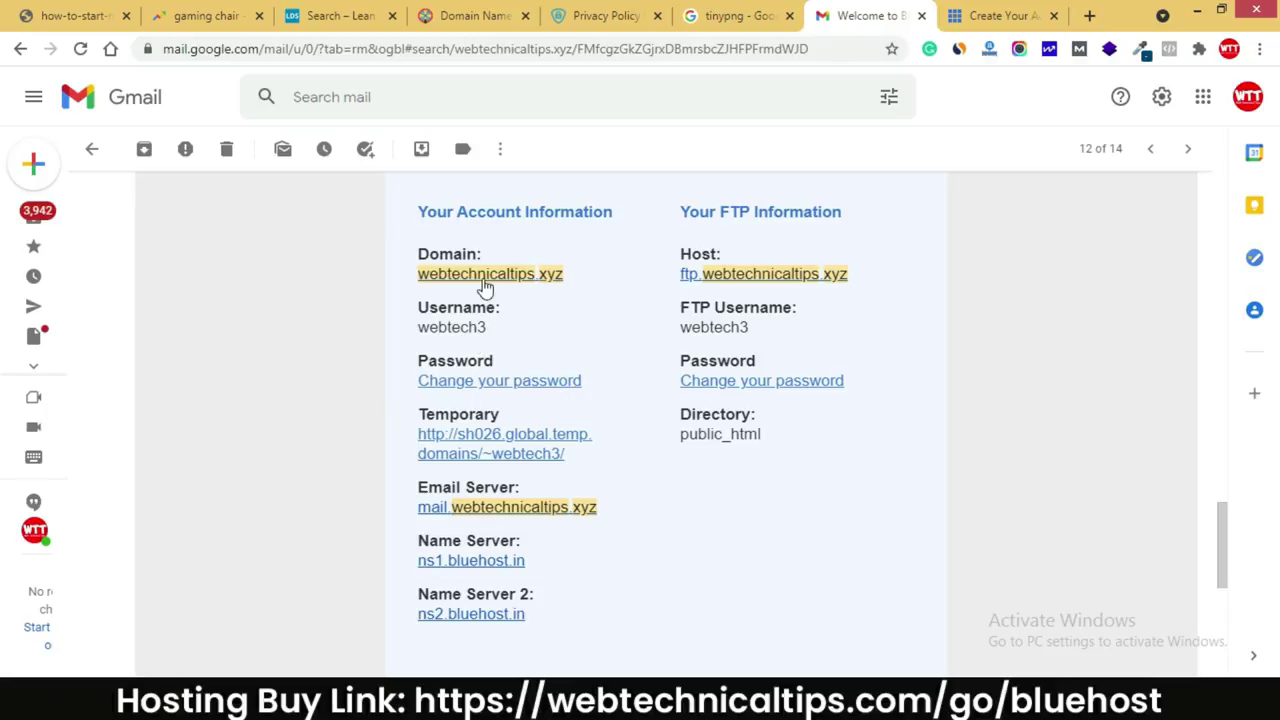
click(560, 388)
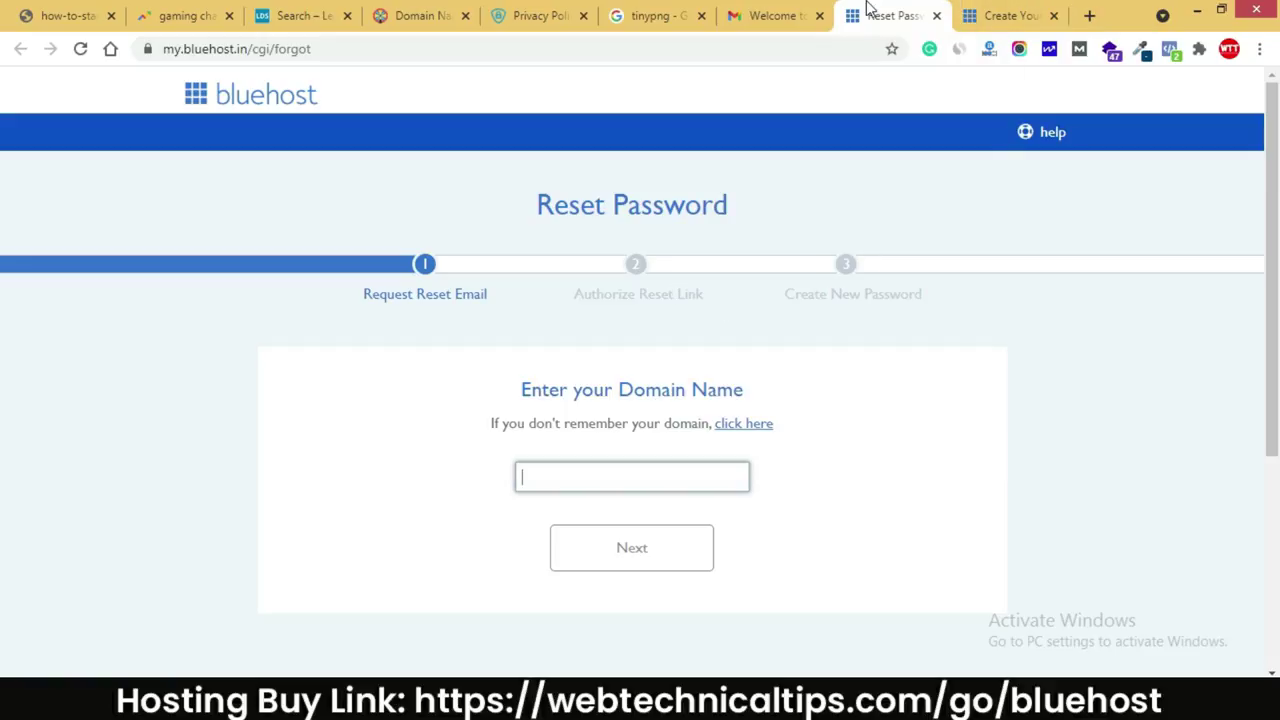
Go to the Bluehost home page, open the hosting login and log in with the prefilled account credentials.
click(224, 90)
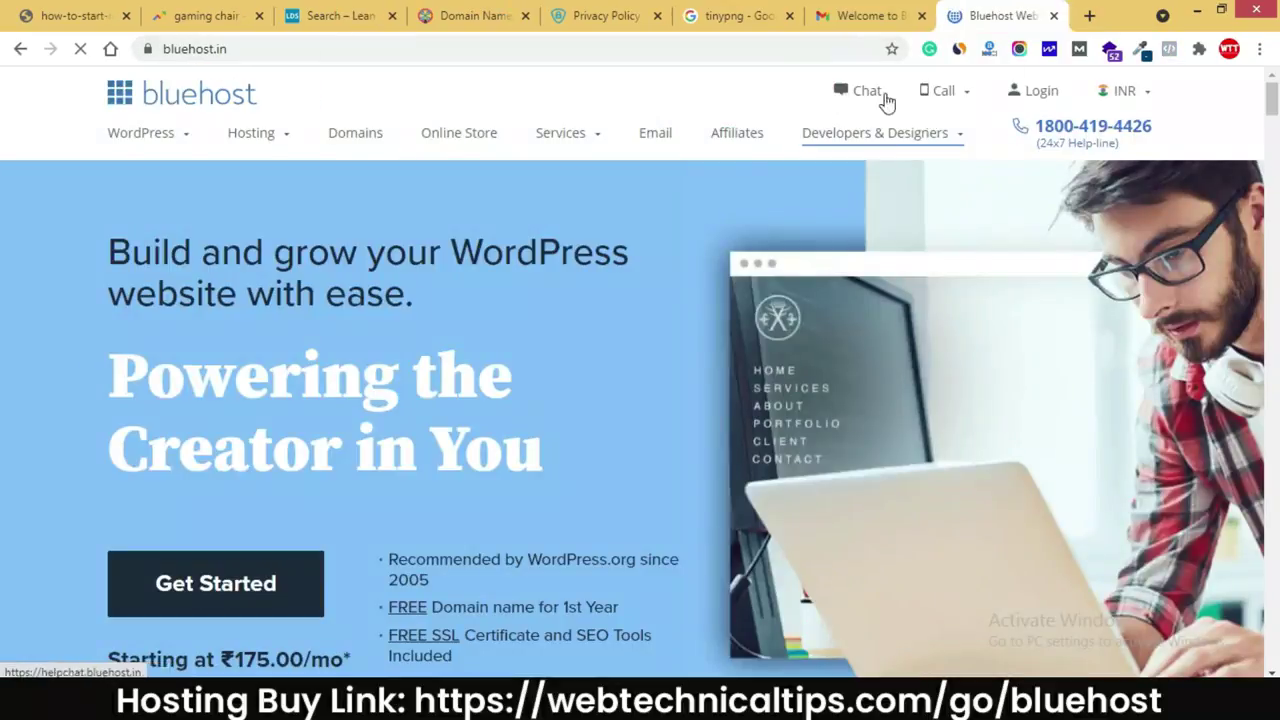
click(1035, 91)
scroll(917, 331, down, 1)
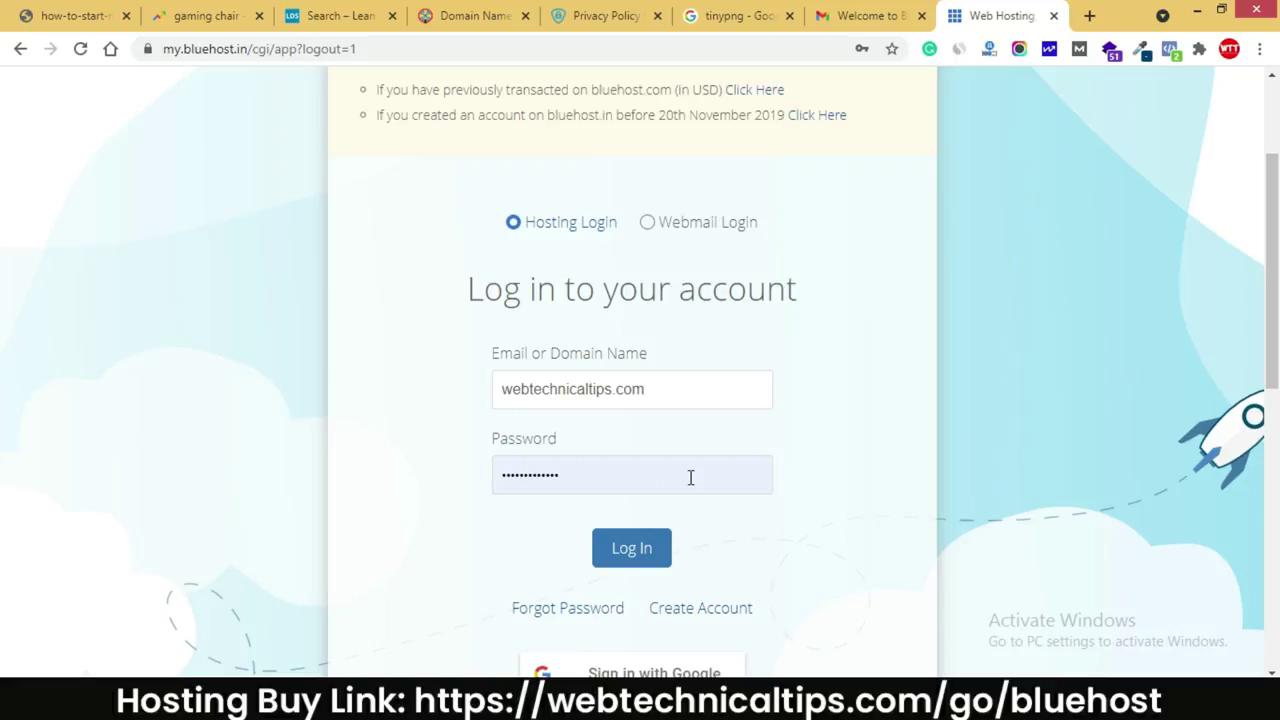
click(640, 563)
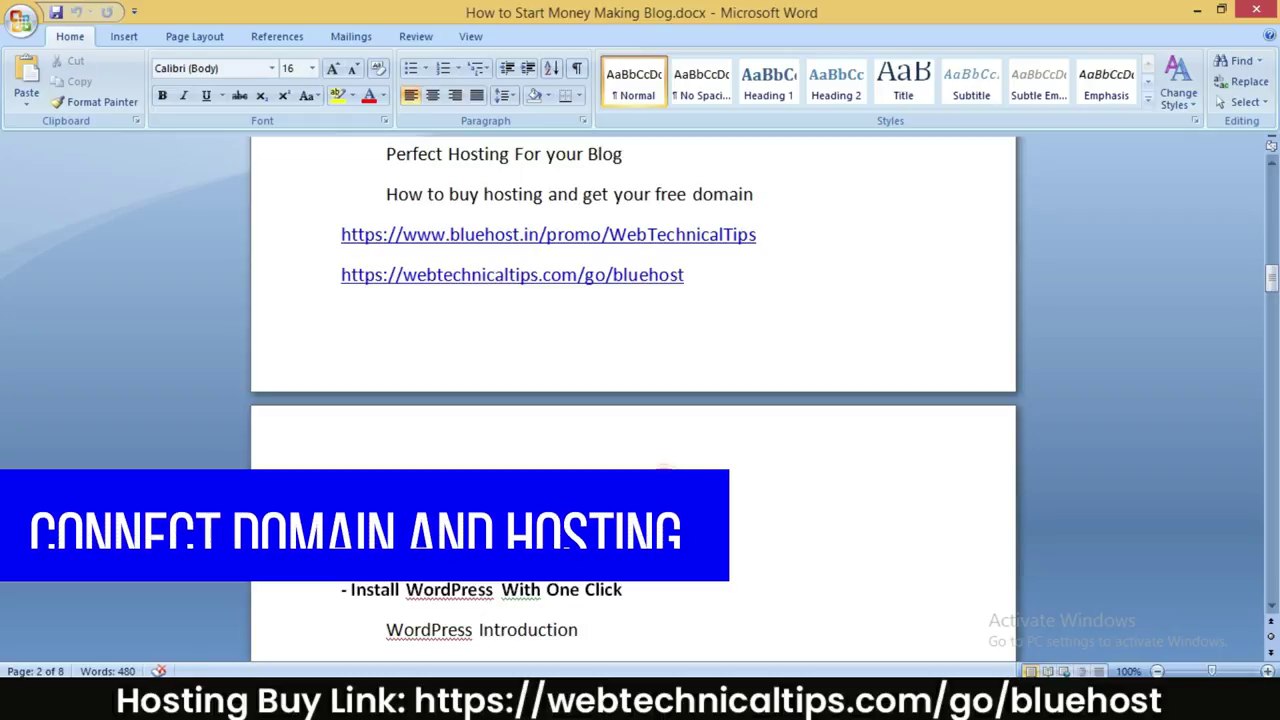
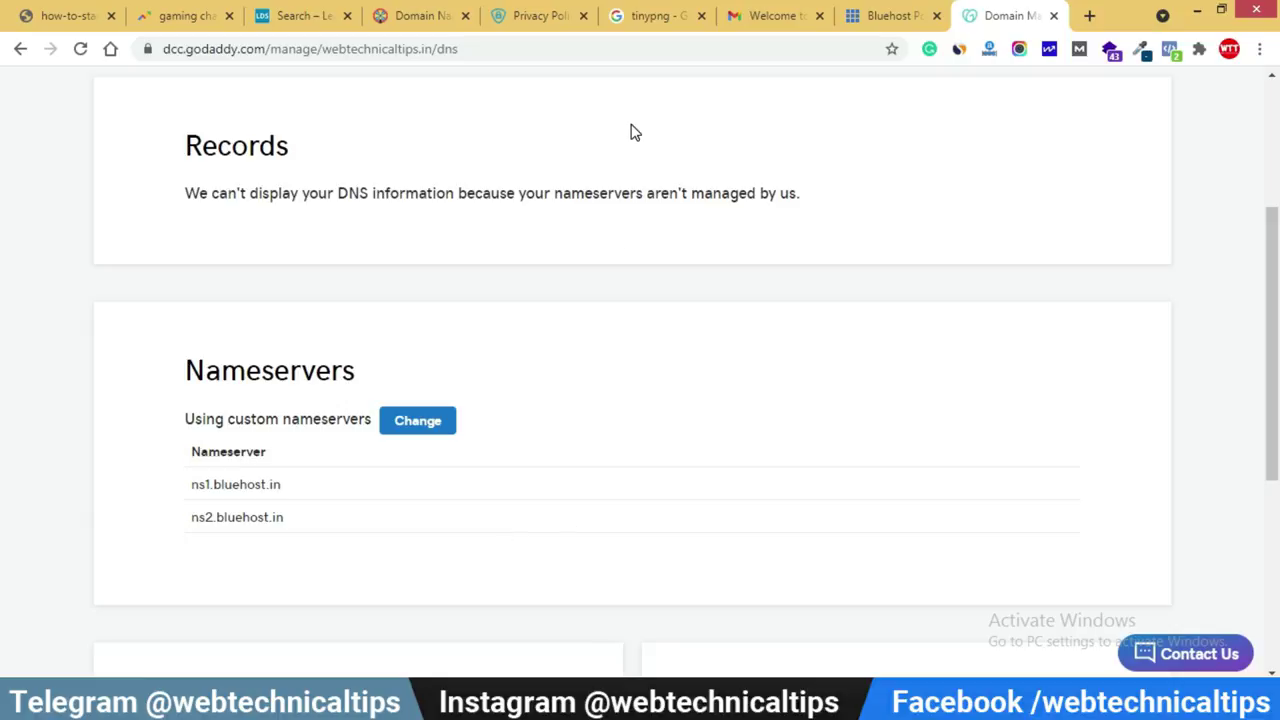
Close the GoDaddy DNS page and switch to Word to view the outline's "Install WordPress With One Click" section.
click(1053, 16)
key(alt+Tab)
scroll(540, 528, down, 2)
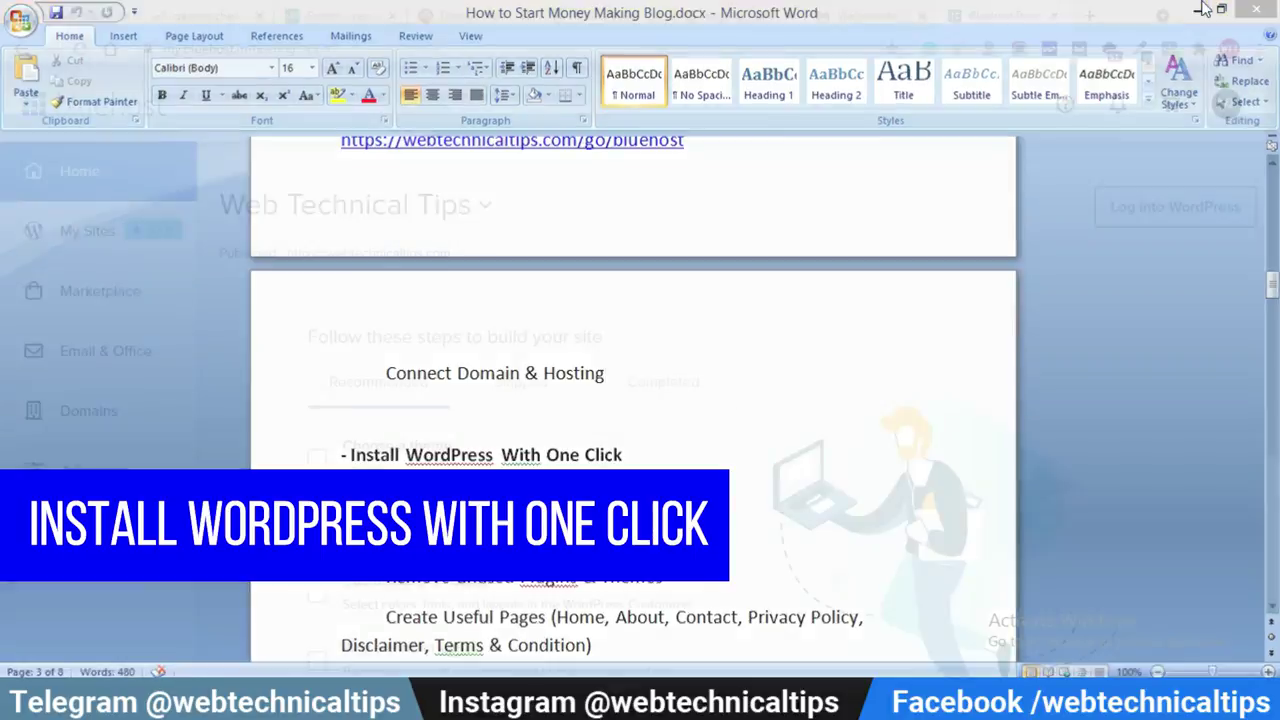
Switch back to the Bluehost portal in the browser, add a new site from My Sites and choose the theme-based WordPress option.
click(1197, 10)
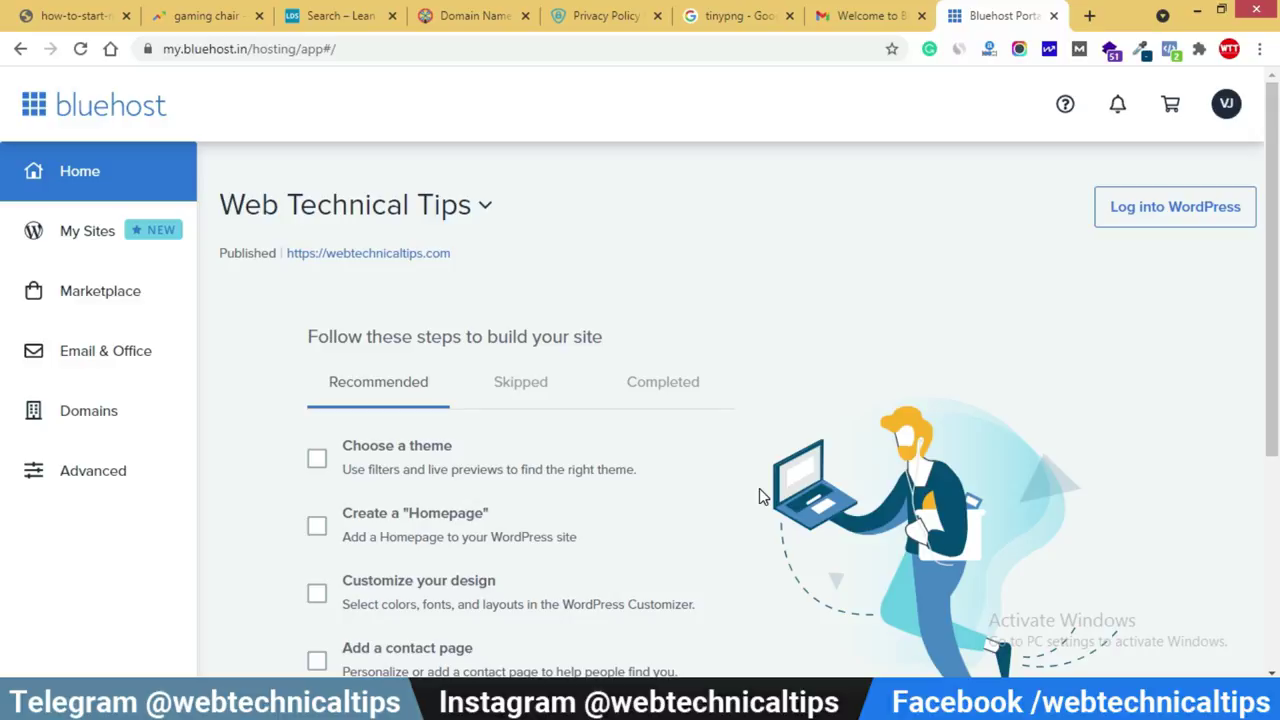
mouse_move(610, 535)
click(90, 238)
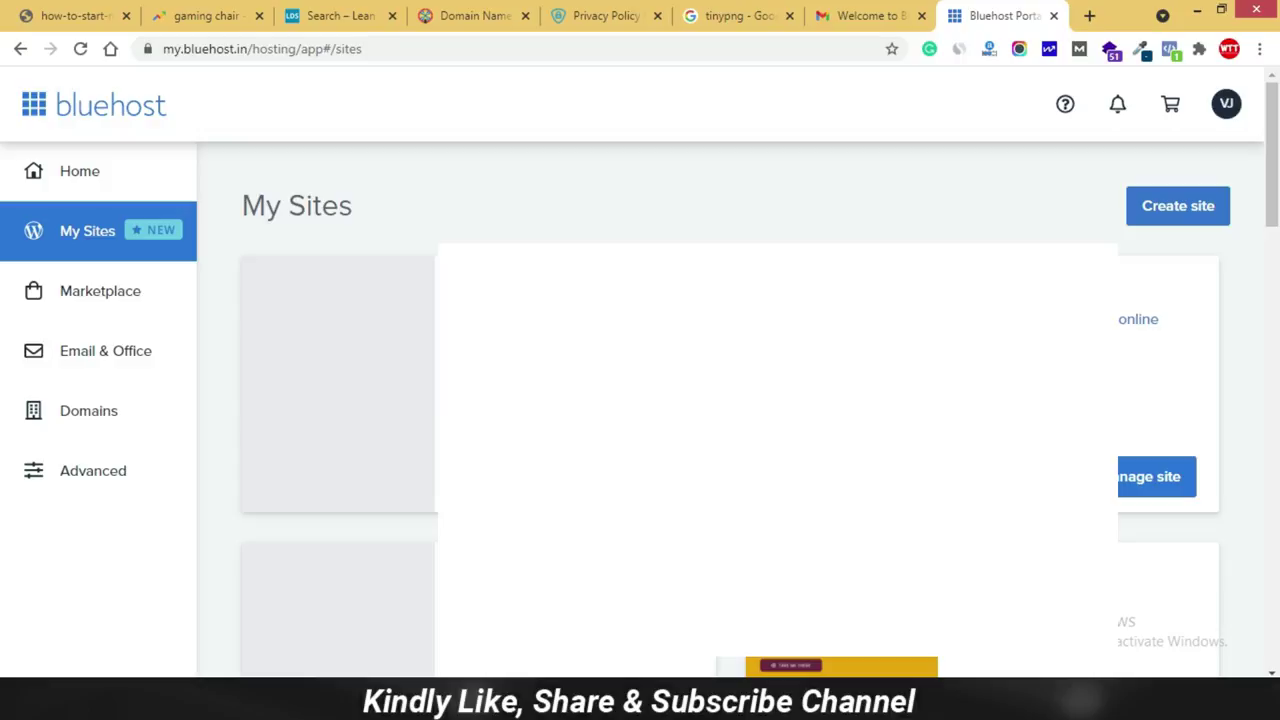
scroll(730, 420, down, 8)
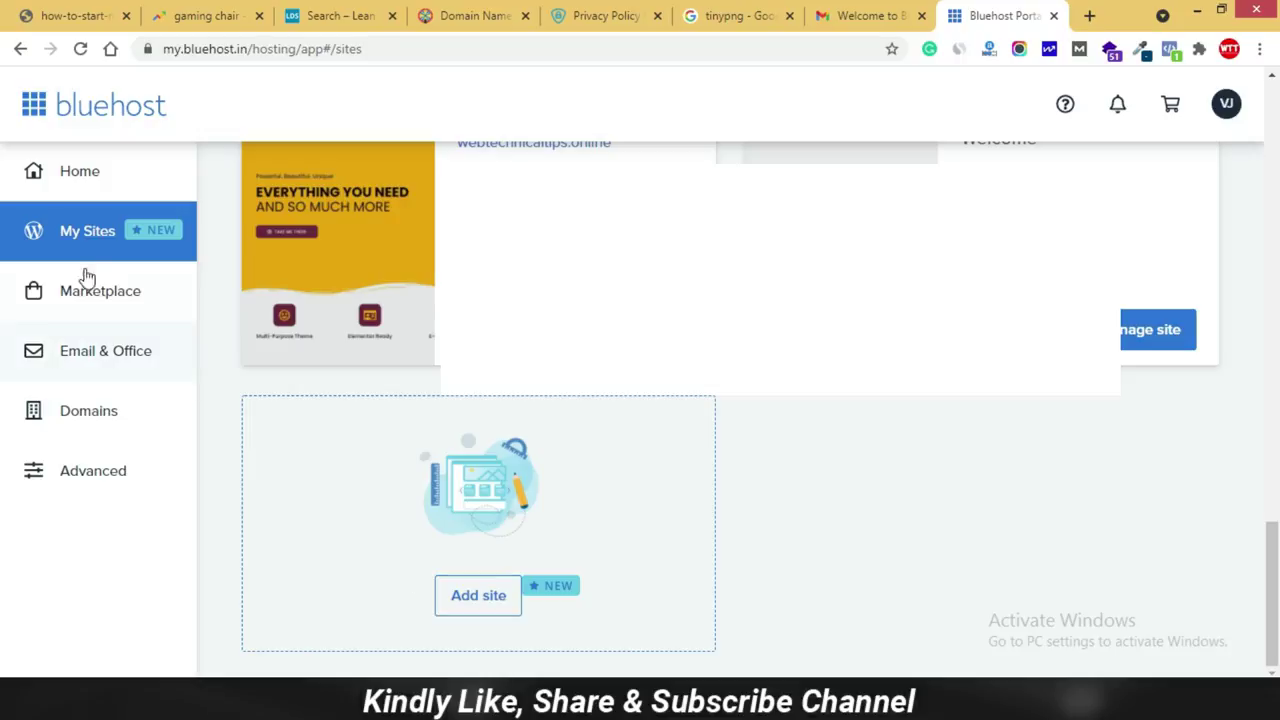
click(483, 600)
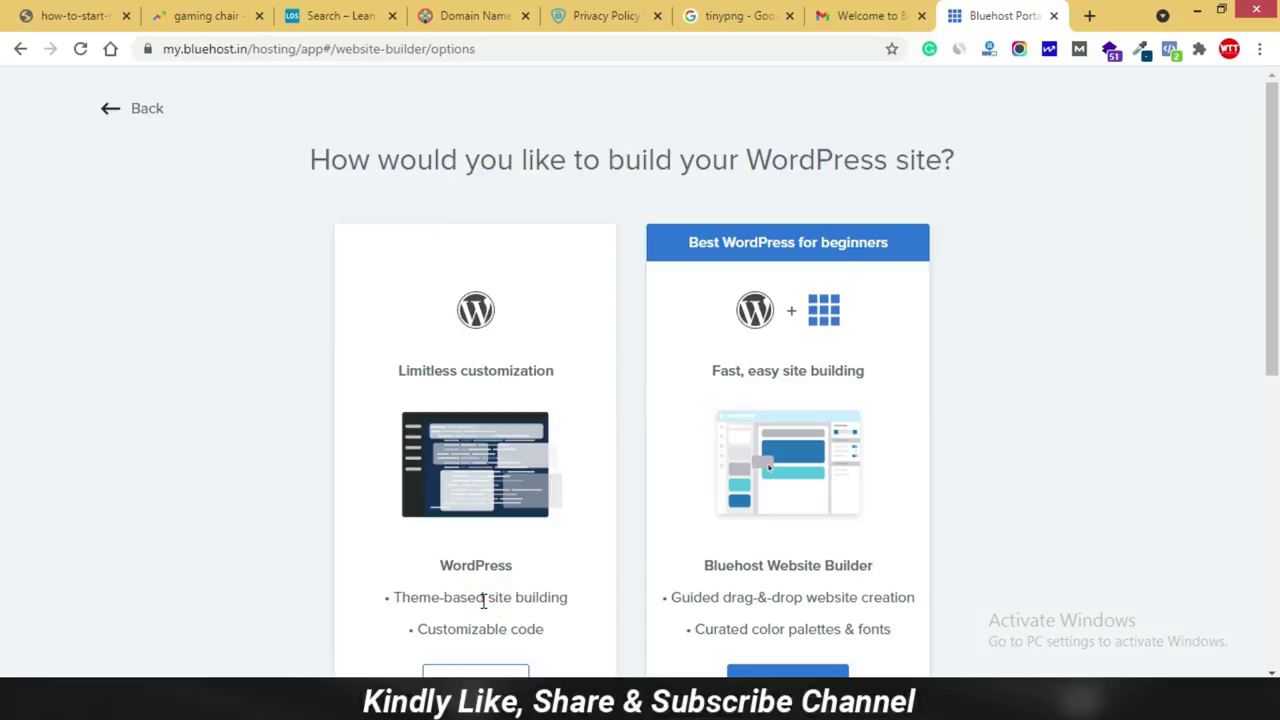
scroll(604, 323, down, 4)
click(479, 322)
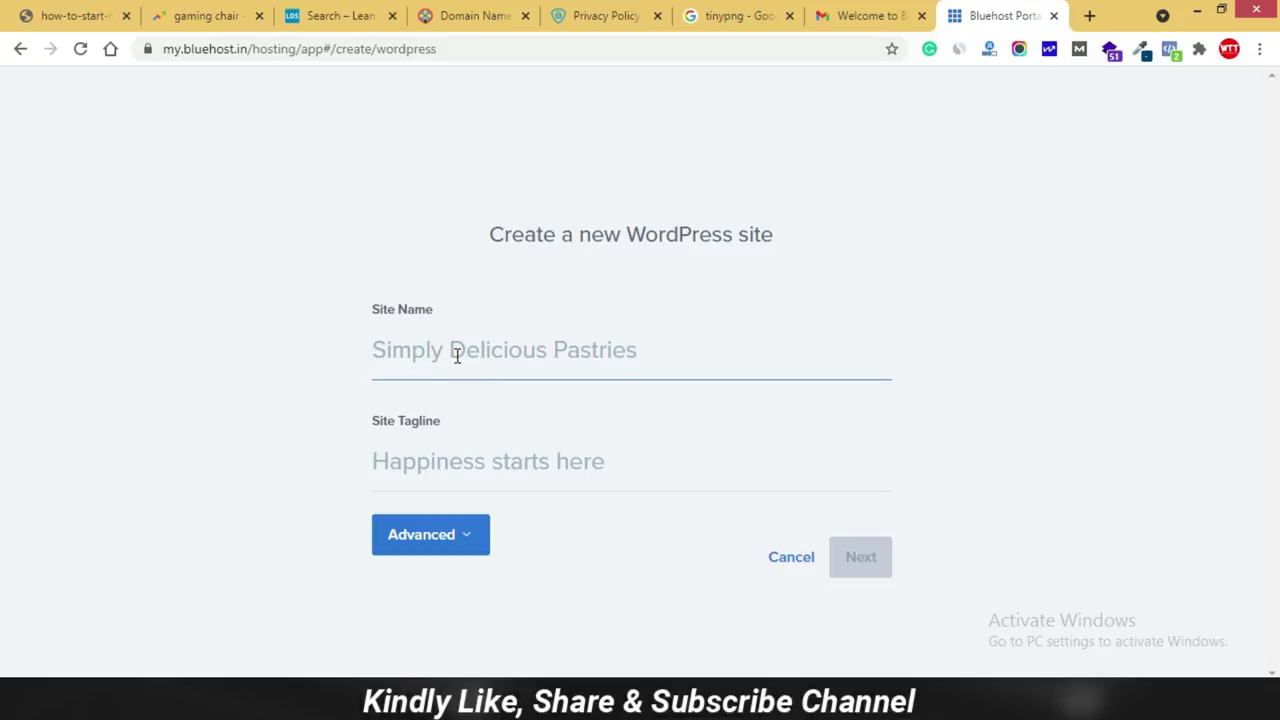
Name the new WordPress site "Gaming Chair", leave the tagline empty and continue to the domain selection.
text(Gamin)
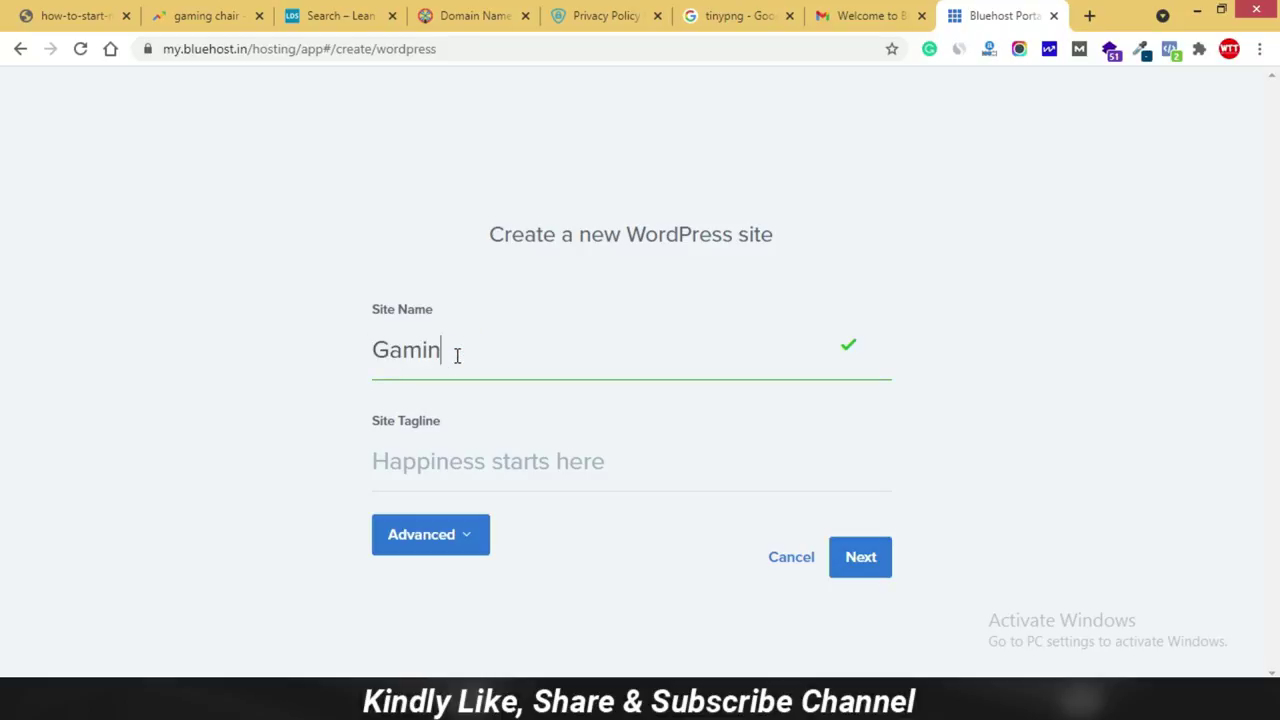
text(g Chair)
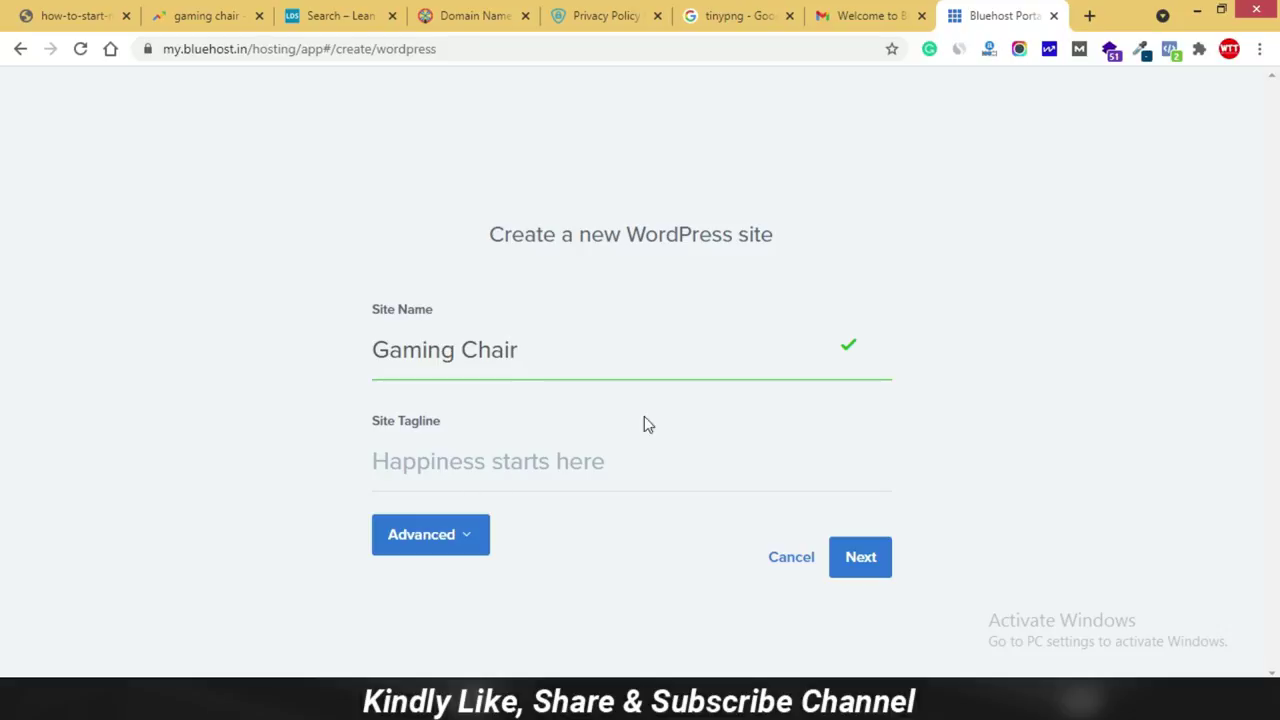
click(862, 559)
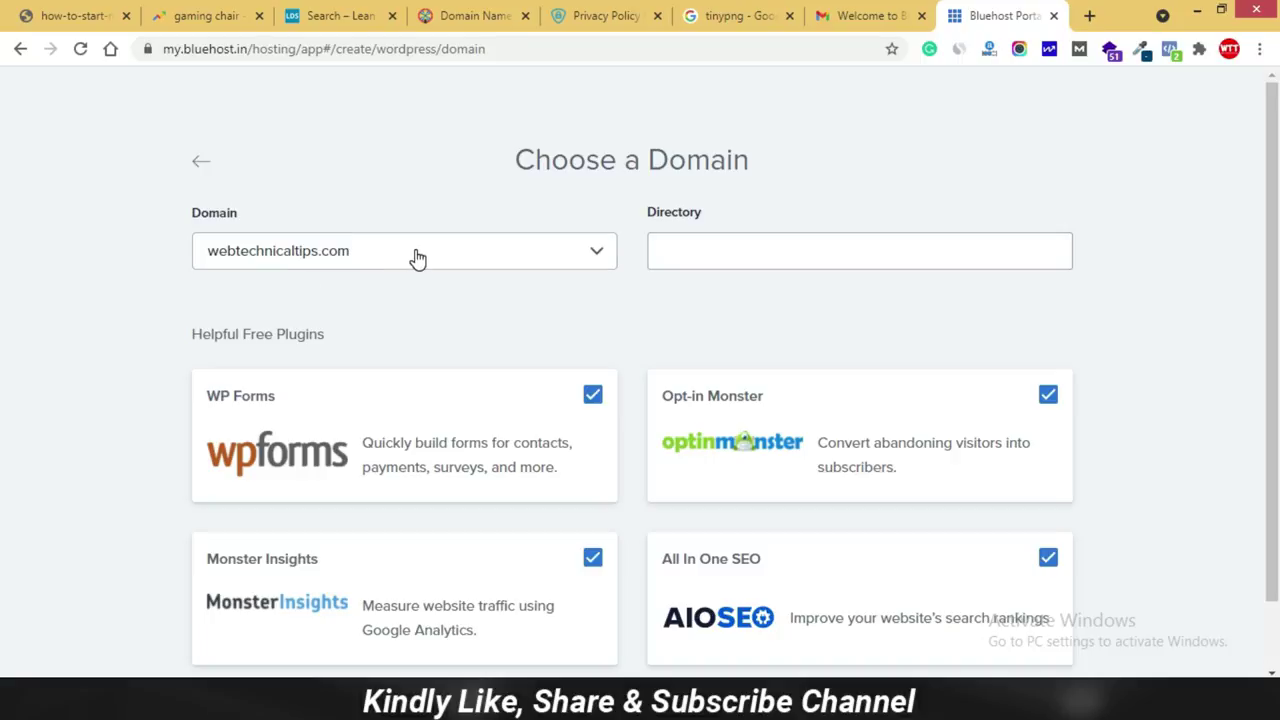
Deselect the Opt-in Monster, All In One SEO and Monster Insights plugins, keeping only WP Forms selected.
click(760, 256)
scroll(865, 390, down, 1)
click(897, 365)
click(903, 540)
click(438, 548)
scroll(362, 405, up, 1)
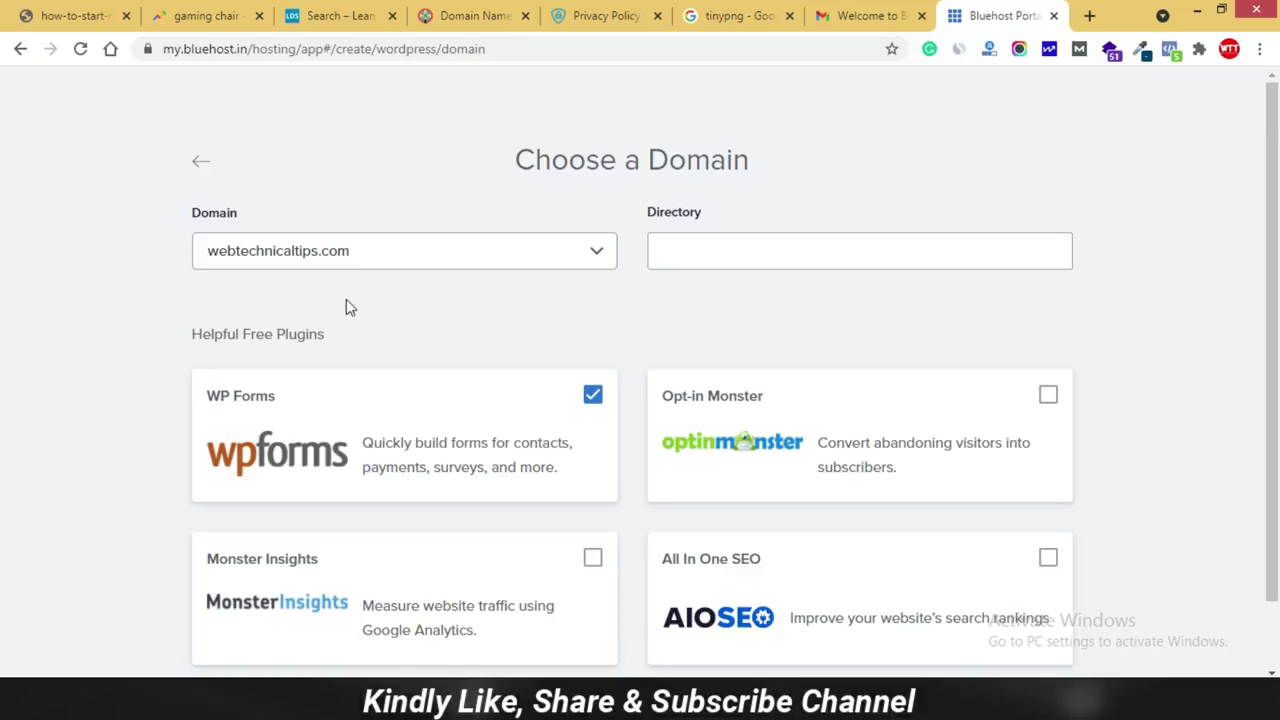
Choose the owner's personal-name domain, set the directory to "gaming" and install WordPress.
click(435, 257)
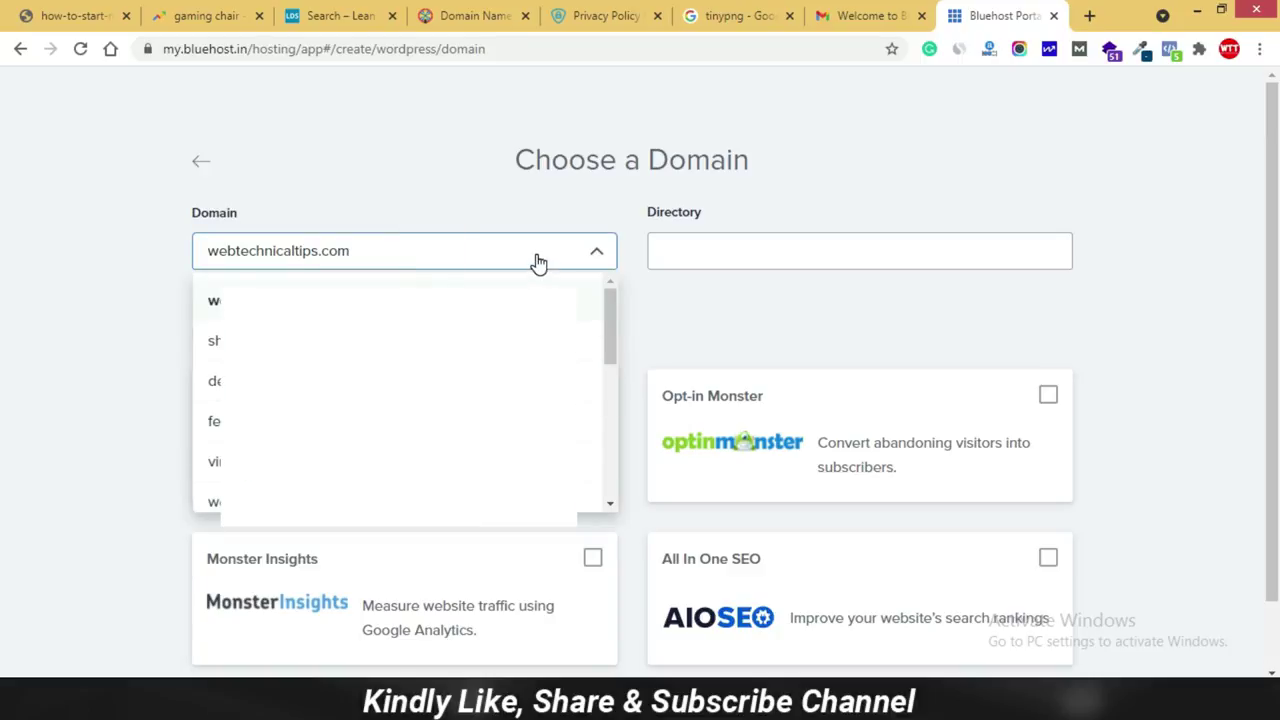
click(214, 461)
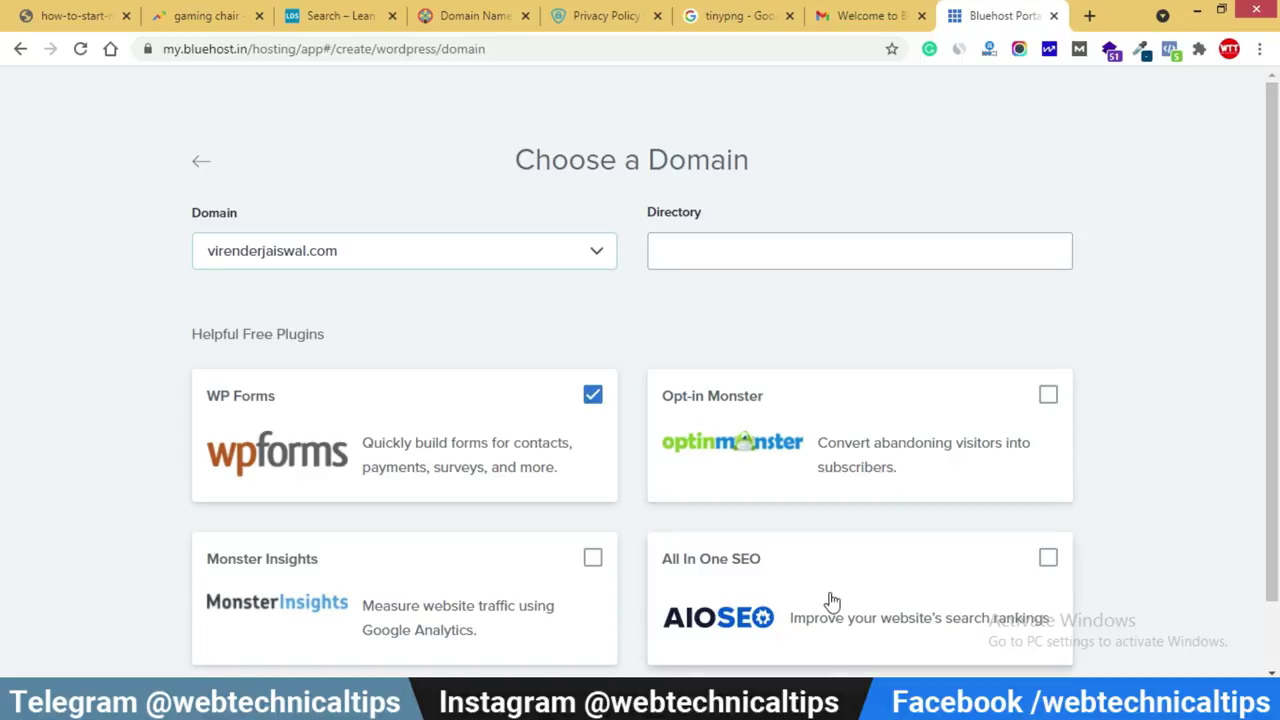
scroll(960, 603, down, 1)
scroll(771, 297, up, 1)
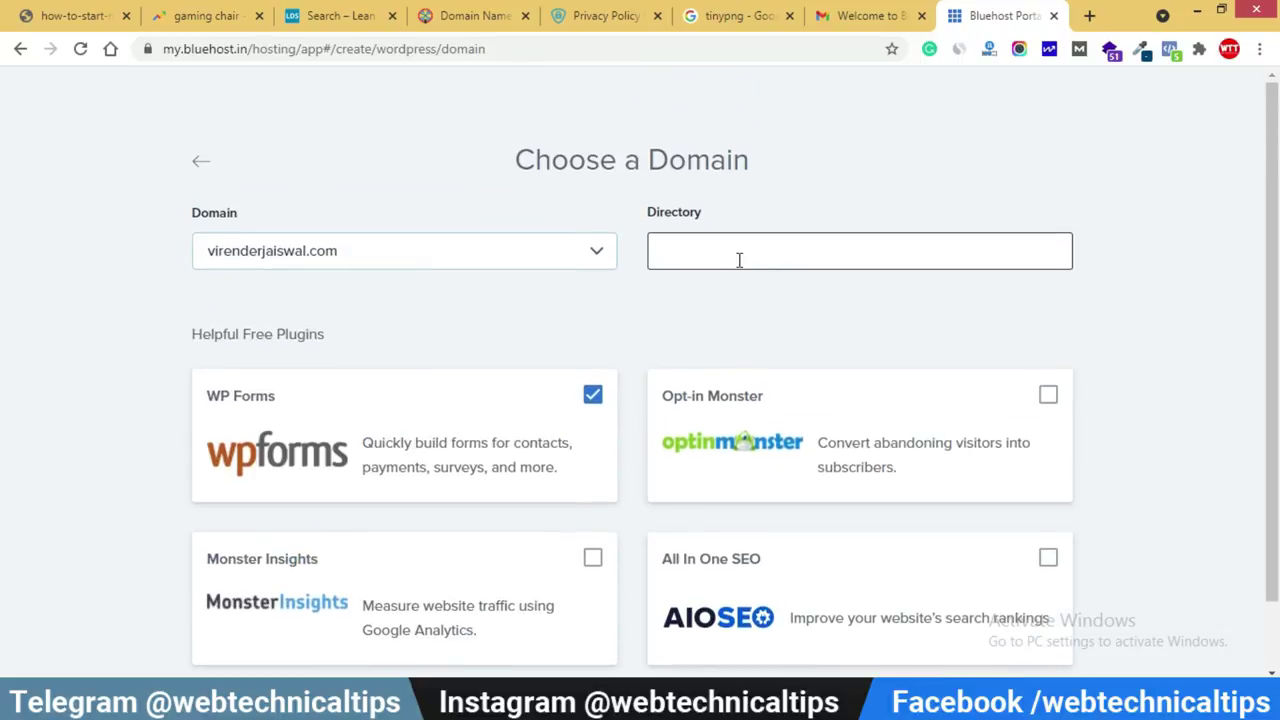
click(739, 256)
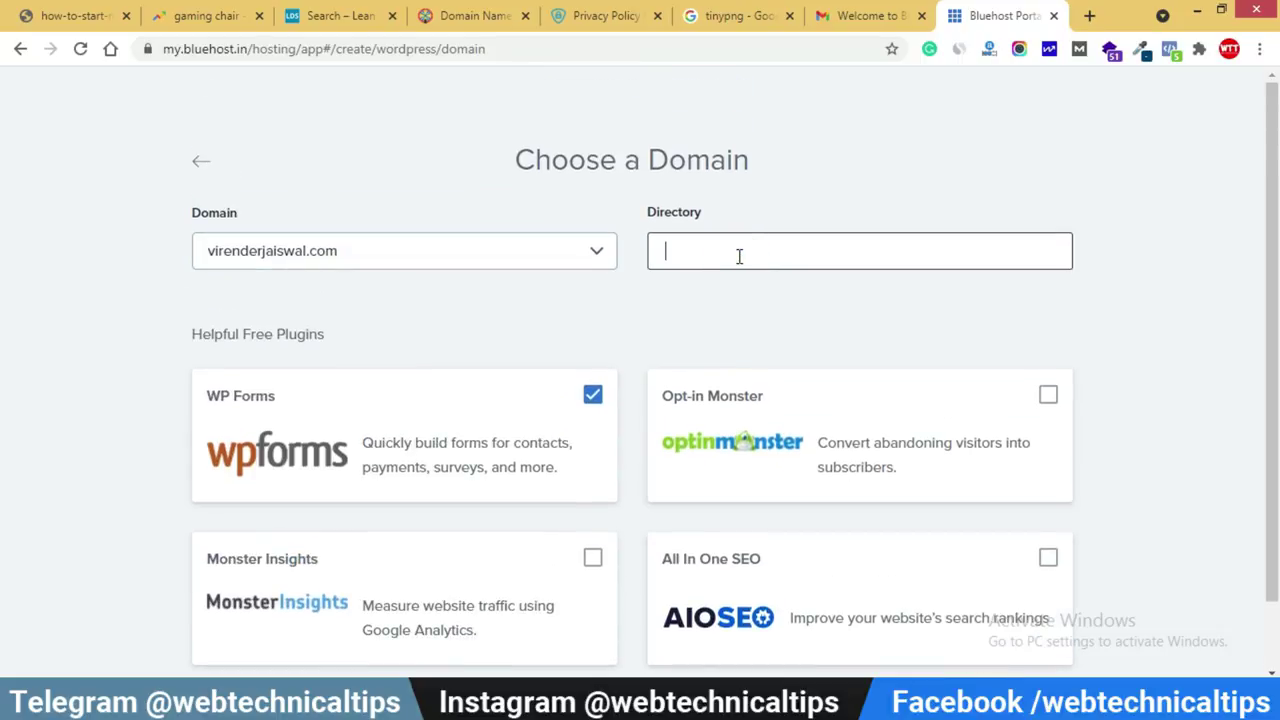
text(gaming)
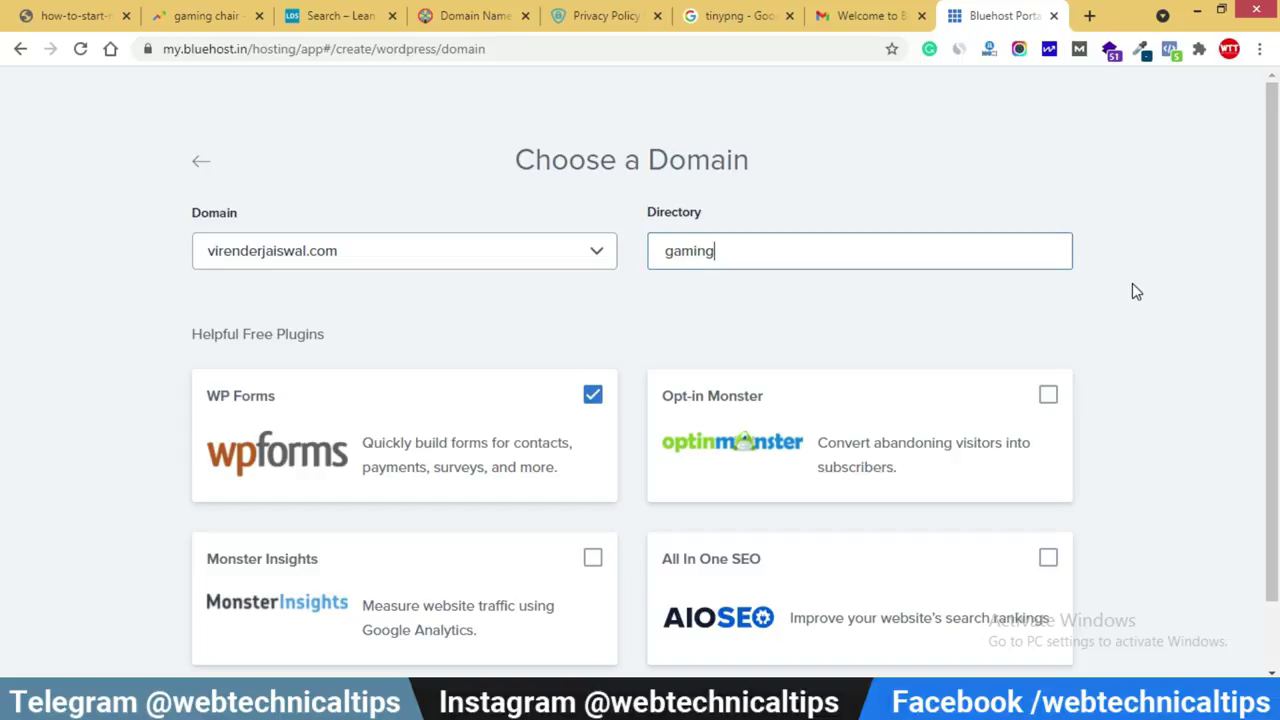
scroll(1135, 300, down, 1)
click(1038, 662)
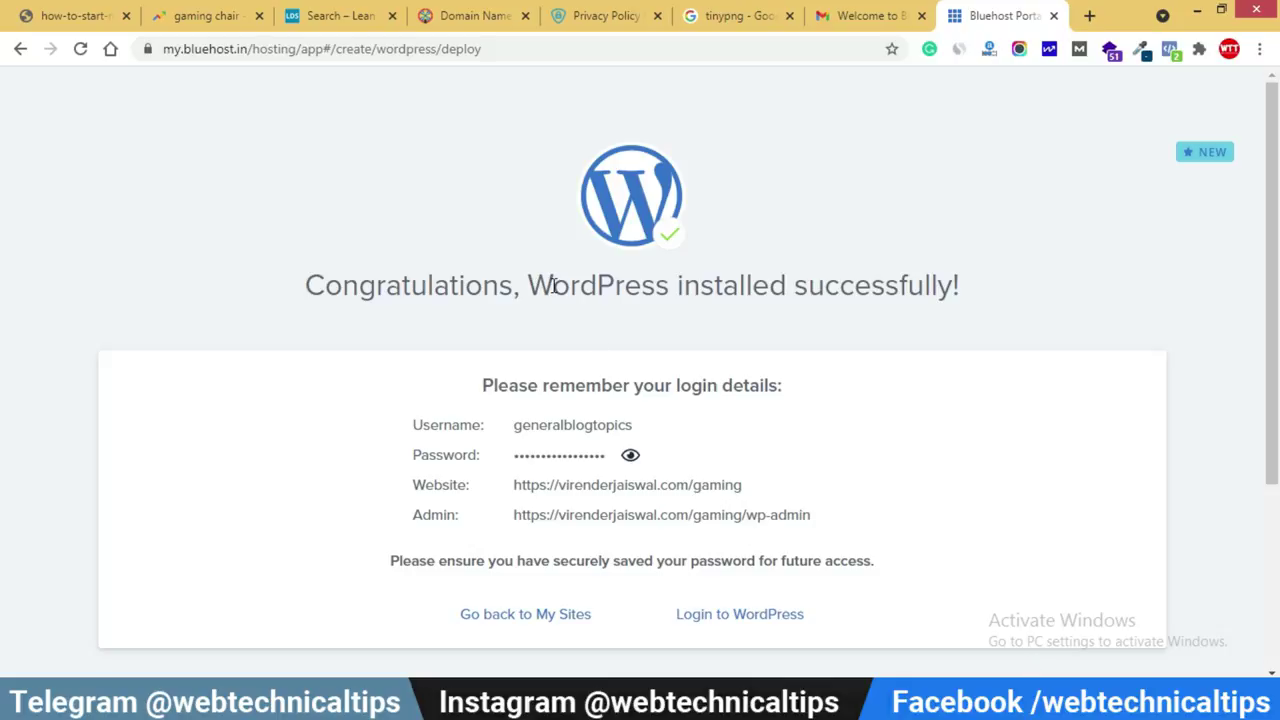
Check the outline in Word, then return to Bluehost's WordPress login details page and go back to My Sites.
key(alt+Tab)
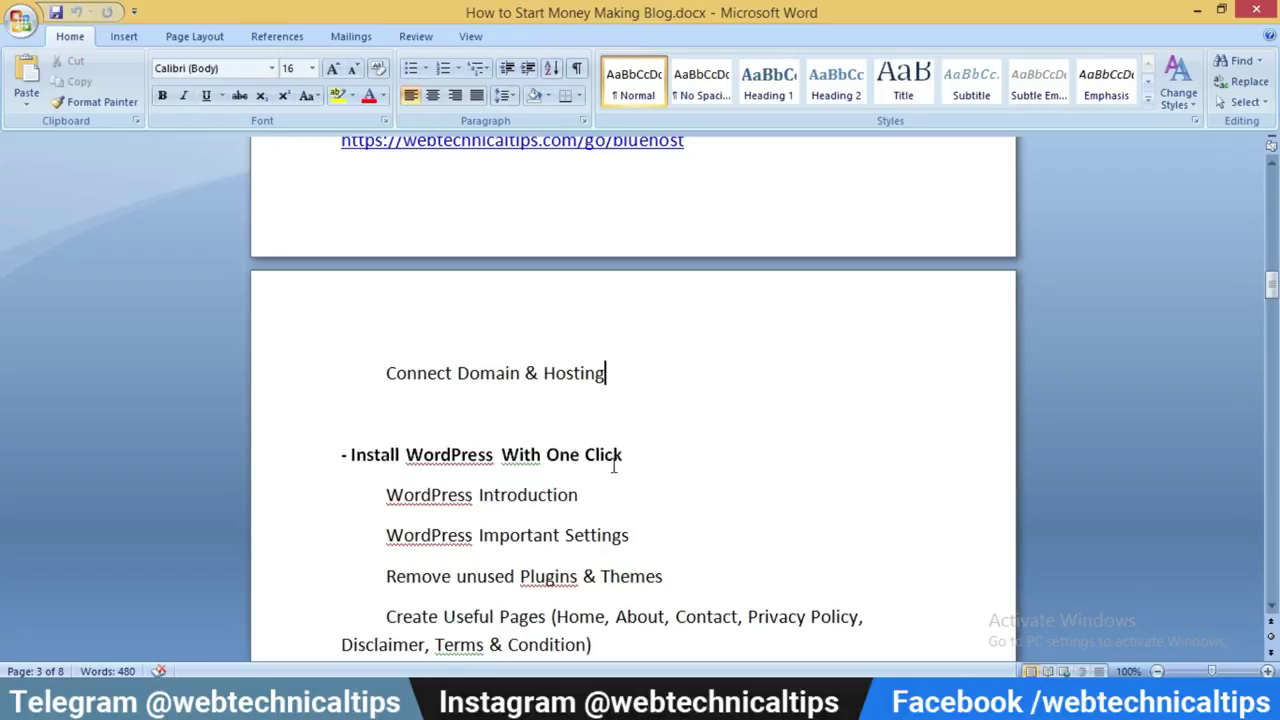
key(alt+Tab)
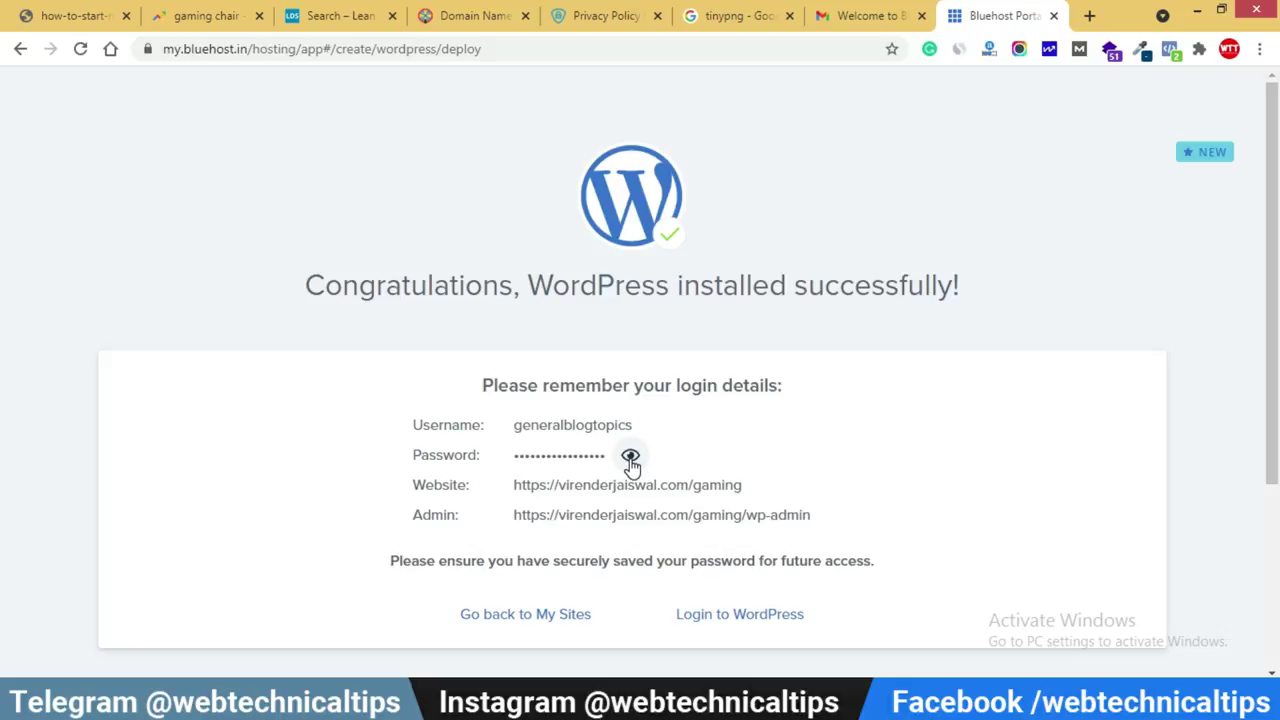
click(864, 444)
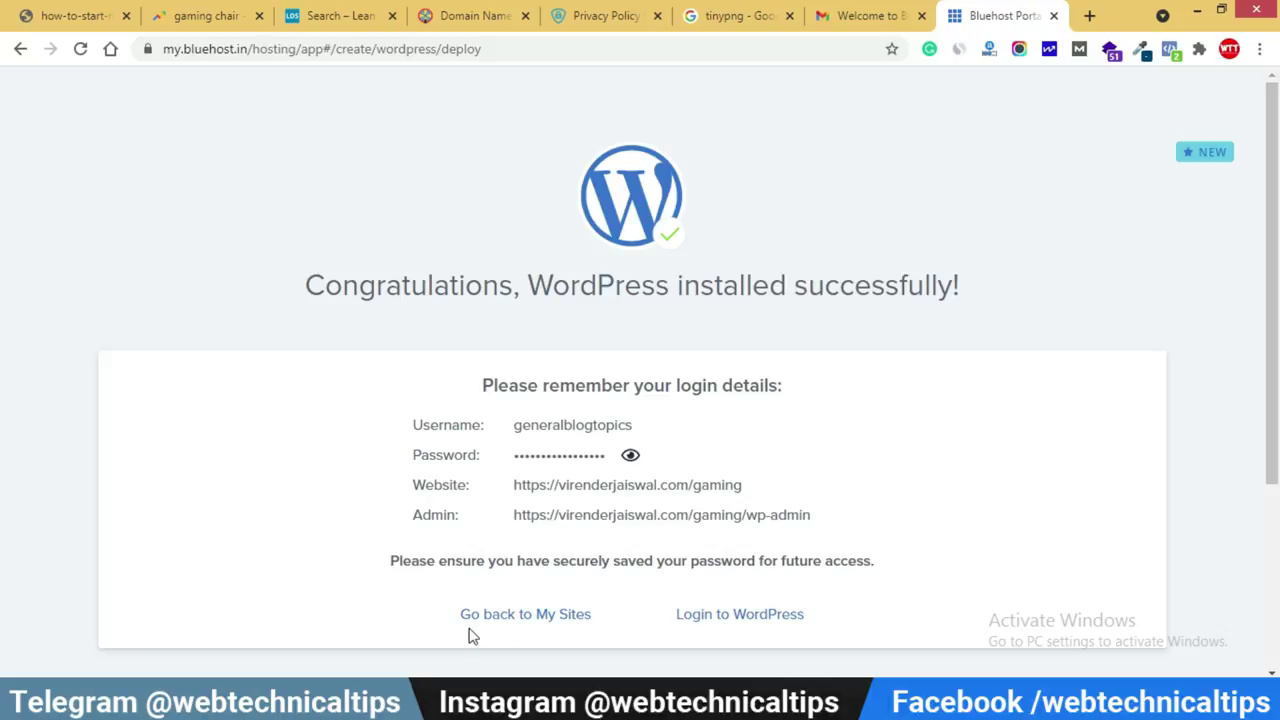
click(553, 619)
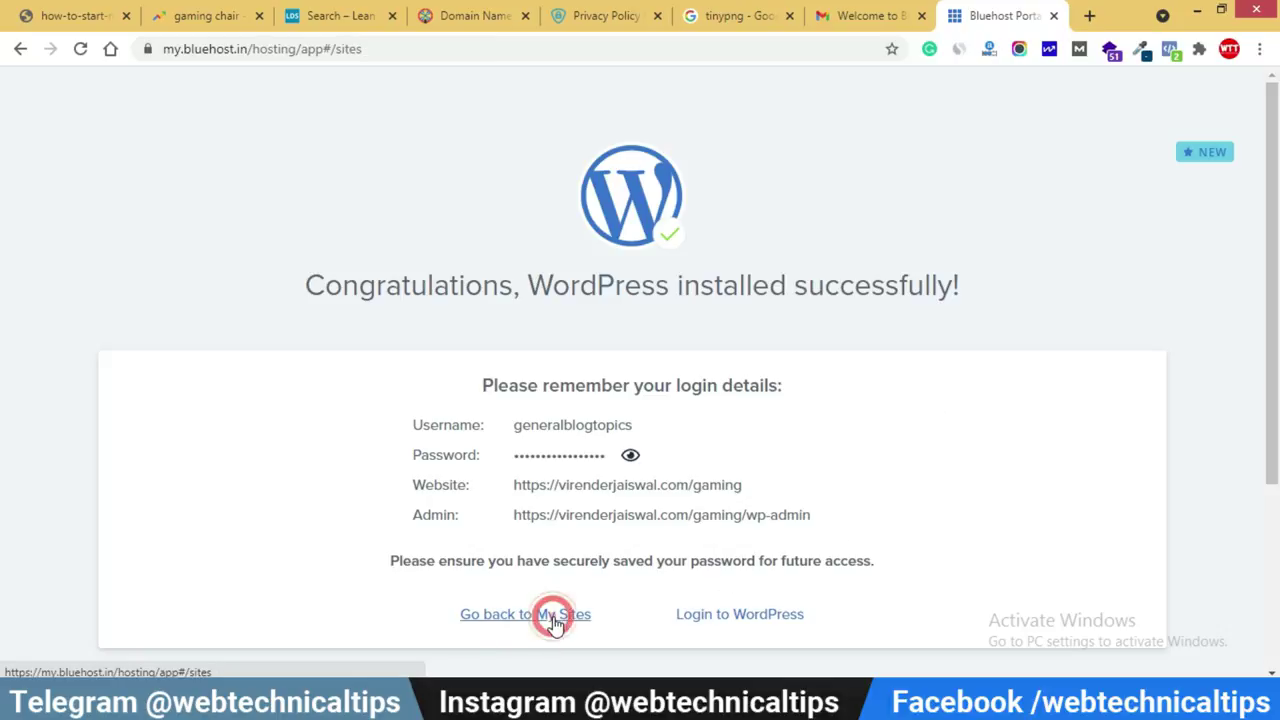
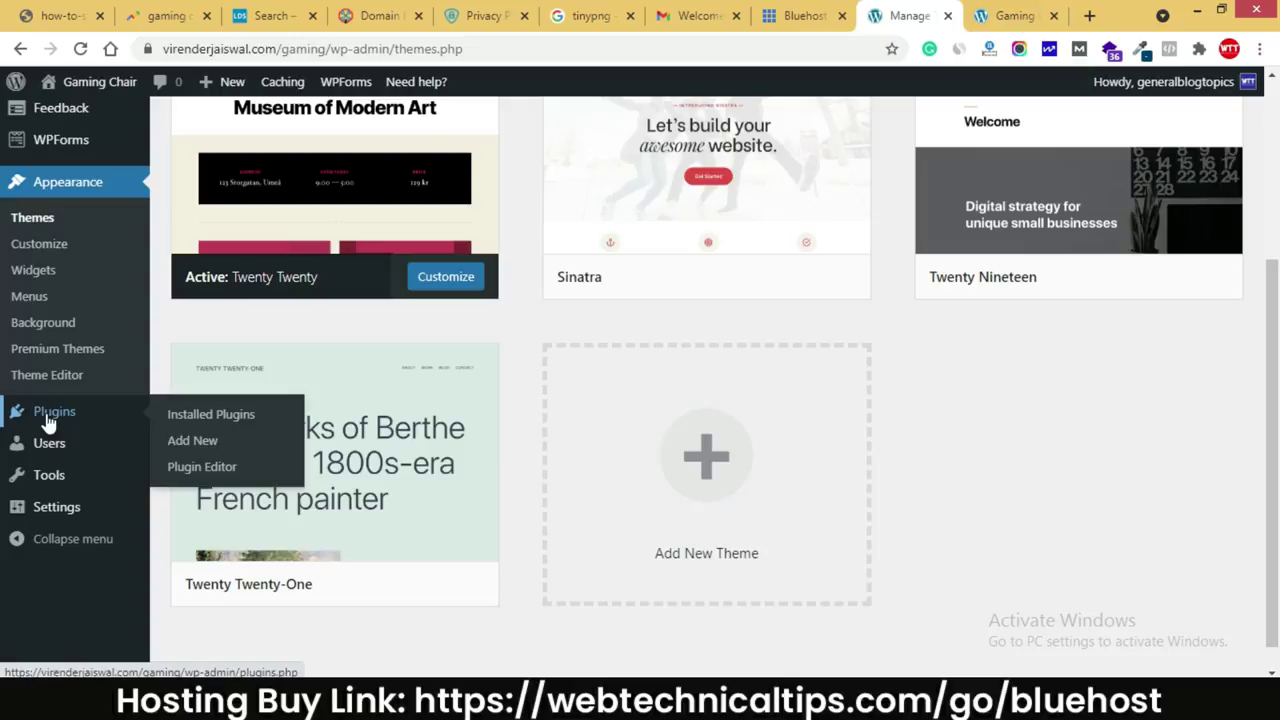
Examine the WPForms, Plugins, Users, Tools and Settings submenus in the WordPress admin, and dismiss the Jetpack backup notice.
mouse_move(63, 140)
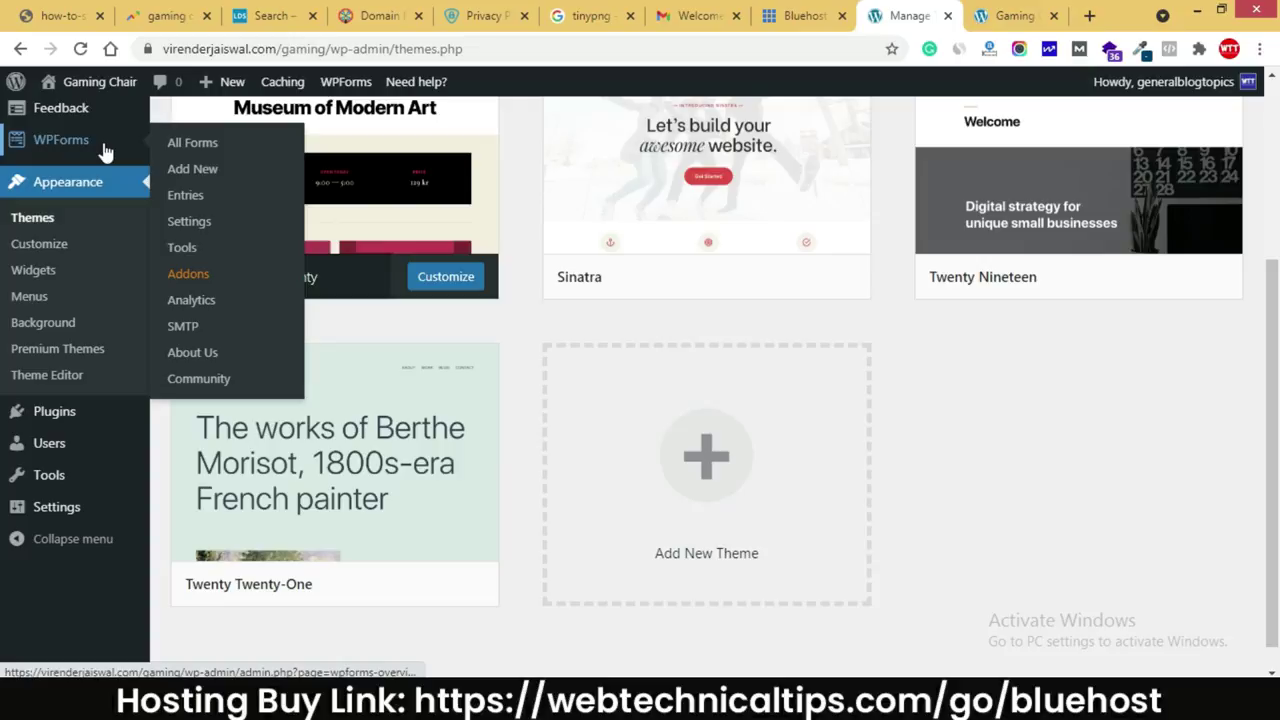
mouse_move(53, 416)
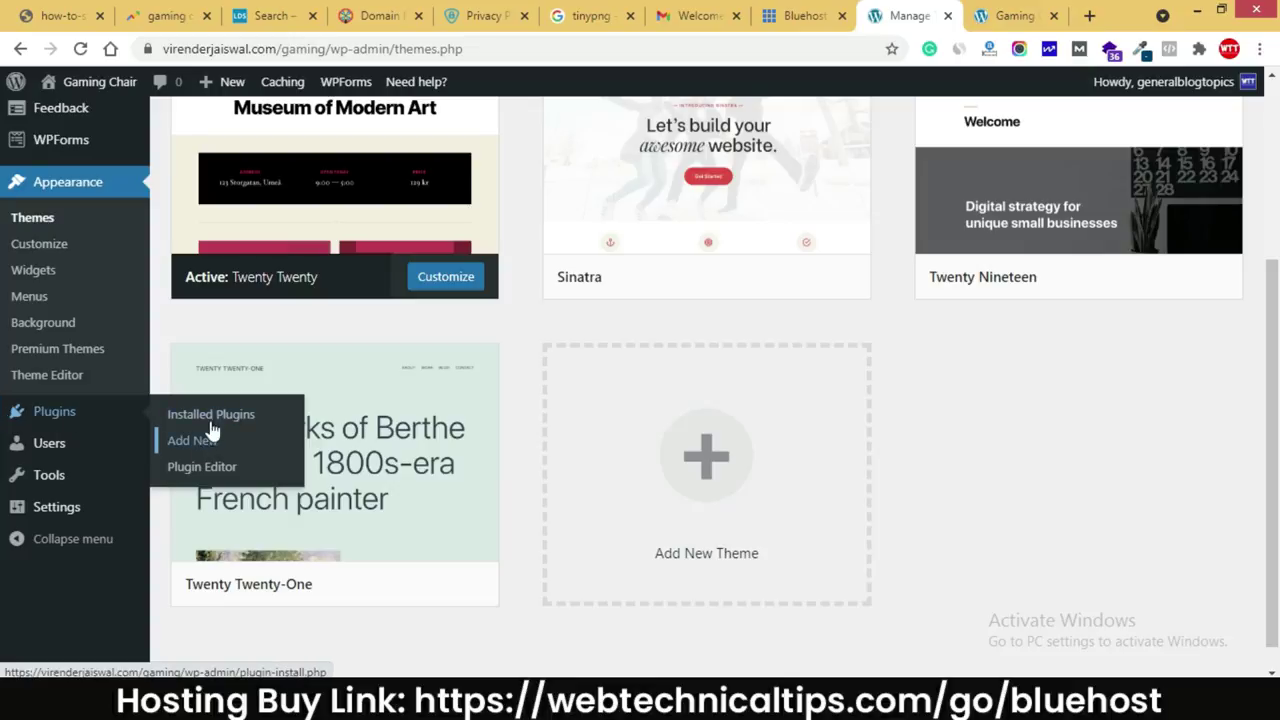
mouse_move(40, 452)
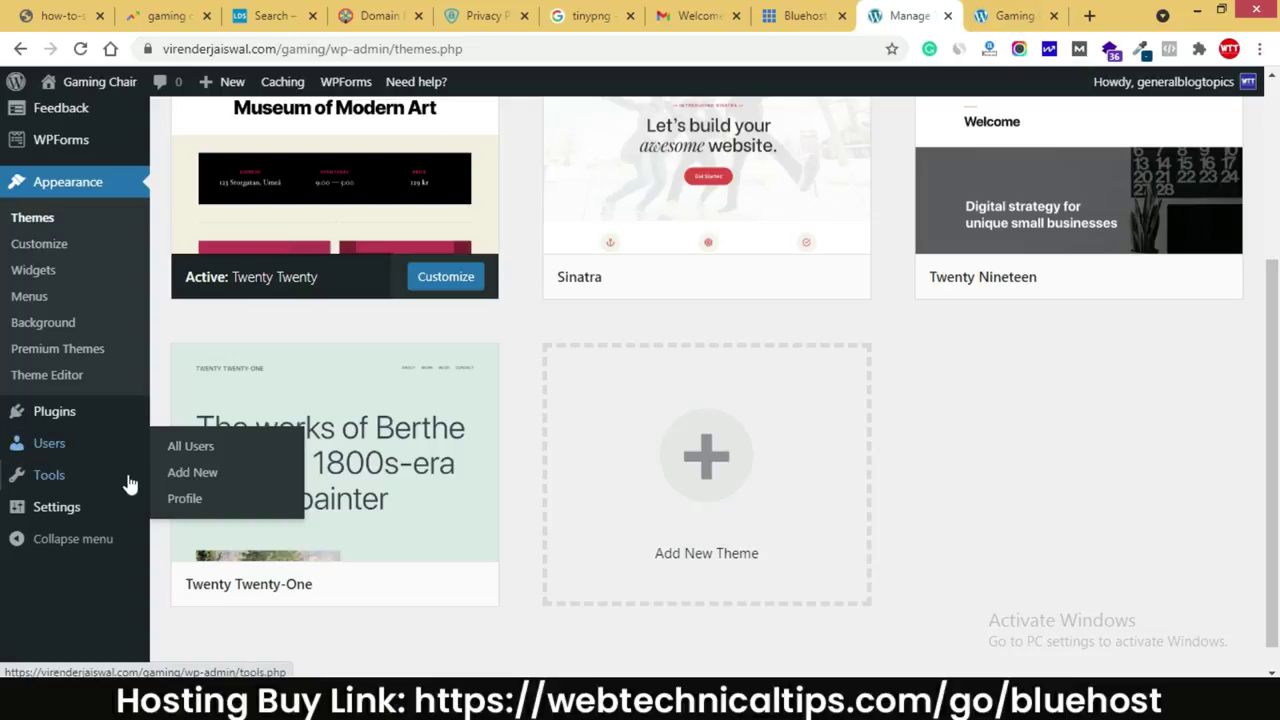
mouse_move(52, 480)
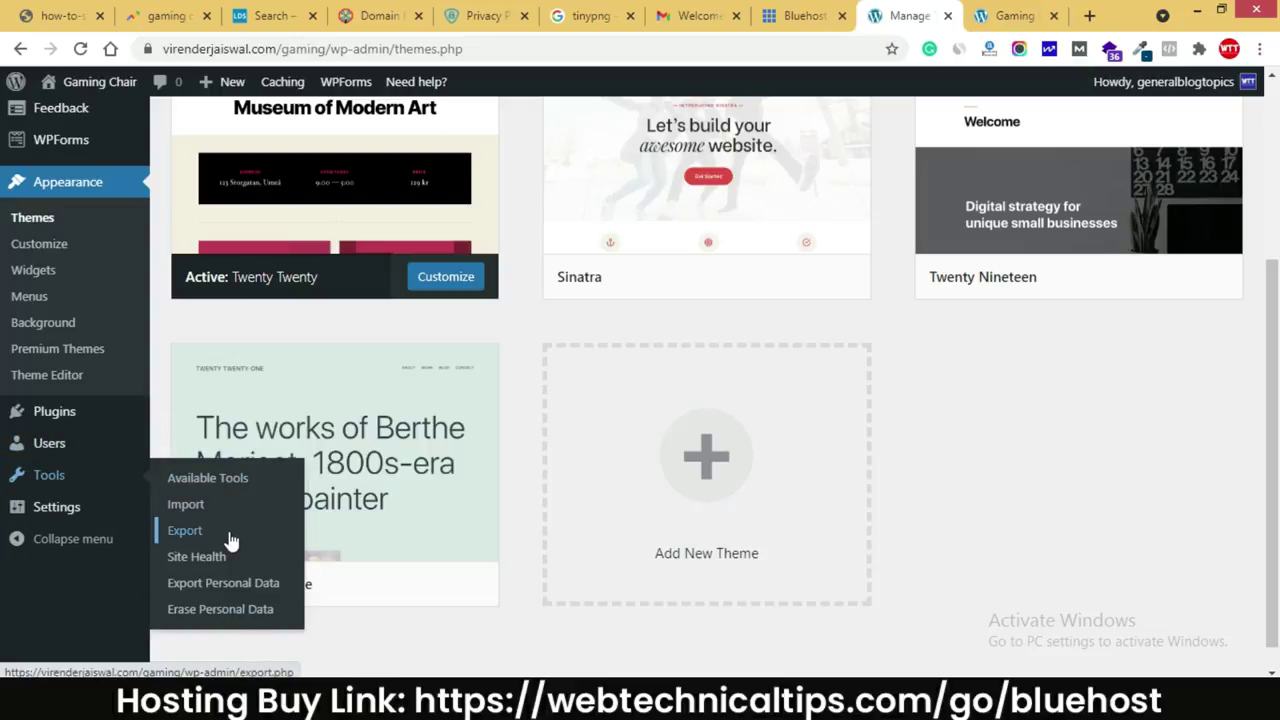
mouse_move(34, 520)
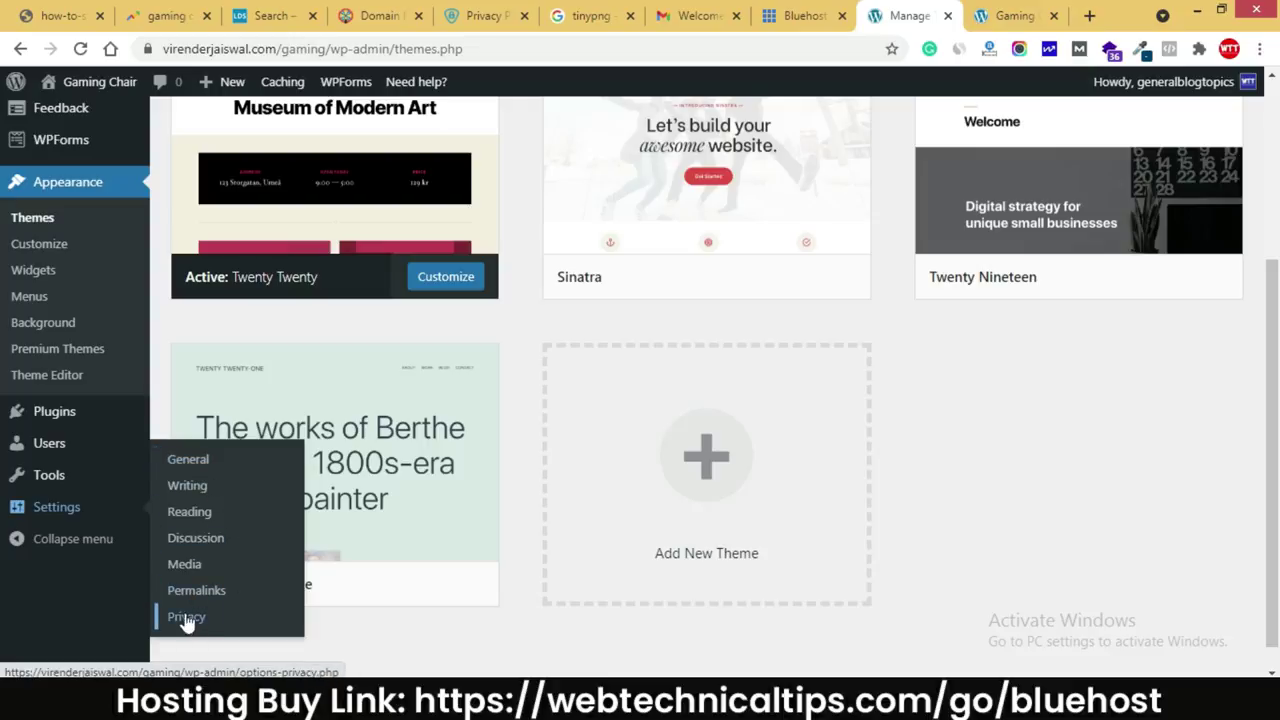
scroll(55, 498, up, 3)
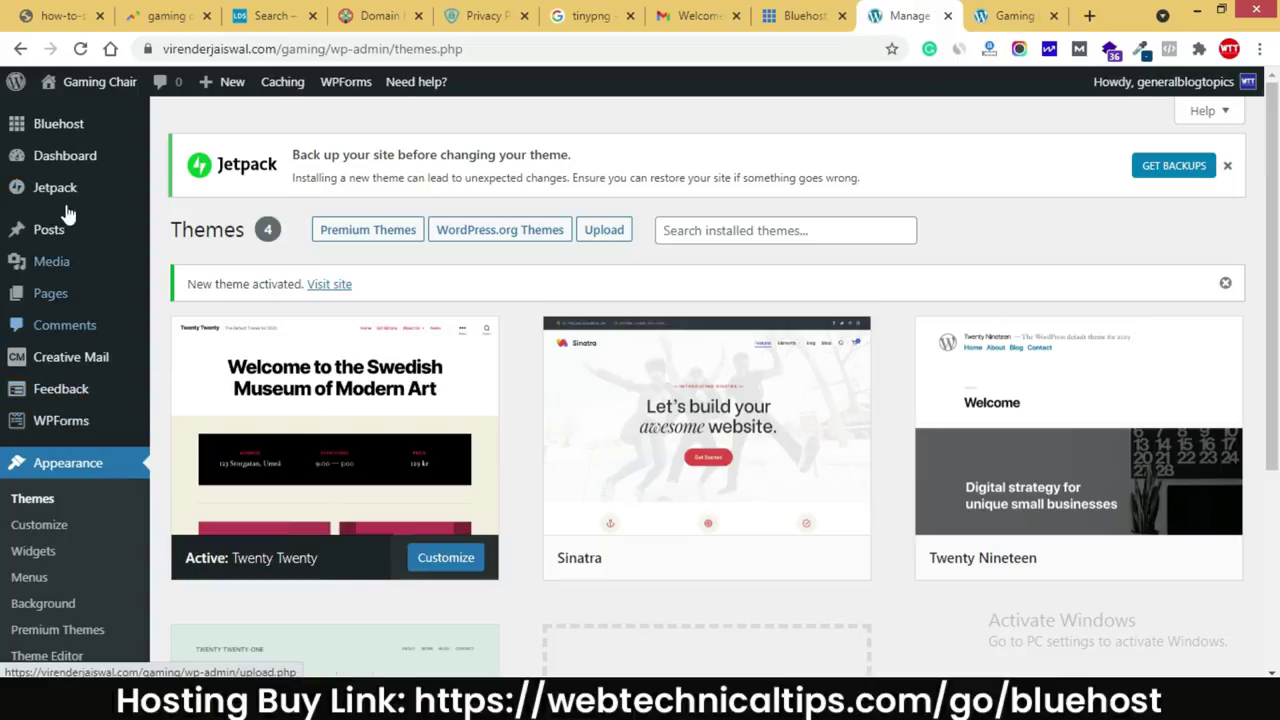
mouse_move(1230, 88)
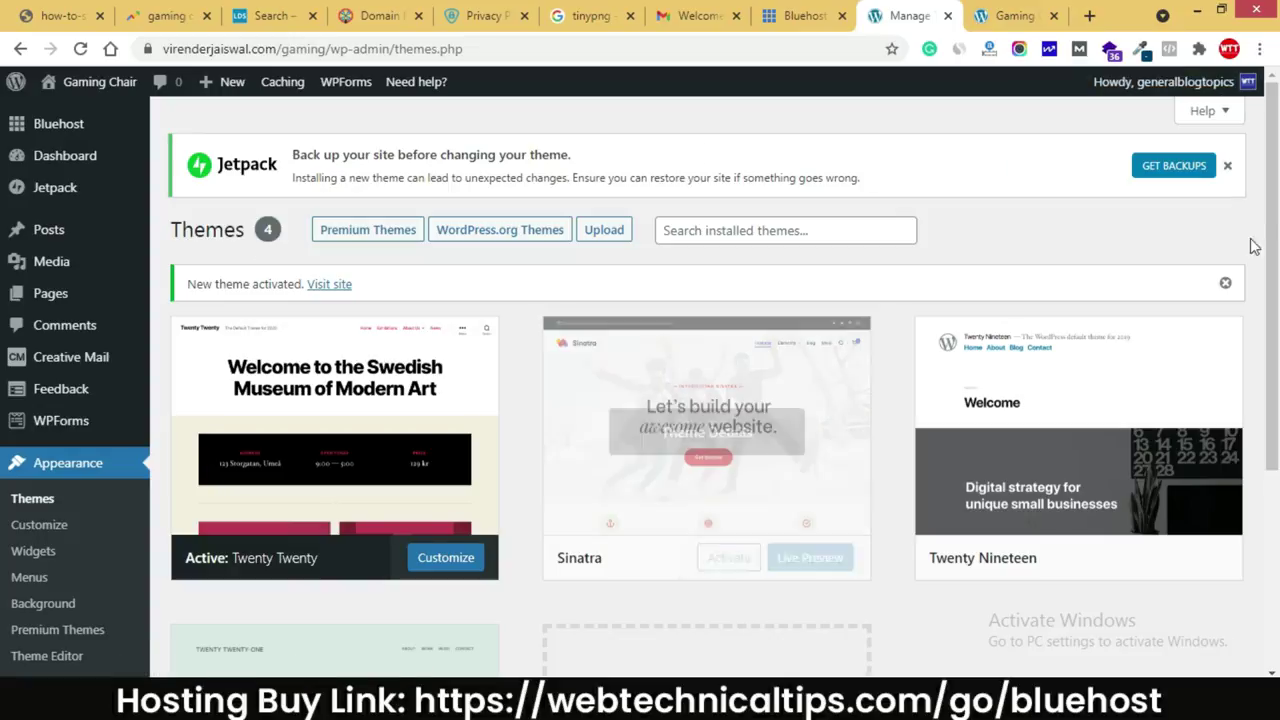
click(1227, 166)
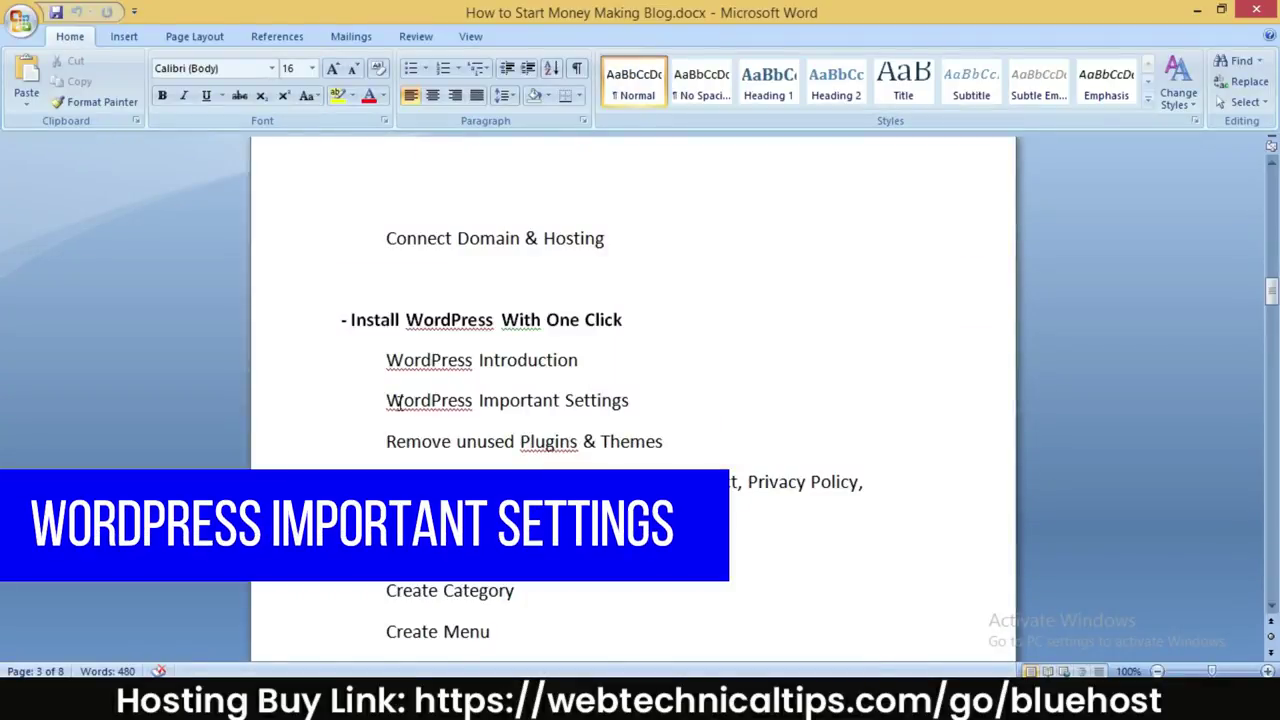
Highlight "WordPress Important Settings" in the Word outline, then switch to the WordPress dashboard and open the General settings.
drag(386, 401, 663, 402)
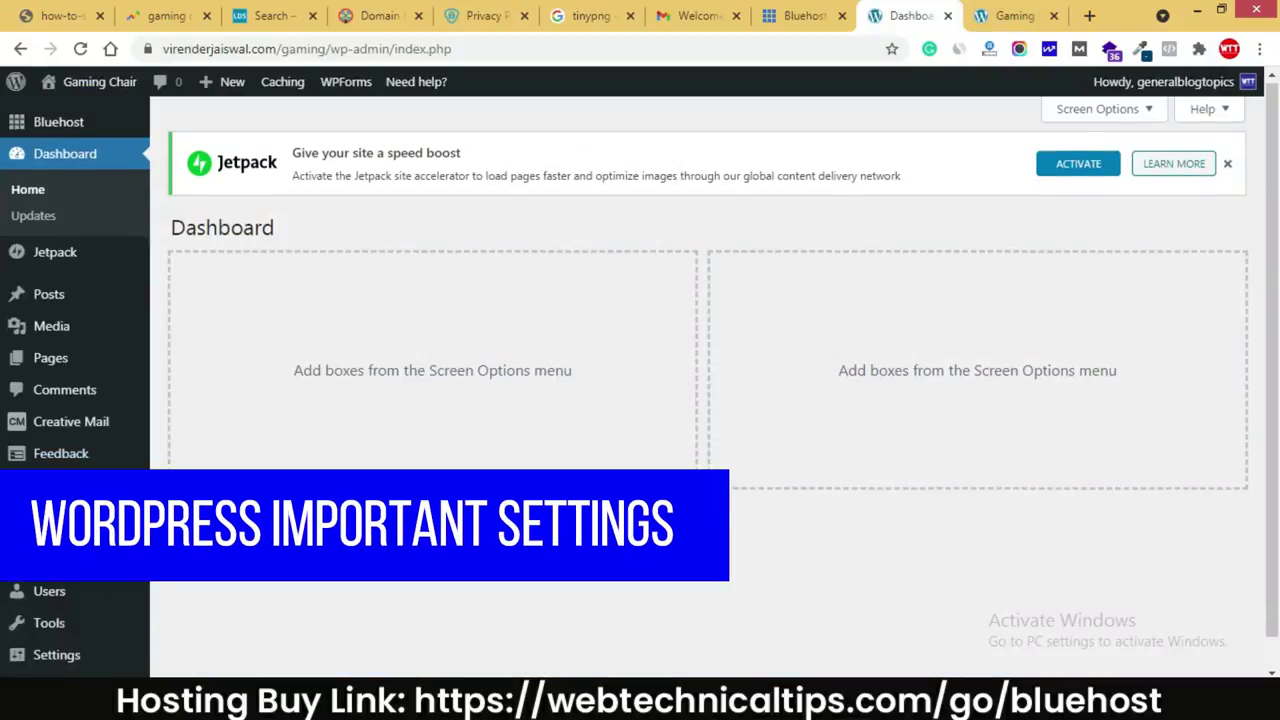
scroll(40, 620, down, 1)
mouse_move(45, 622)
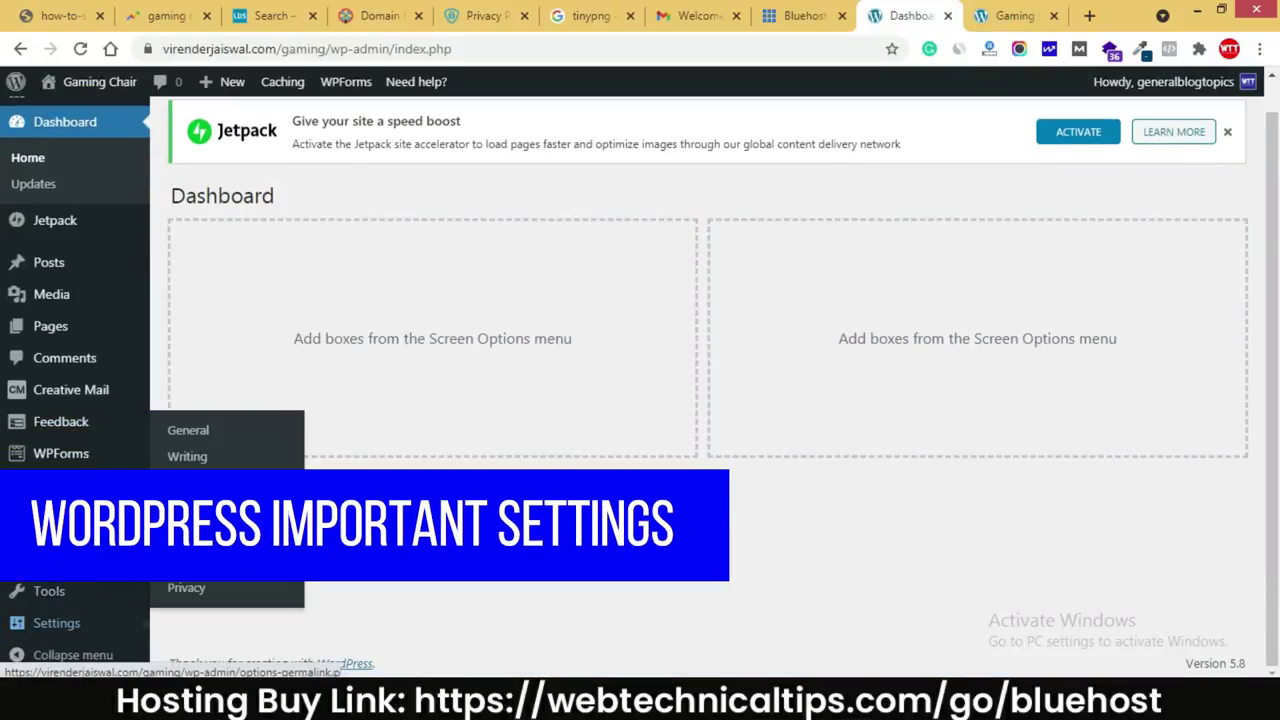
click(197, 432)
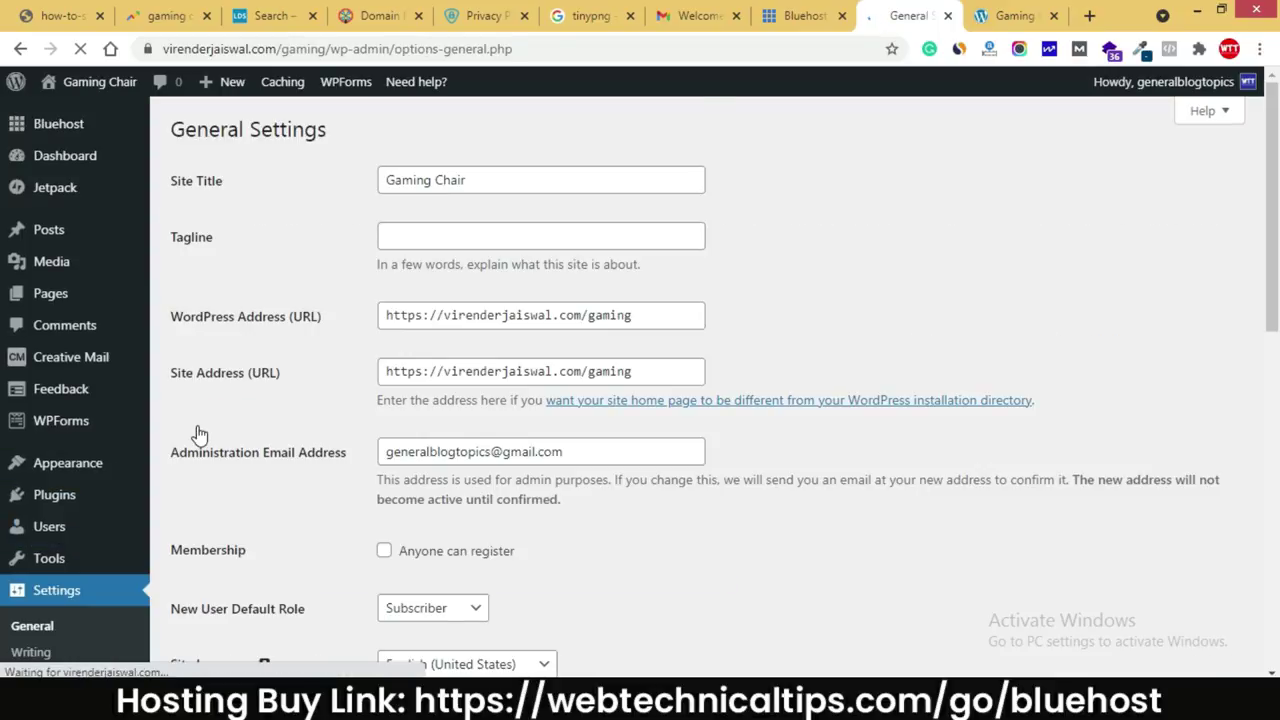
Review the site title, tagline and WordPress address in the General settings, and glance at the saved login notes in Notepad.
click(524, 186)
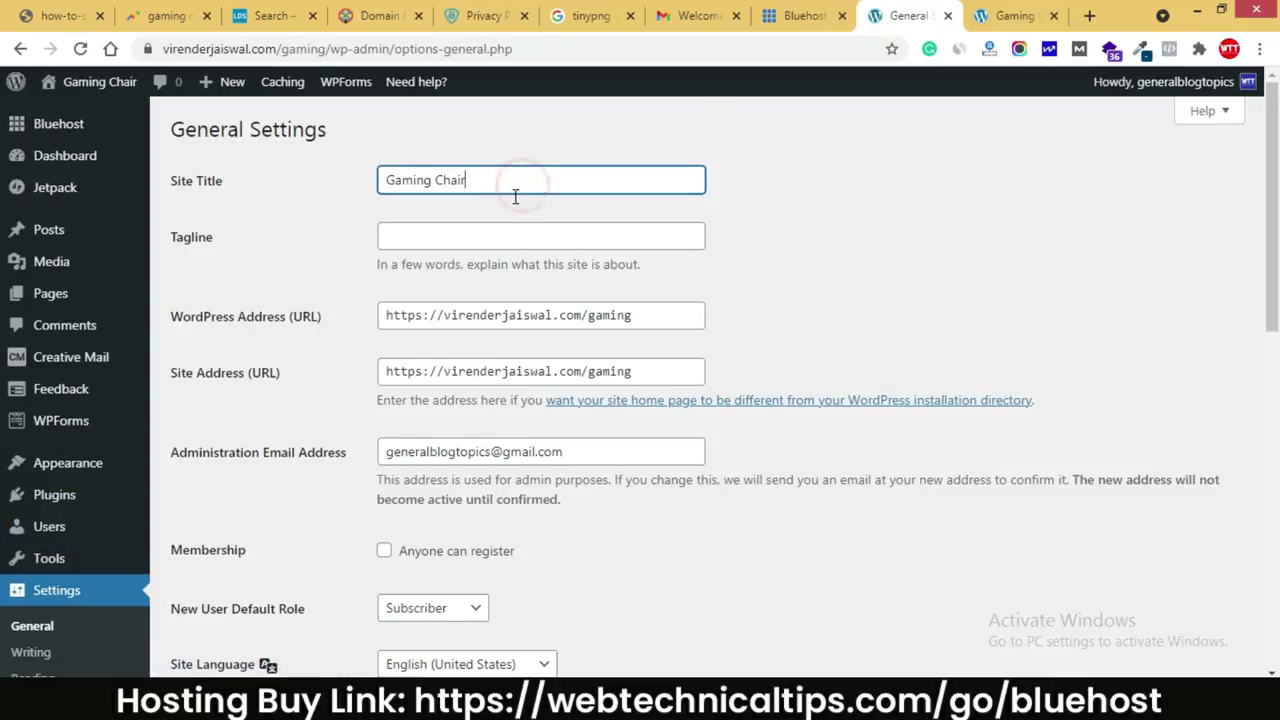
click(404, 233)
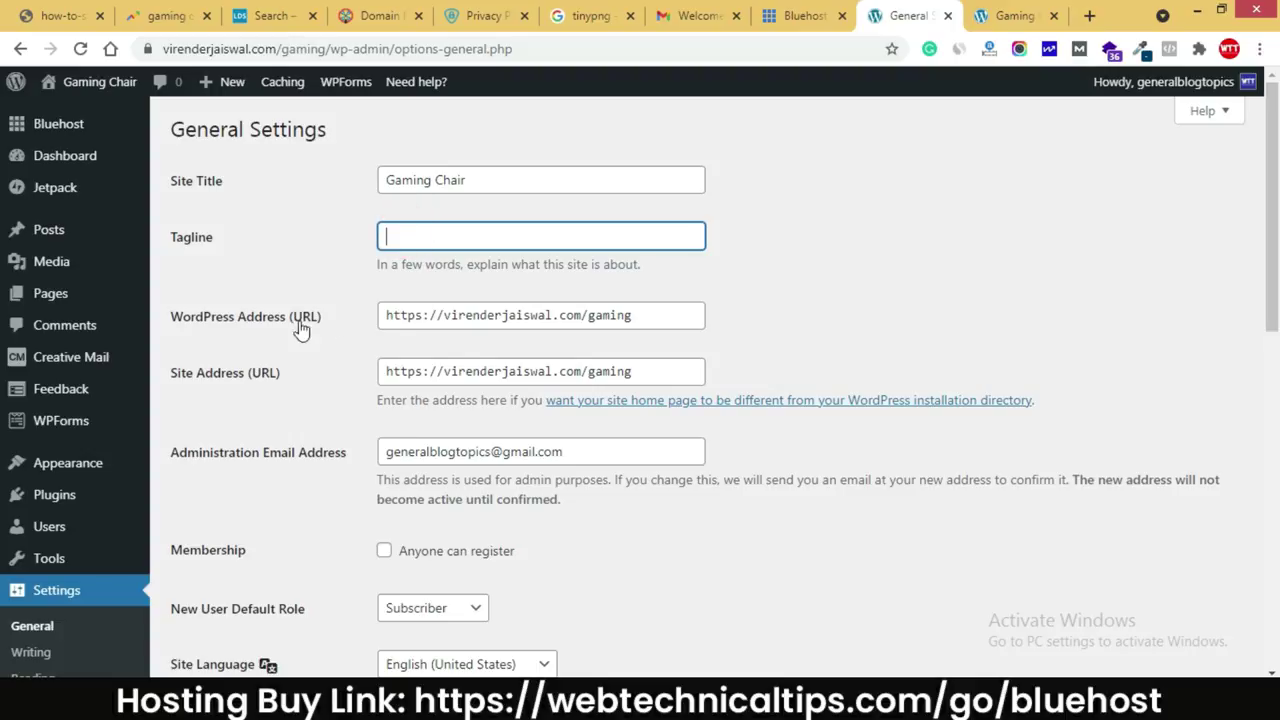
drag(416, 316, 423, 316)
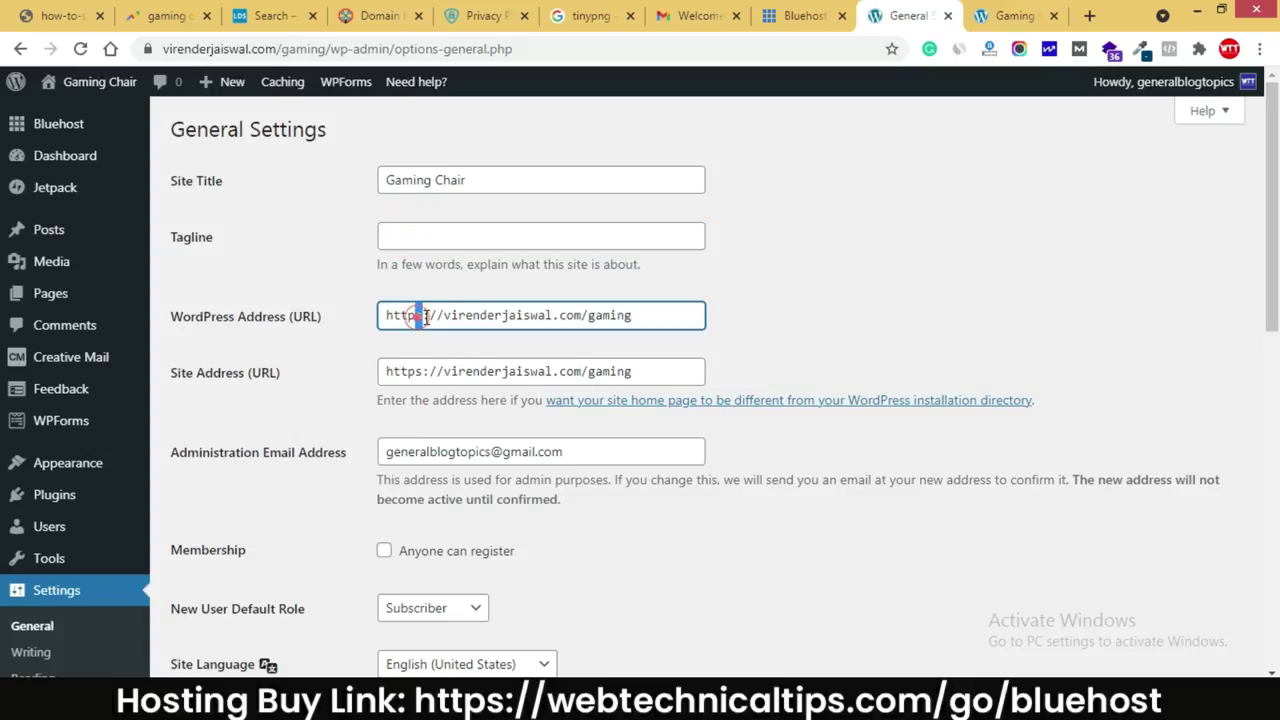
key(BackSpace)
scroll(310, 560, down, 5)
scroll(282, 596, down, 3)
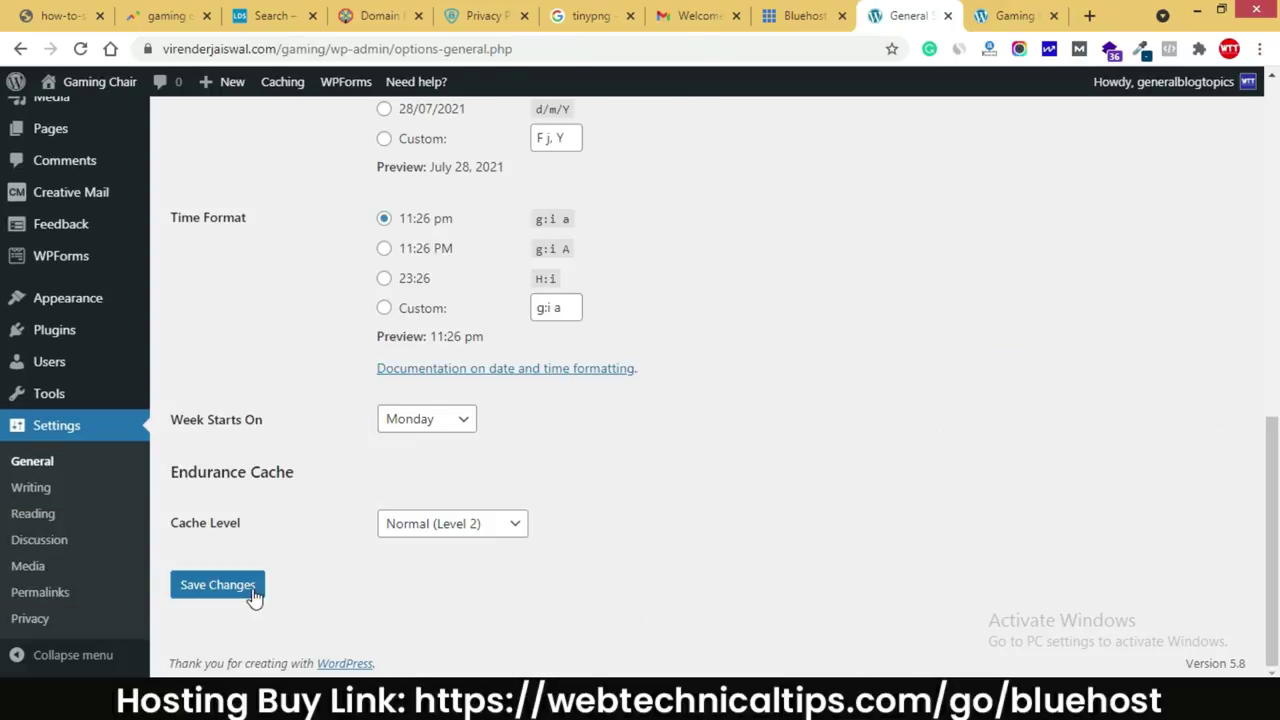
scroll(525, 506, up, 10)
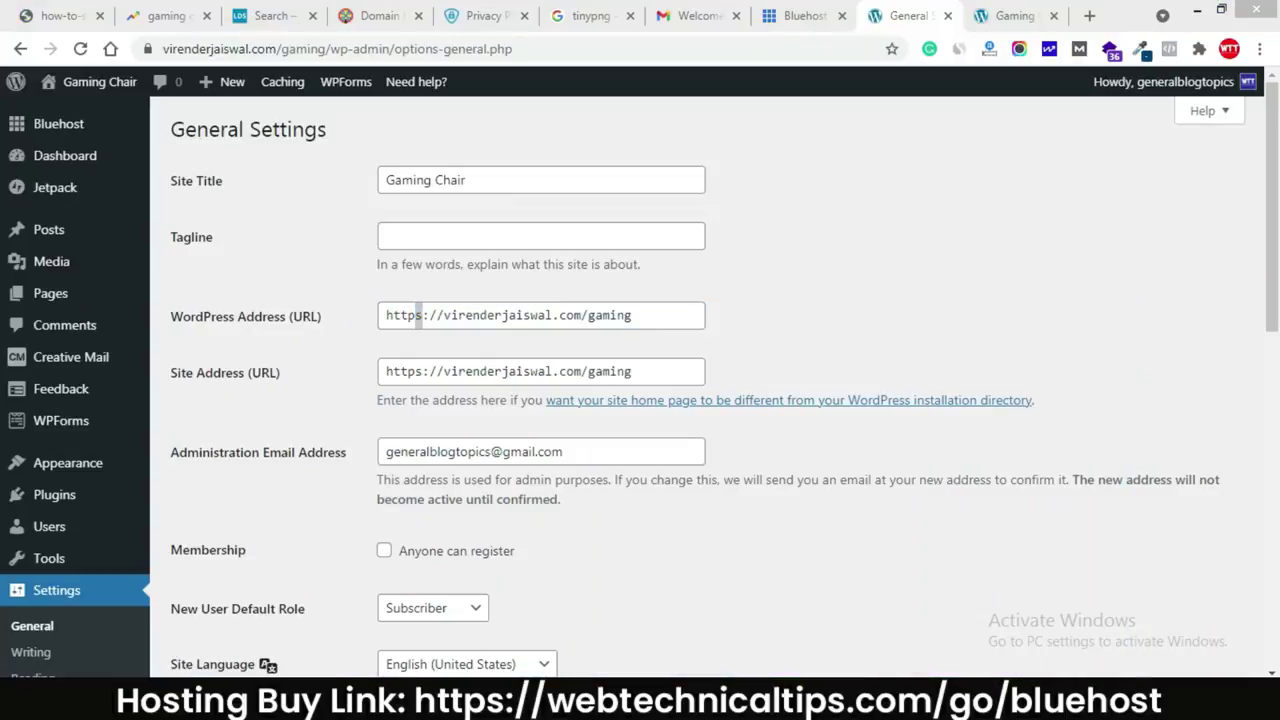
key(alt+Tab)
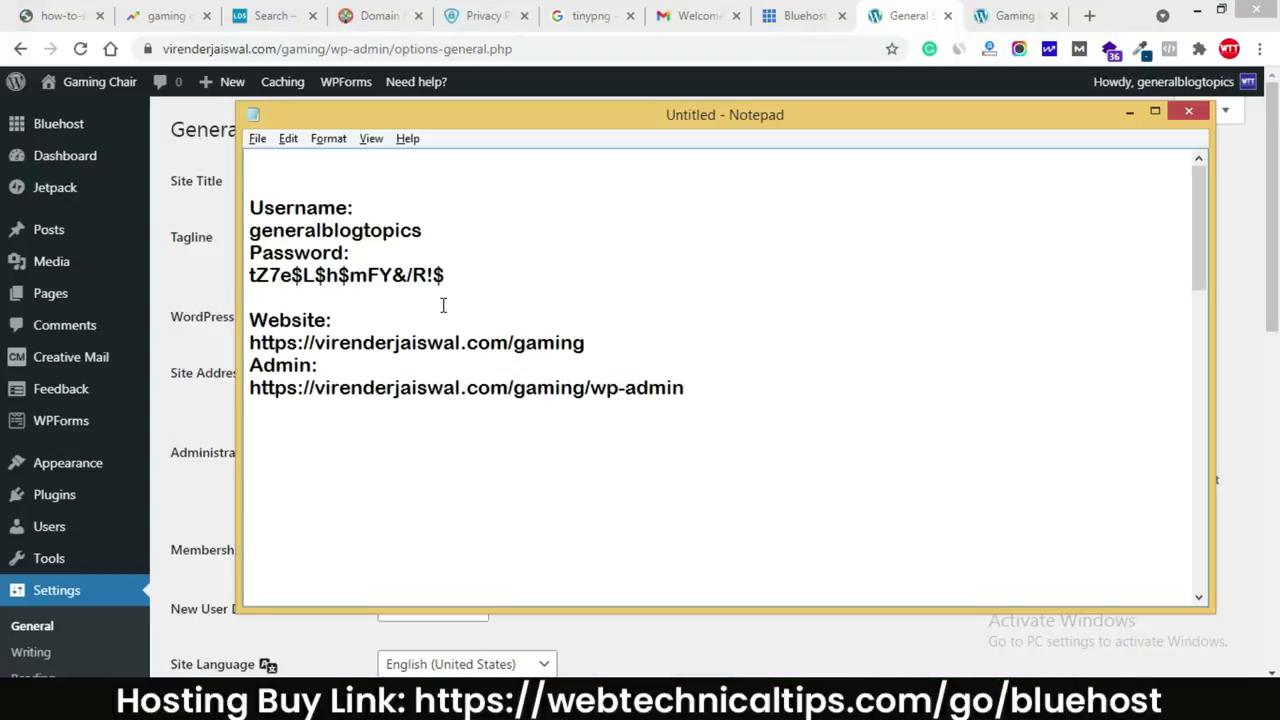
click(1129, 112)
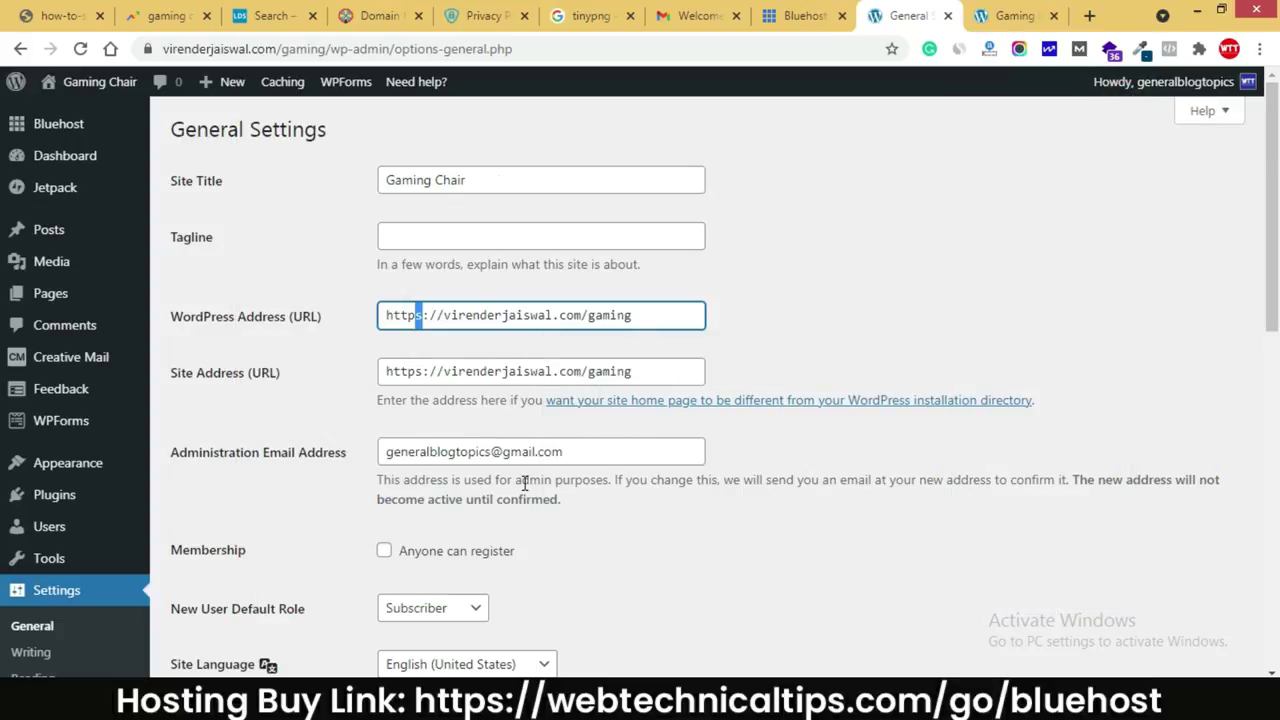
scroll(523, 484, down, 2)
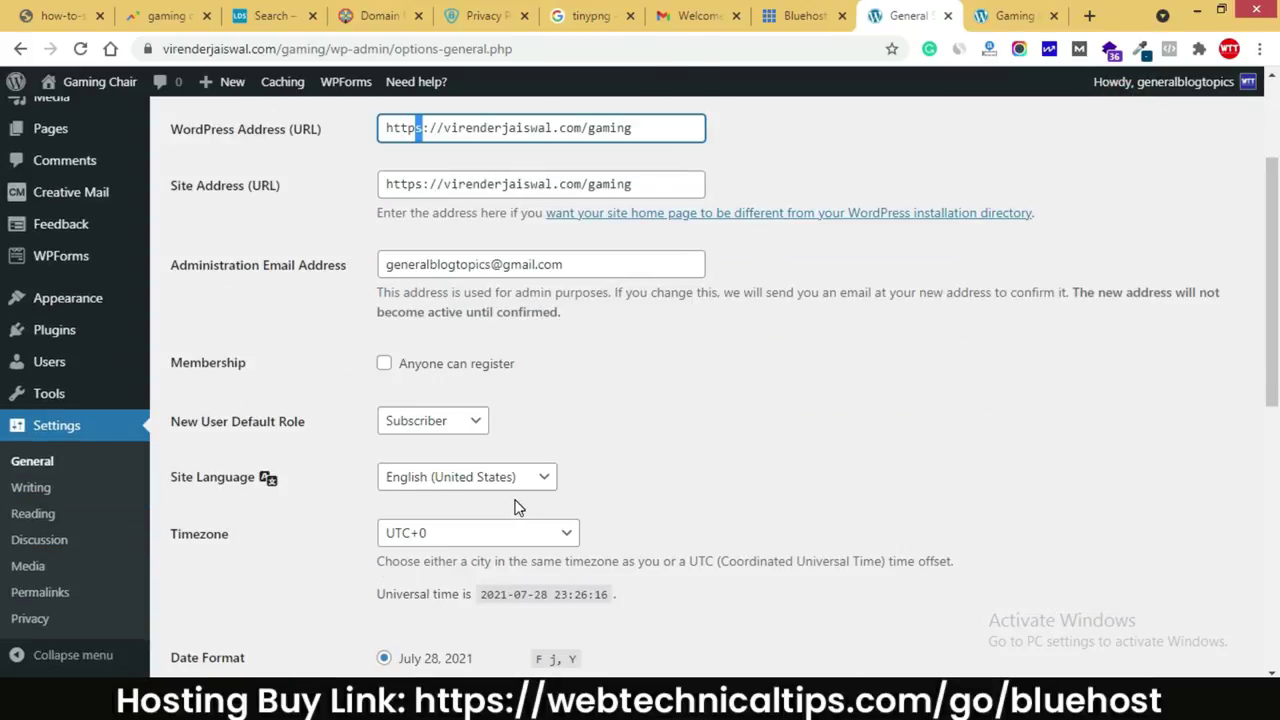
Check the live gaming site, then go to Bluehost's advanced cPanel area and open SSL/TLS Status under Security.
click(1008, 16)
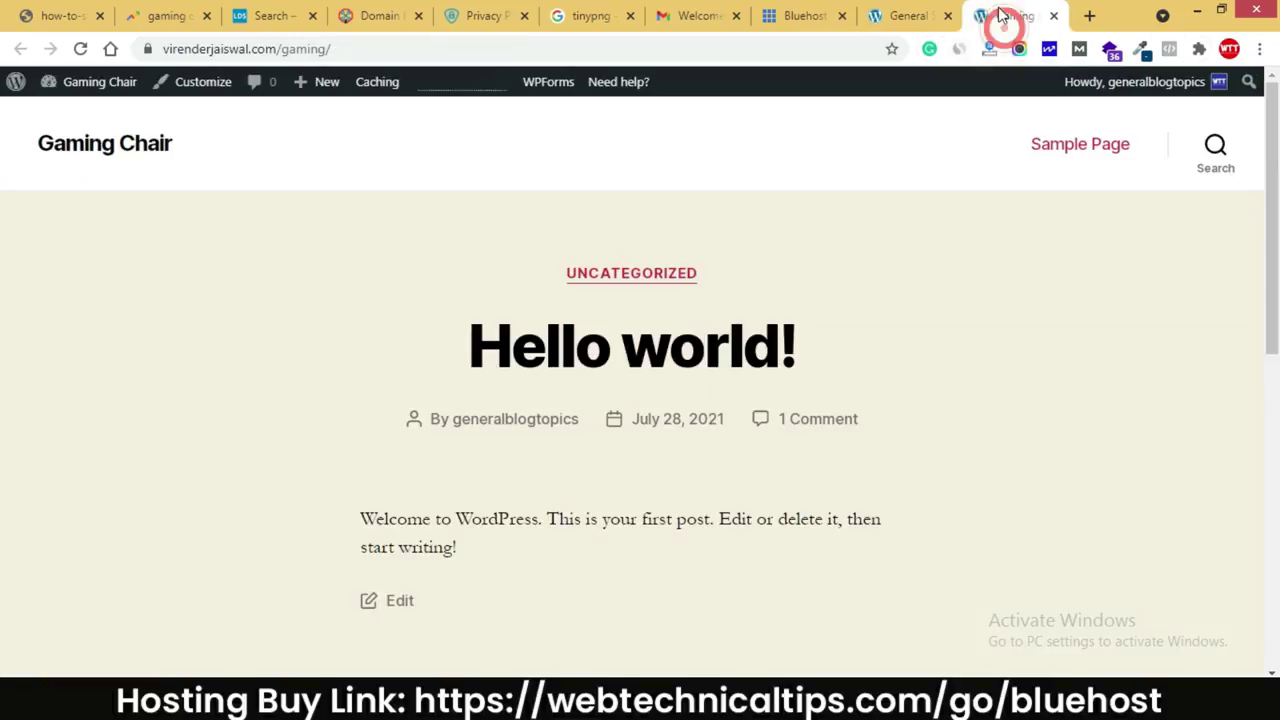
click(812, 16)
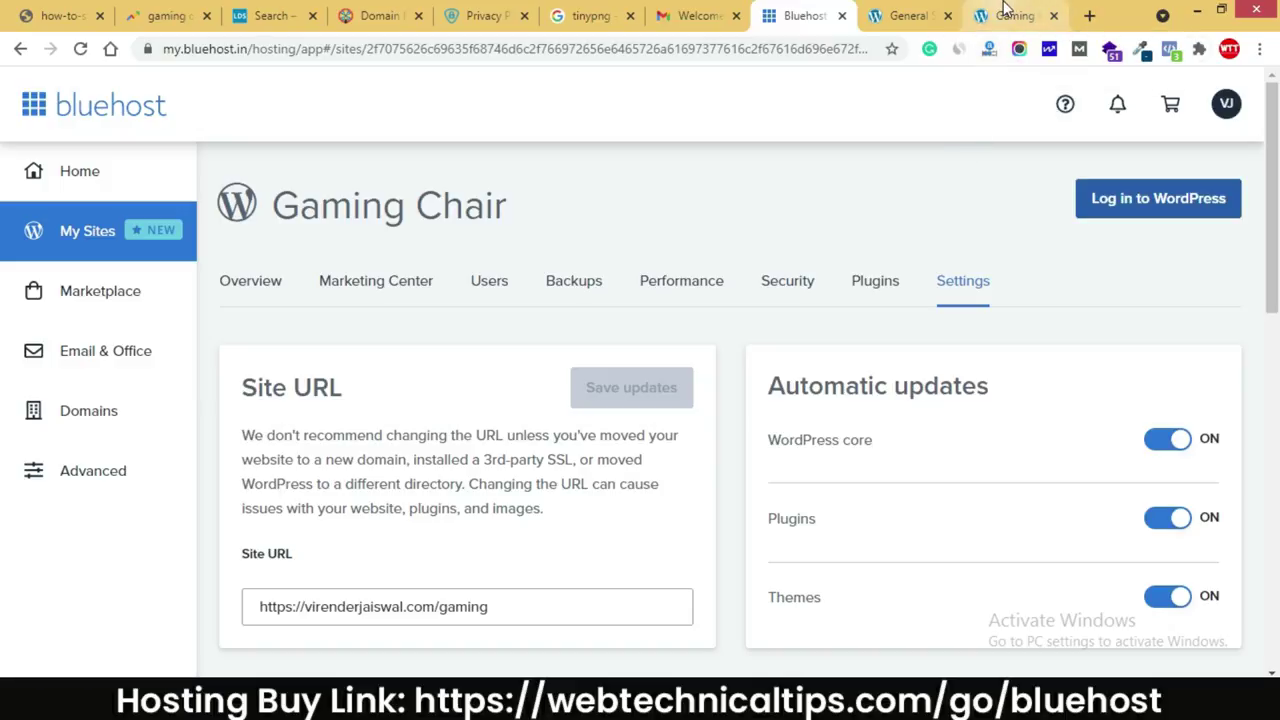
click(112, 478)
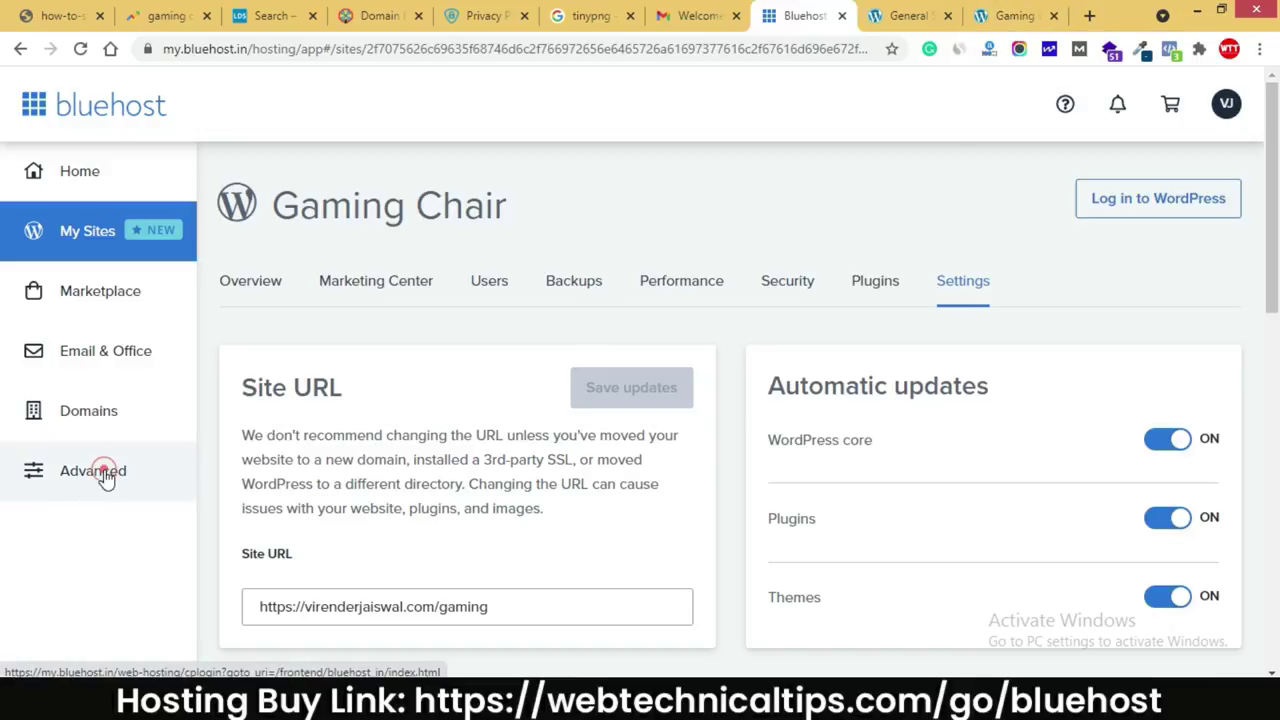
click(840, 15)
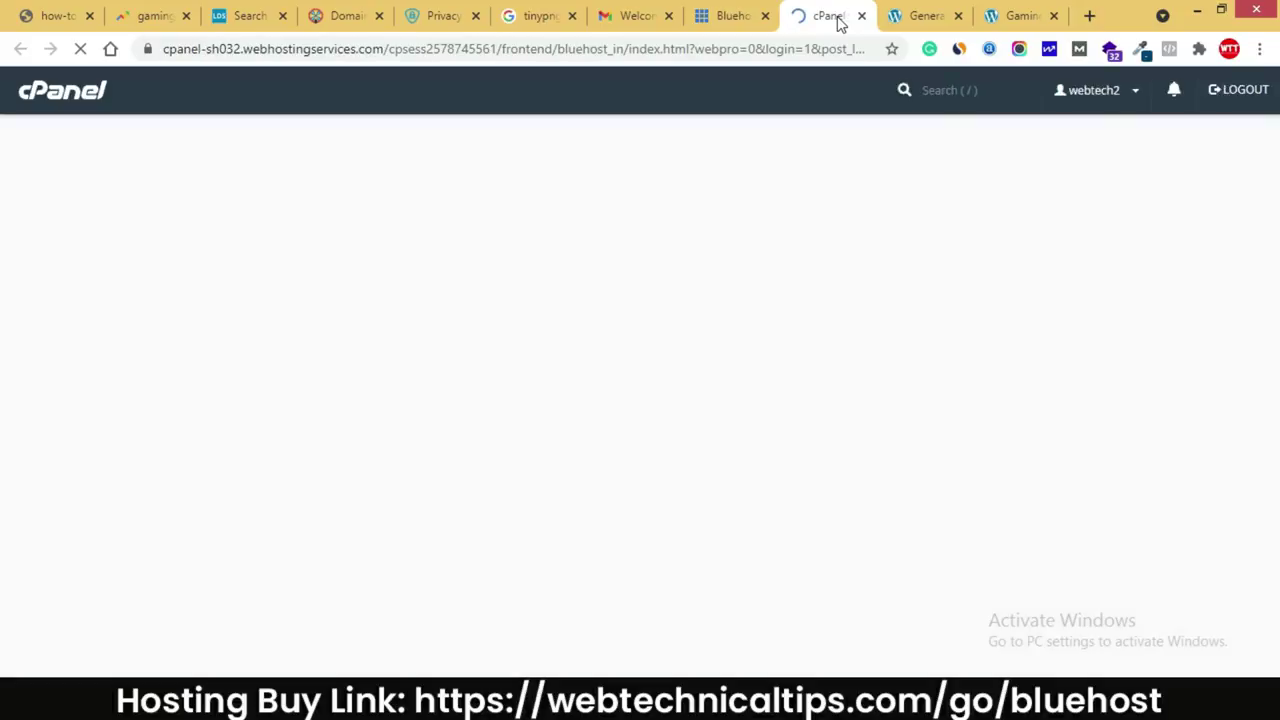
scroll(505, 380, down, 15)
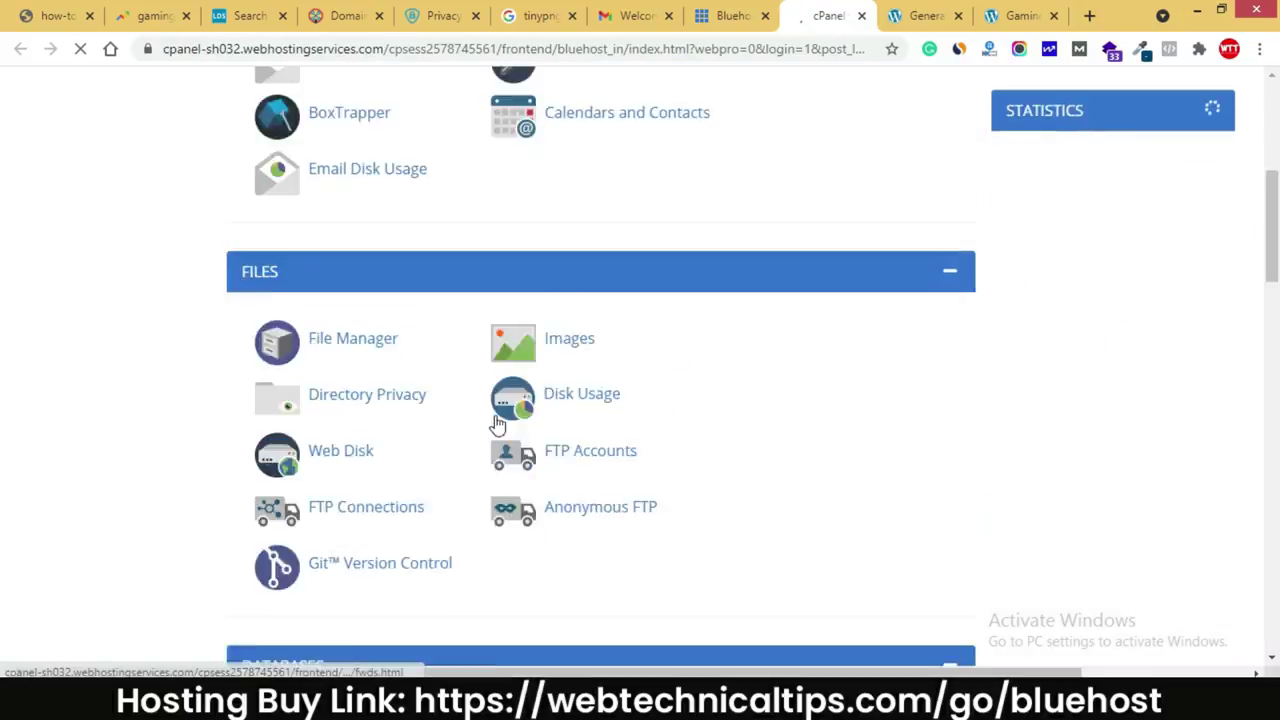
scroll(498, 403, down, 2)
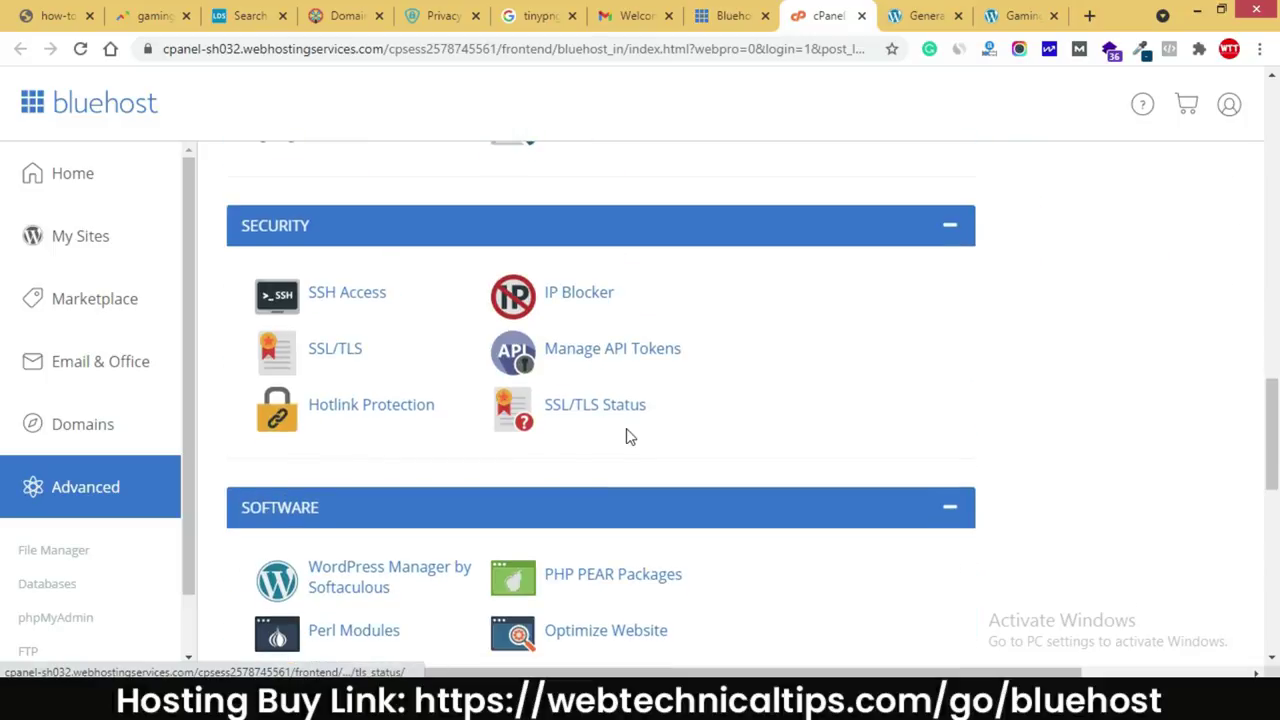
click(610, 412)
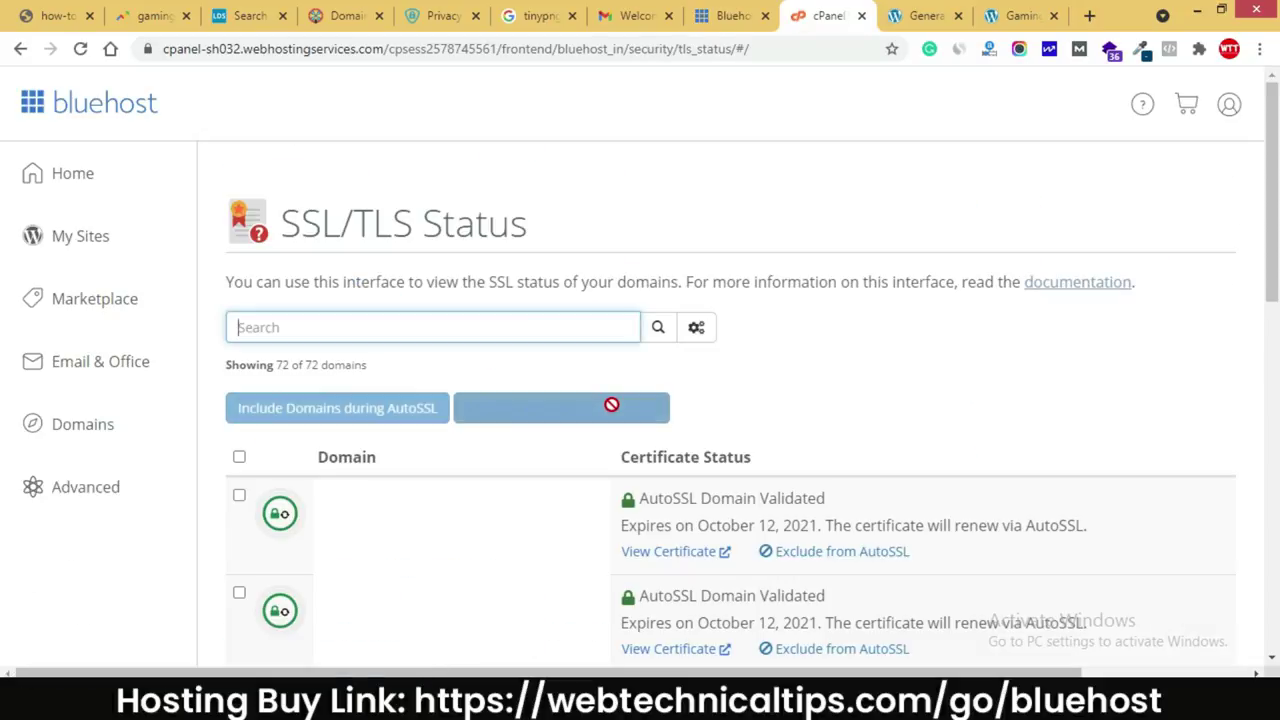
Search the SSL/TLS status list for the blog's domain, then select all matching entries and clear the selection.
click(341, 328)
text(virenderjaisal.com)
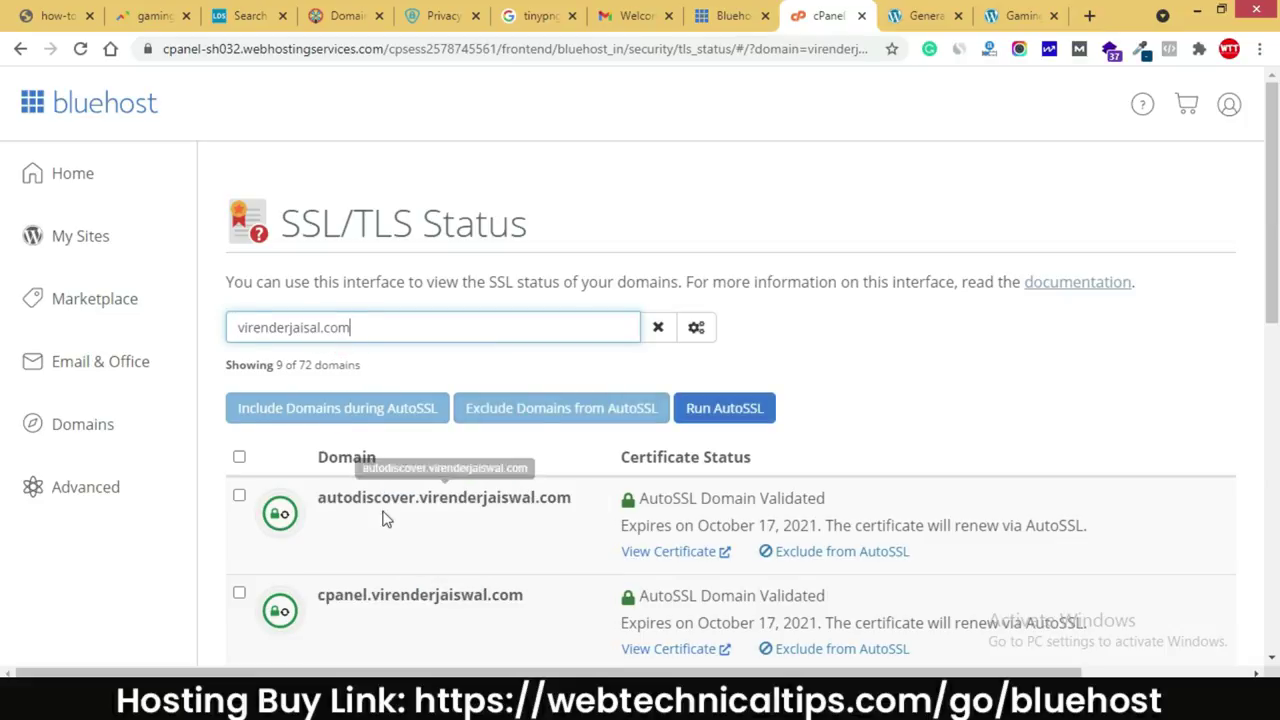
mouse_move(279, 516)
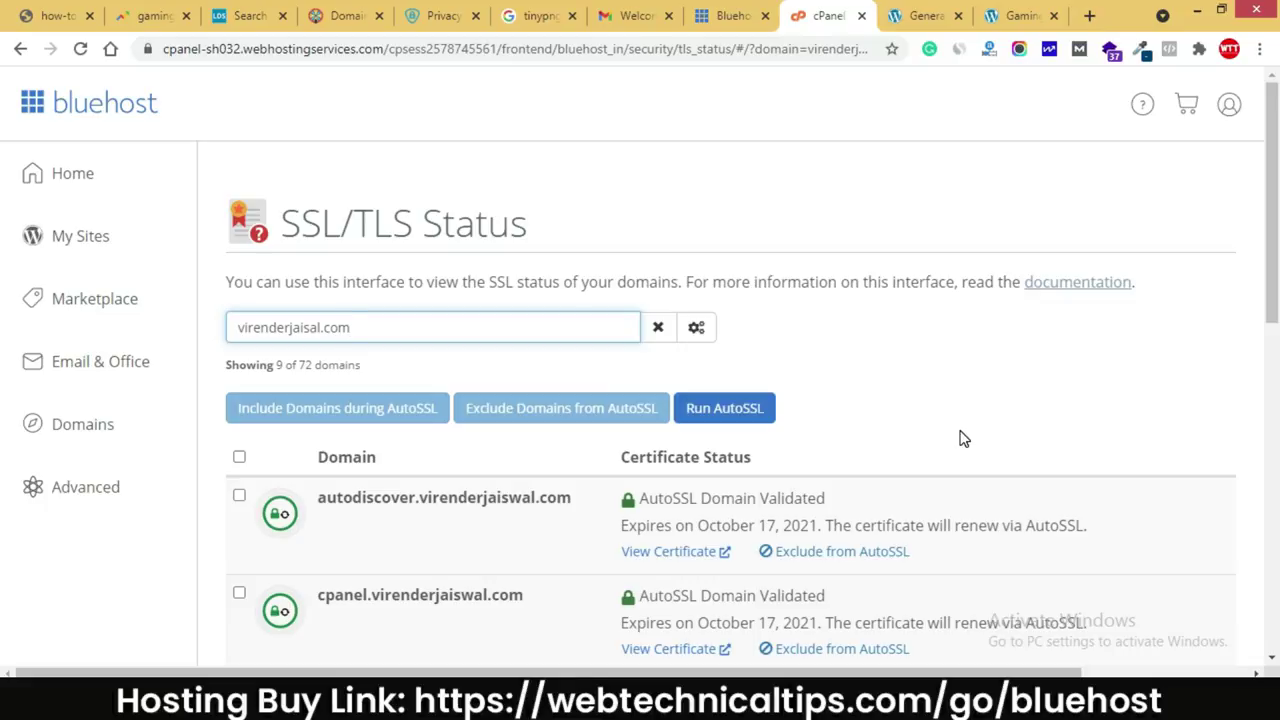
click(239, 457)
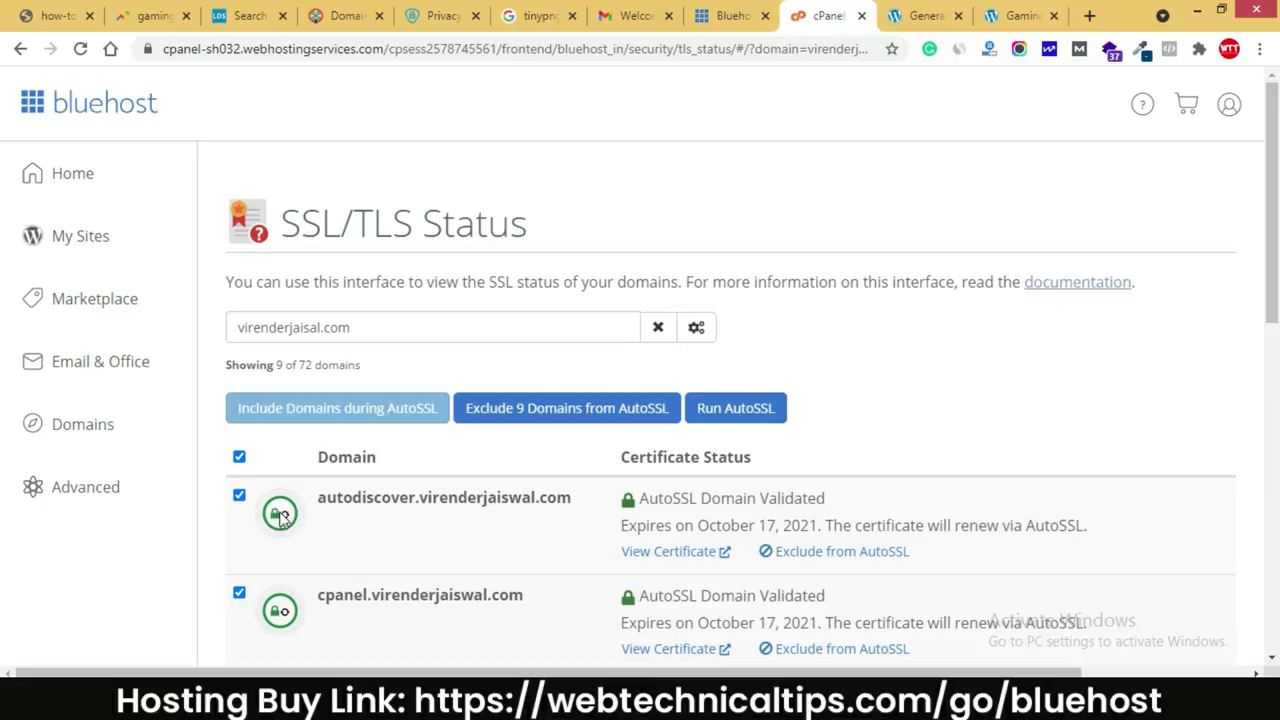
click(239, 458)
click(866, 412)
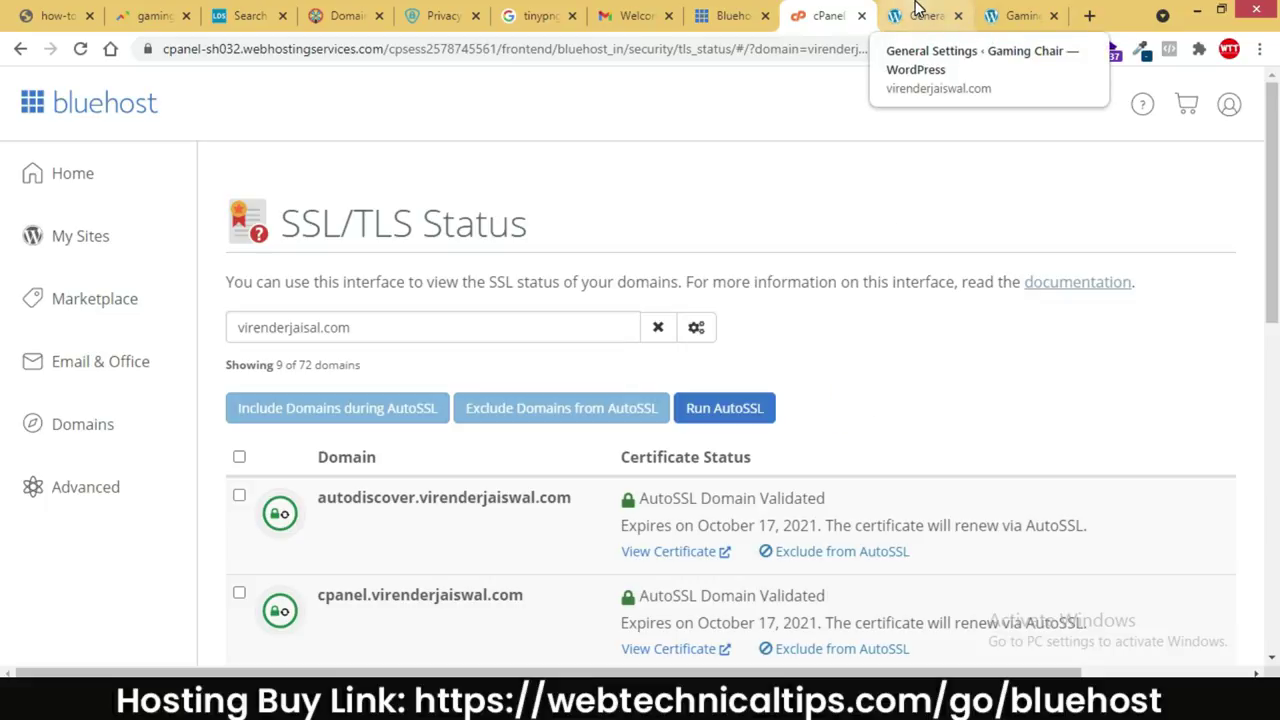
Return to the WordPress General settings, set the timezone to Kolkata and save the changes.
click(1017, 15)
click(930, 10)
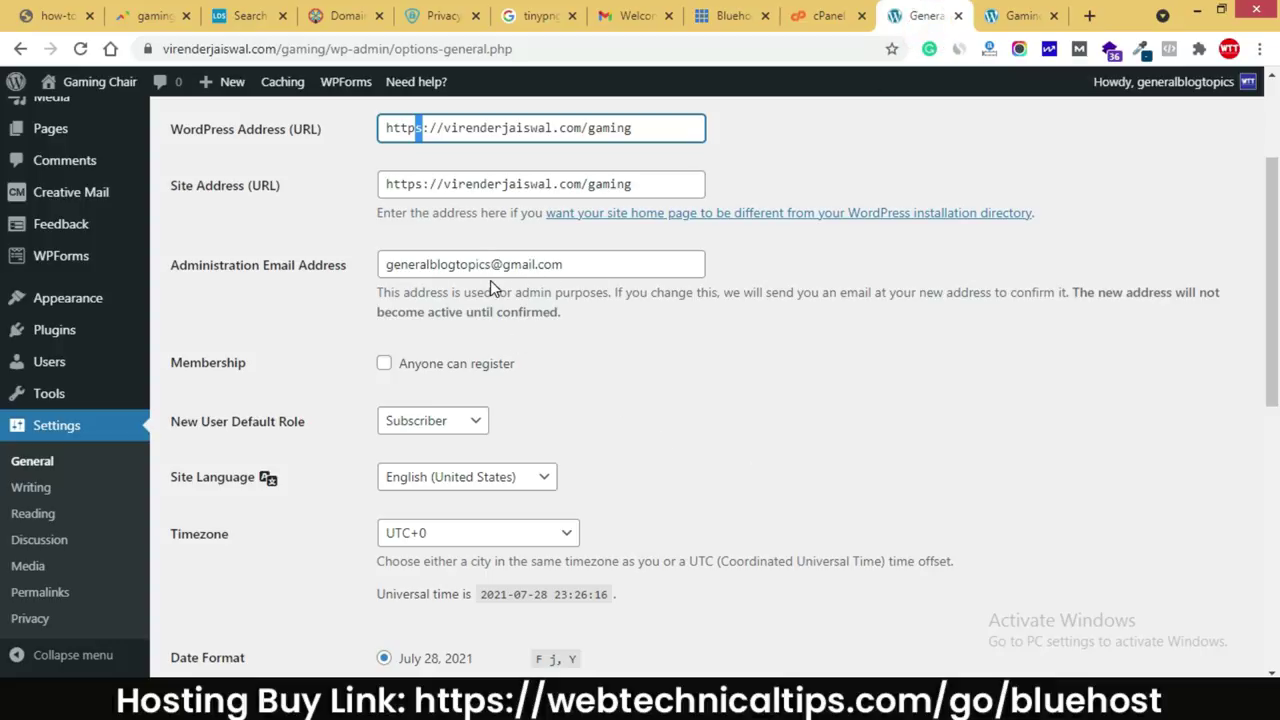
scroll(381, 455, down, 4)
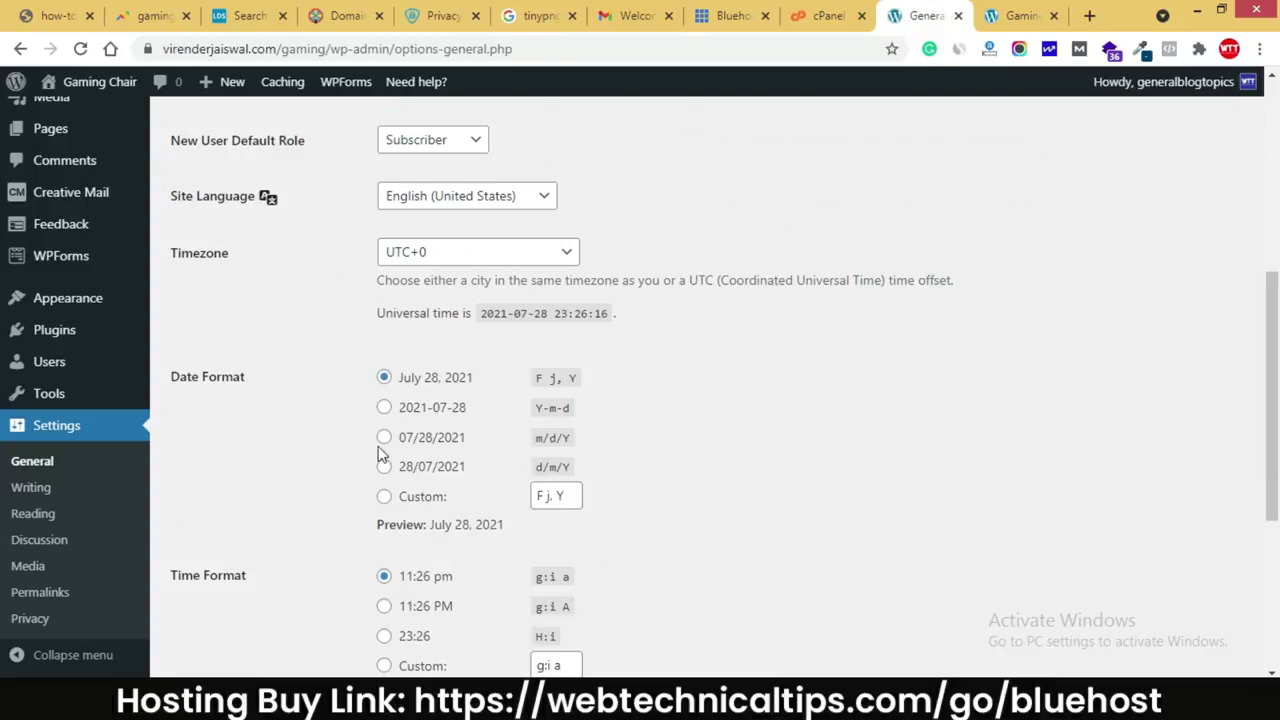
click(491, 252)
scroll(435, 440, up, 20)
scroll(443, 455, up, 20)
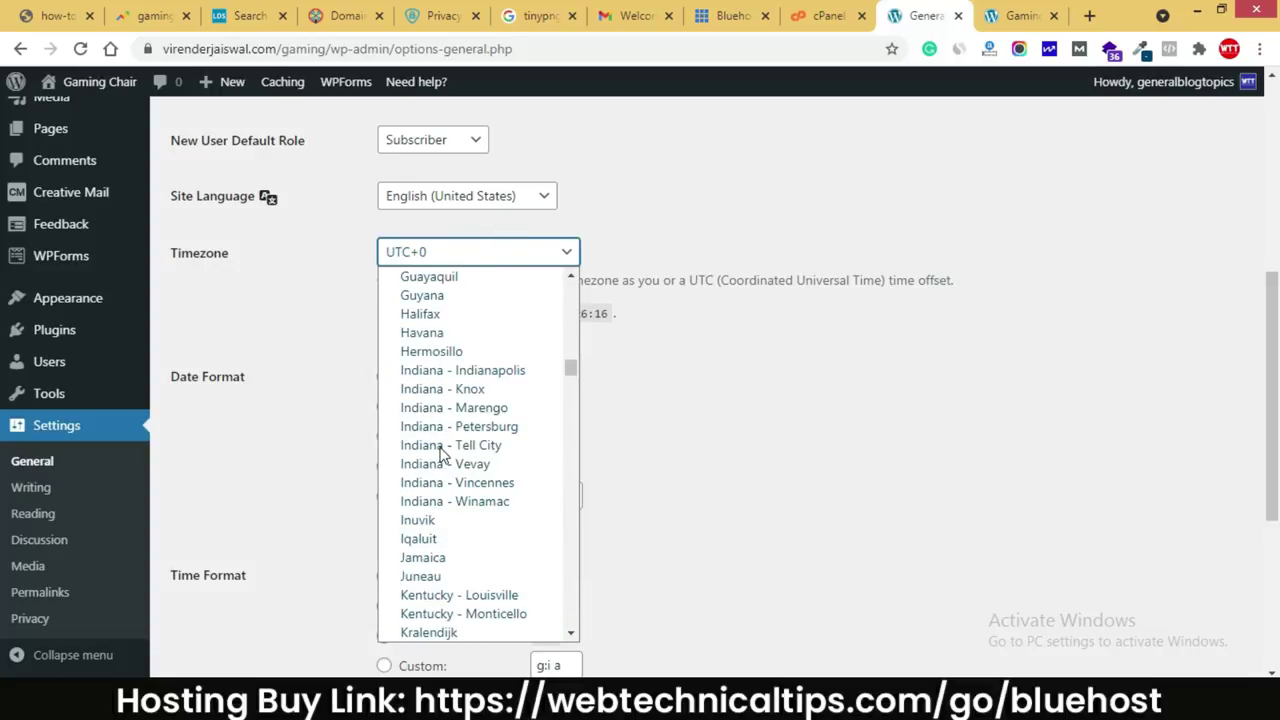
scroll(445, 420, down, 20)
scroll(445, 405, down, 3)
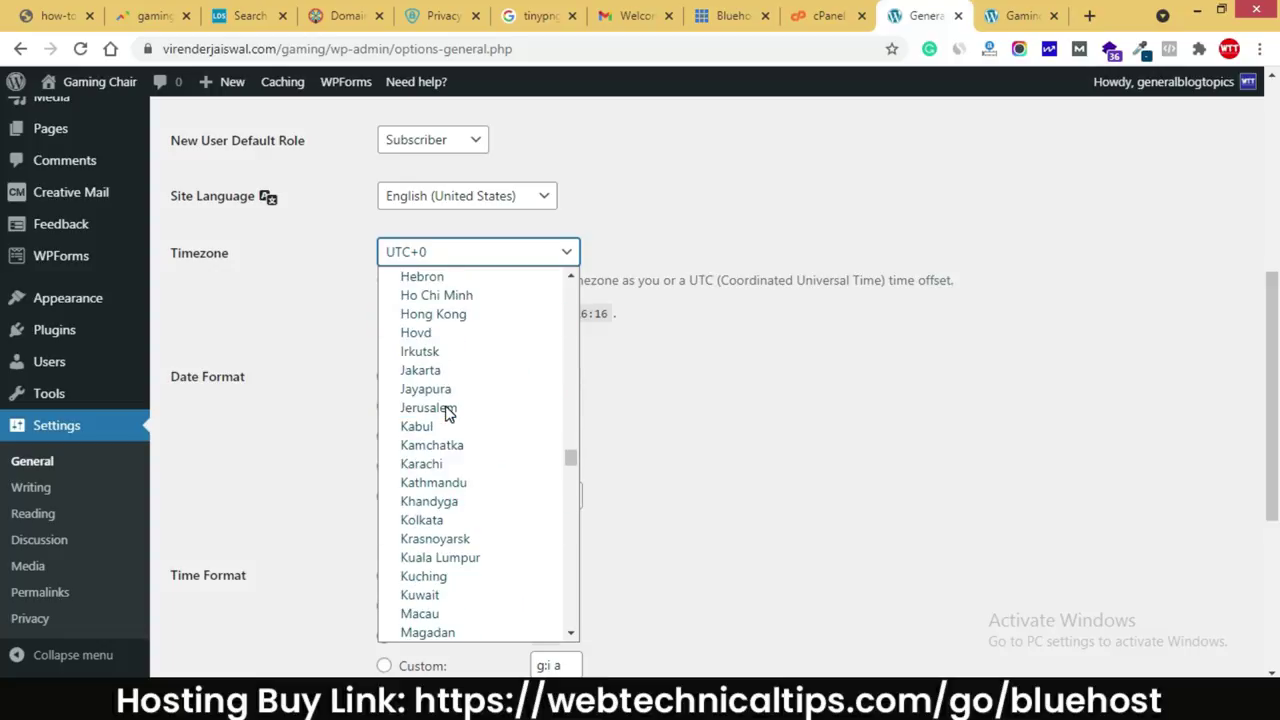
click(432, 517)
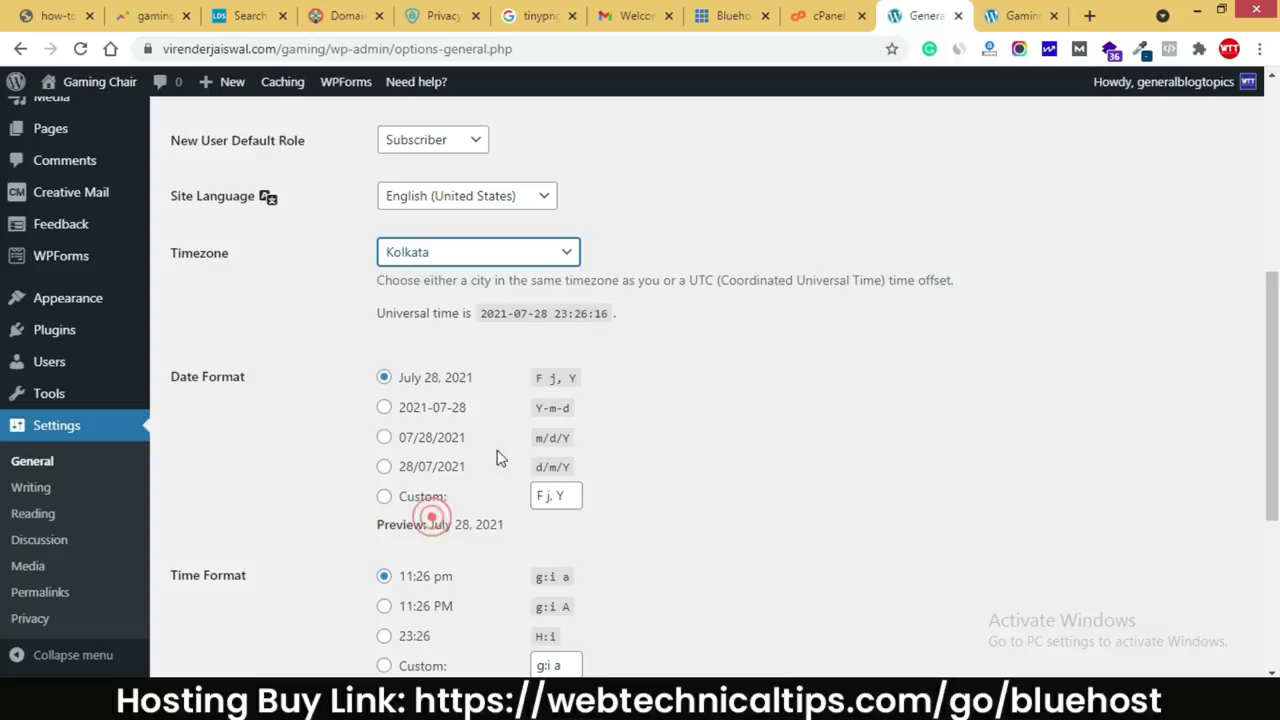
click(712, 521)
scroll(700, 520, down, 4)
click(240, 593)
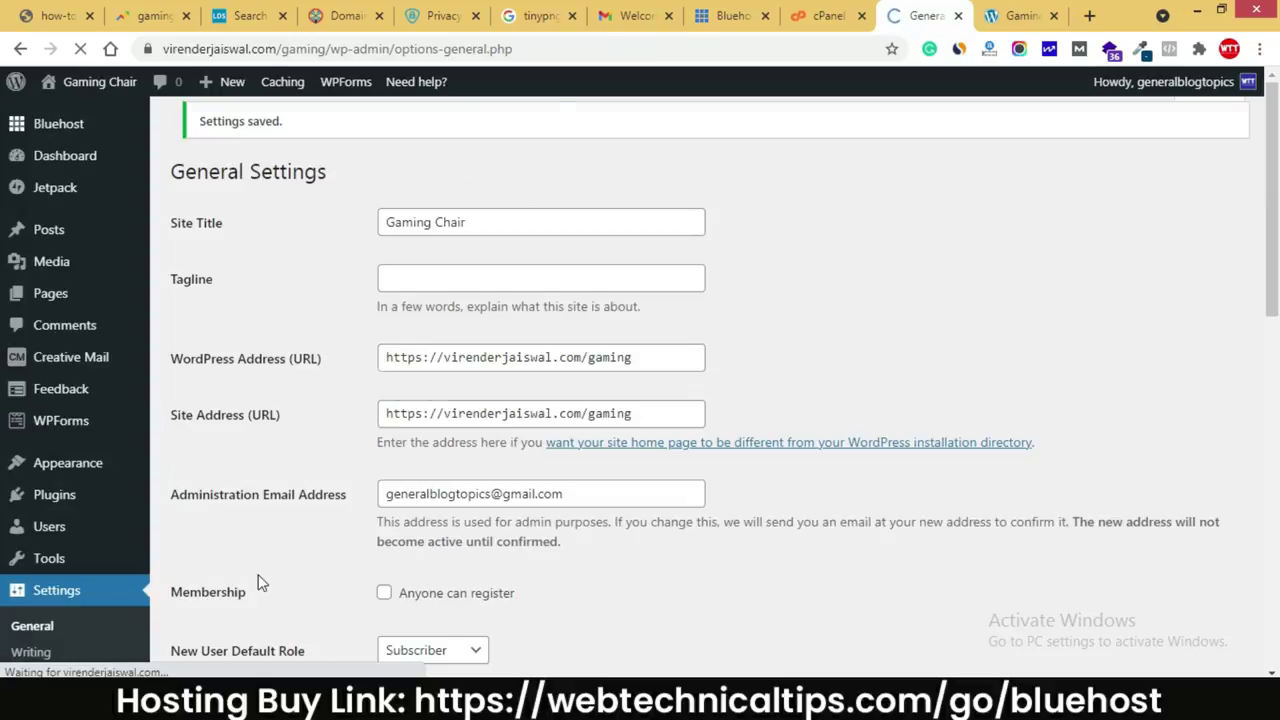
Open the Reading settings, look through the webtechnicaltips.com homepage in a new browser tab, and return to the Reading settings.
scroll(80, 470, down, 2)
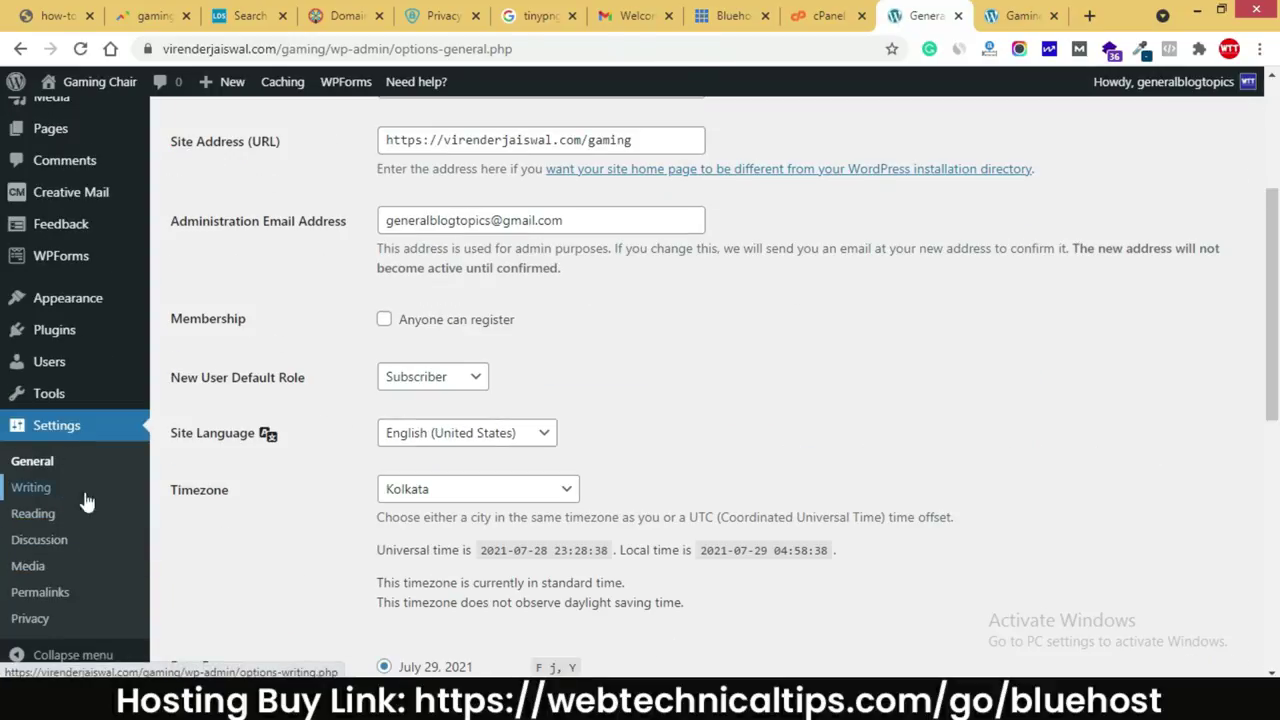
click(35, 516)
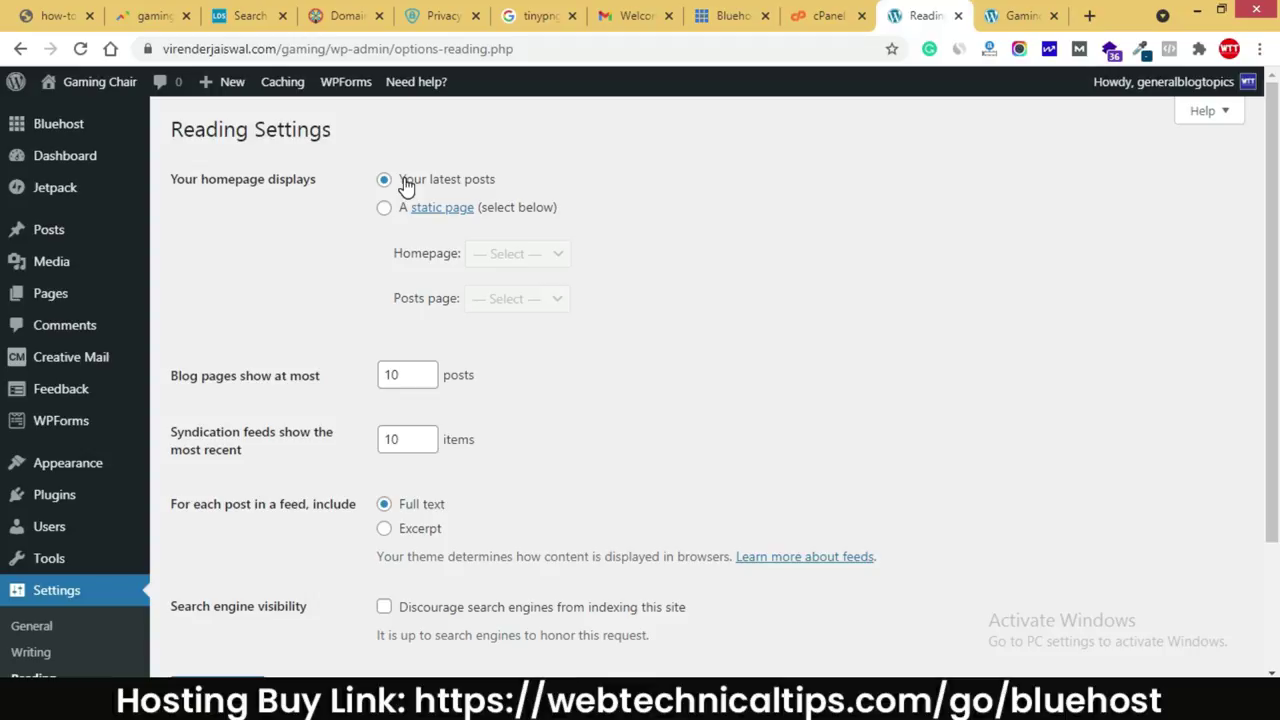
click(1090, 16)
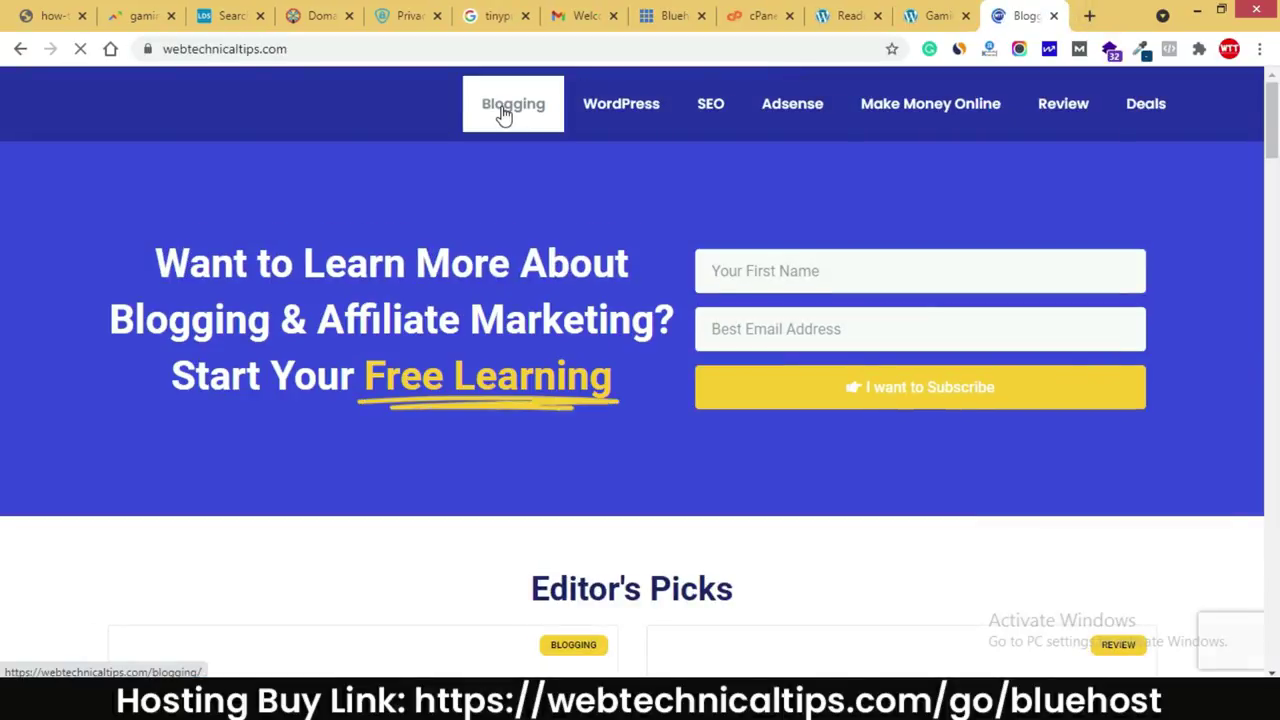
scroll(647, 342, down, 10)
scroll(640, 330, down, 15)
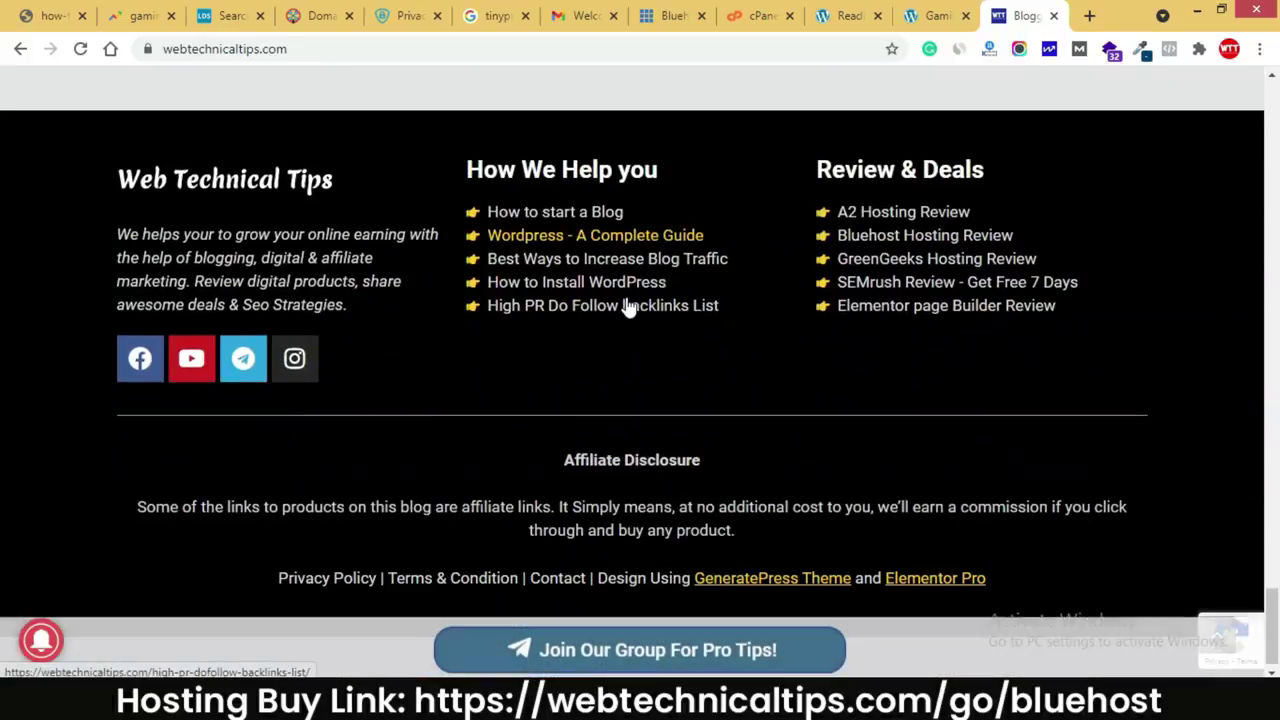
key(Home)
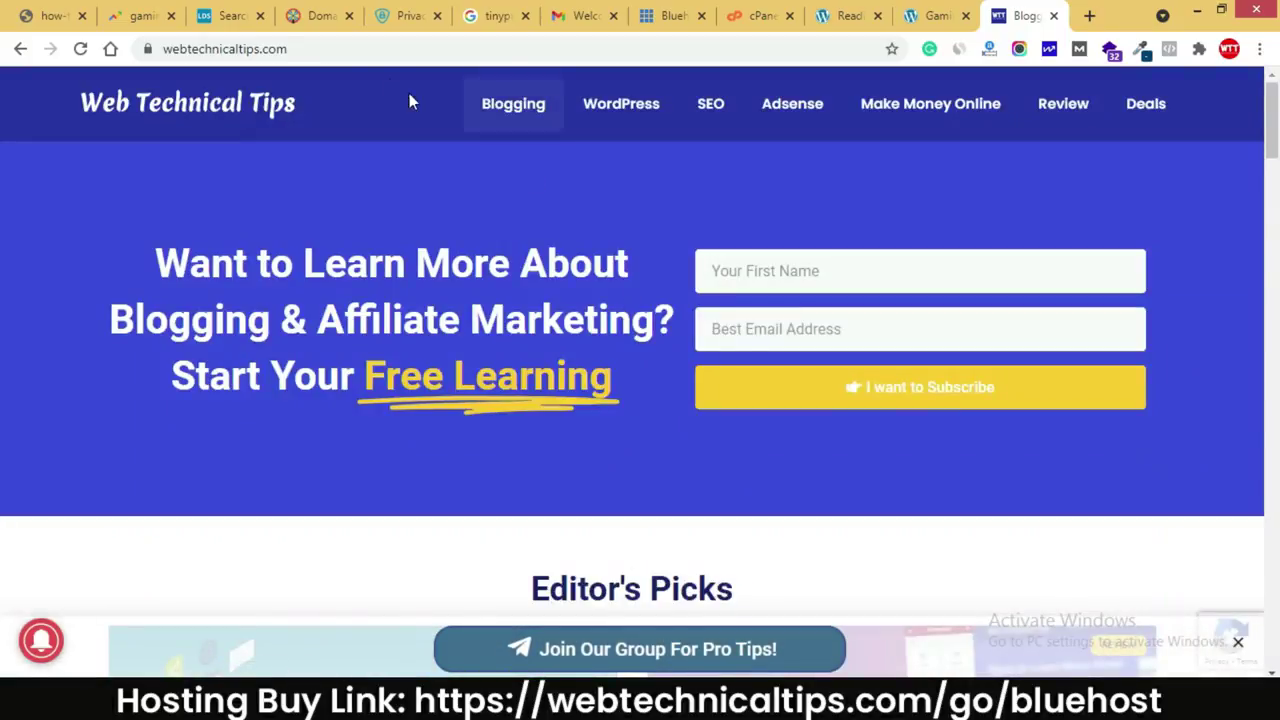
key(alt+Tab)
key(alt+Tab)
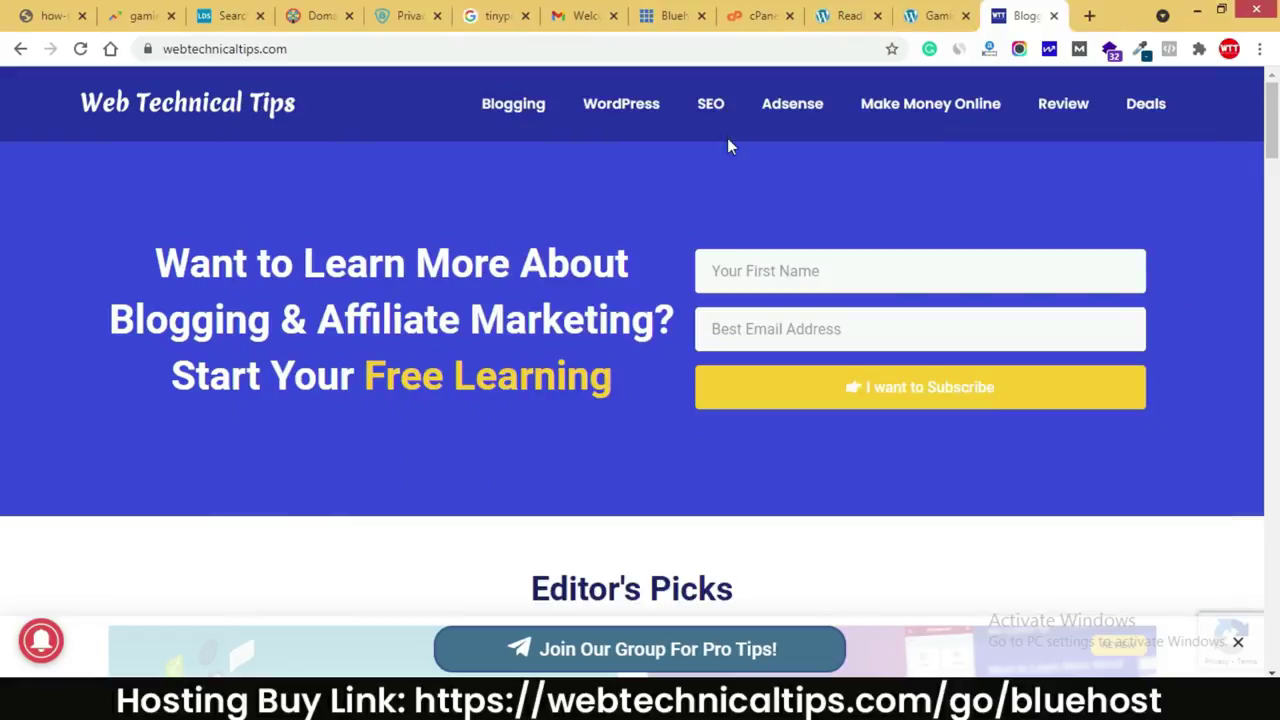
click(848, 15)
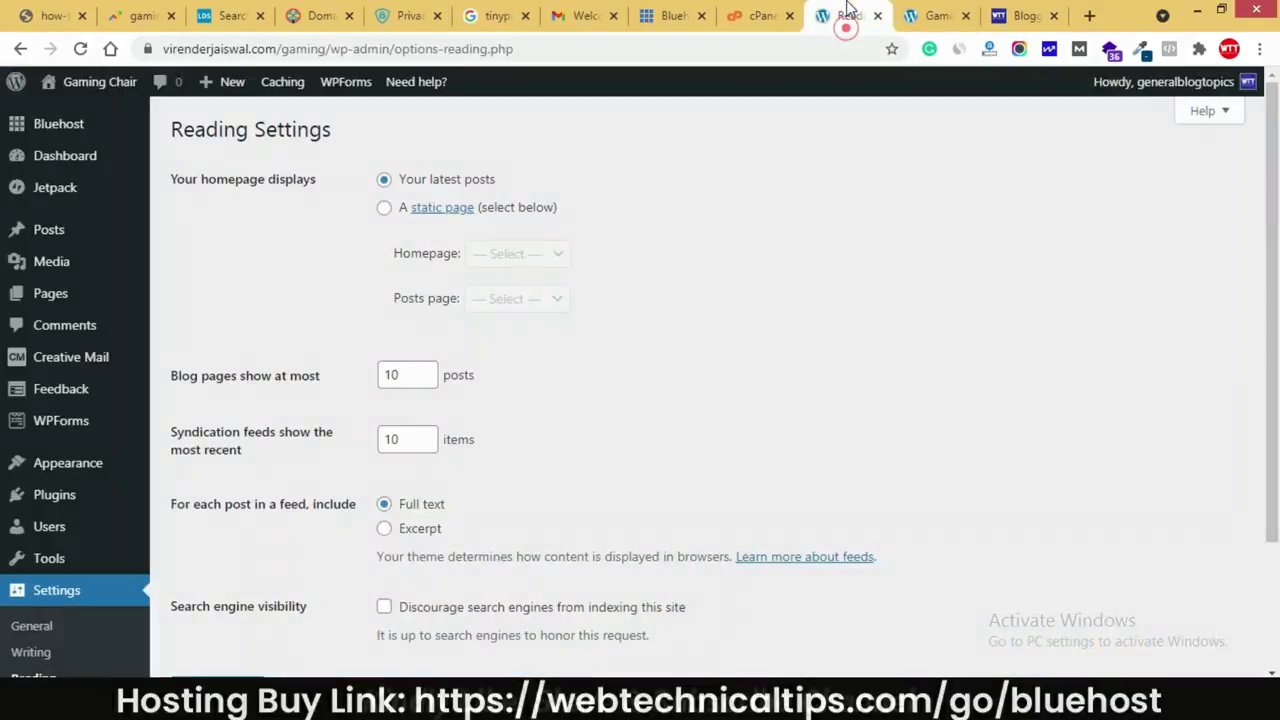
Go to webtechnicaltips.com/blog and look through its list of posts.
click(1025, 16)
click(390, 49)
text(blog)
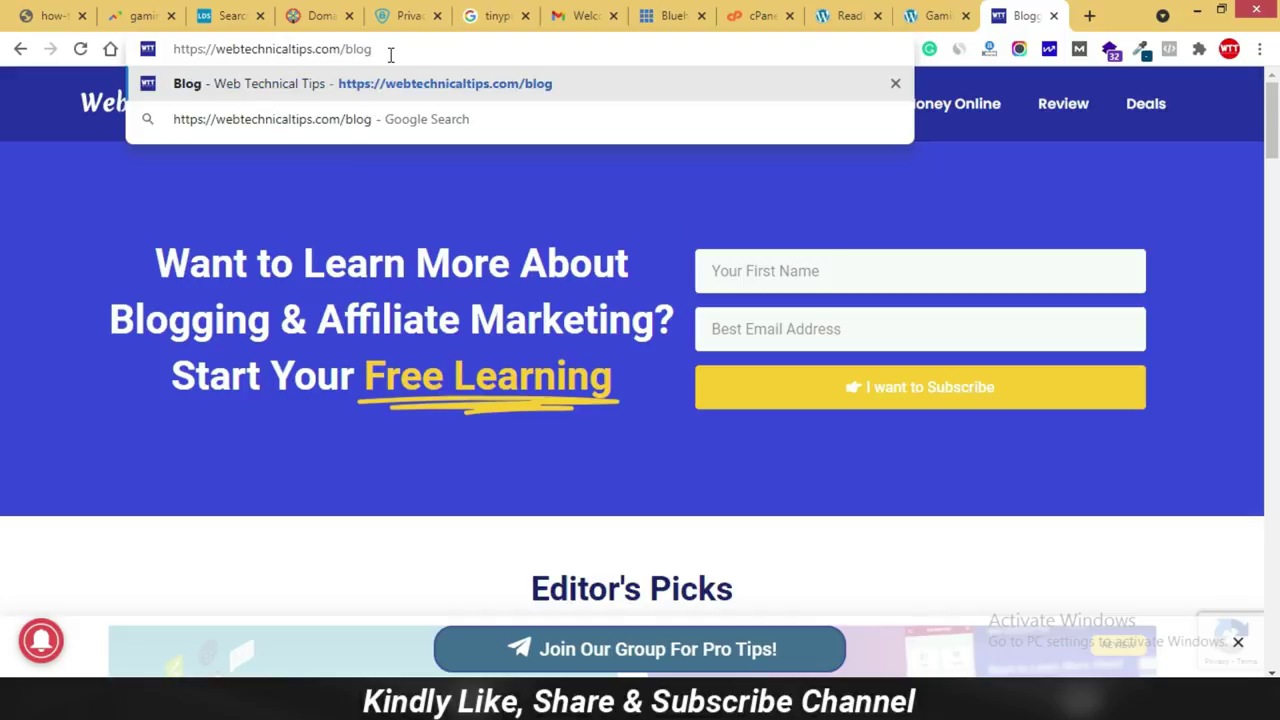
key(Return)
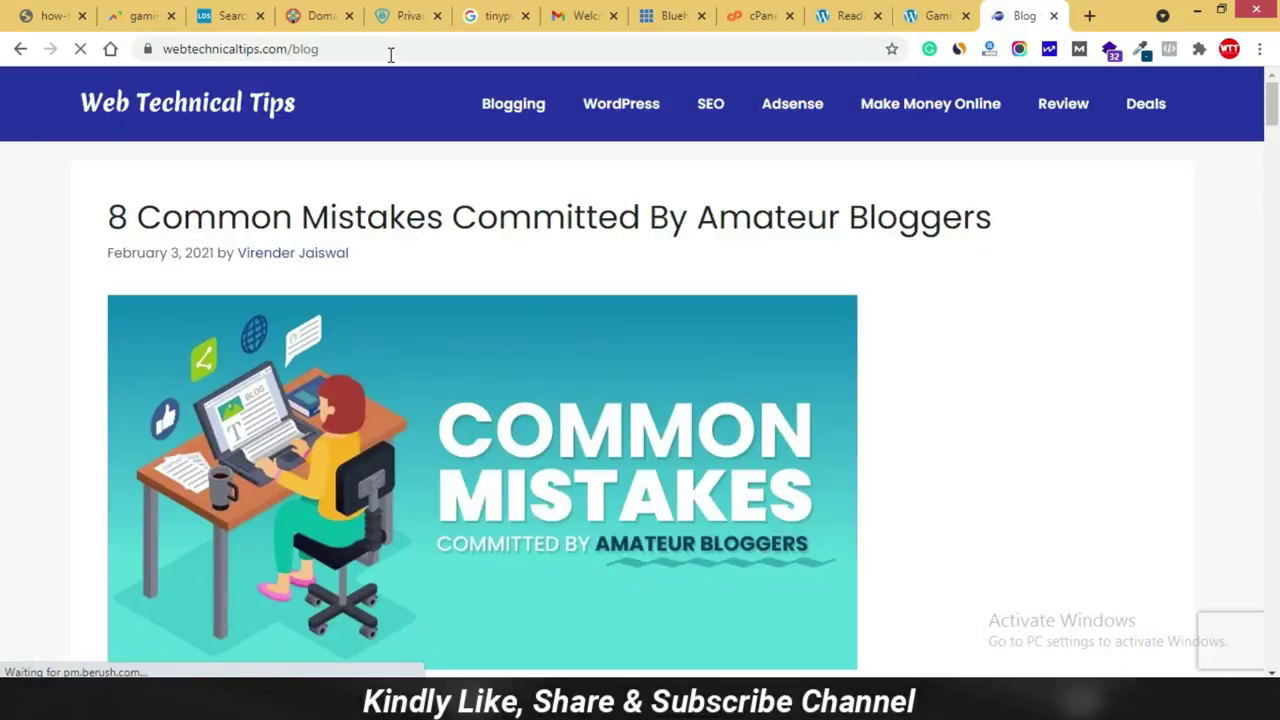
scroll(862, 278, down, 20)
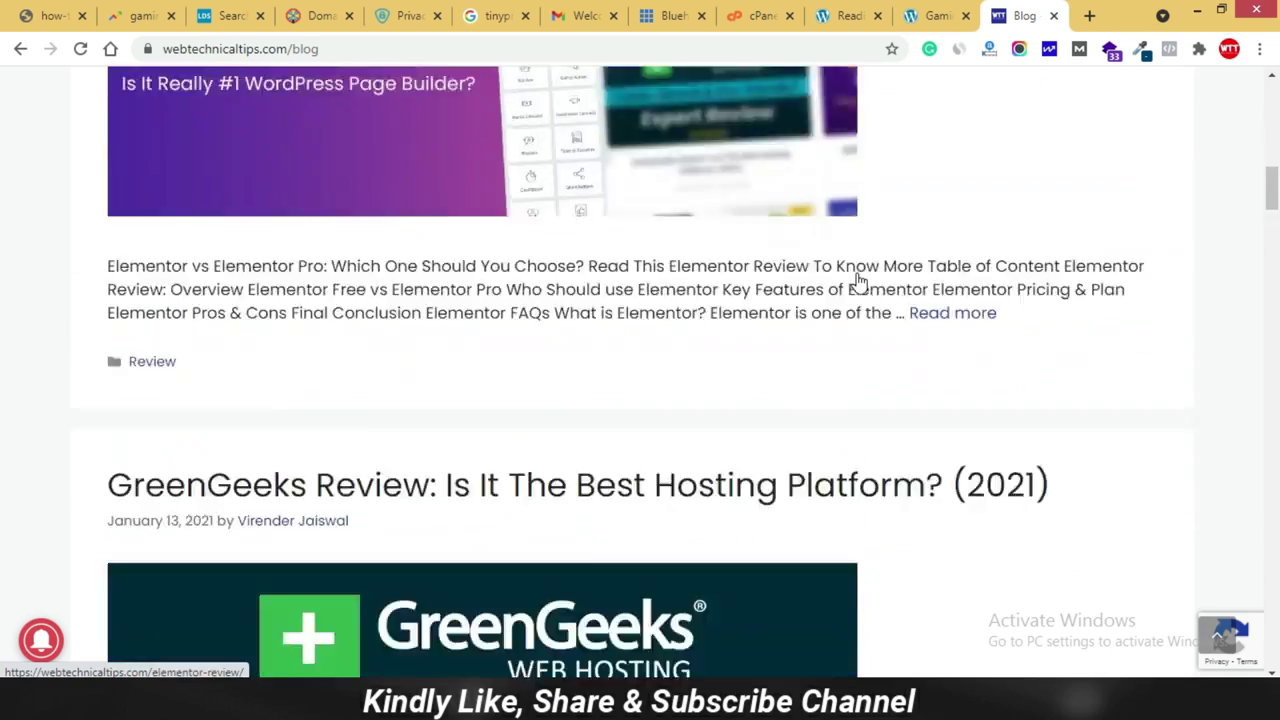
Look through the rest of the webtechnicaltips.com/blog post list and return to the site's homepage.
scroll(862, 280, down, 20)
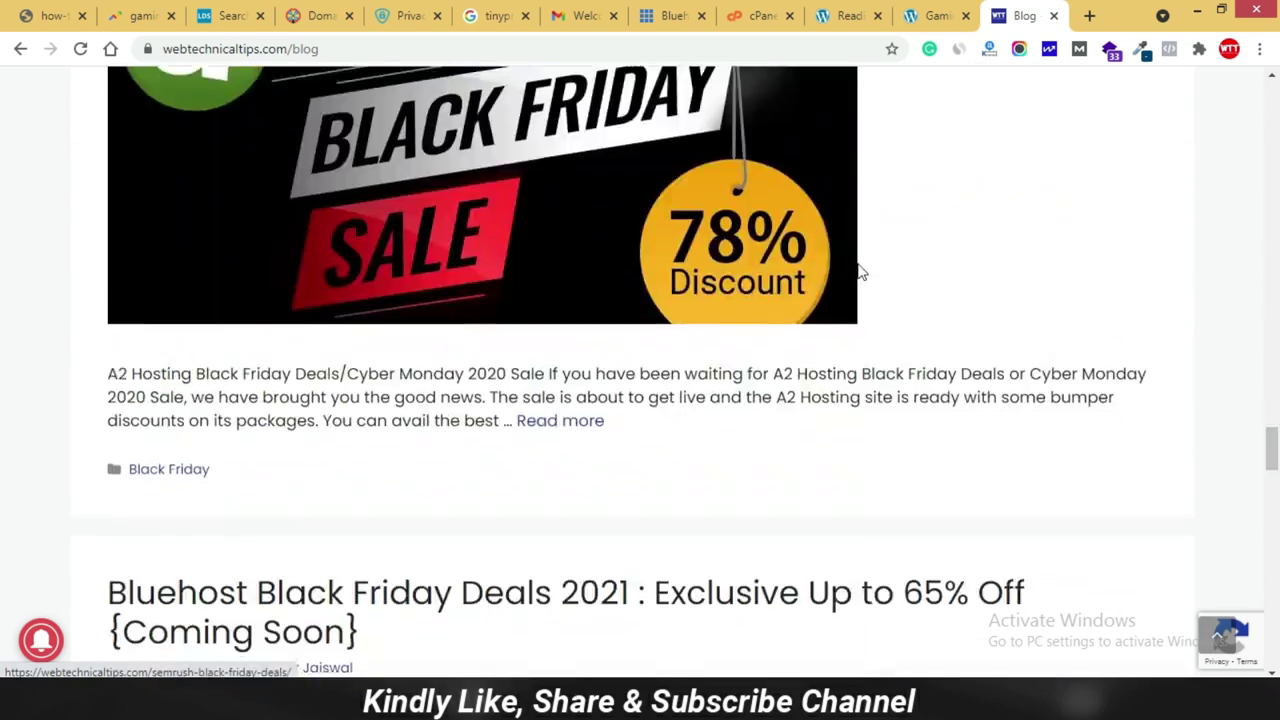
scroll(858, 268, down, 5)
scroll(857, 265, up, 20)
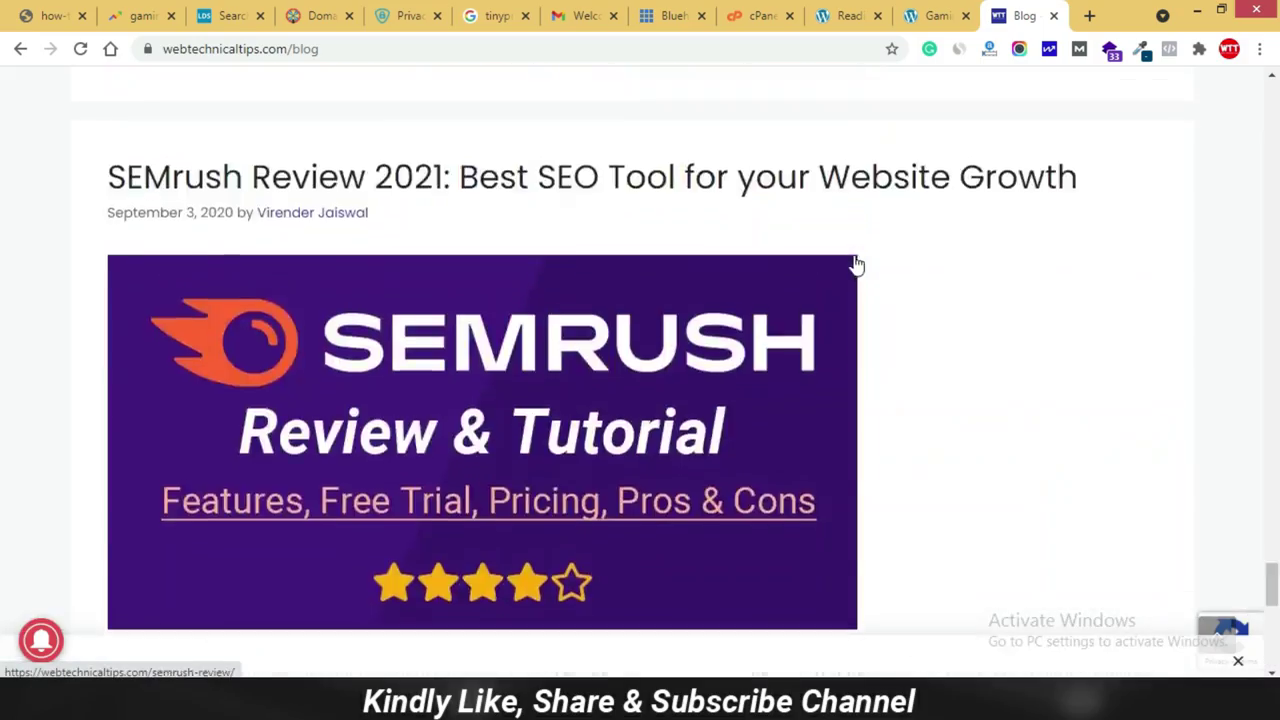
scroll(852, 255, up, 20)
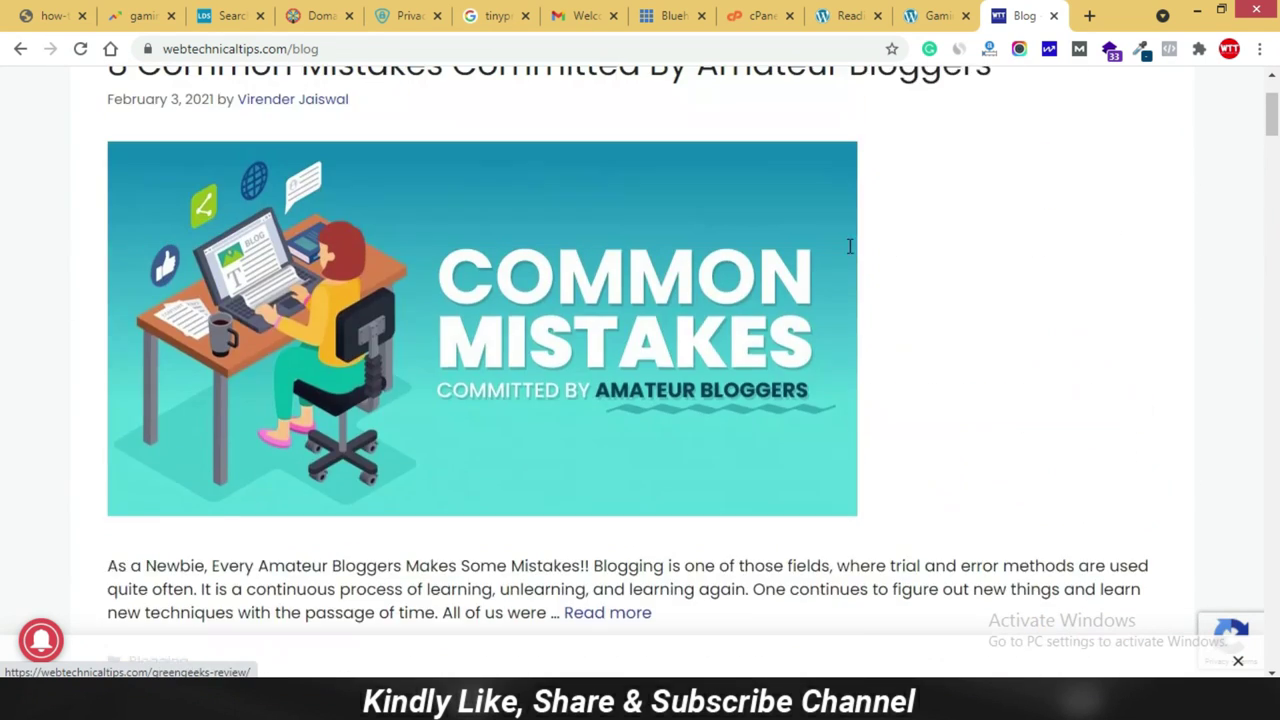
scroll(850, 245, up, 2)
click(165, 107)
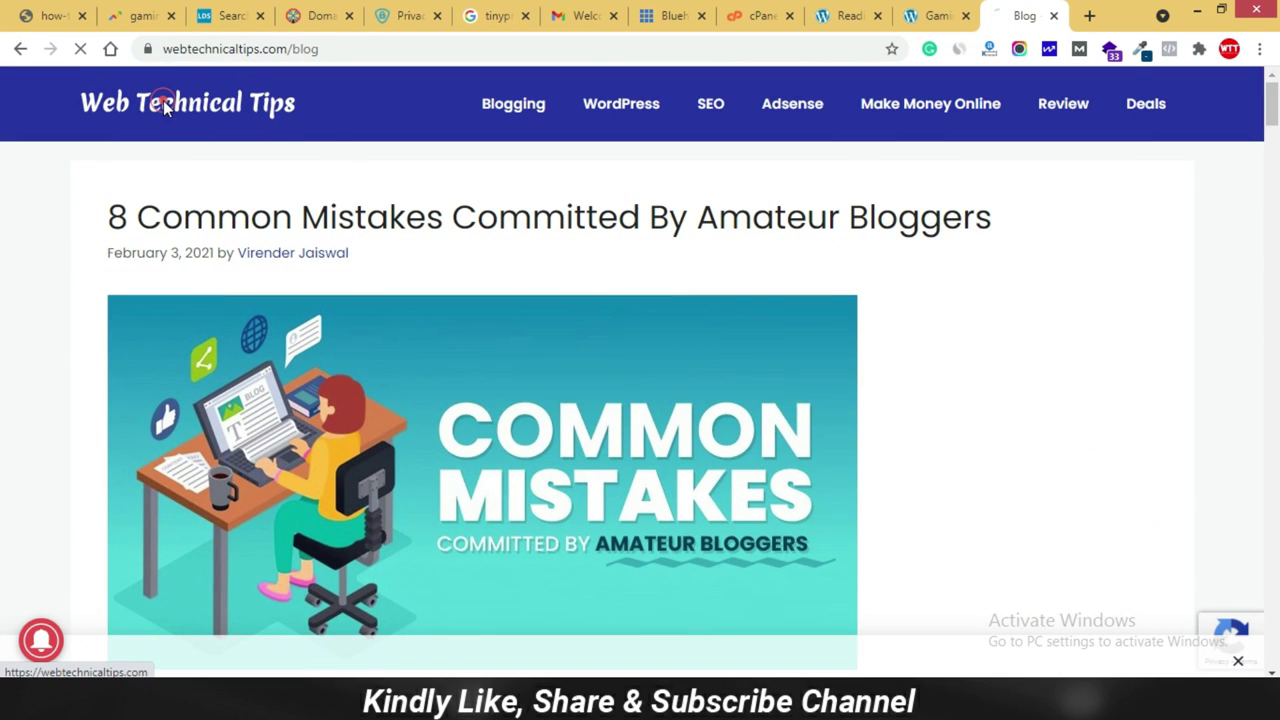
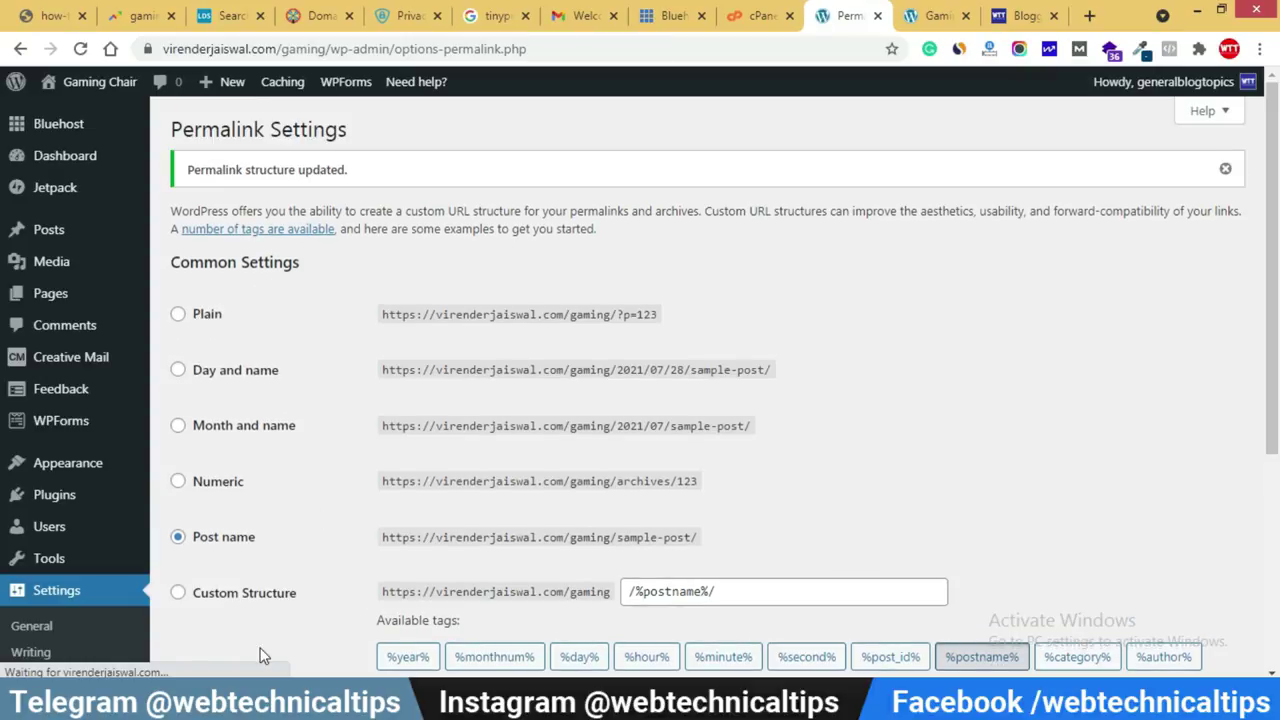
Review the Permalink settings, return to the WordPress dashboard, and switch to Word to check the money-making blog outline.
scroll(268, 640, down, 3)
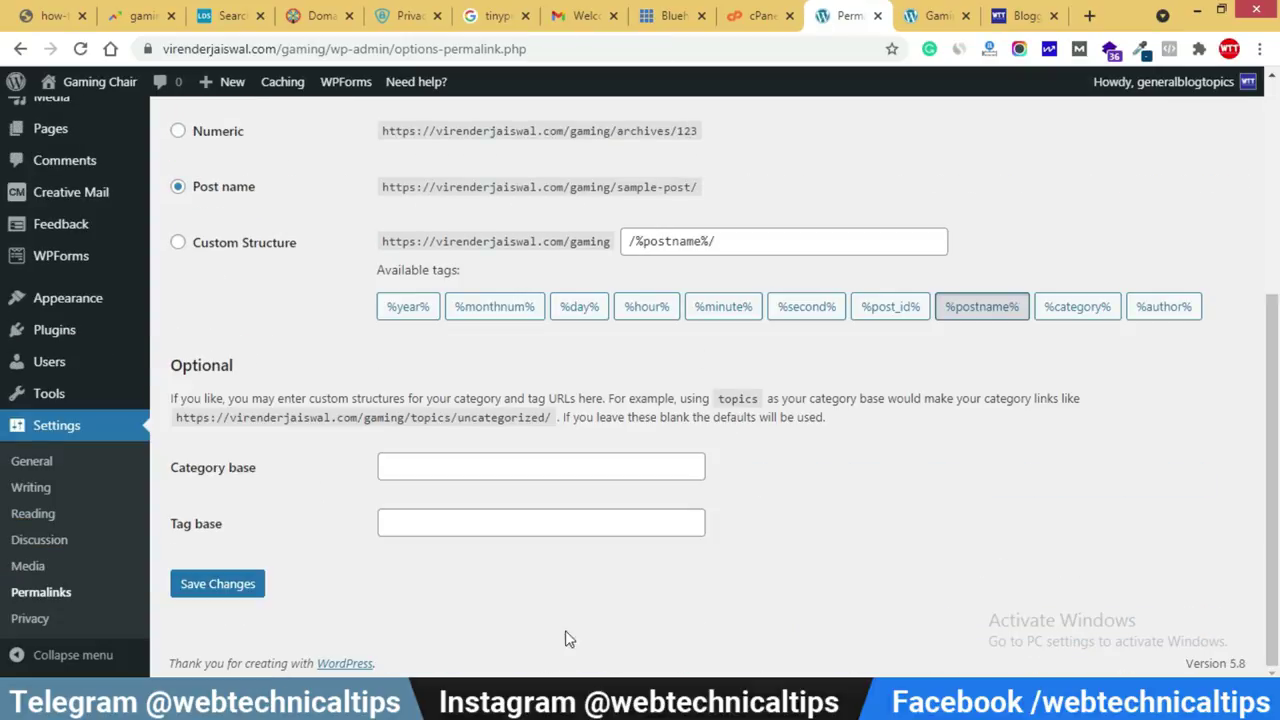
scroll(565, 584, up, 4)
click(65, 155)
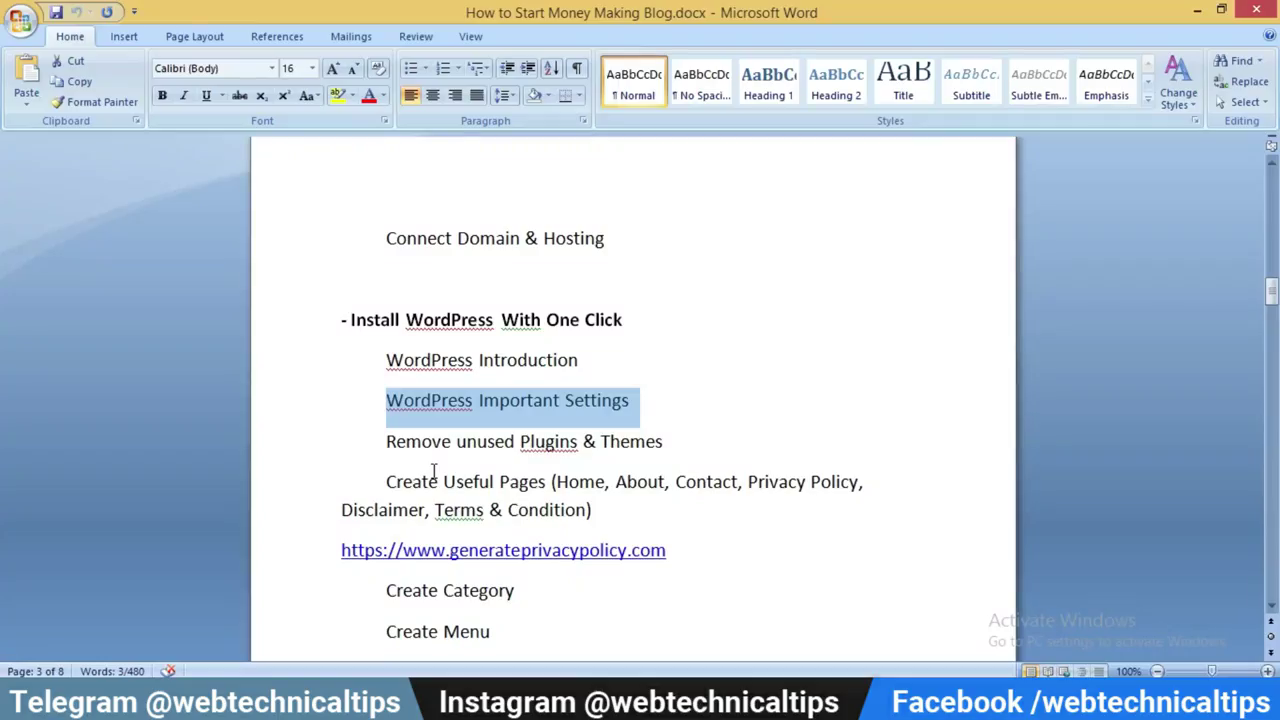
scroll(465, 468, down, 2)
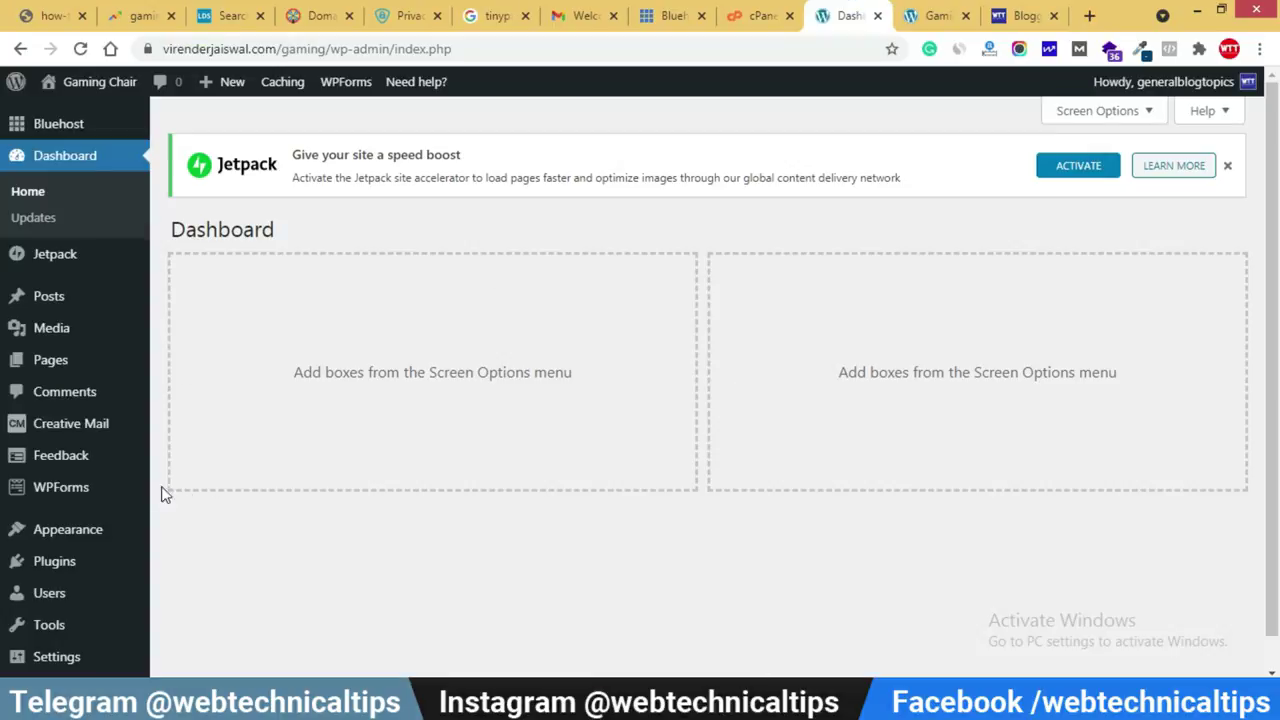
Open the installed plugins list and bulk deactivate Creative Mail by Constant Contact and WPForms Lite.
click(56, 565)
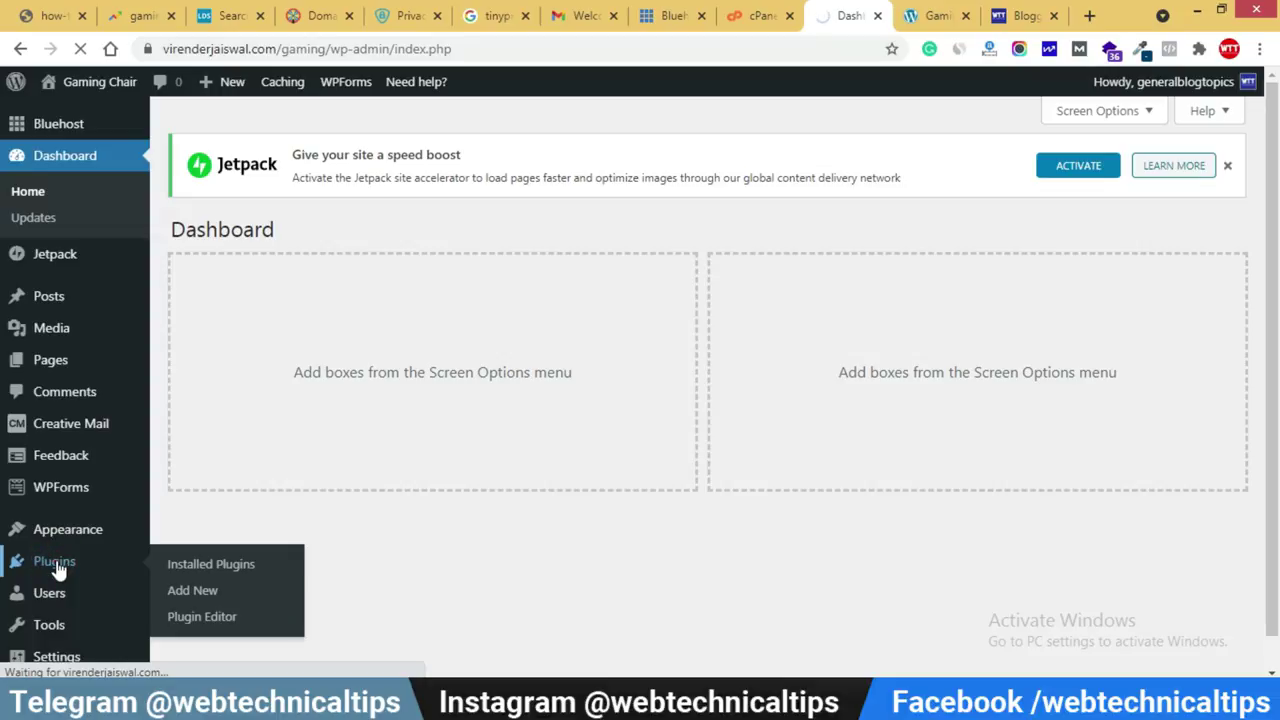
scroll(380, 494, down, 5)
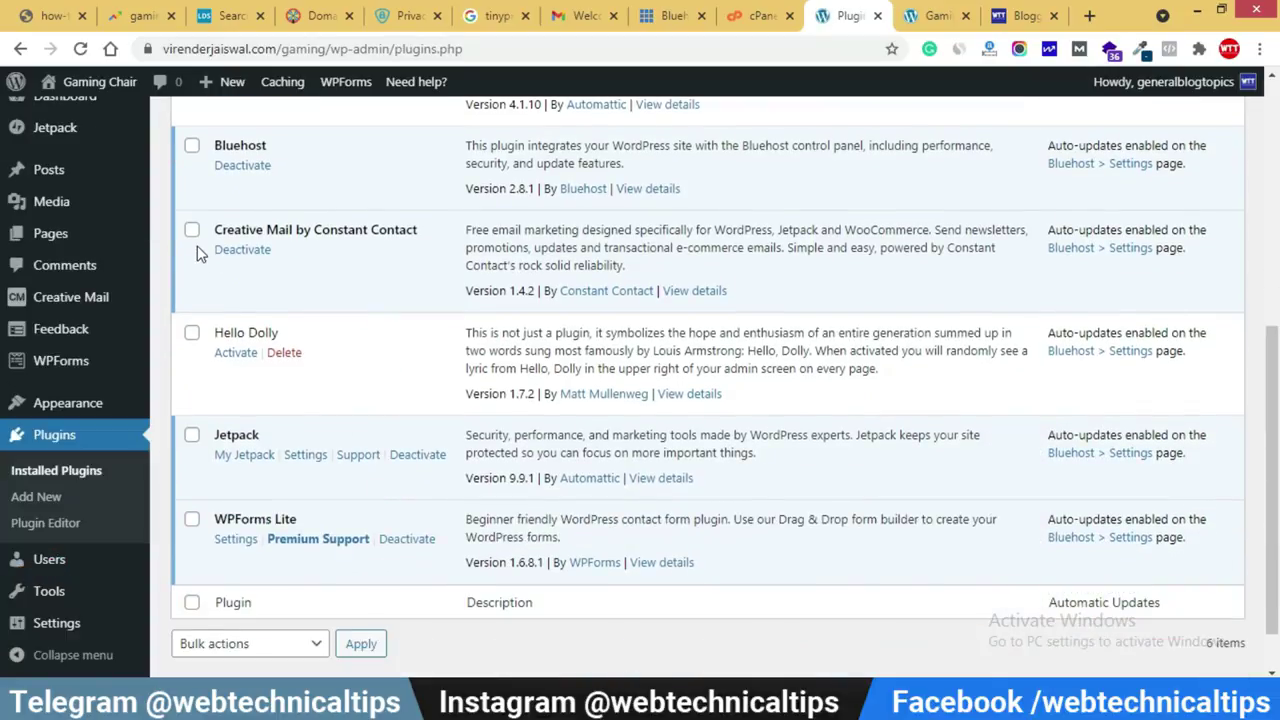
click(192, 232)
click(192, 521)
click(238, 645)
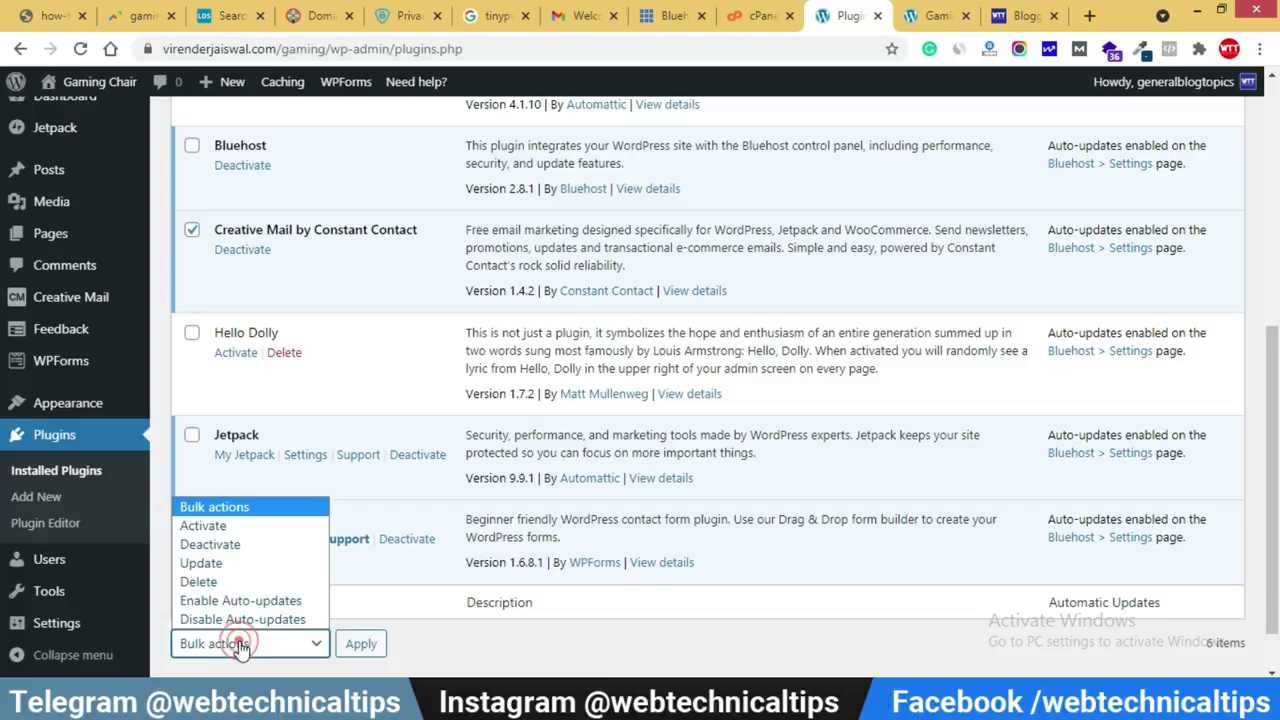
click(207, 545)
click(360, 645)
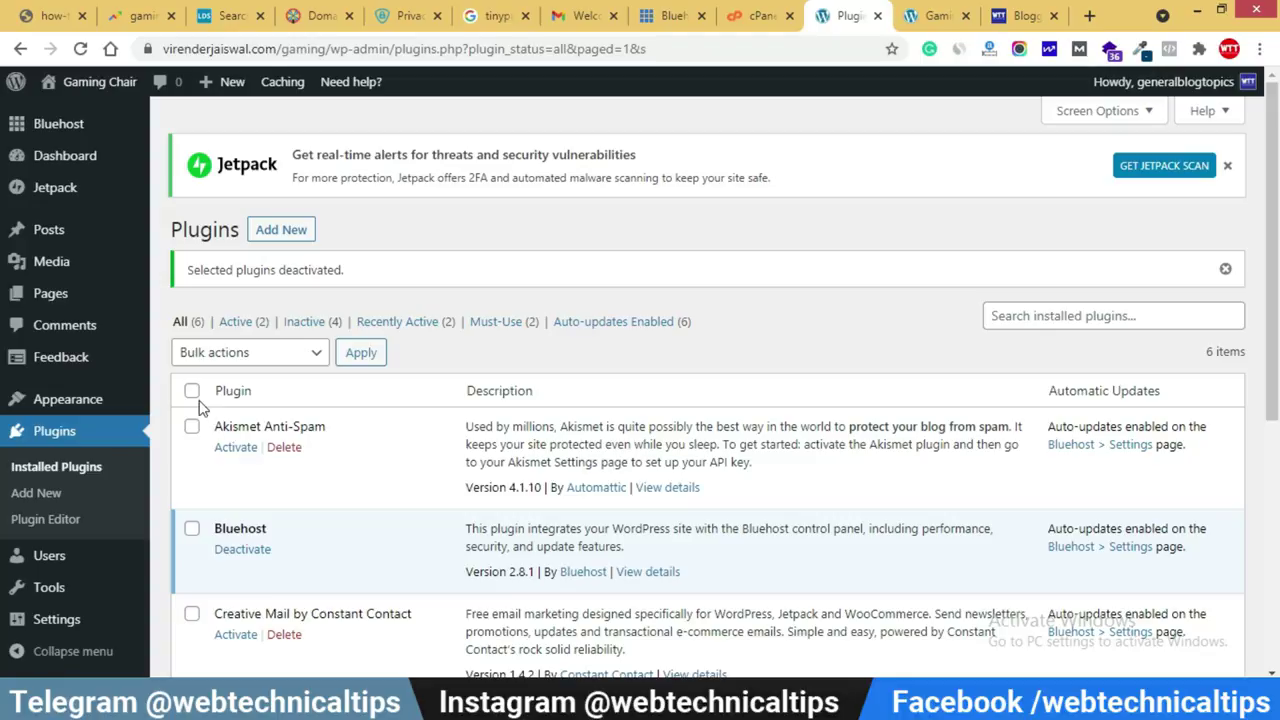
Bulk delete the Akismet Anti-Spam, Creative Mail, Hello Dolly and WPForms Lite plugins, leaving Bluehost and Jetpack unselected.
click(191, 391)
scroll(219, 481, down, 1)
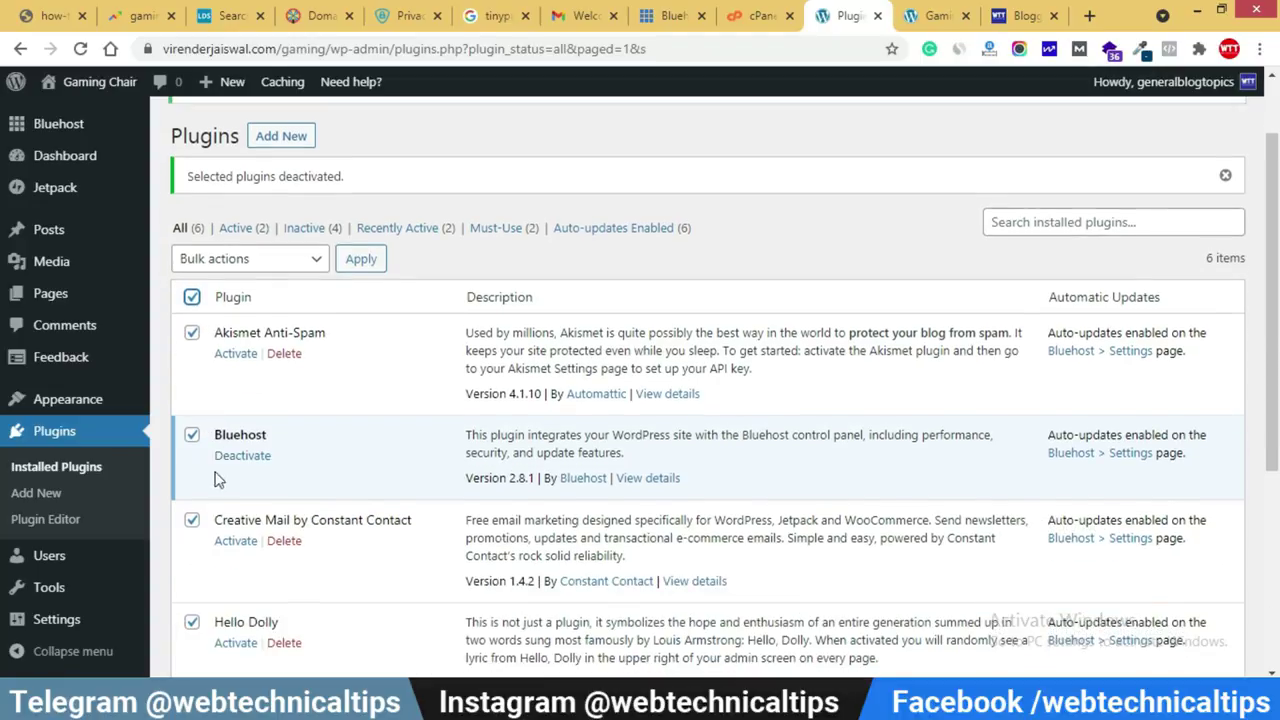
click(194, 440)
scroll(223, 487, down, 4)
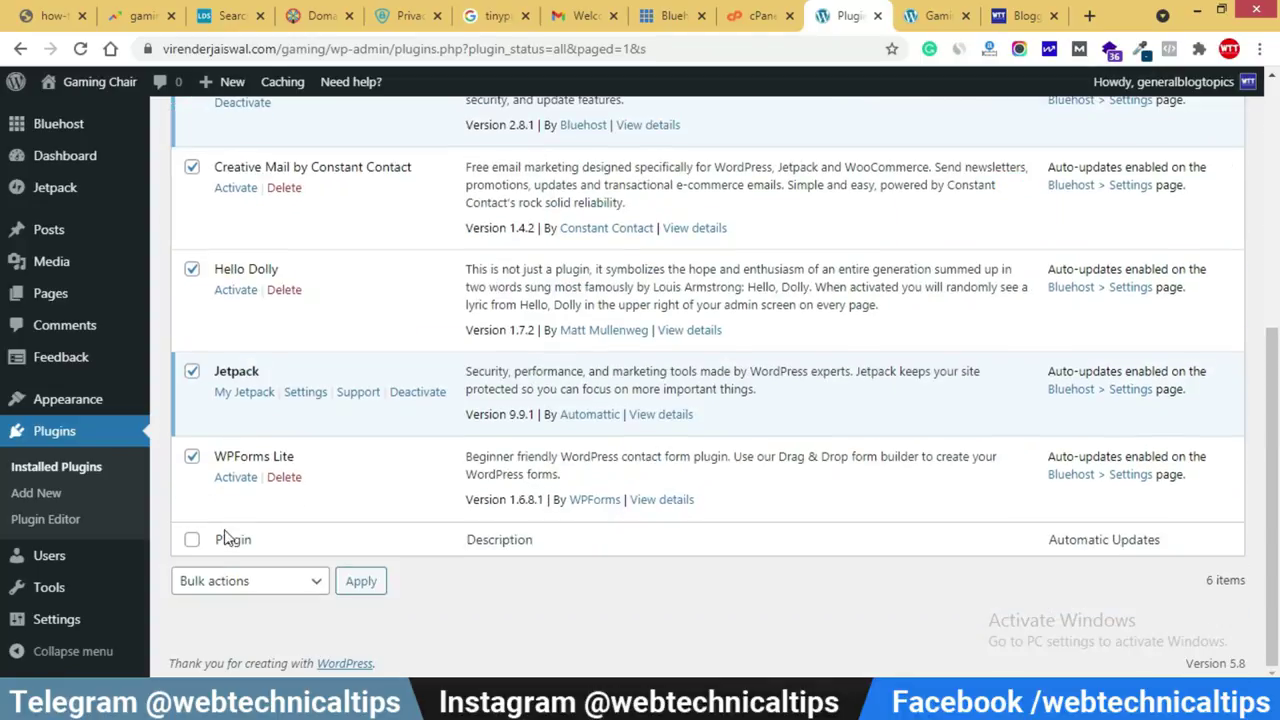
click(192, 373)
click(263, 581)
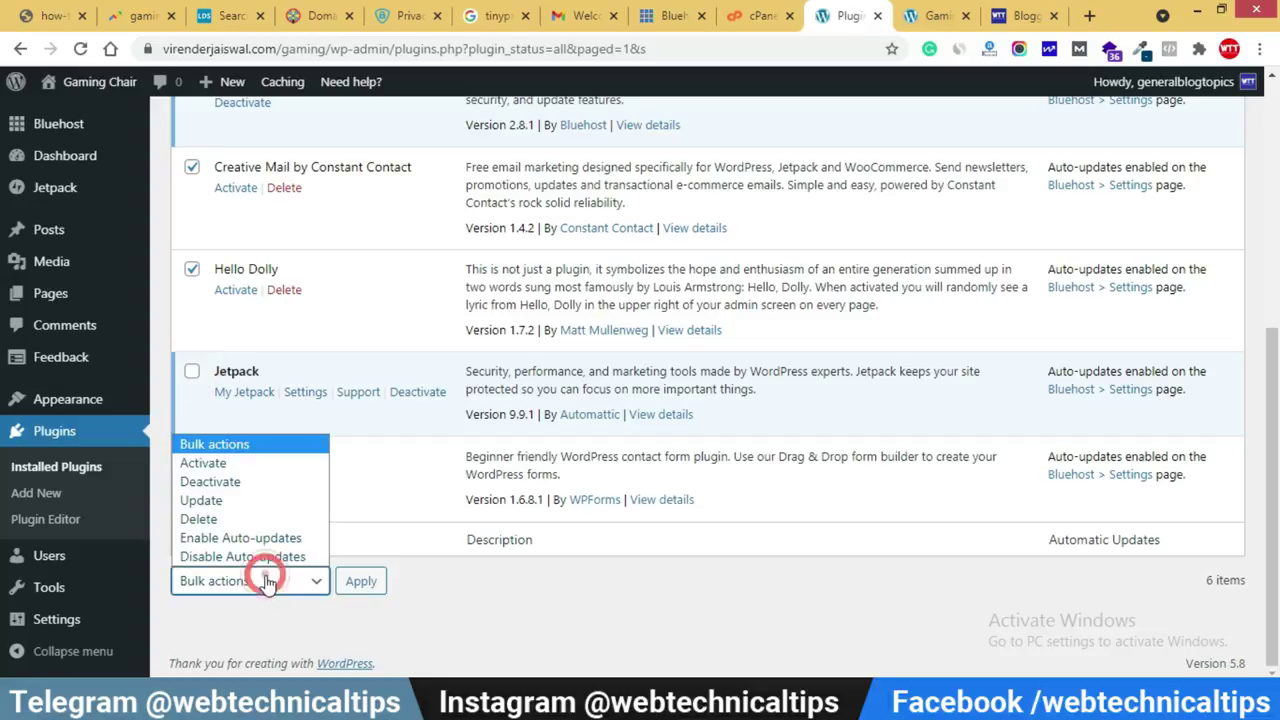
click(218, 517)
click(362, 588)
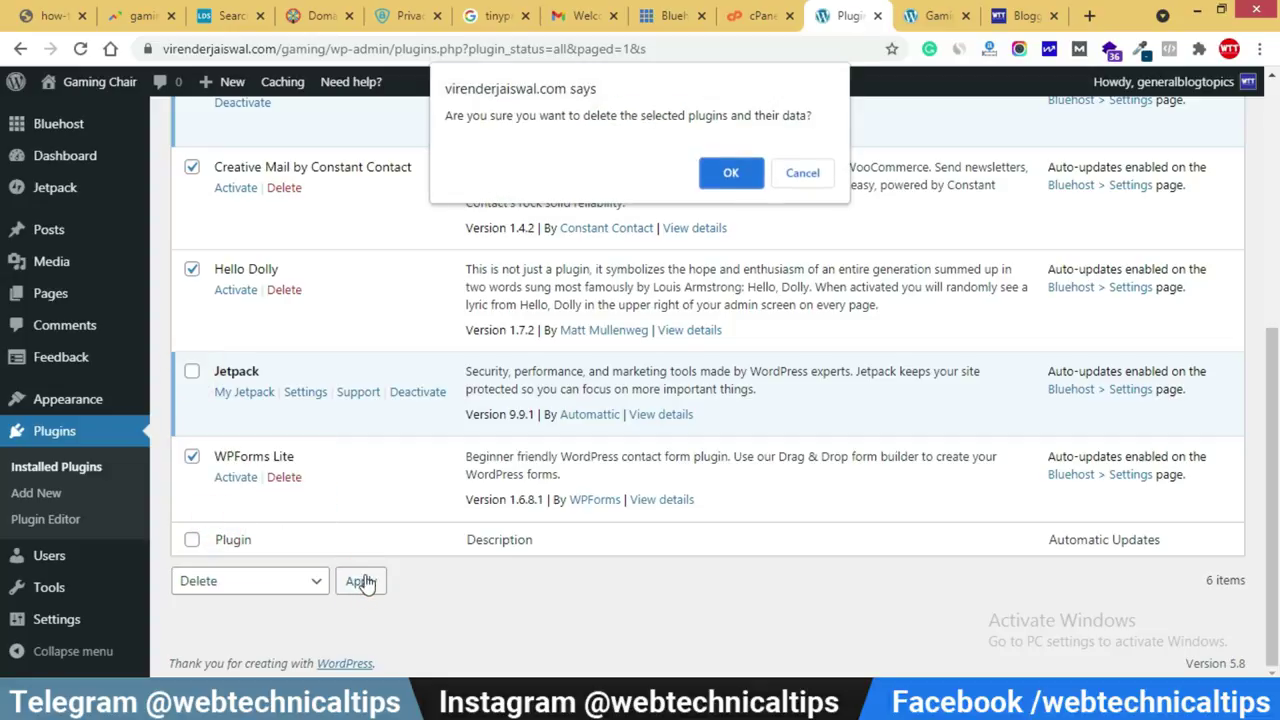
click(740, 182)
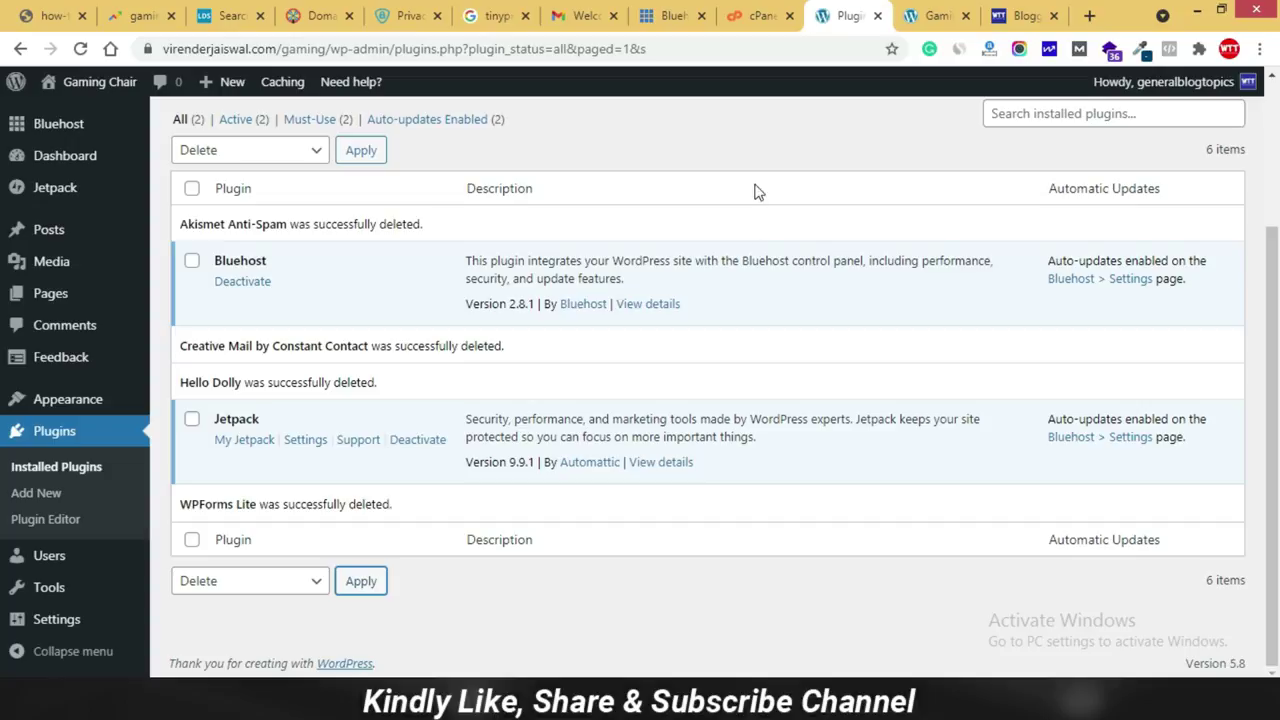
Open the installed themes and delete the Sinatra theme.
mouse_move(91, 407)
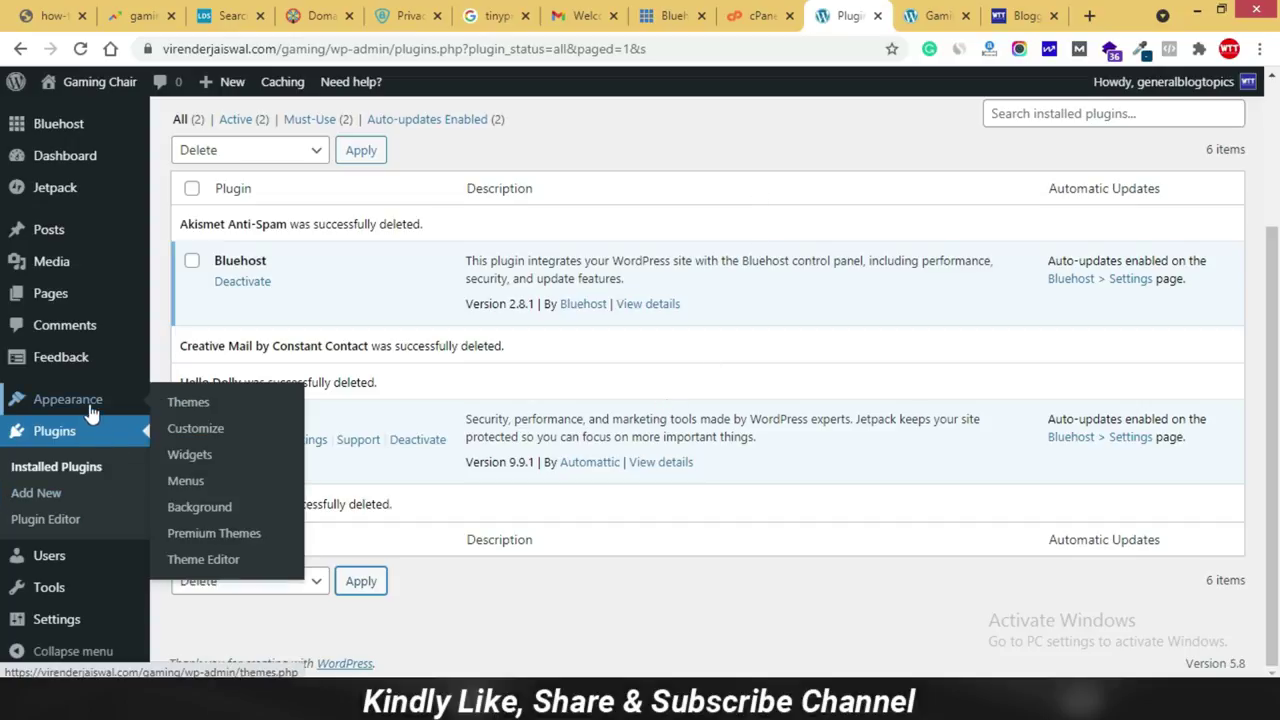
click(196, 405)
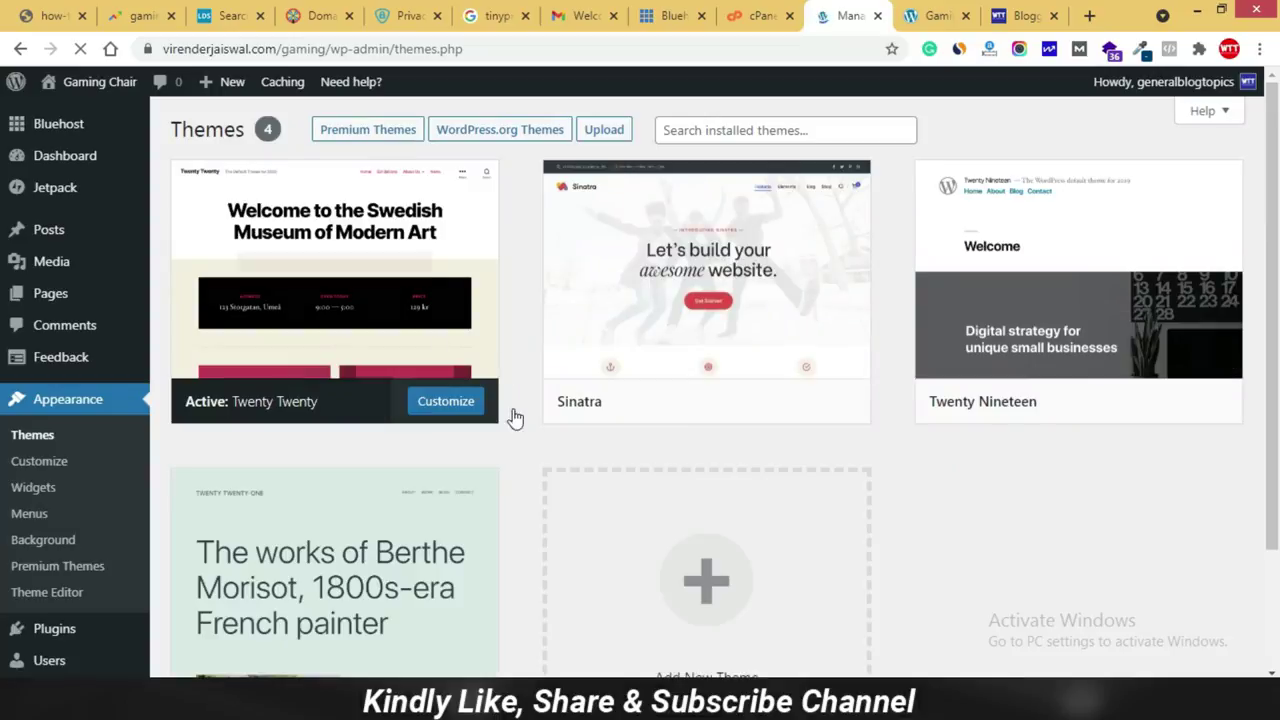
mouse_move(691, 417)
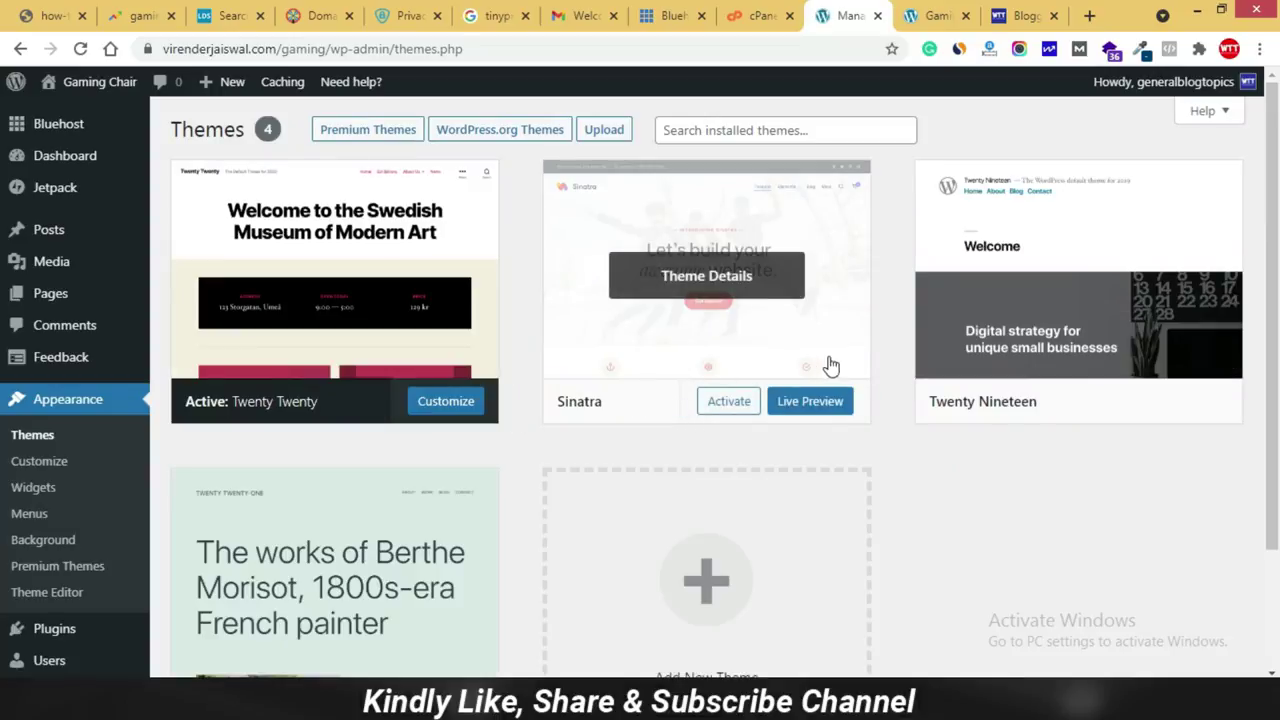
click(862, 312)
click(1208, 640)
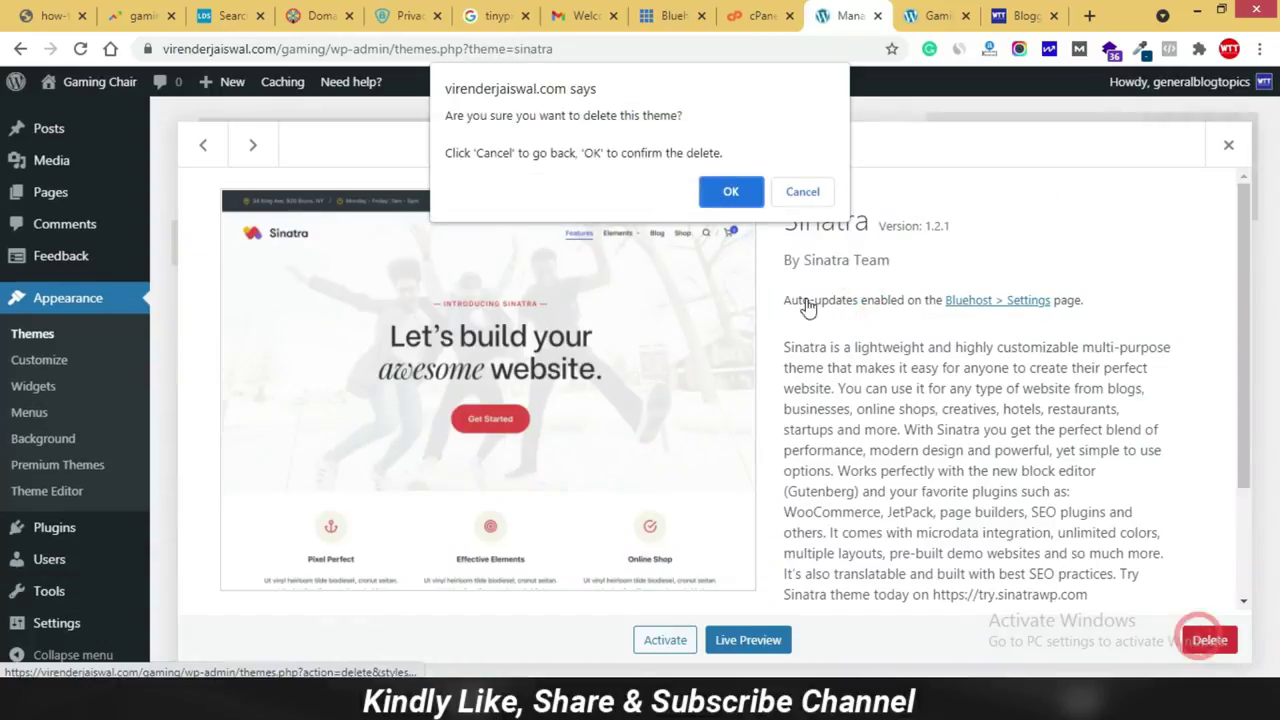
click(731, 191)
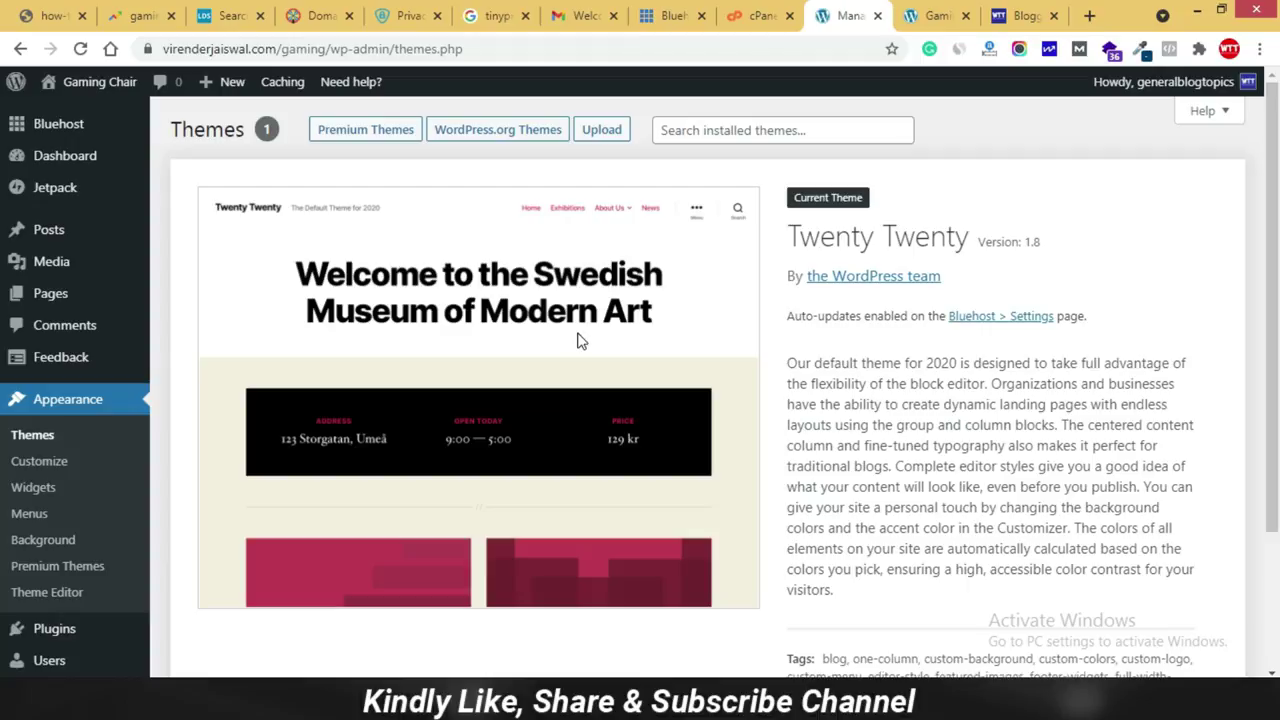
Open the Add Themes page, list the popular themes and look through them, including Astra, OceanWP and GeneratePress.
click(606, 132)
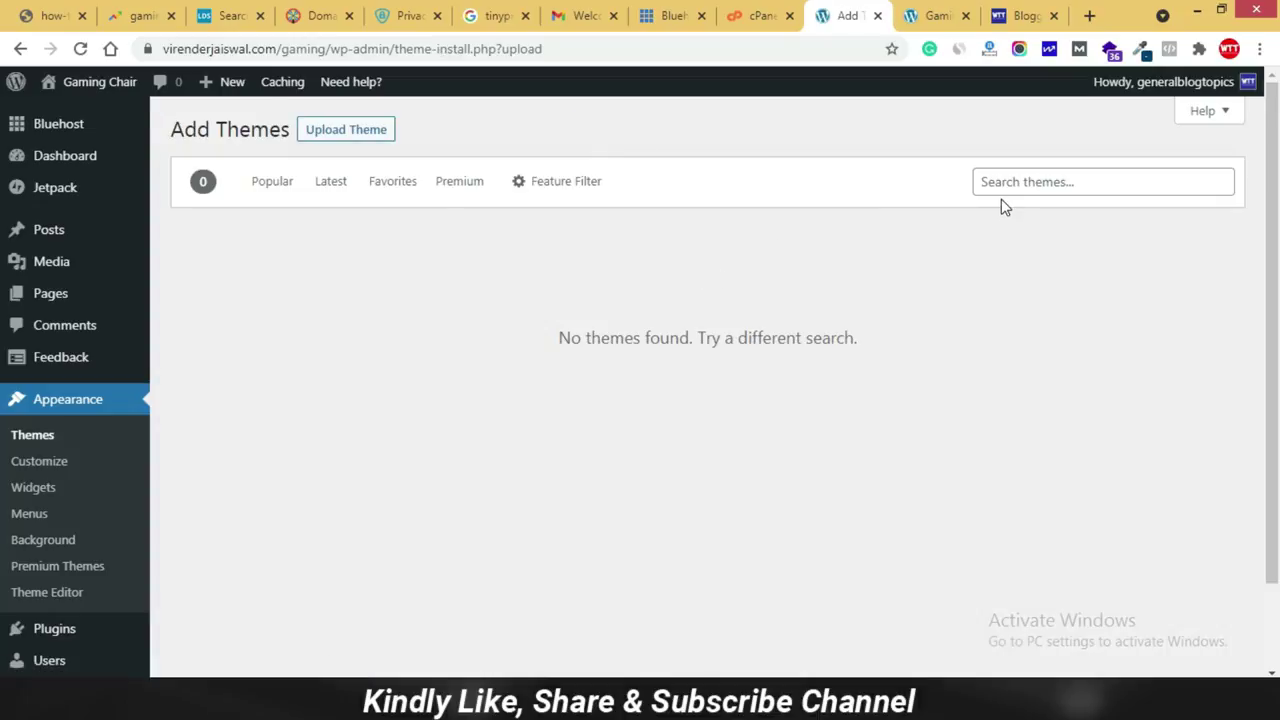
click(275, 186)
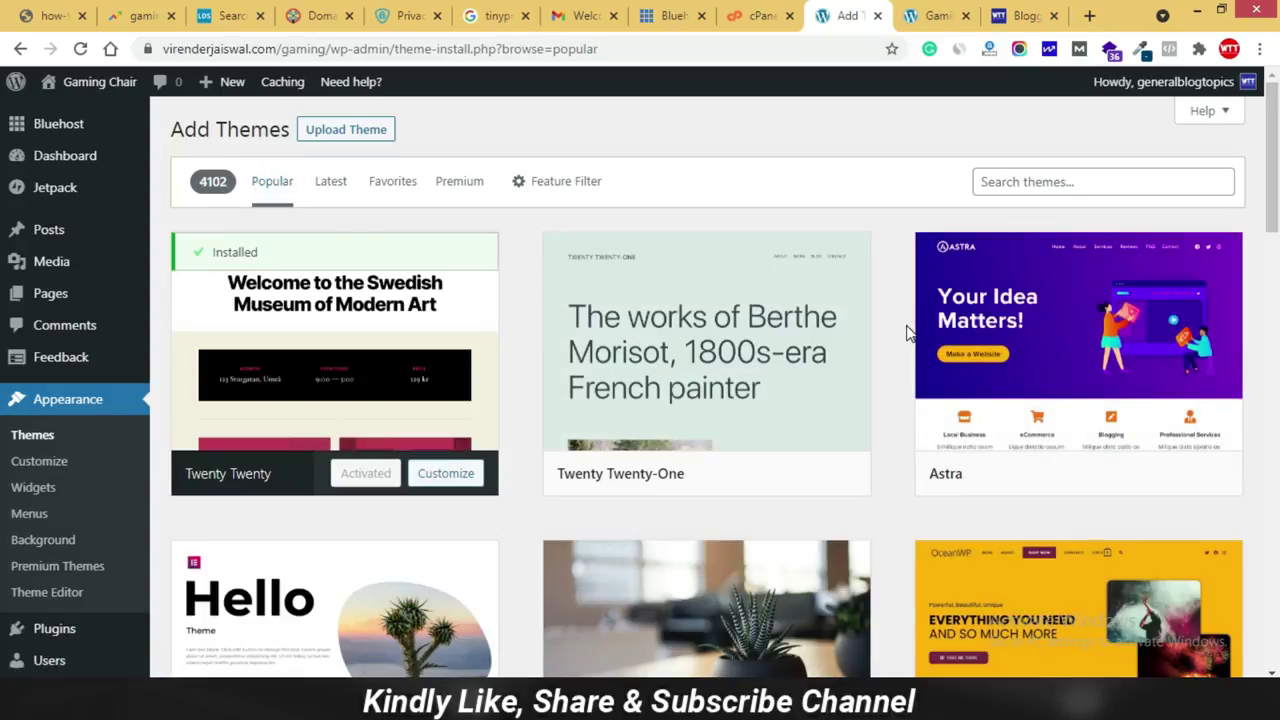
mouse_move(919, 441)
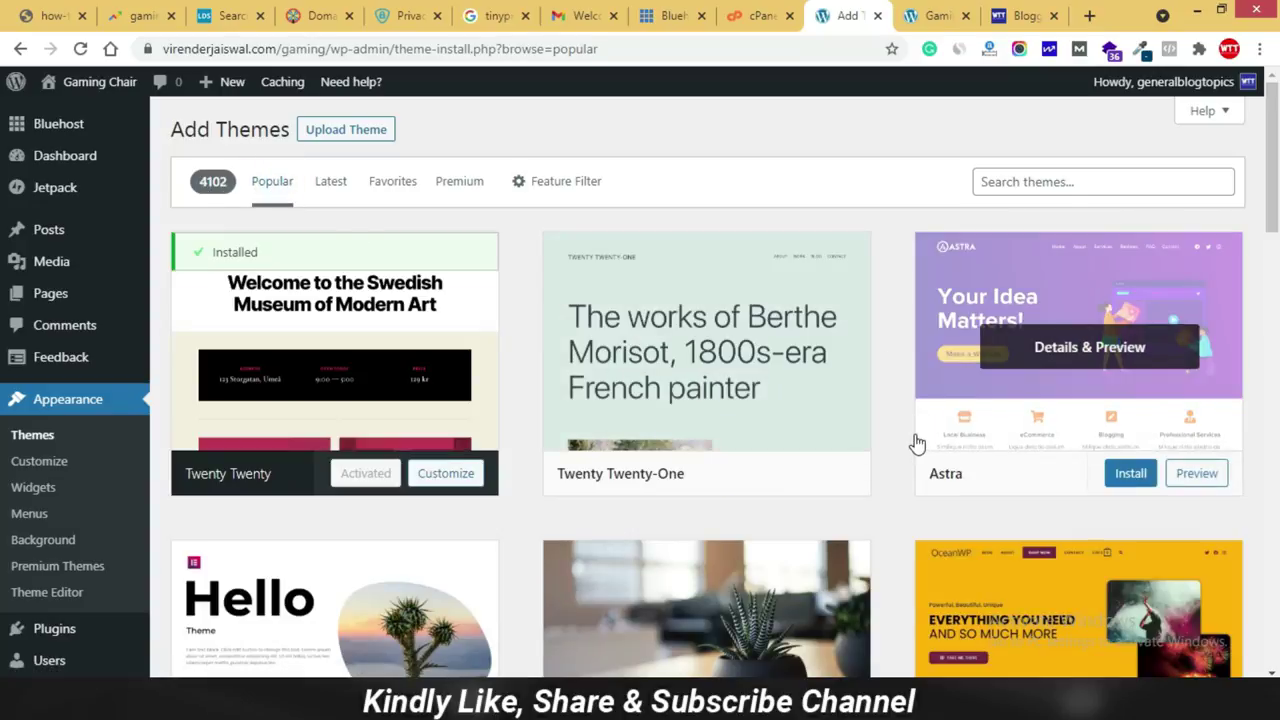
scroll(1000, 430, down, 3)
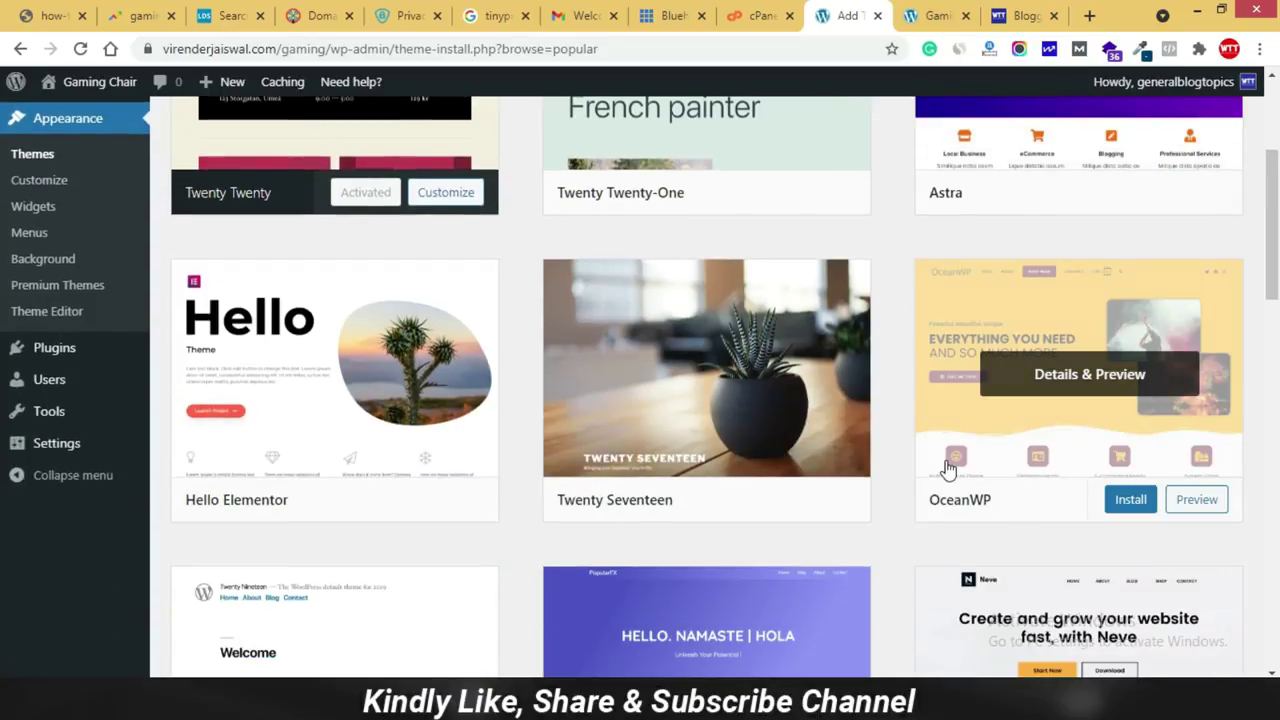
scroll(945, 467, down, 3)
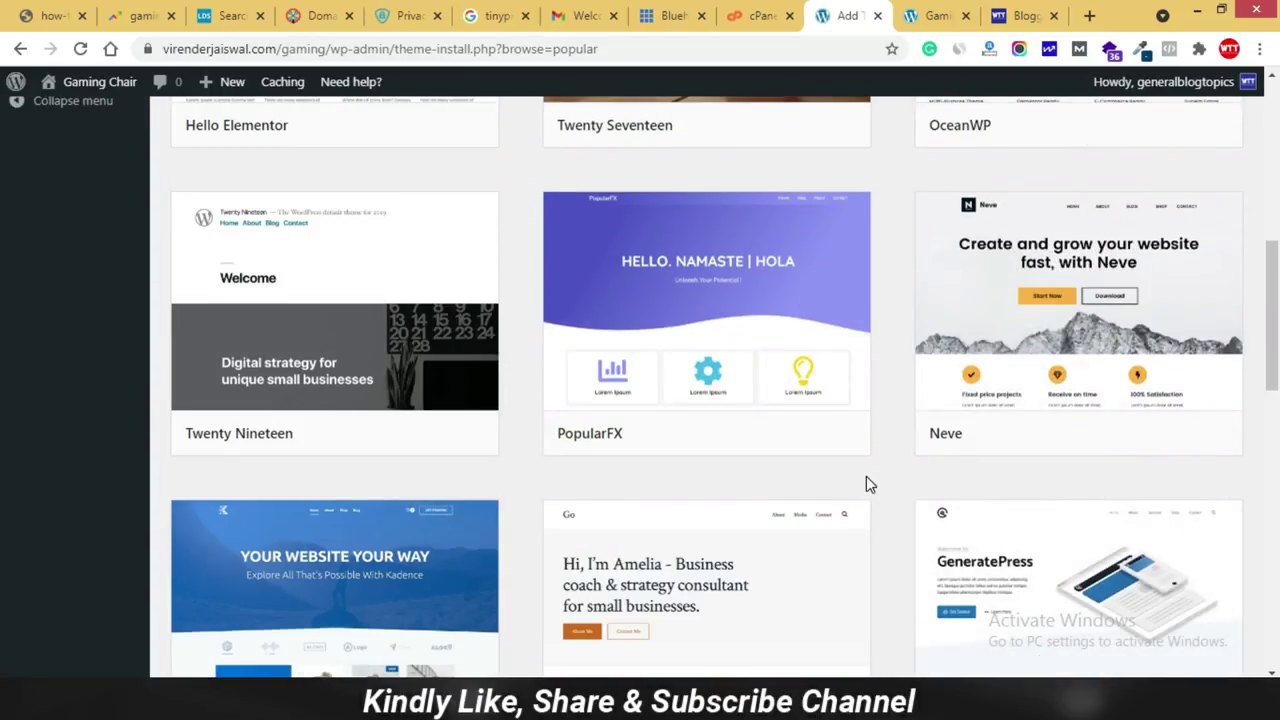
scroll(868, 484, down, 3)
mouse_move(1000, 423)
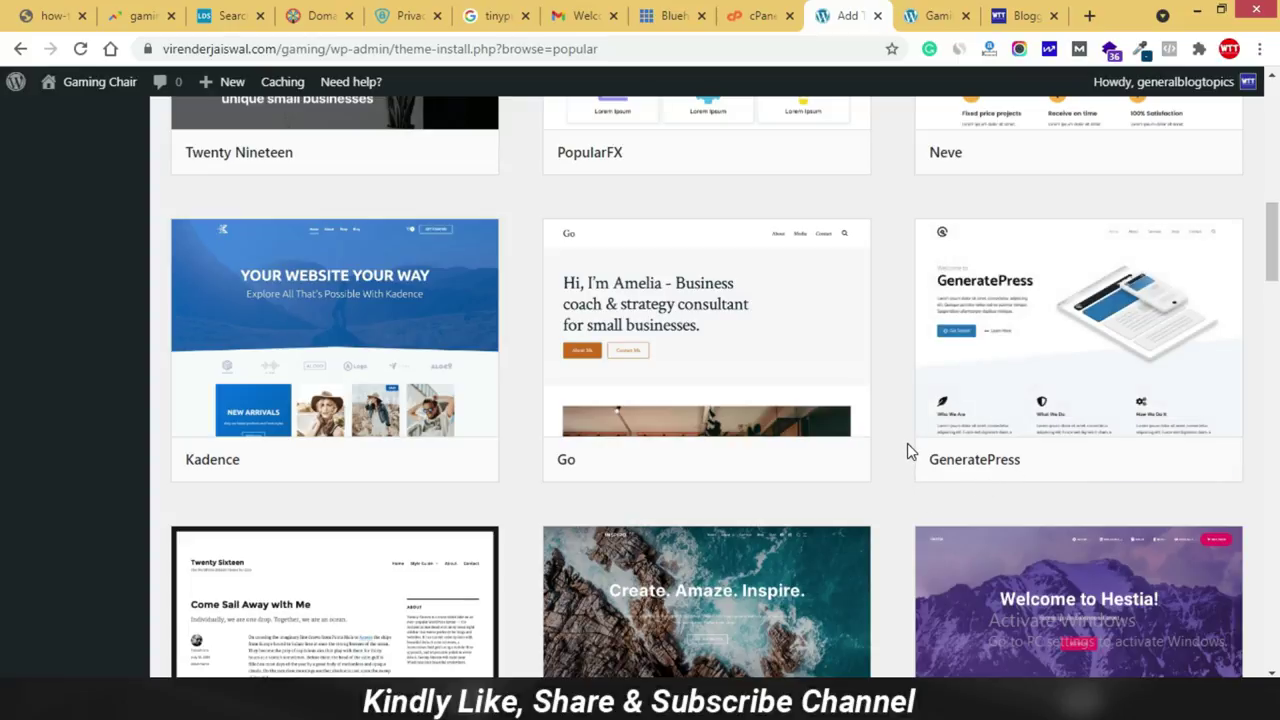
scroll(907, 450, up, 4)
mouse_move(1037, 317)
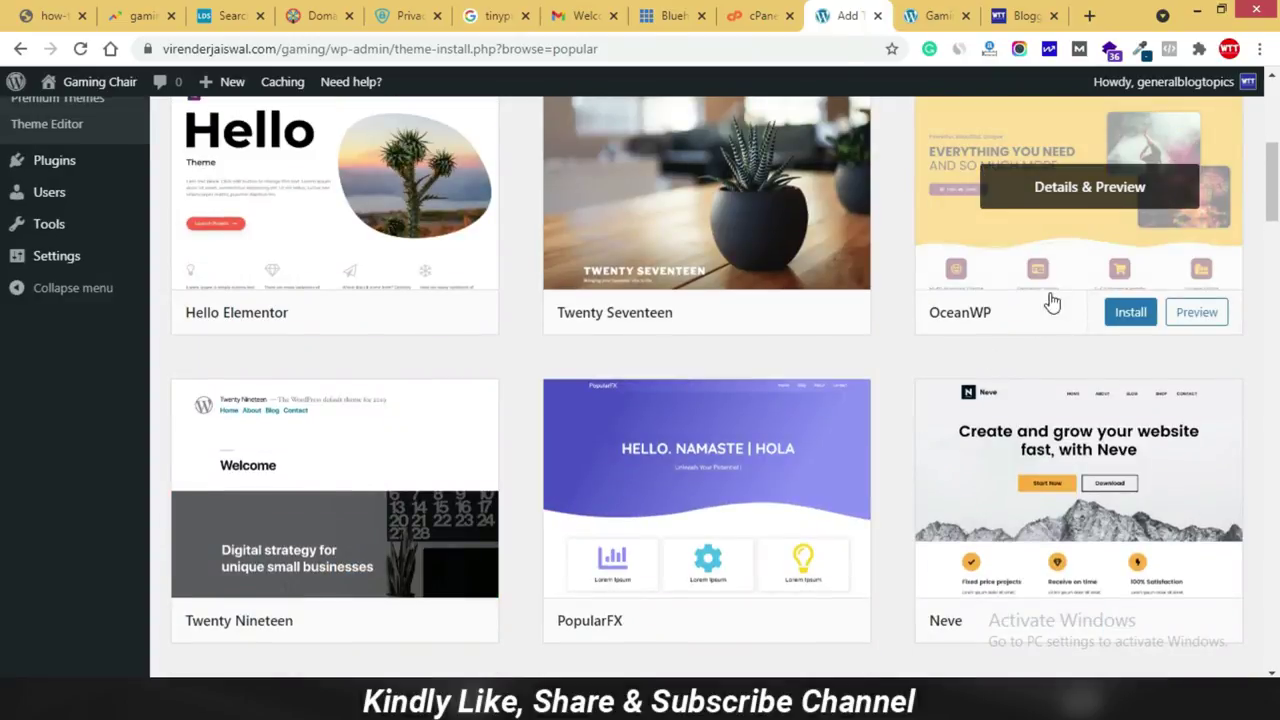
scroll(1000, 305, up, 3)
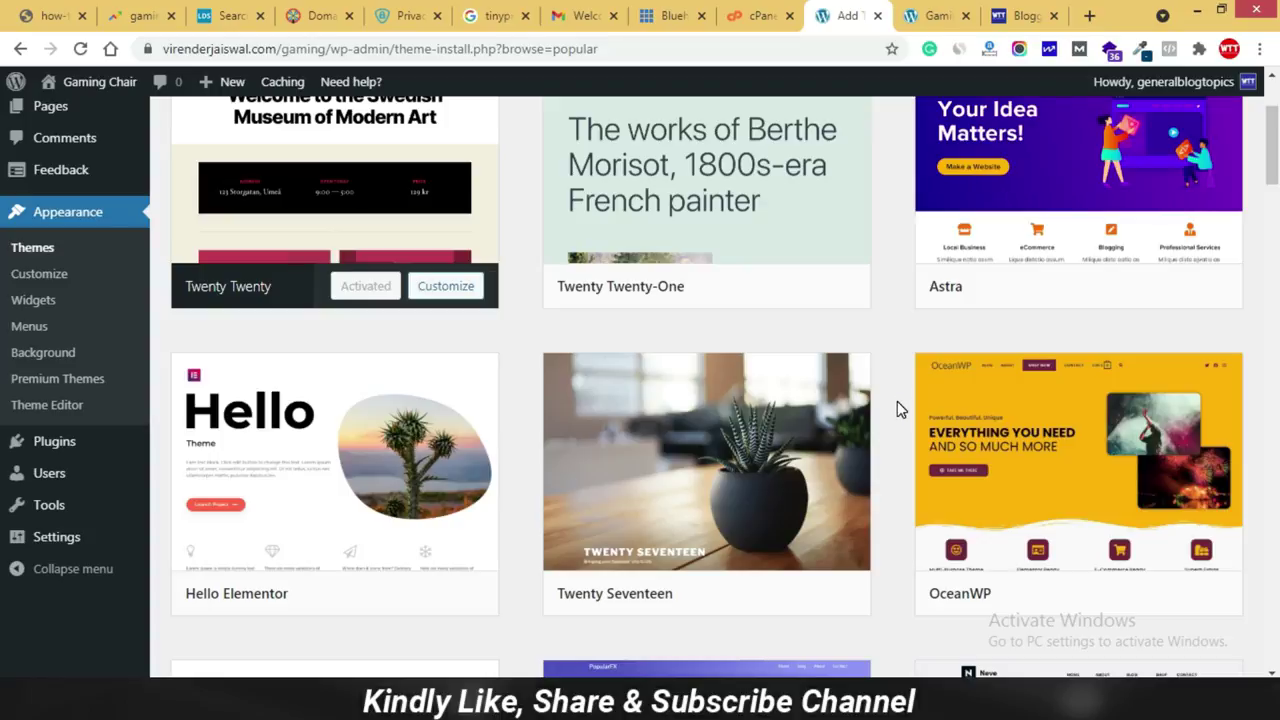
mouse_move(1112, 432)
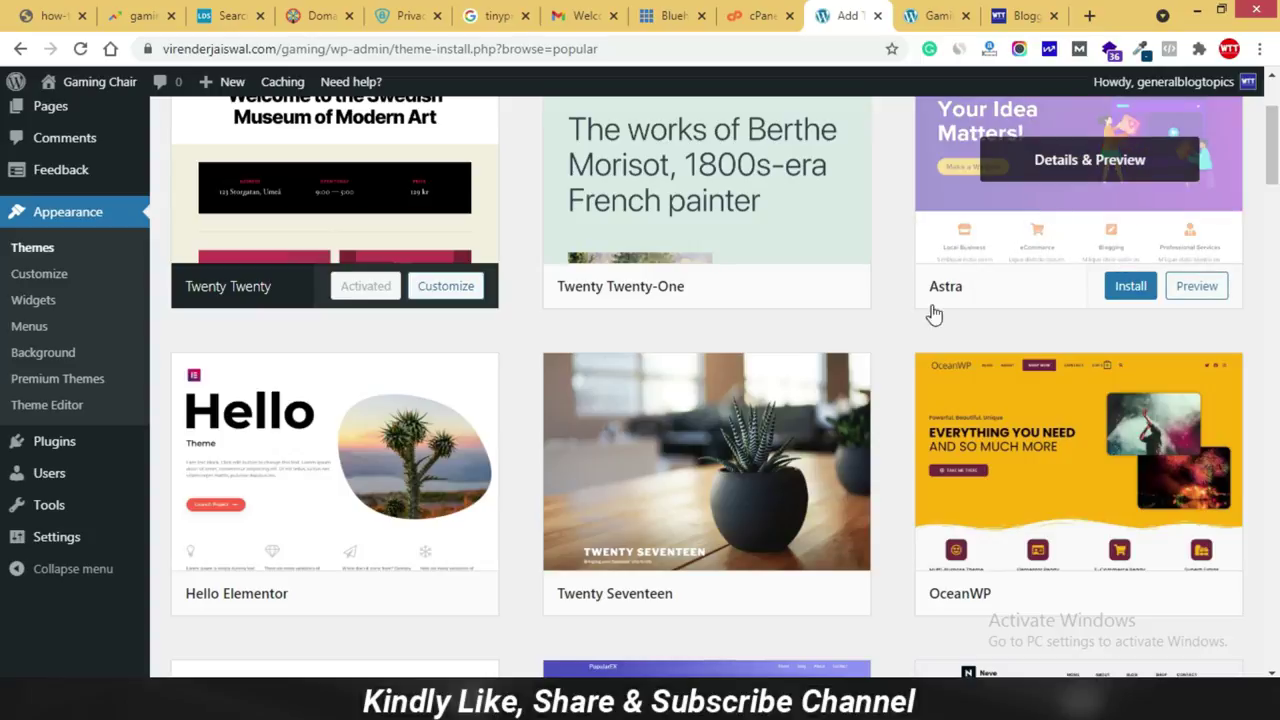
Install the GeneratePress theme from the popular themes and activate it.
scroll(910, 360, down, 1)
scroll(910, 368, down, 7)
scroll(886, 380, up, 1)
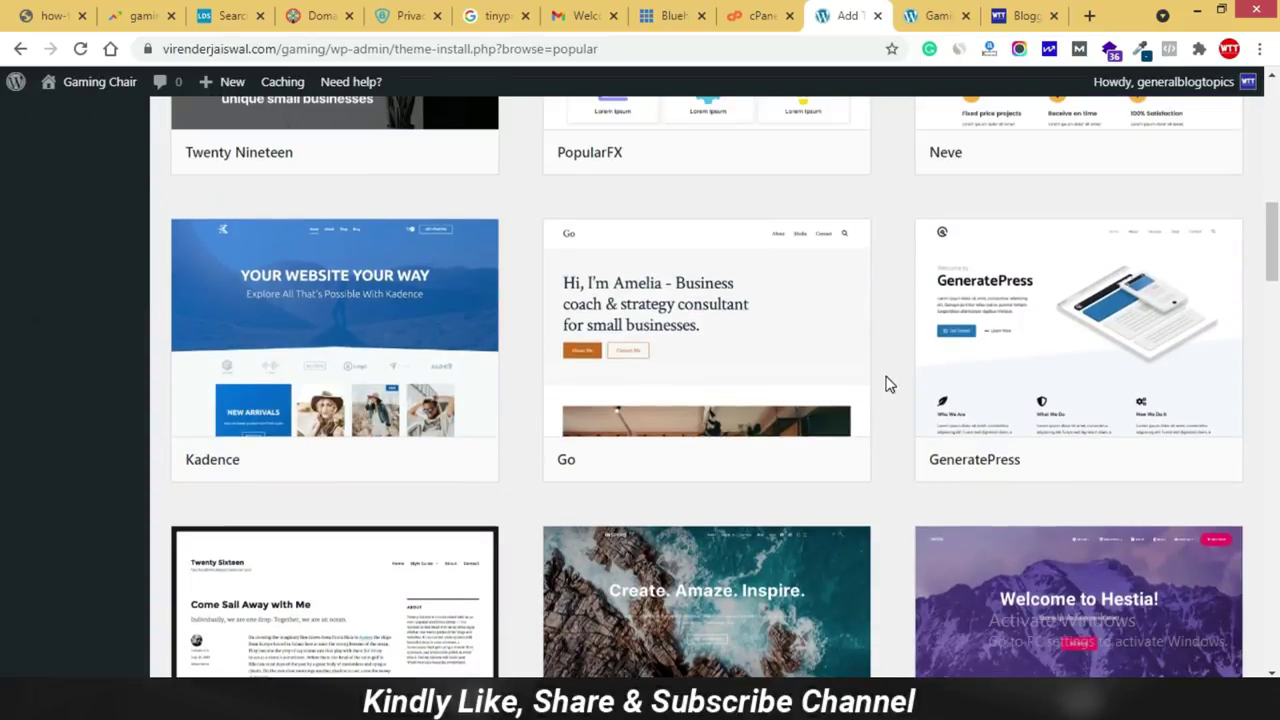
mouse_move(1171, 343)
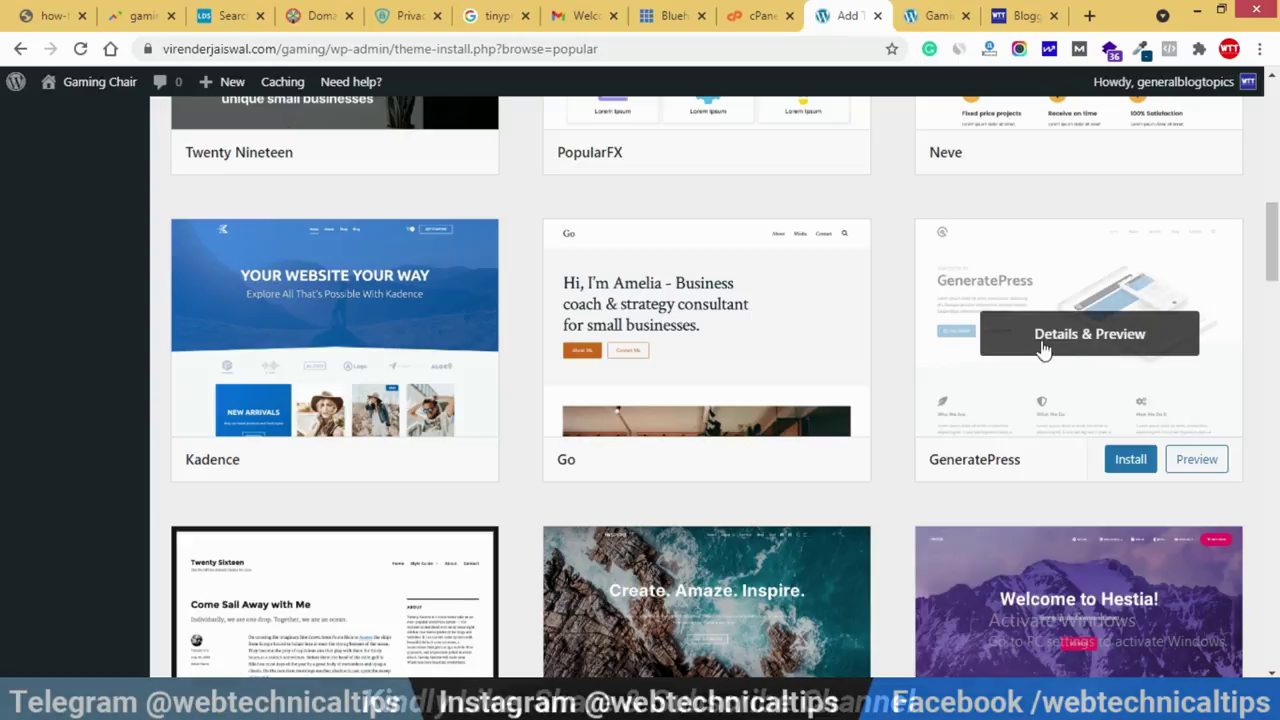
click(1132, 462)
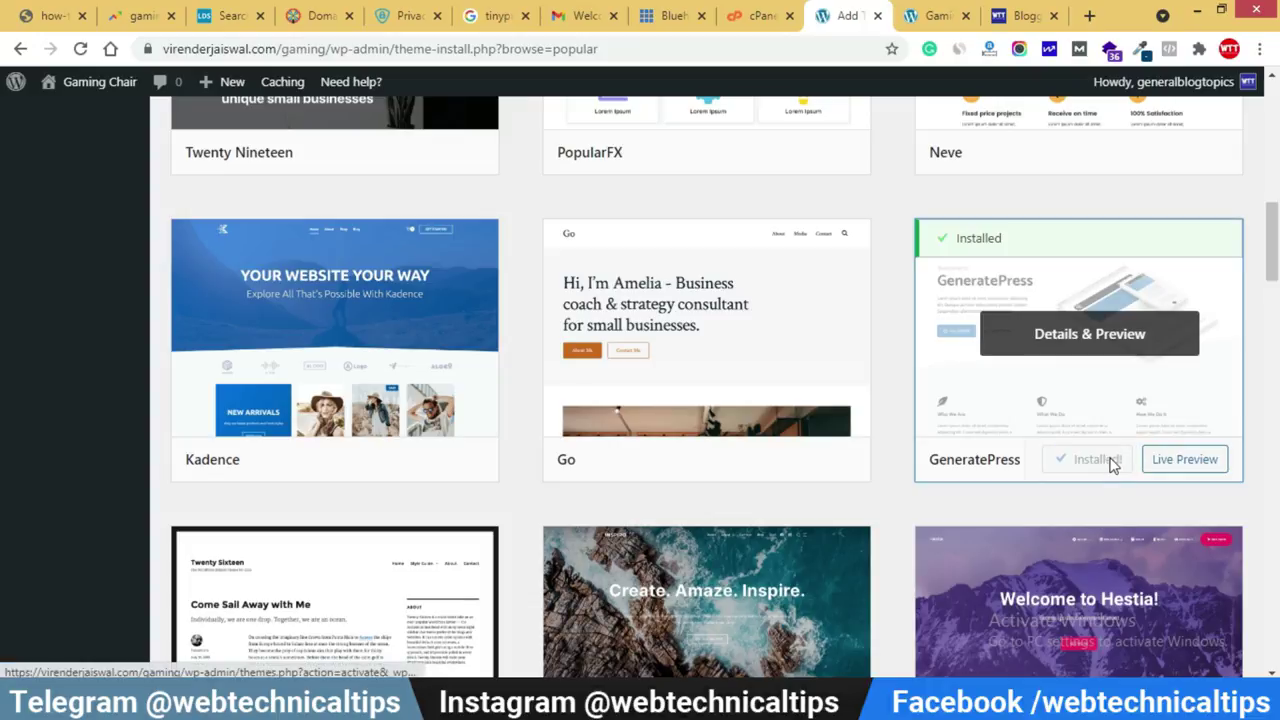
click(1097, 461)
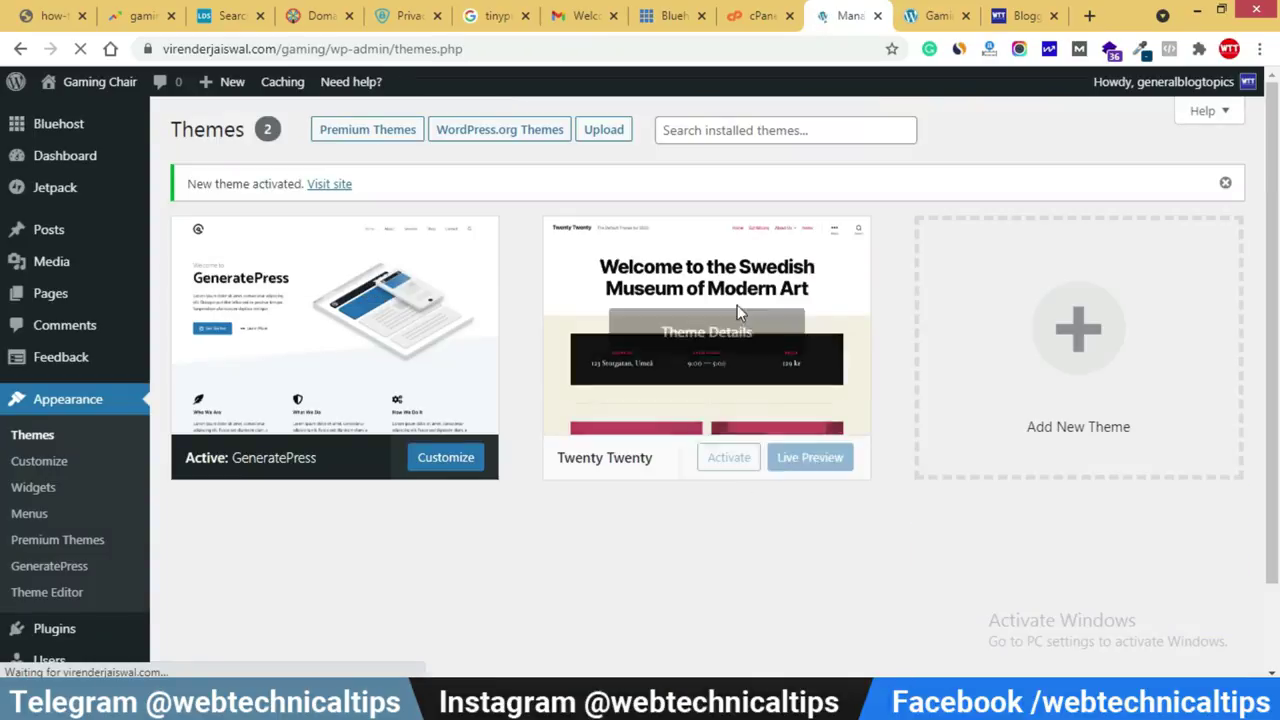
Delete the Twenty Twenty theme from the installed themes and accept the deletion.
click(774, 288)
click(1200, 640)
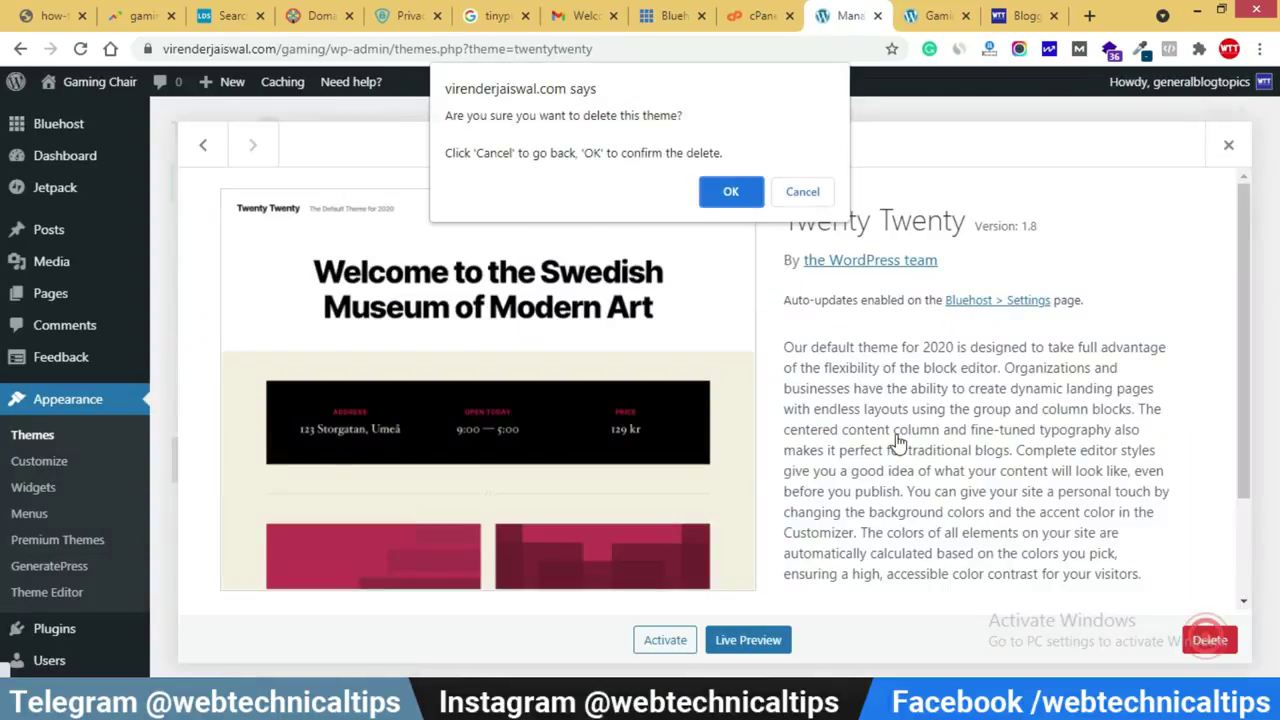
click(725, 194)
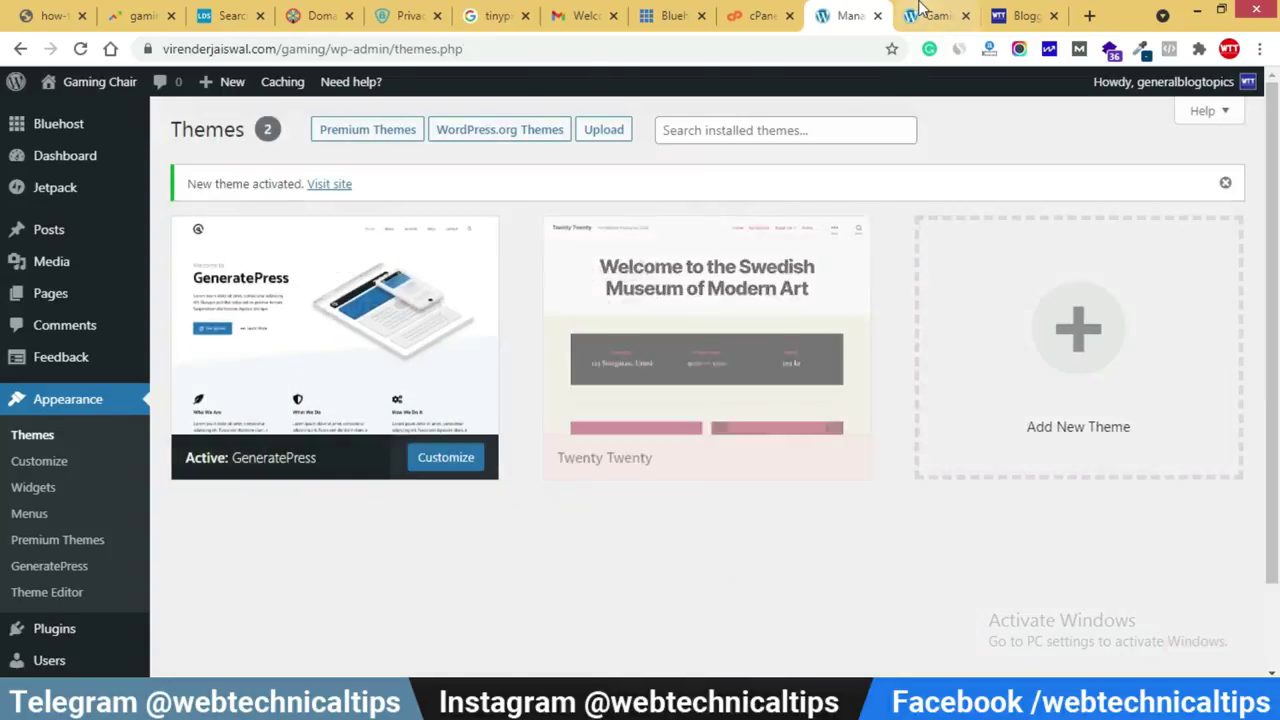
Reload the blog's front page and look over its layout with the GeneratePress theme.
click(925, 16)
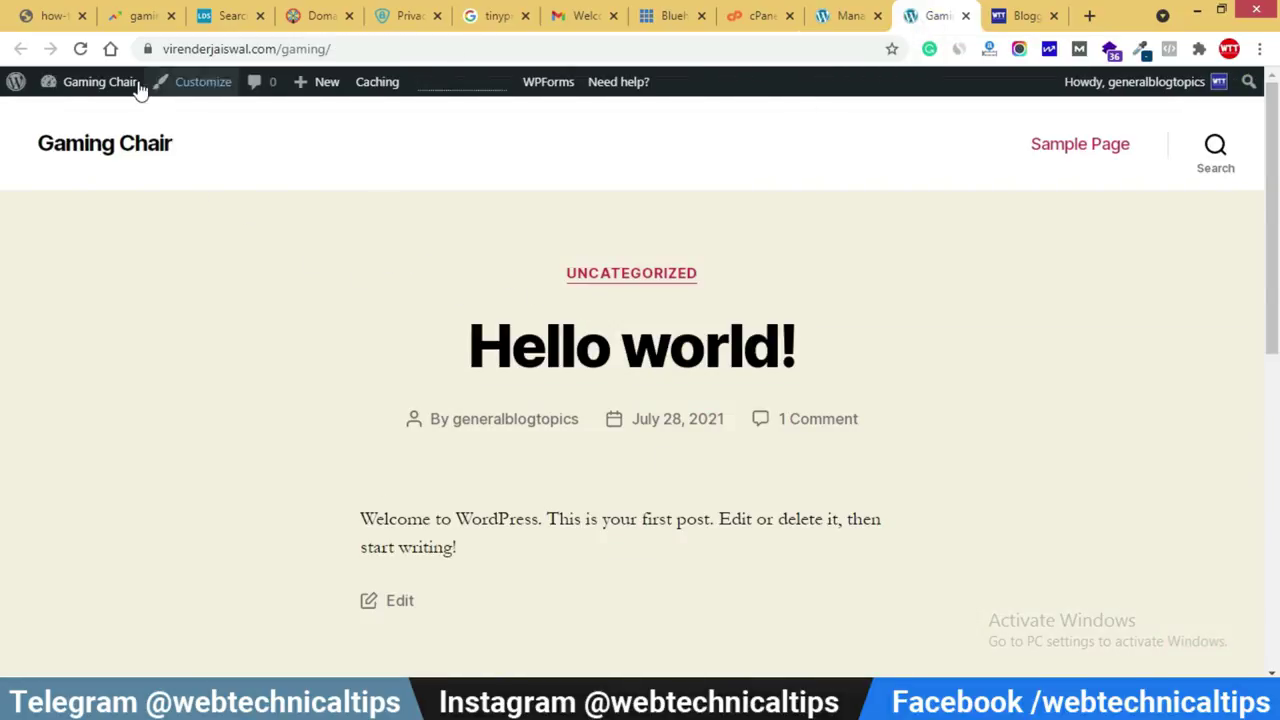
click(80, 48)
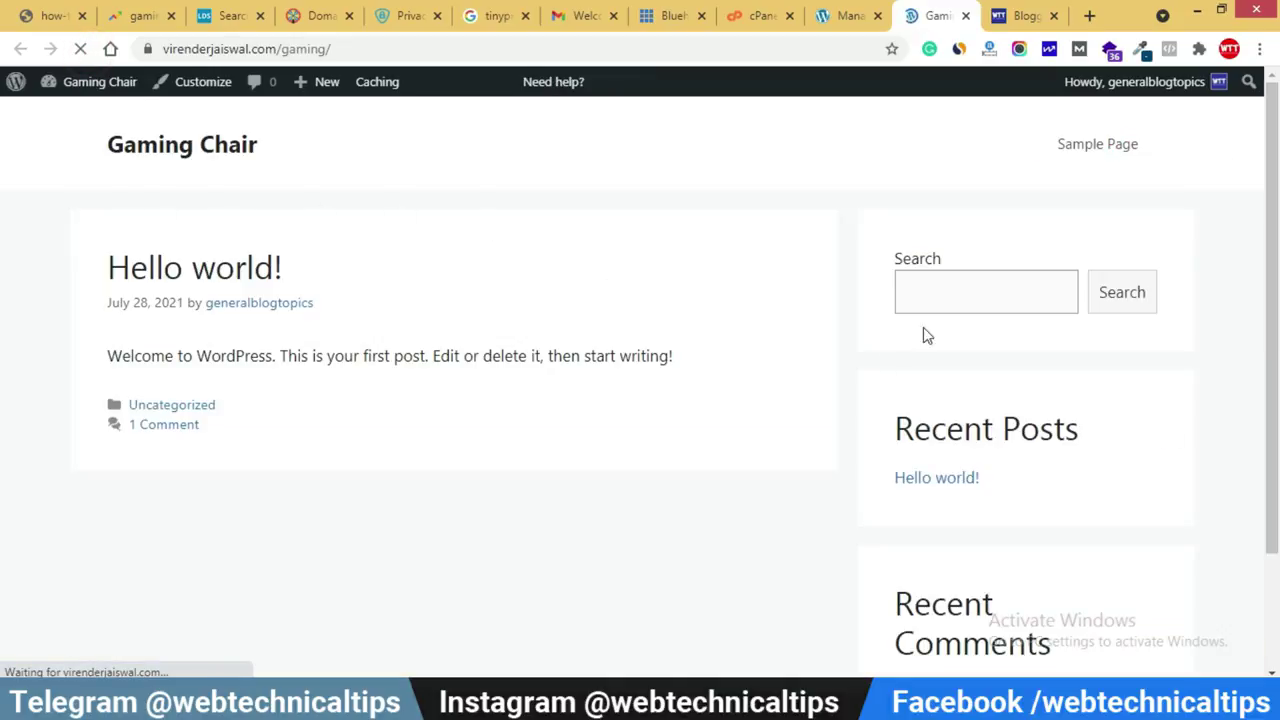
scroll(923, 334, down, 2)
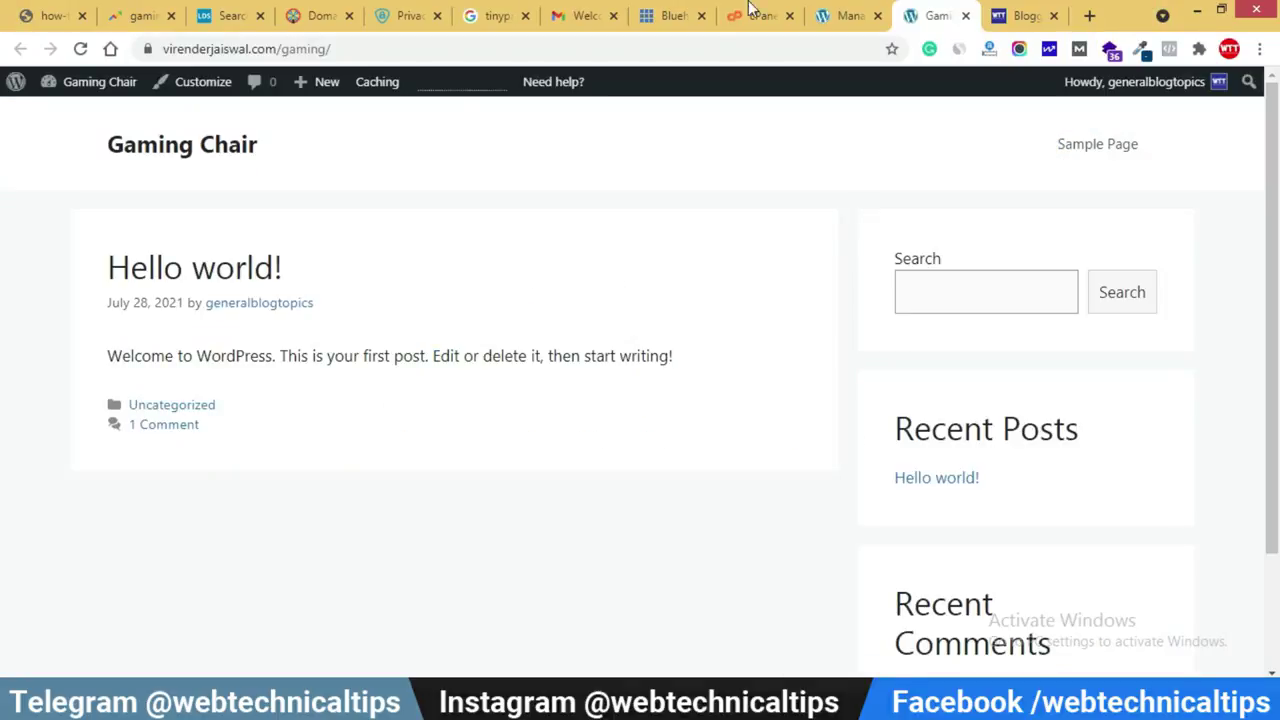
Open the list of all pages in the WordPress admin and use Quick Edit to set the Privacy Policy page's status to Published.
key(ctrl+shift+Tab)
scroll(180, 306, up, 3)
mouse_move(60, 294)
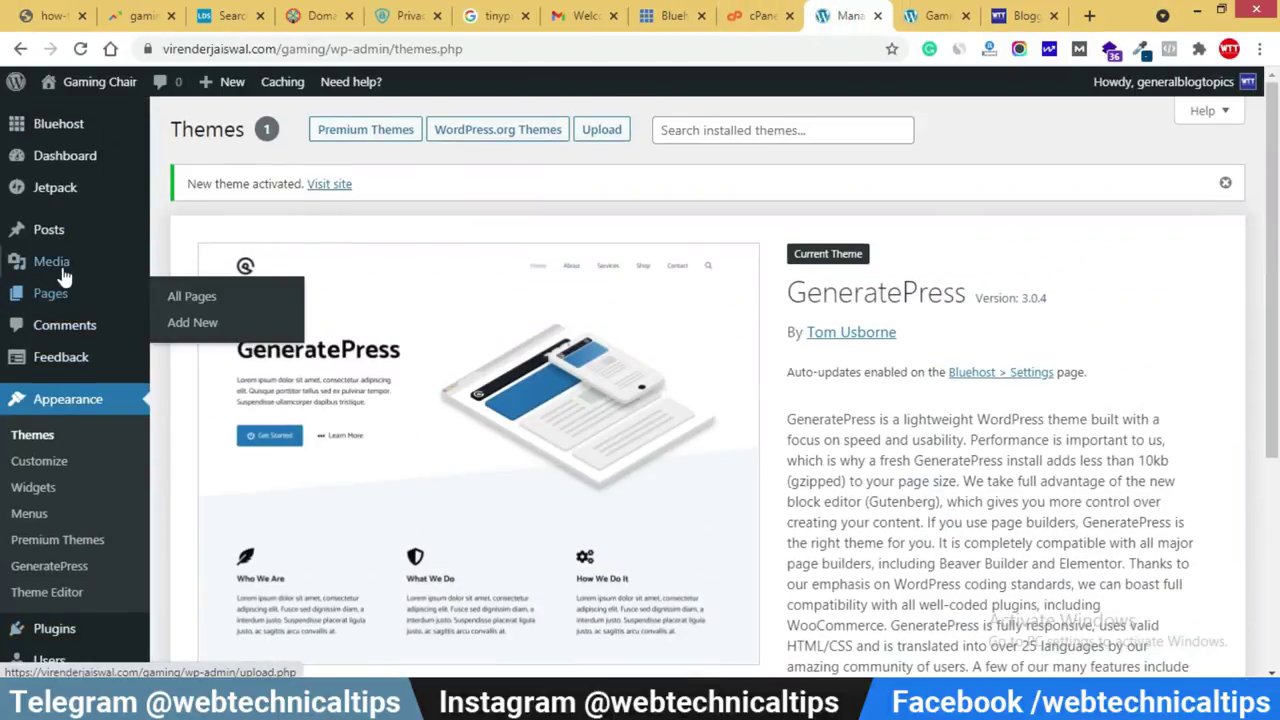
click(190, 297)
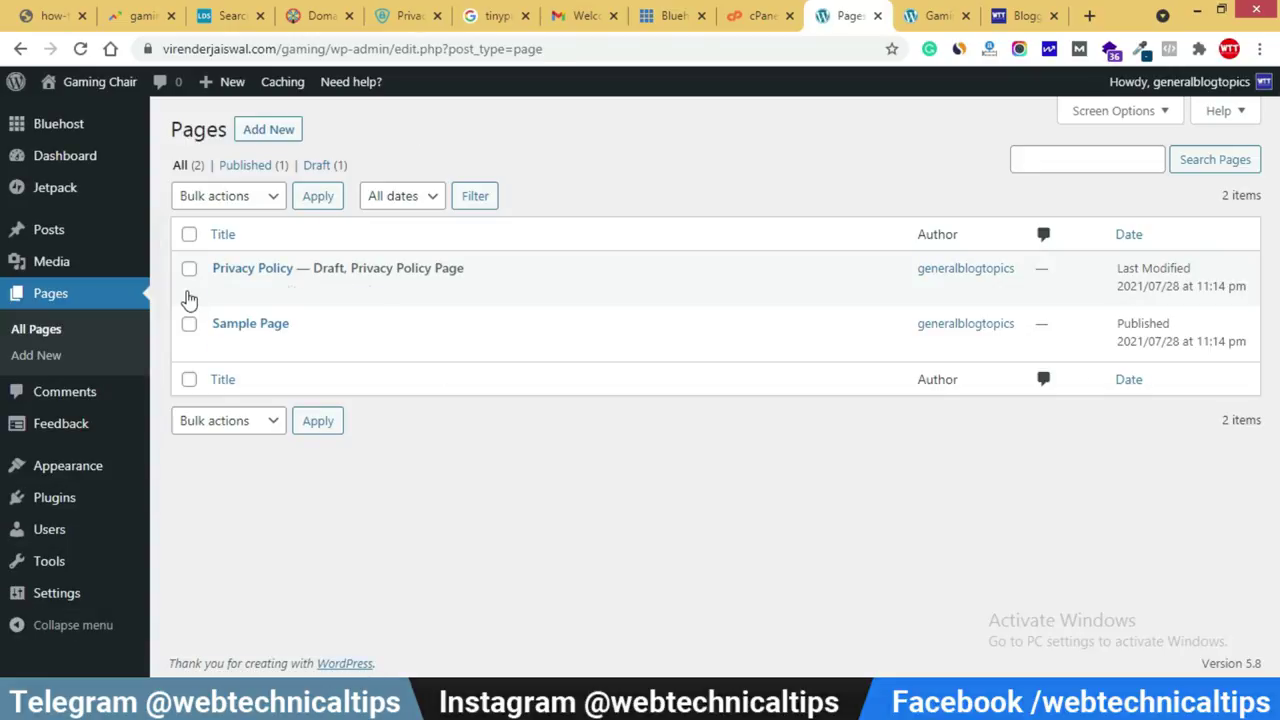
mouse_move(309, 350)
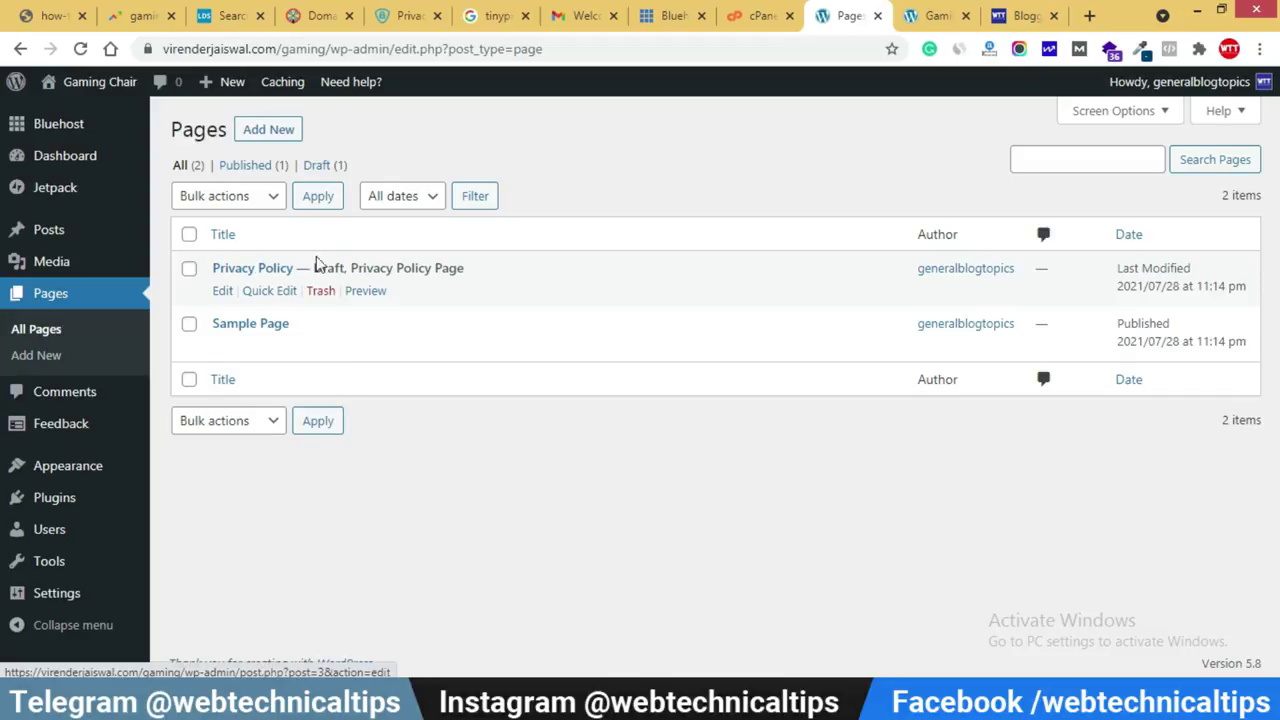
mouse_move(228, 300)
click(266, 290)
click(878, 391)
click(826, 416)
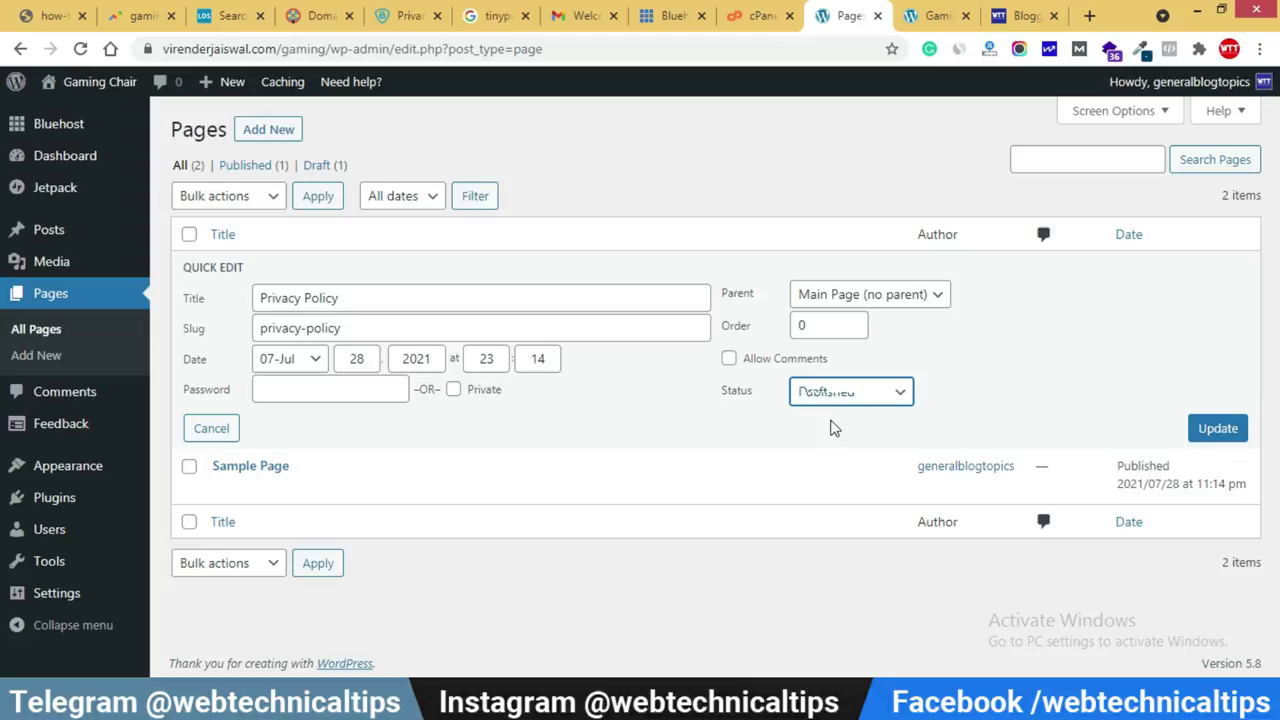
click(1218, 428)
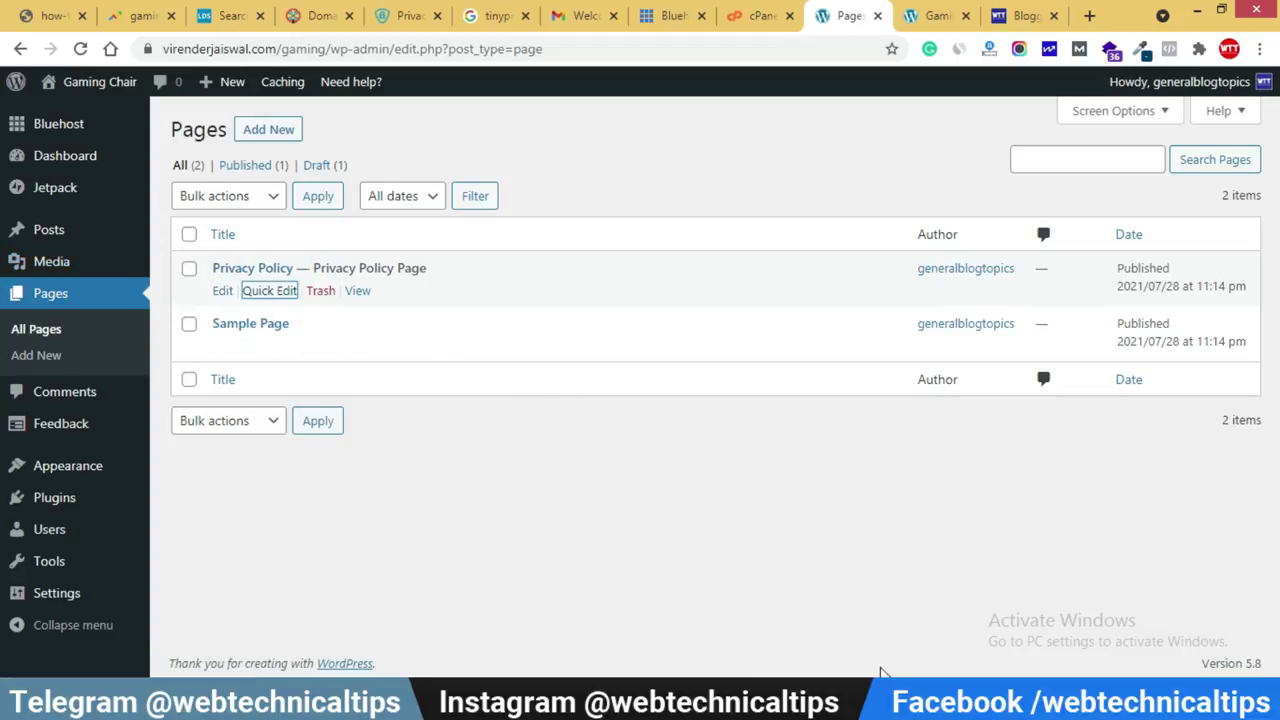
key(alt+Tab)
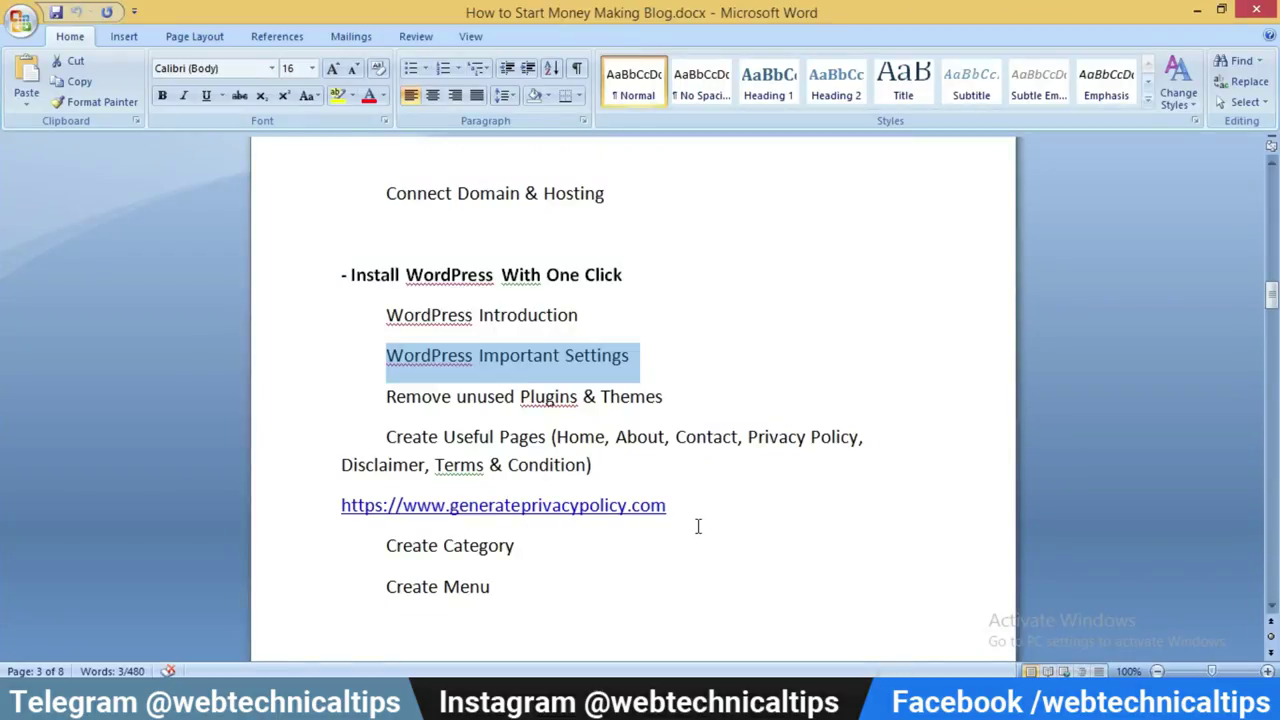
drag(675, 505, 334, 505)
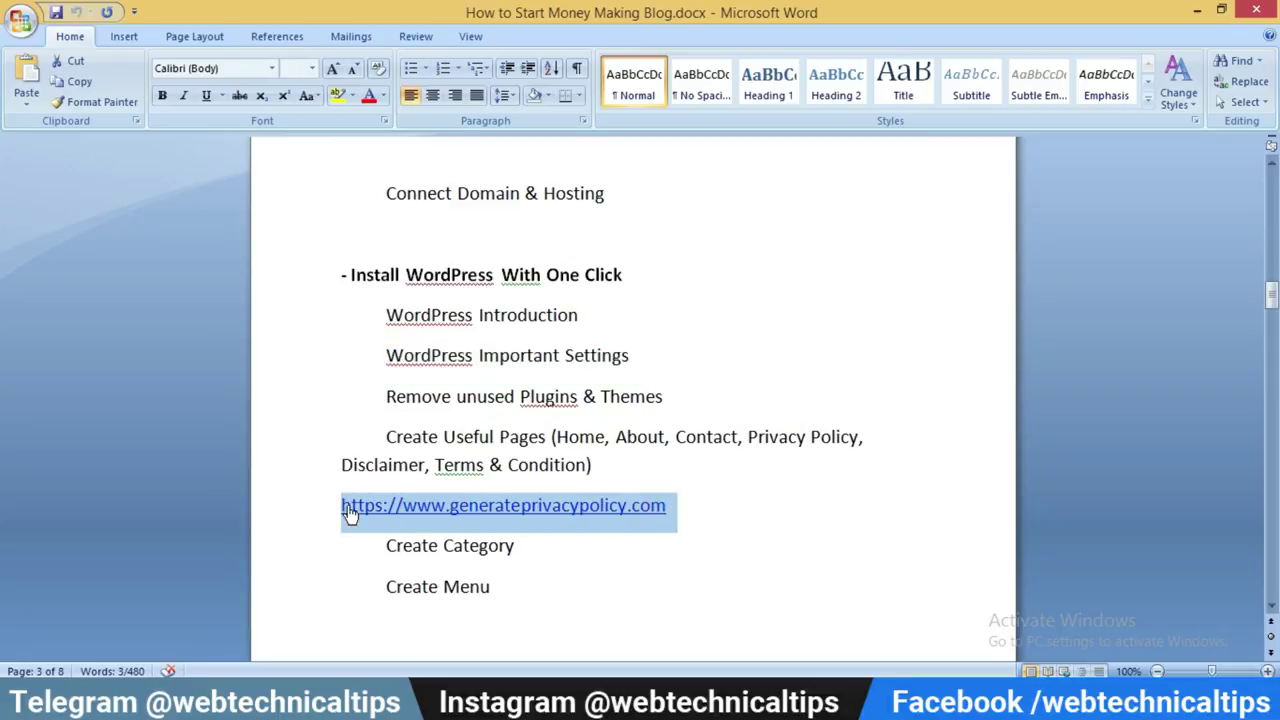
key(alt+Tab)
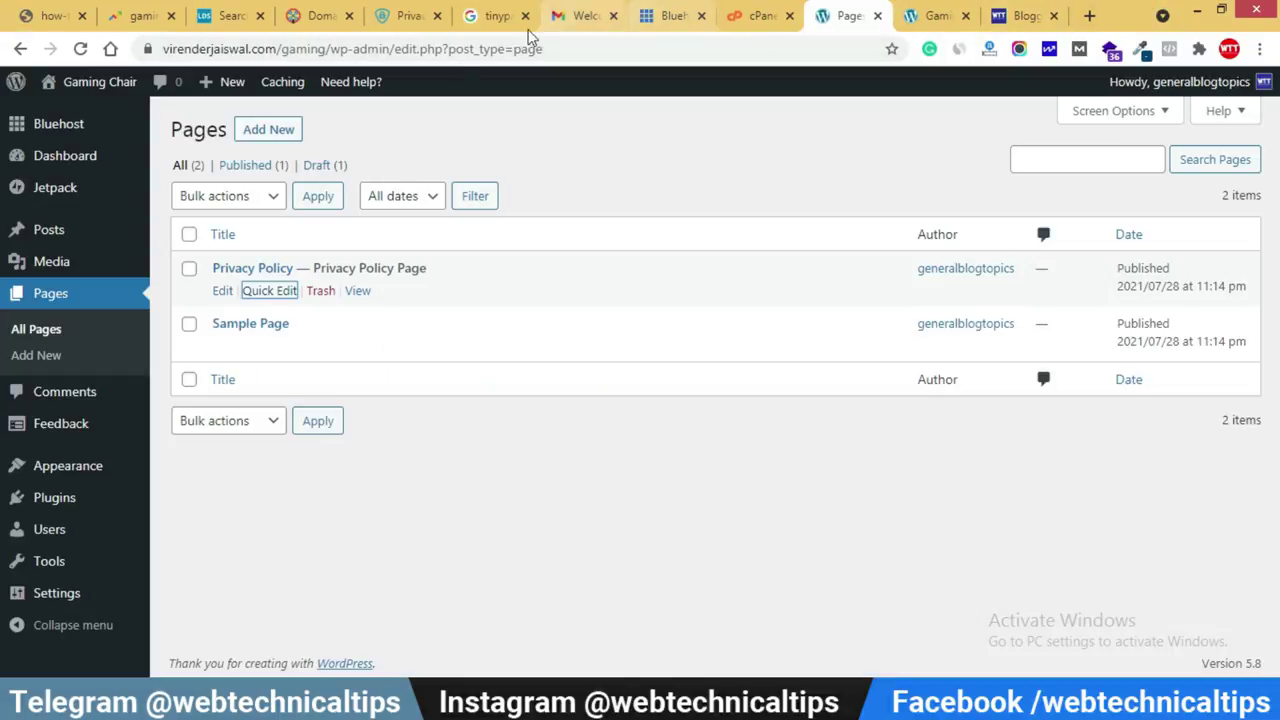
In the privacy policy generator, enter company name Gaming, website name Gamings and website URL Gamingzone.com, and continue to the country details.
click(403, 18)
click(764, 351)
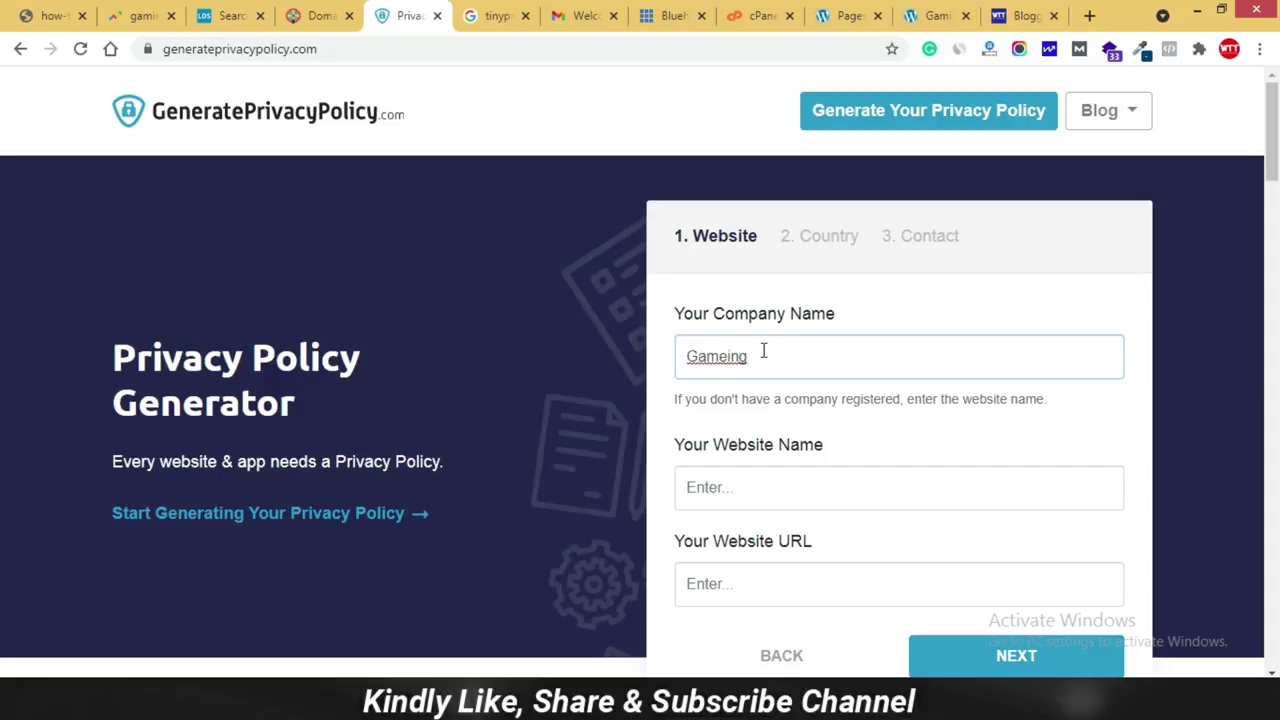
key(BackSpace)
drag(772, 363, 669, 364)
key(ctrl+c)
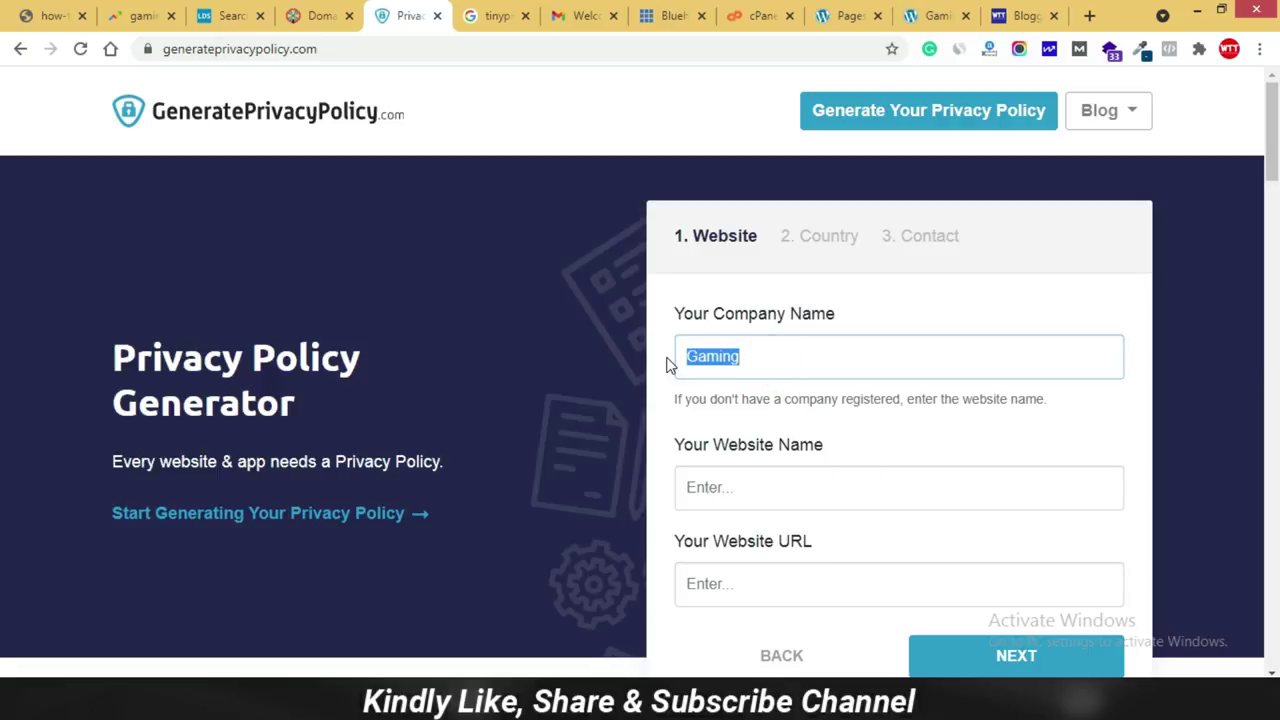
click(726, 477)
key(ctrl+v)
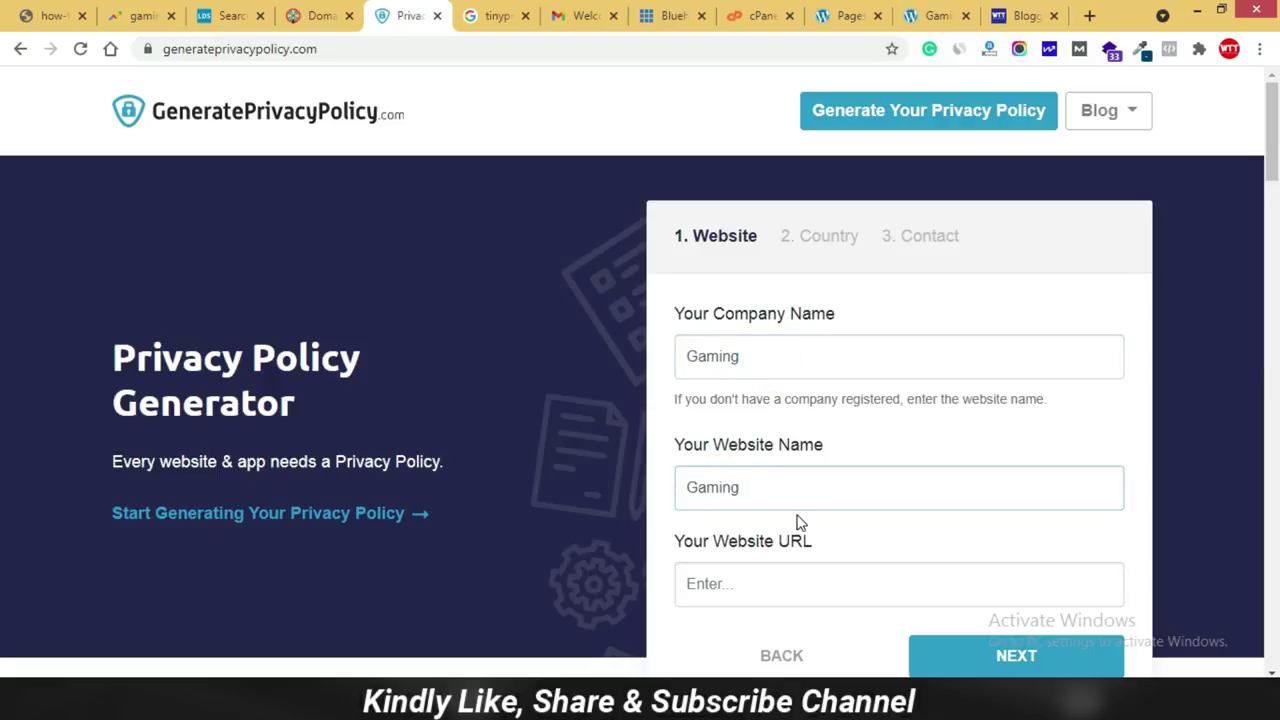
click(765, 572)
key(ctrl+v)
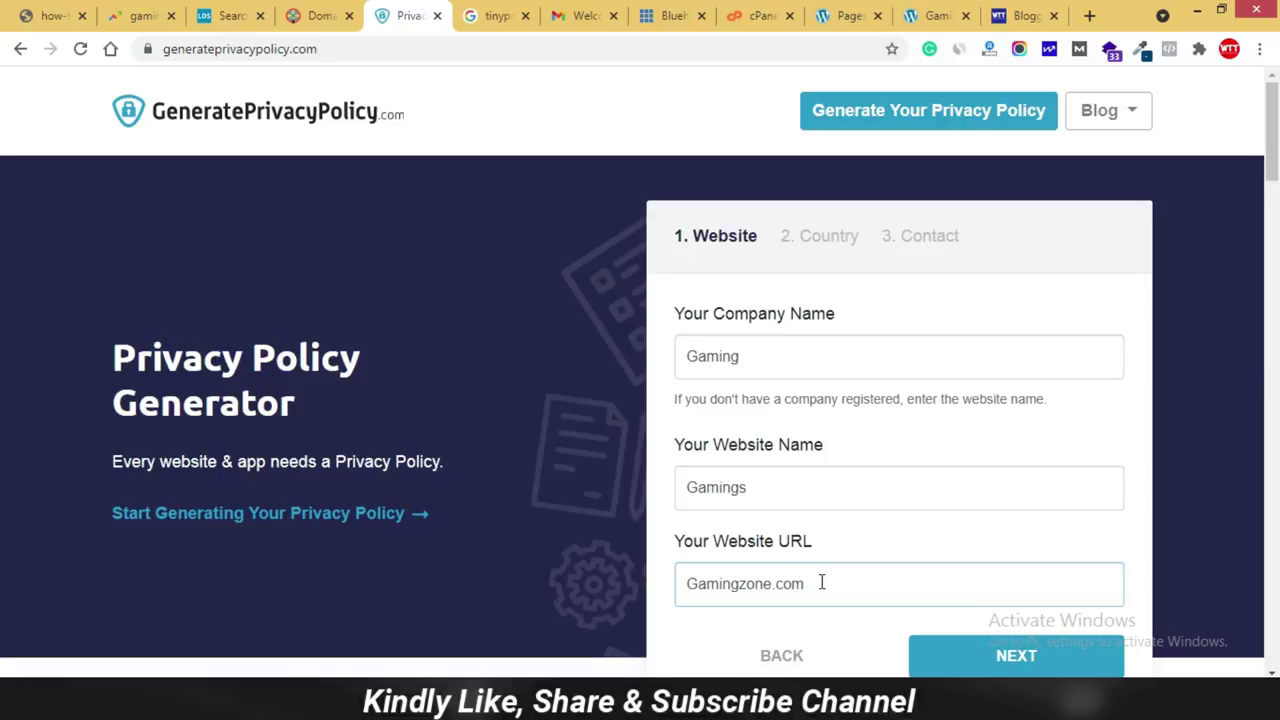
scroll(789, 375, down, 2)
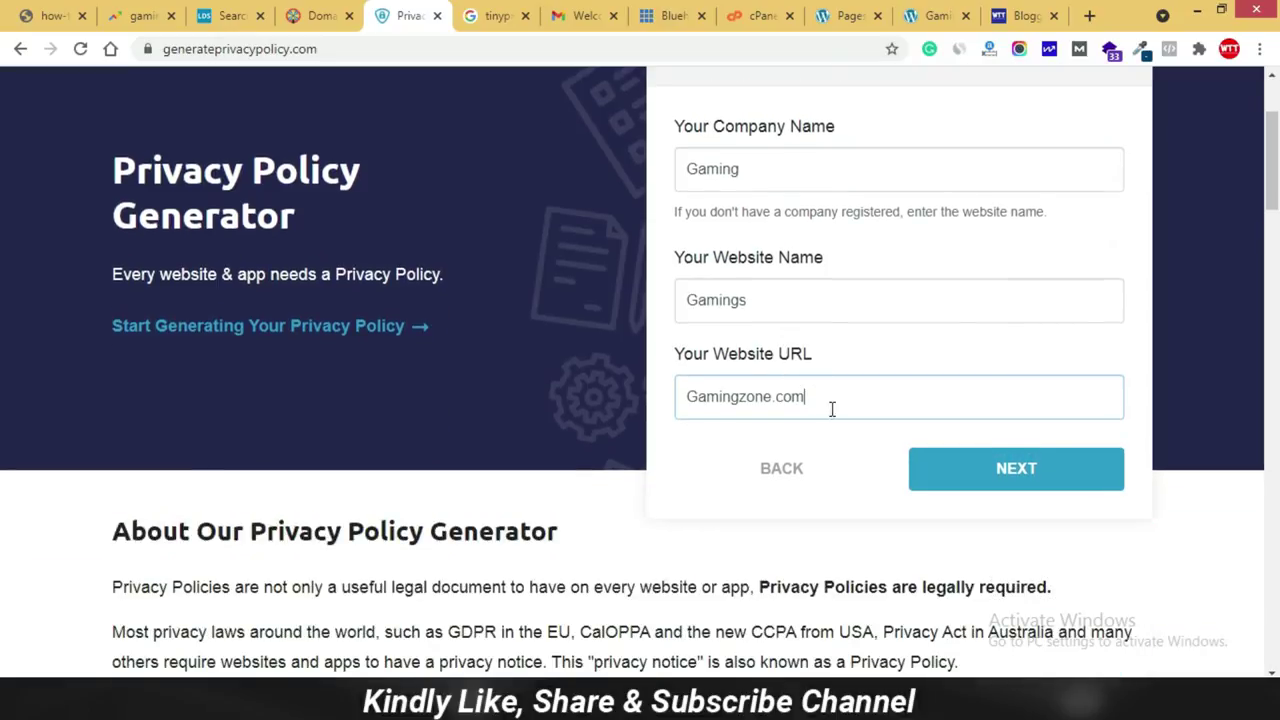
click(1036, 482)
Set the country to India and the state to Andhra Pradesh, and continue to the contact details.
click(805, 233)
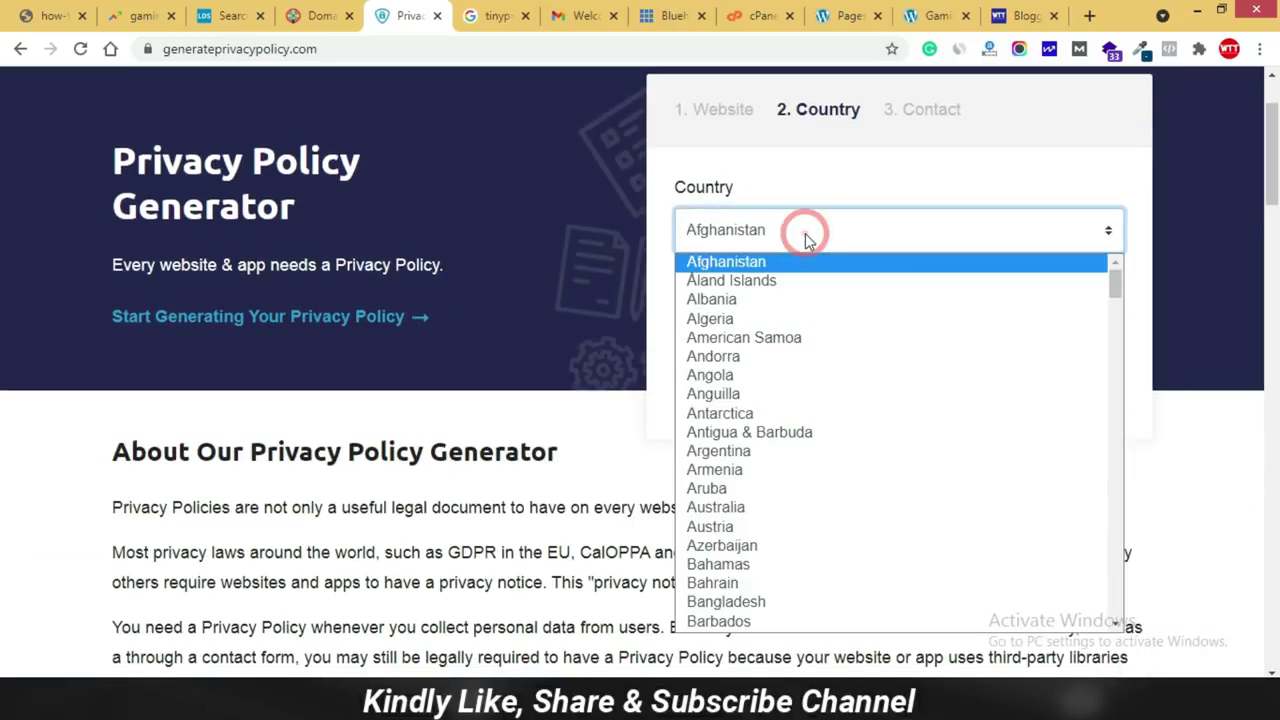
text(i)
scroll(785, 300, up, 1)
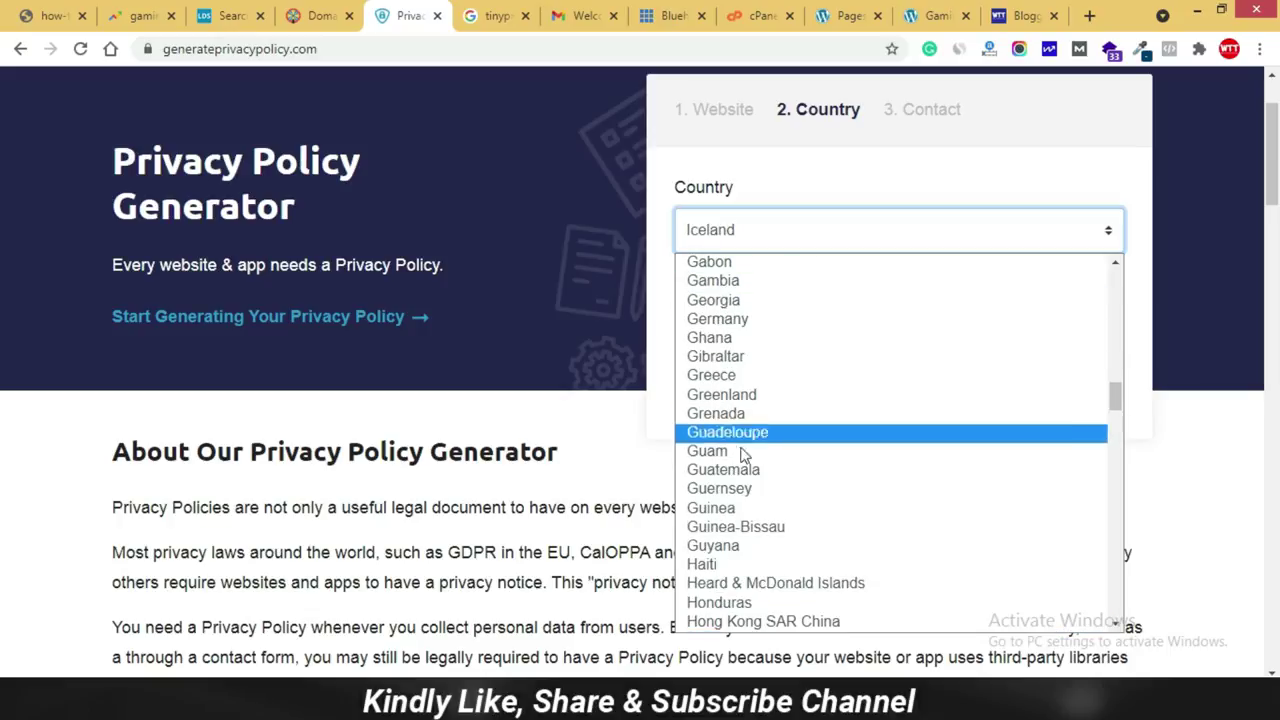
scroll(720, 558, down, 1)
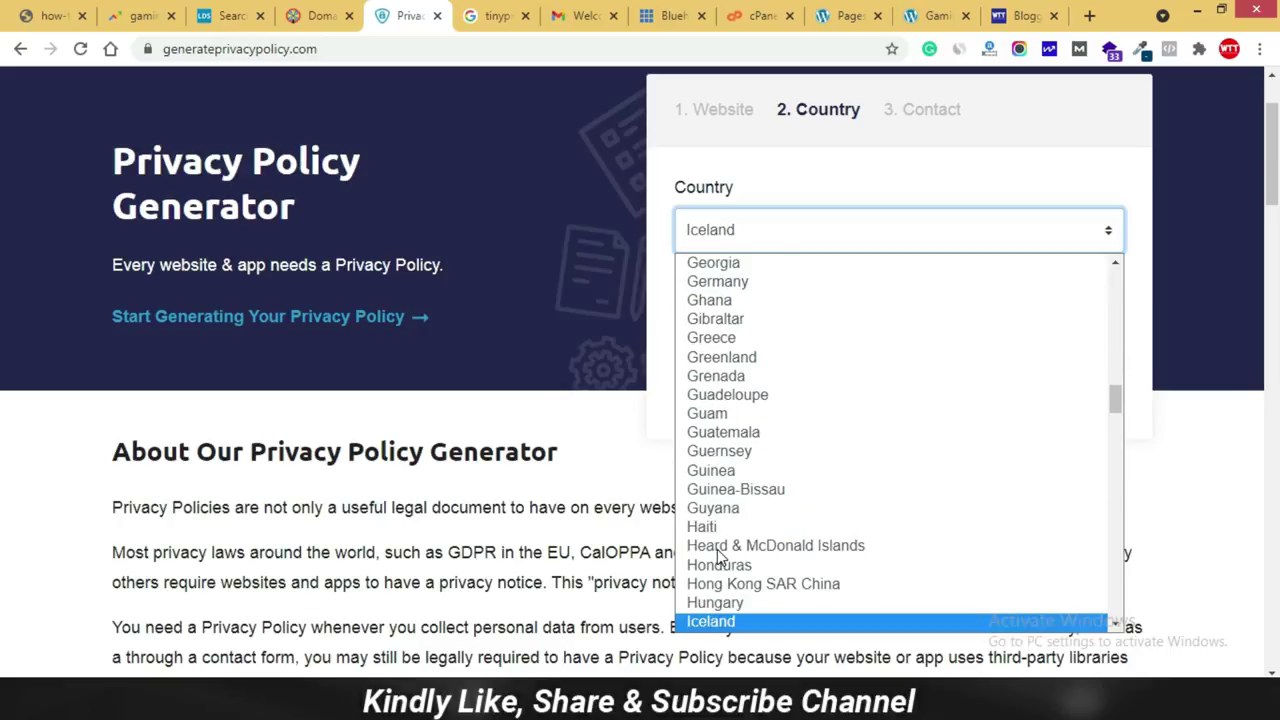
key(Down)
click(712, 614)
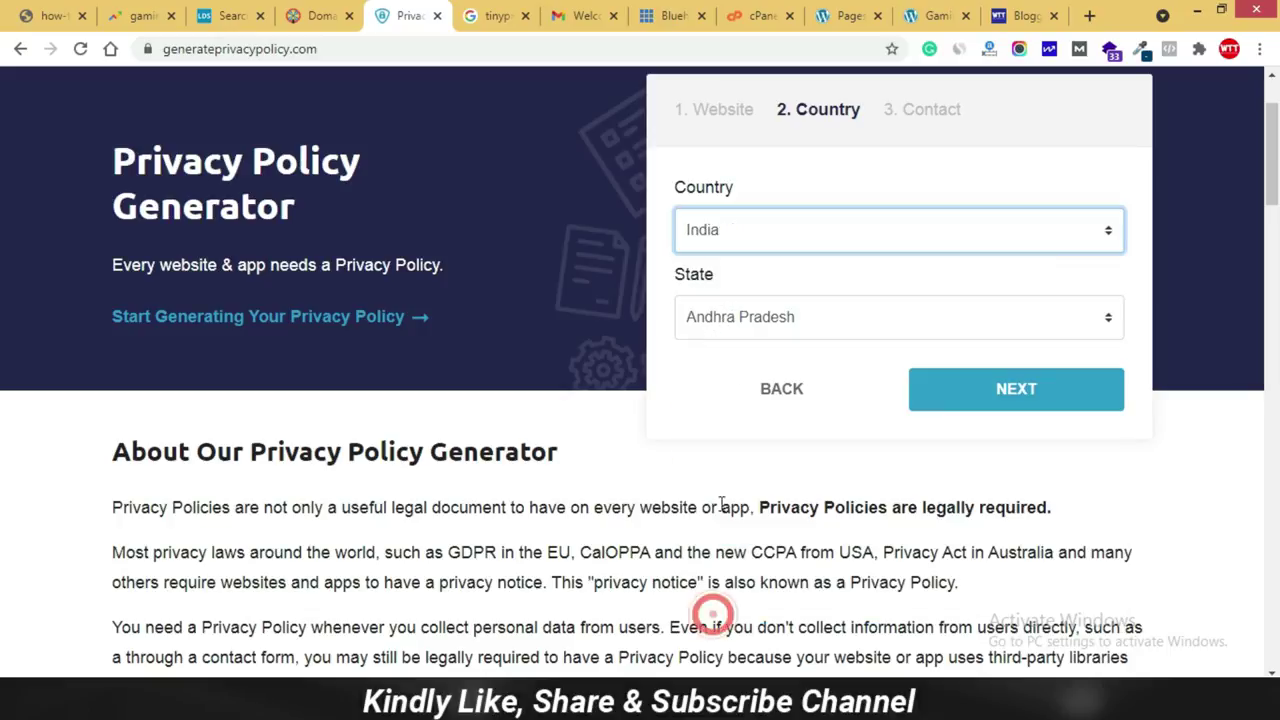
click(762, 330)
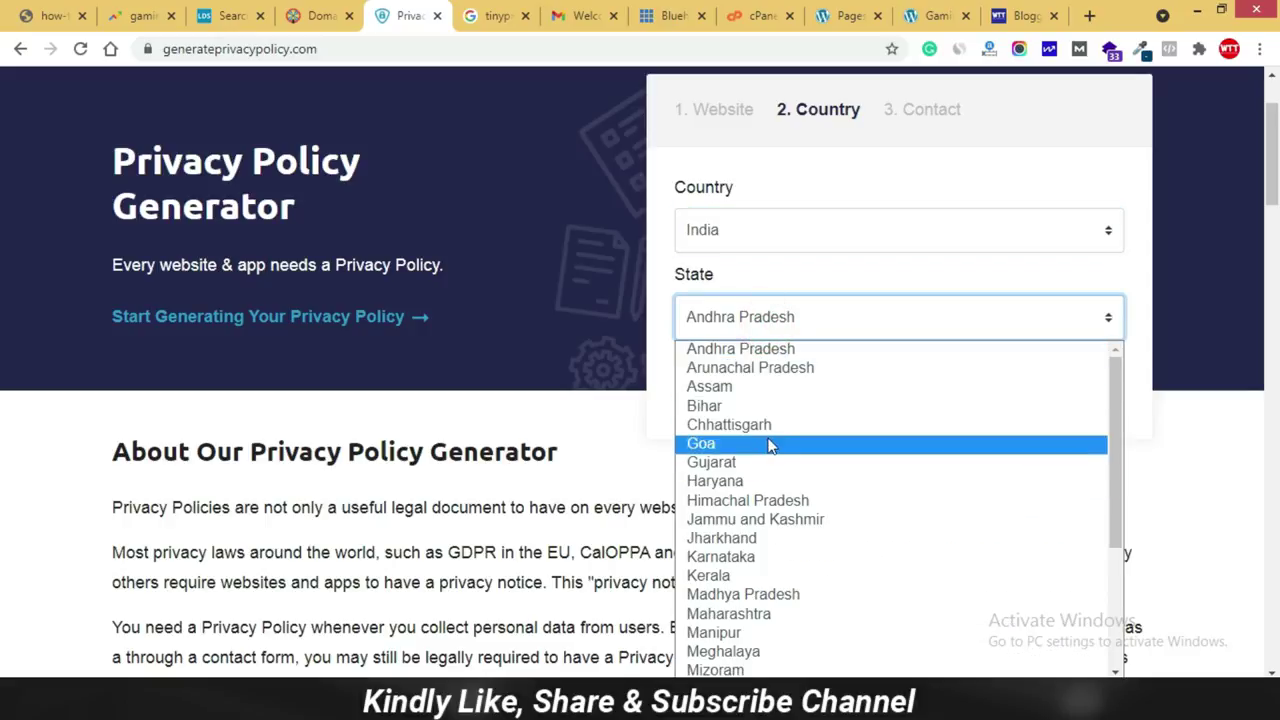
click(763, 349)
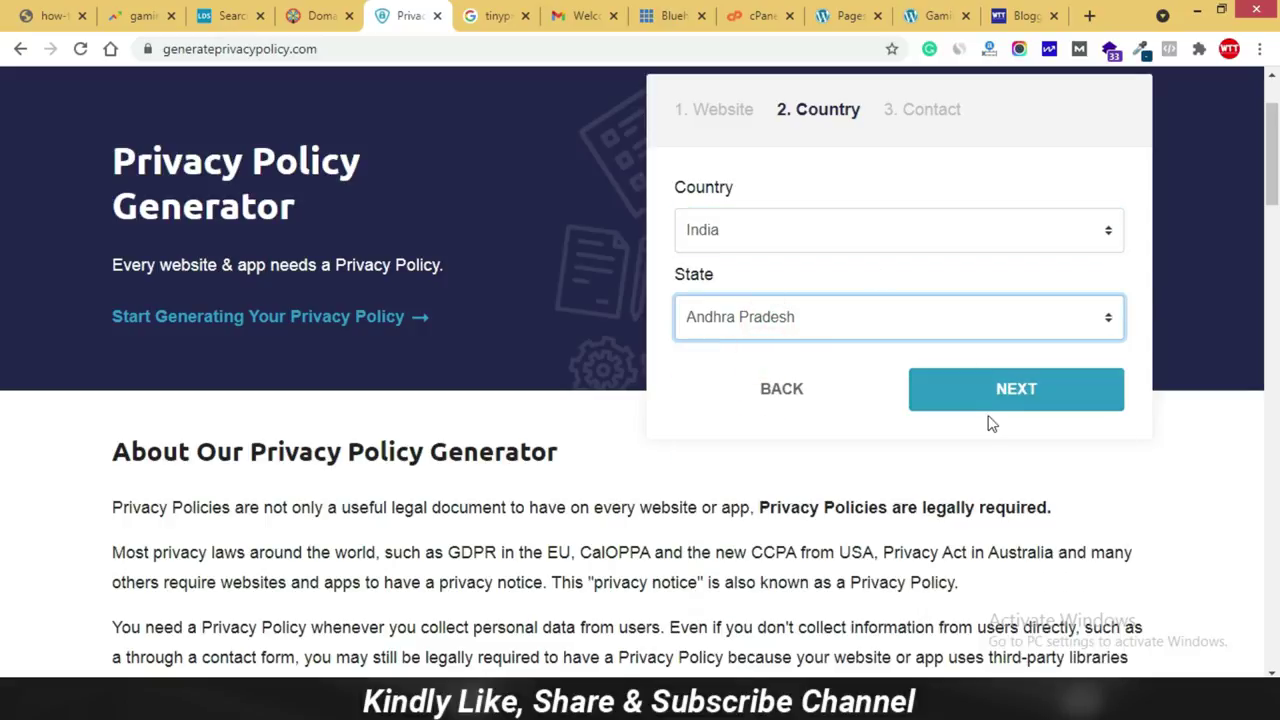
click(1055, 392)
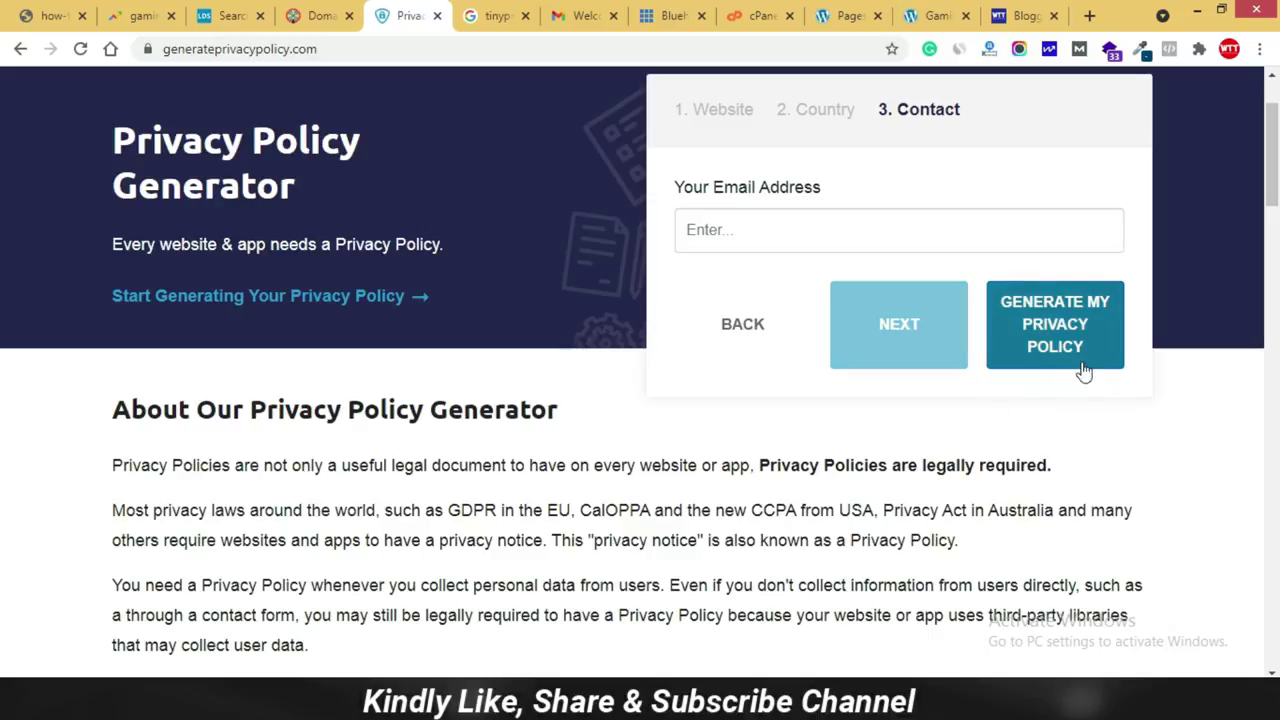
Enter the contact email address and generate the privacy policy.
click(1043, 323)
click(770, 268)
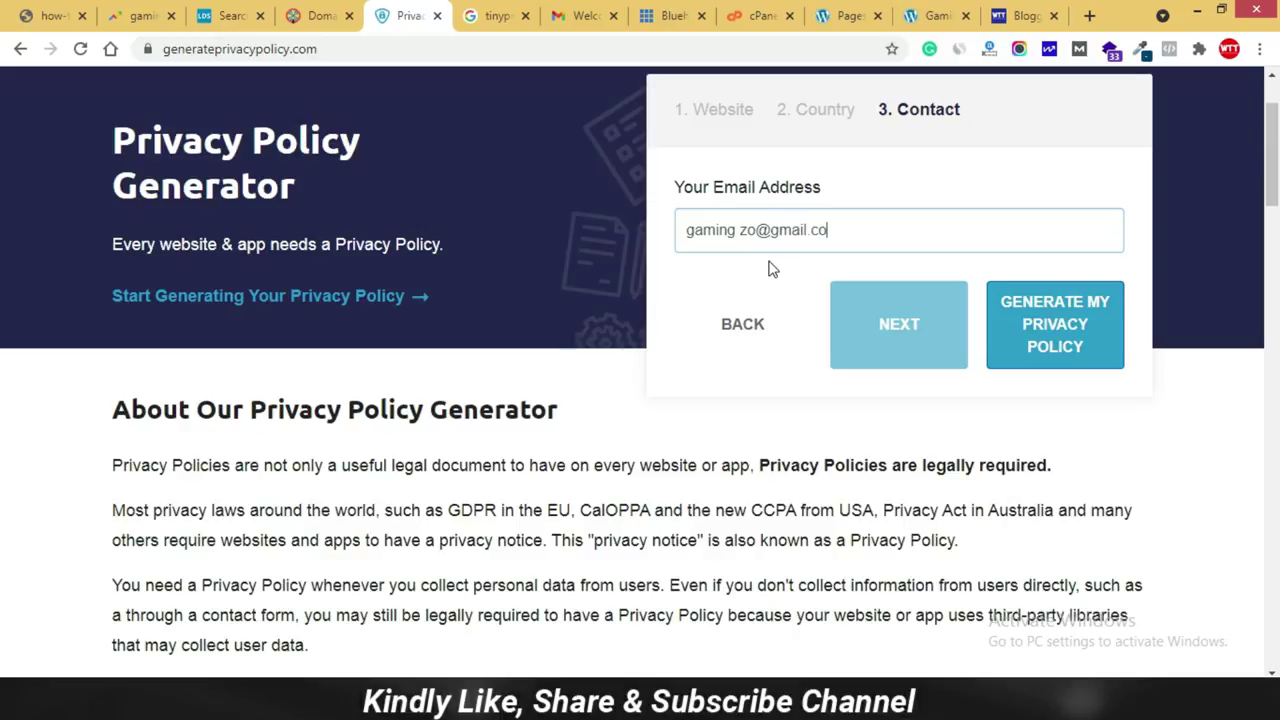
click(1082, 332)
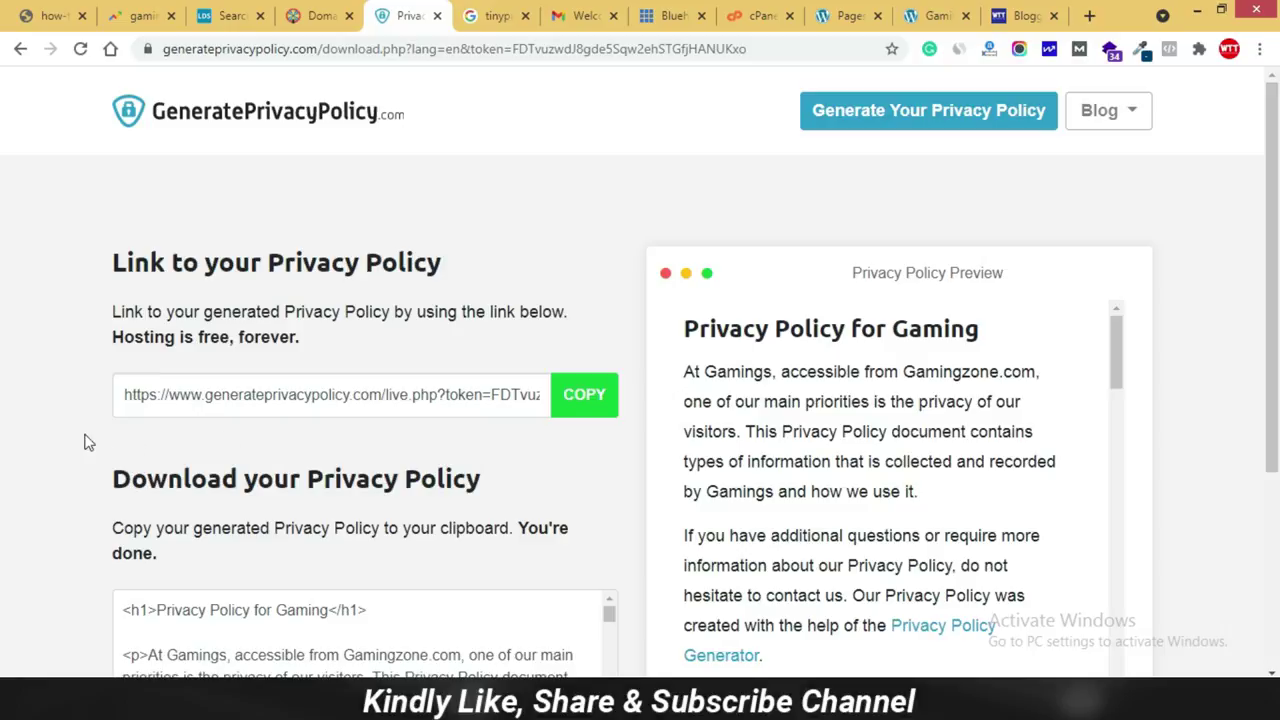
Look through the generated privacy policy preview and copy the full policy text to the clipboard.
scroll(1236, 421, down, 3)
scroll(1123, 394, down, 10)
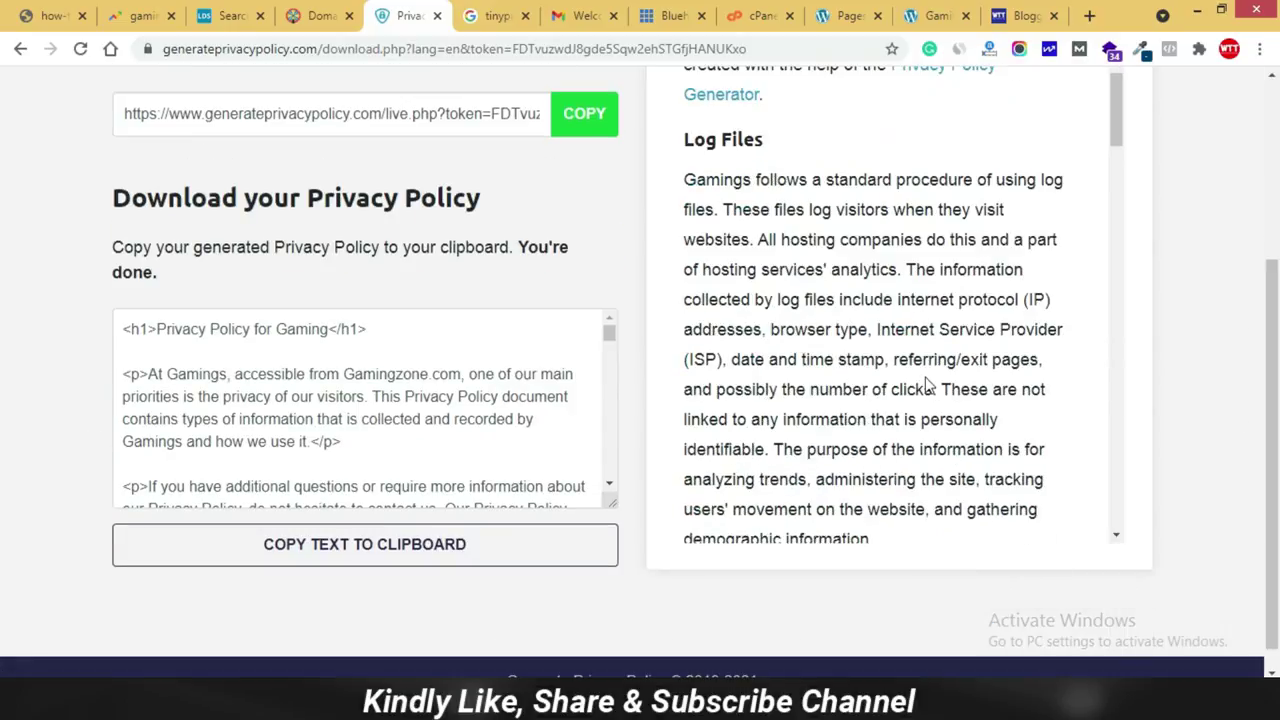
click(428, 556)
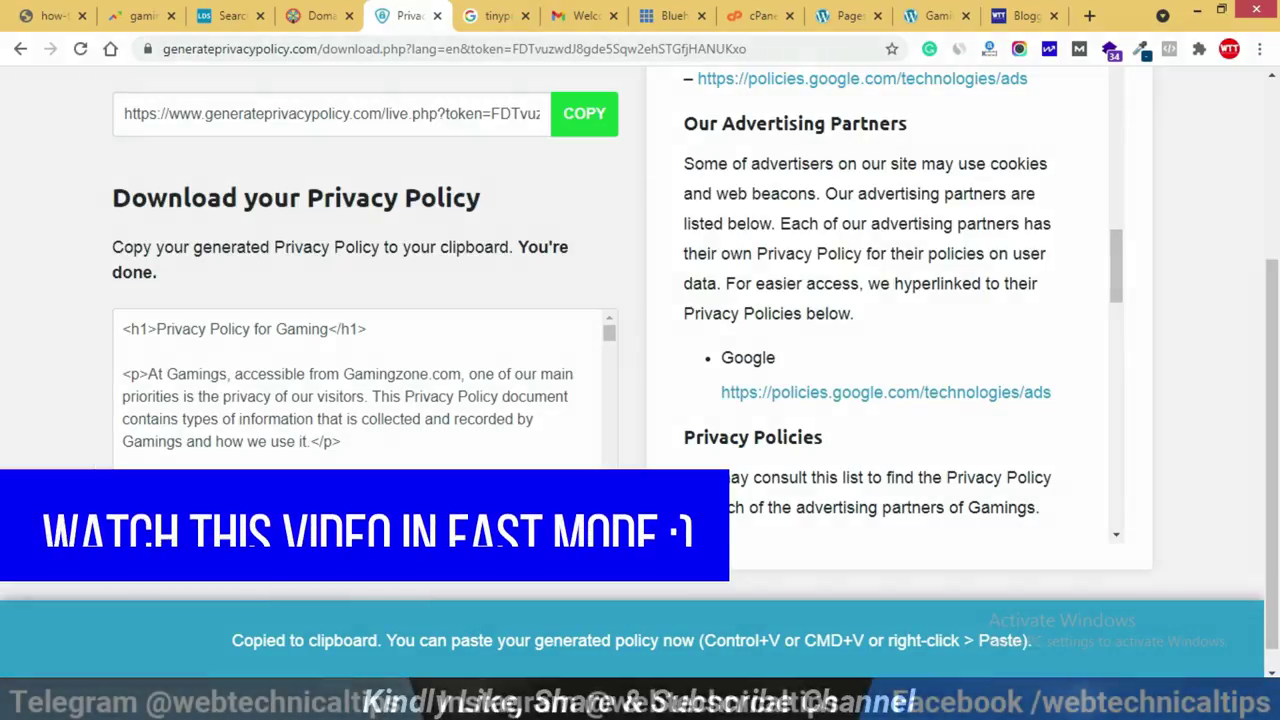
click(469, 408)
key(ctrl+a)
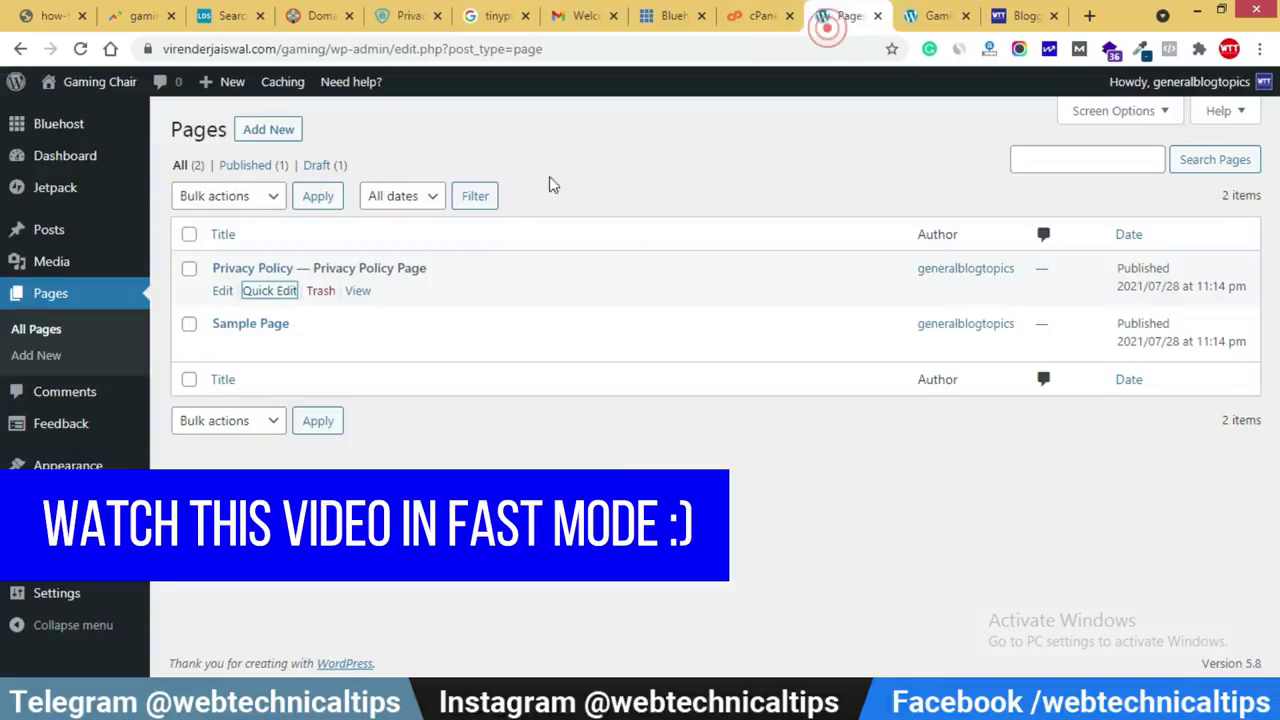
Open the WordPress Privacy Policy page for editing and delete all the suggested content below its title.
click(848, 15)
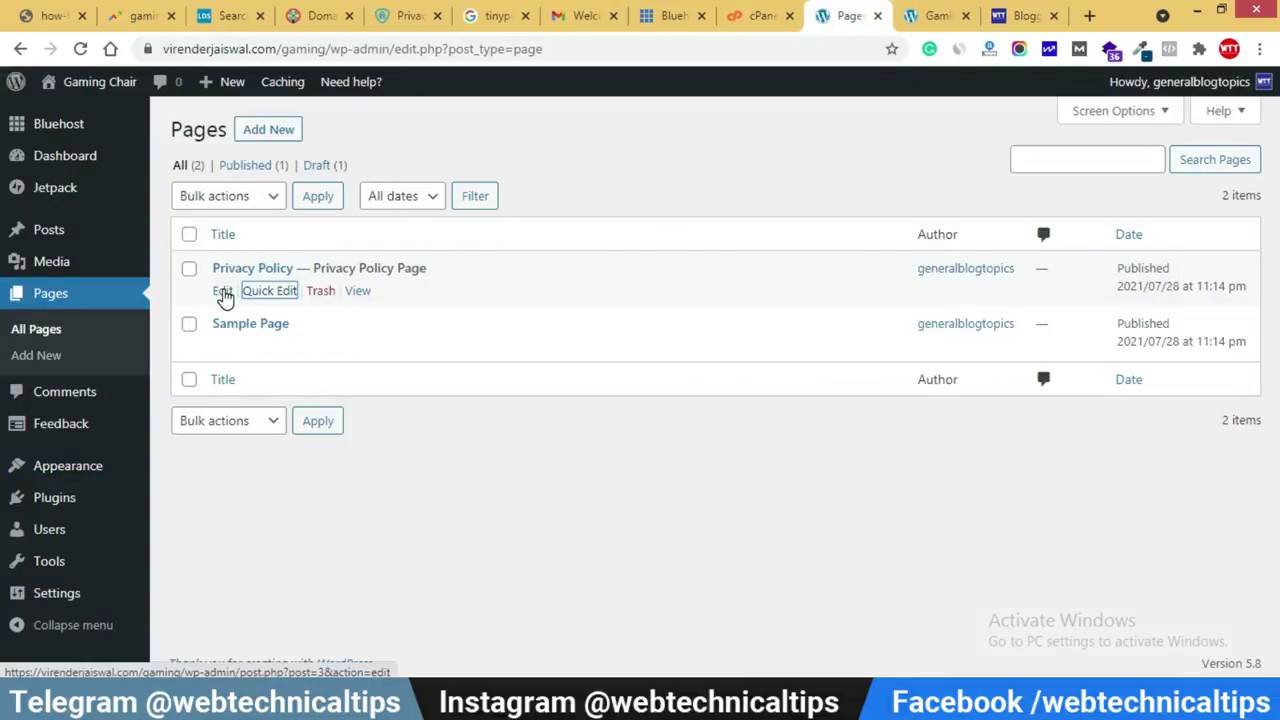
click(222, 291)
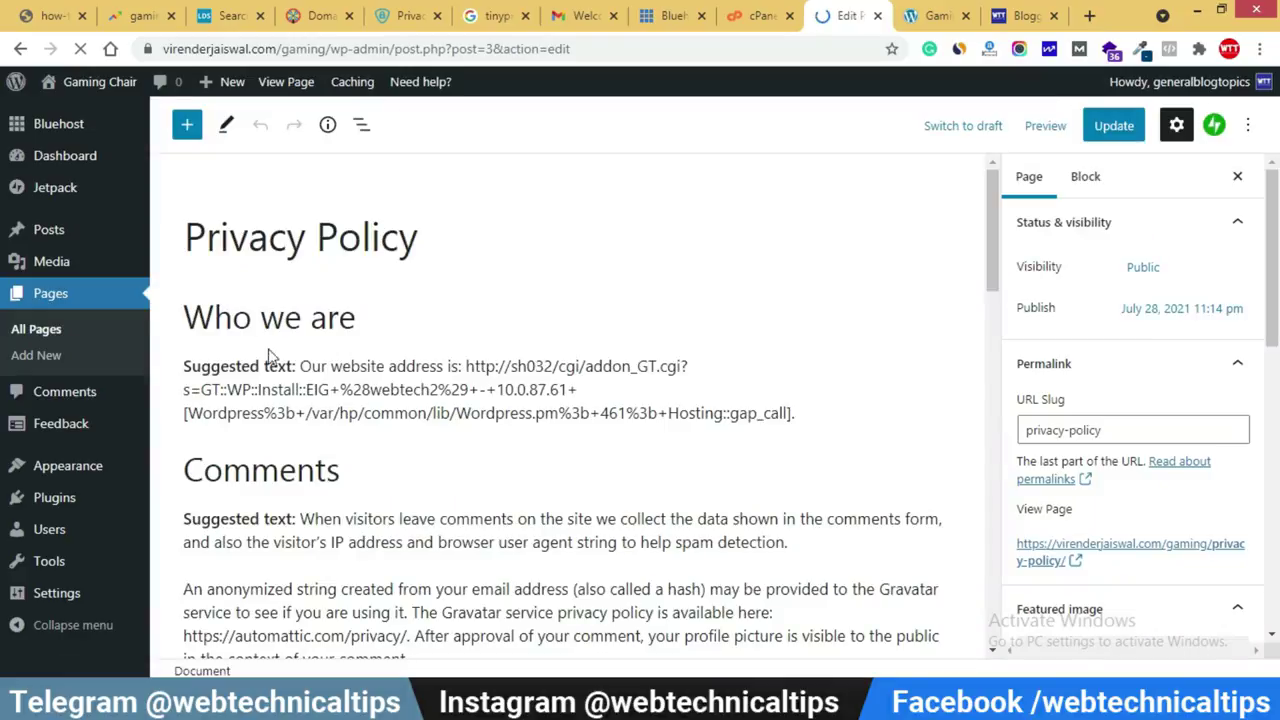
click(355, 317)
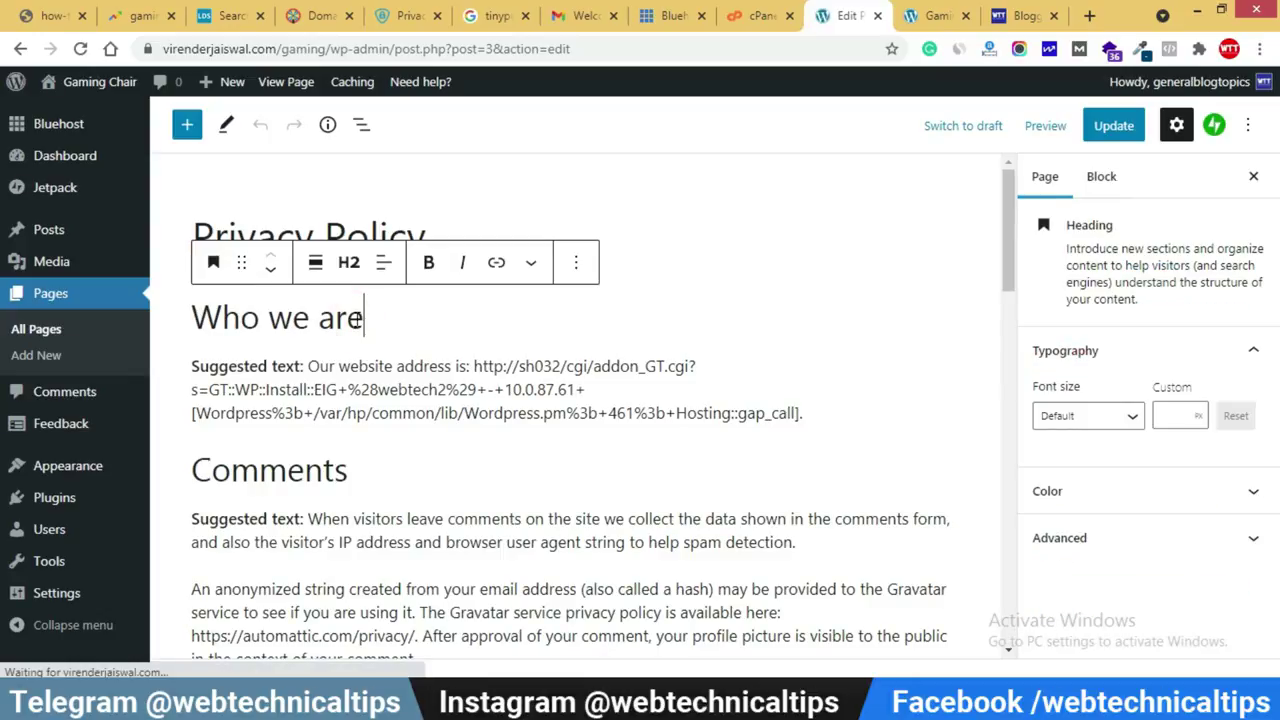
triple_click(357, 318)
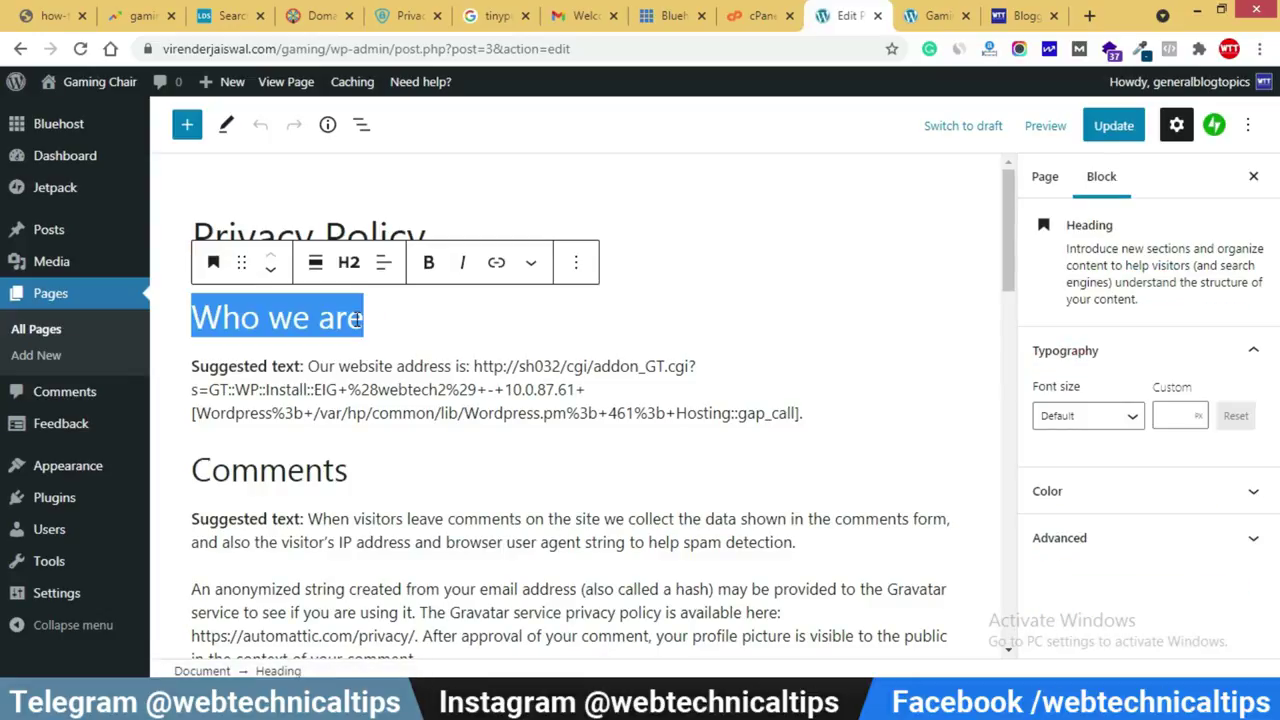
key(BackSpace)
drag(196, 317, 918, 620)
key(BackSpace)
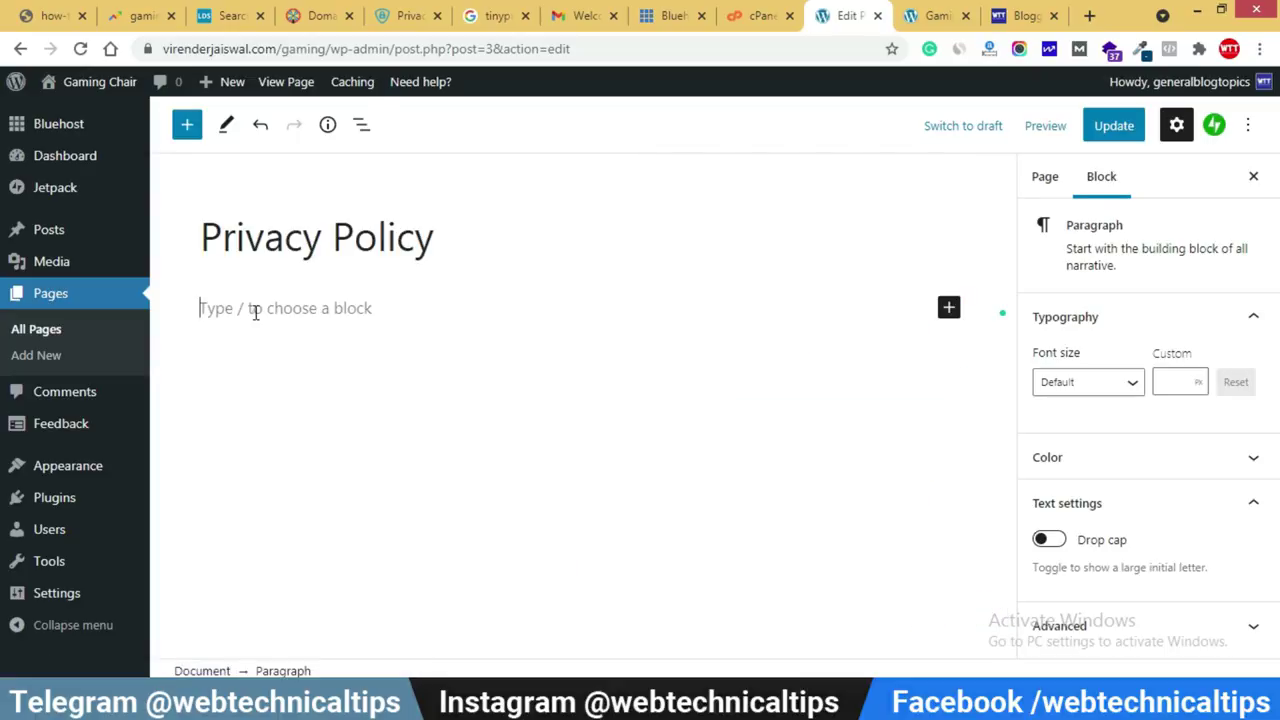
Paste the copied privacy policy into the page body, look it over and update the Privacy Policy page.
key(ctrl+v)
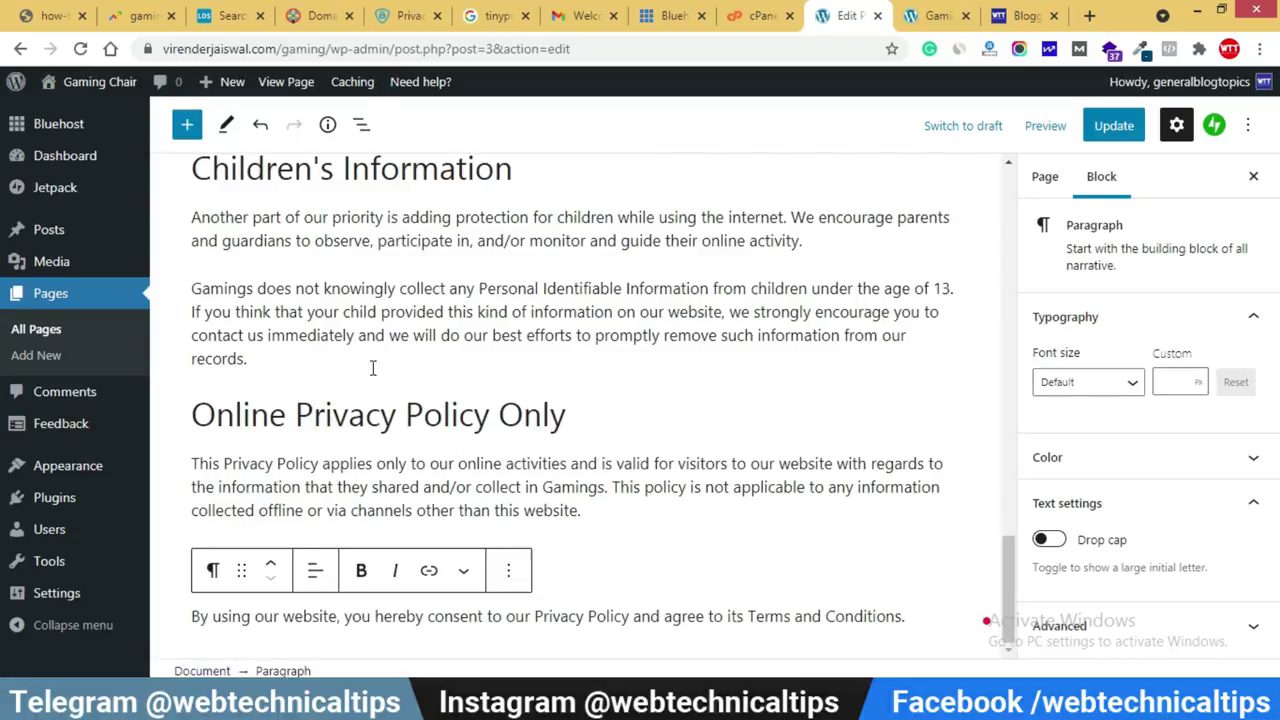
scroll(612, 466, up, 15)
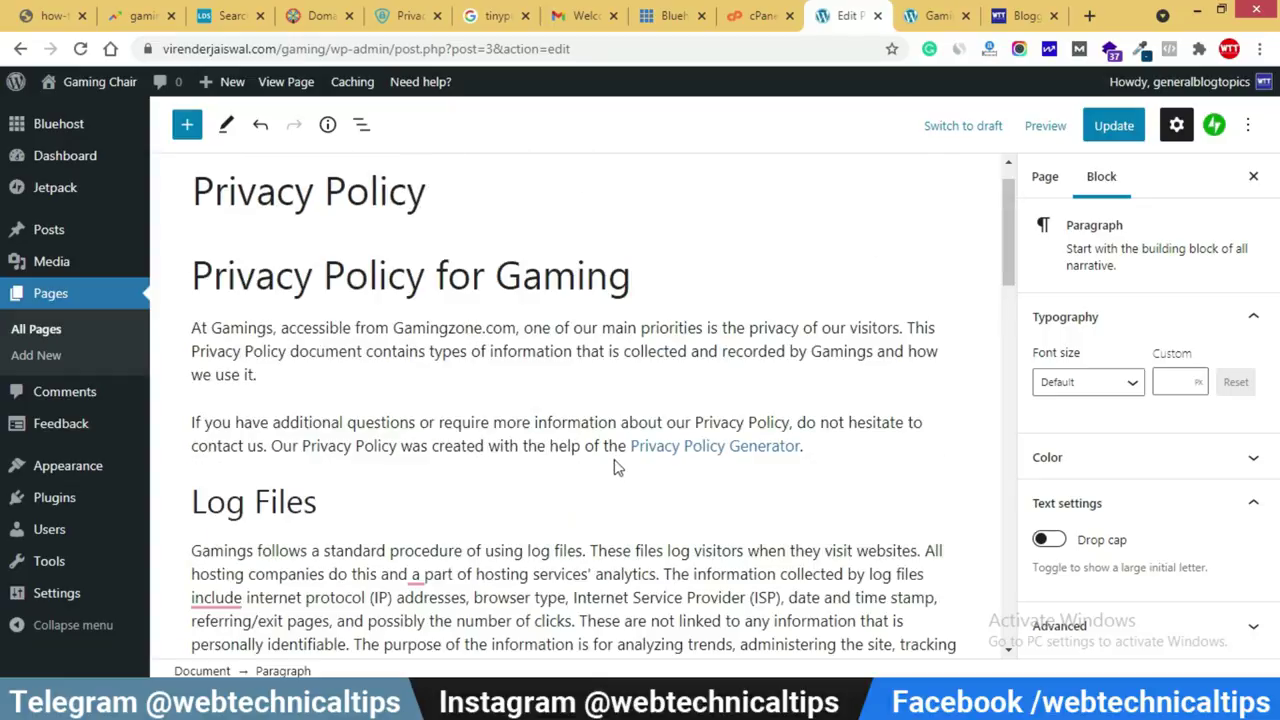
scroll(620, 460, down, 5)
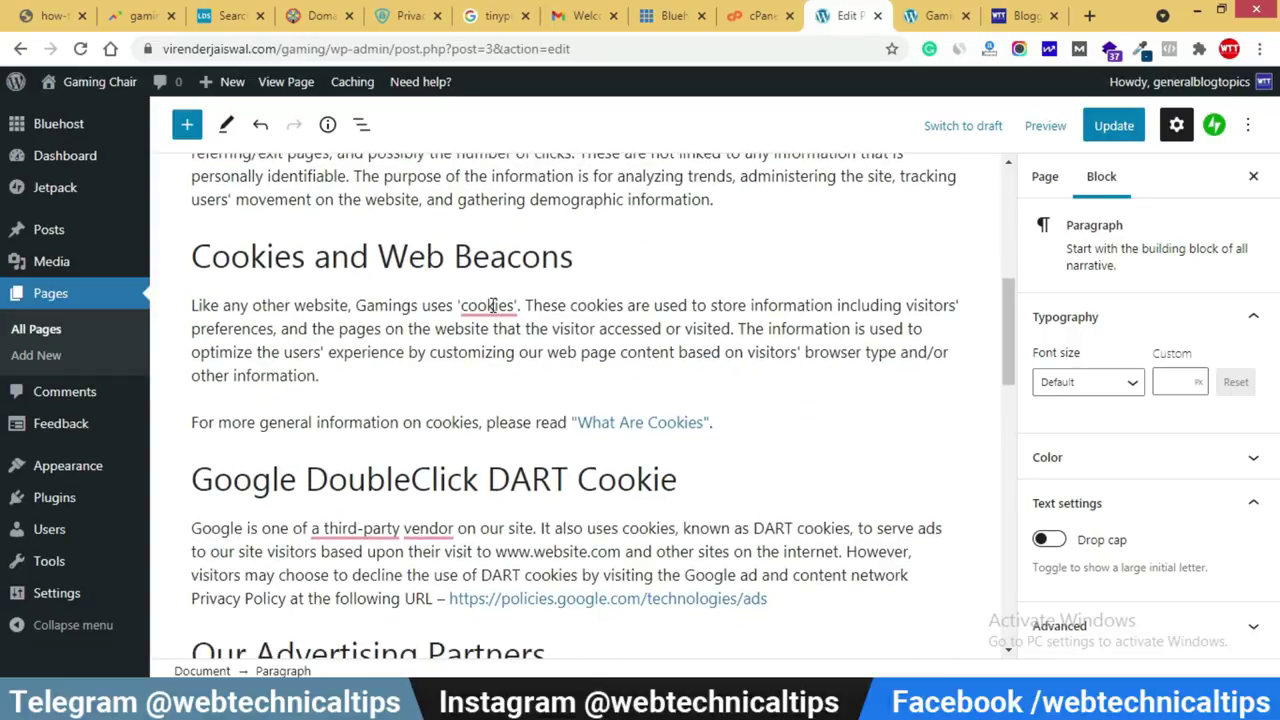
scroll(570, 540, down, 3)
scroll(440, 520, down, 5)
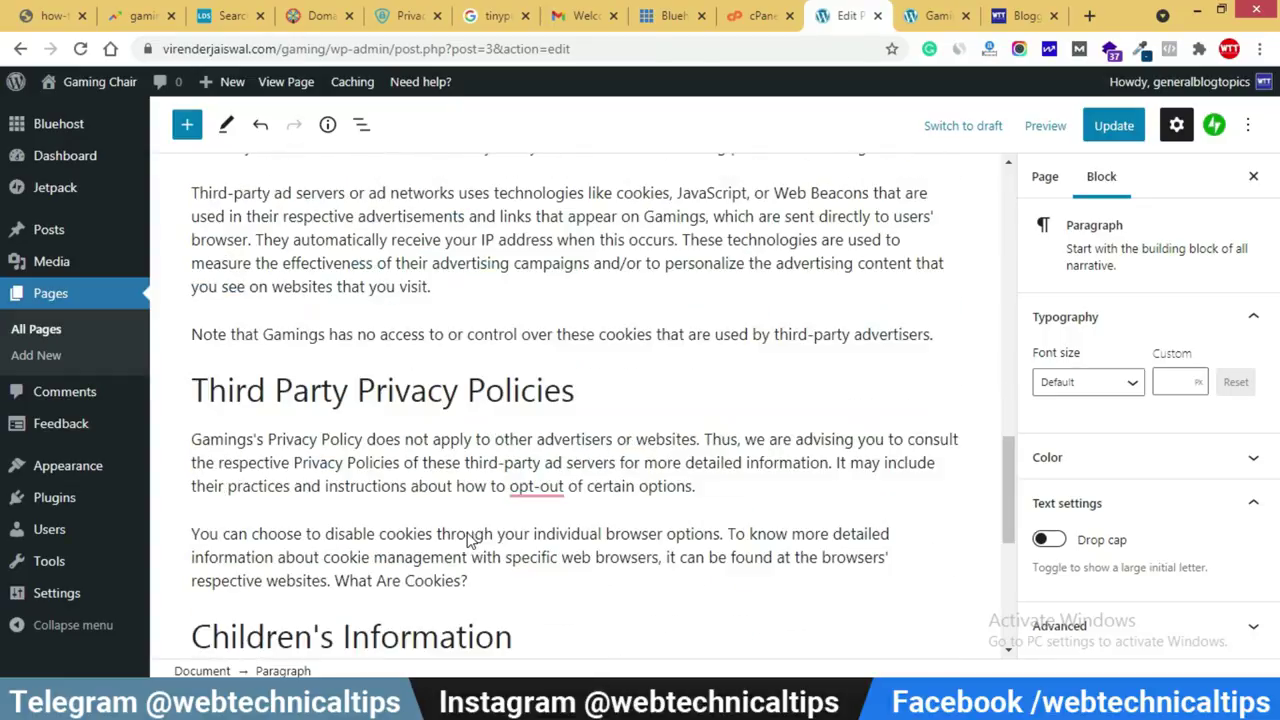
scroll(549, 525, down, 6)
scroll(520, 515, up, 18)
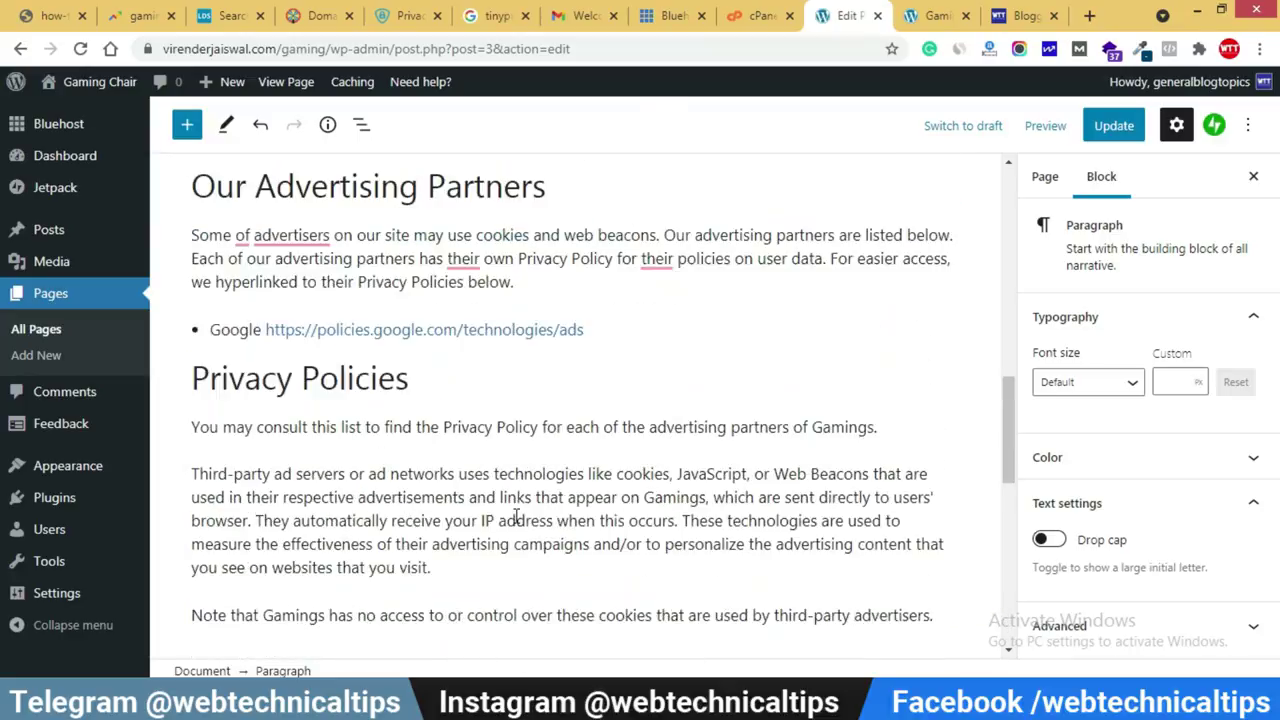
scroll(492, 510, up, 3)
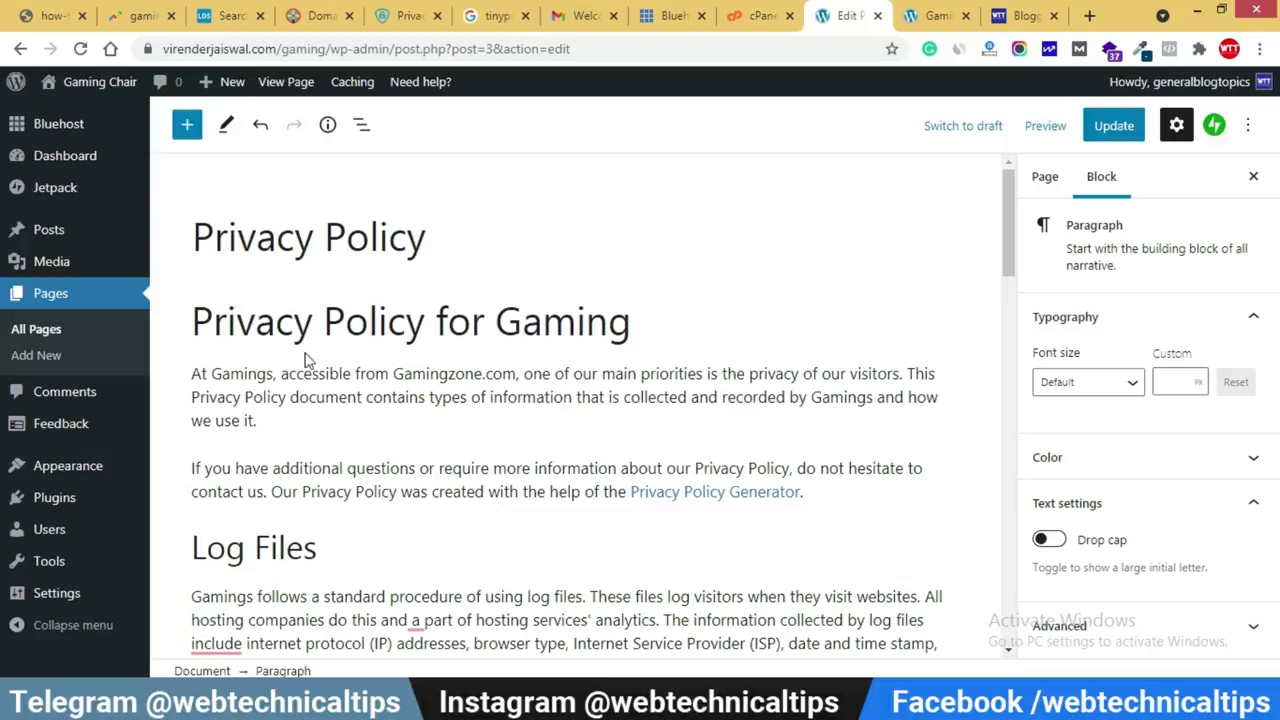
click(1113, 133)
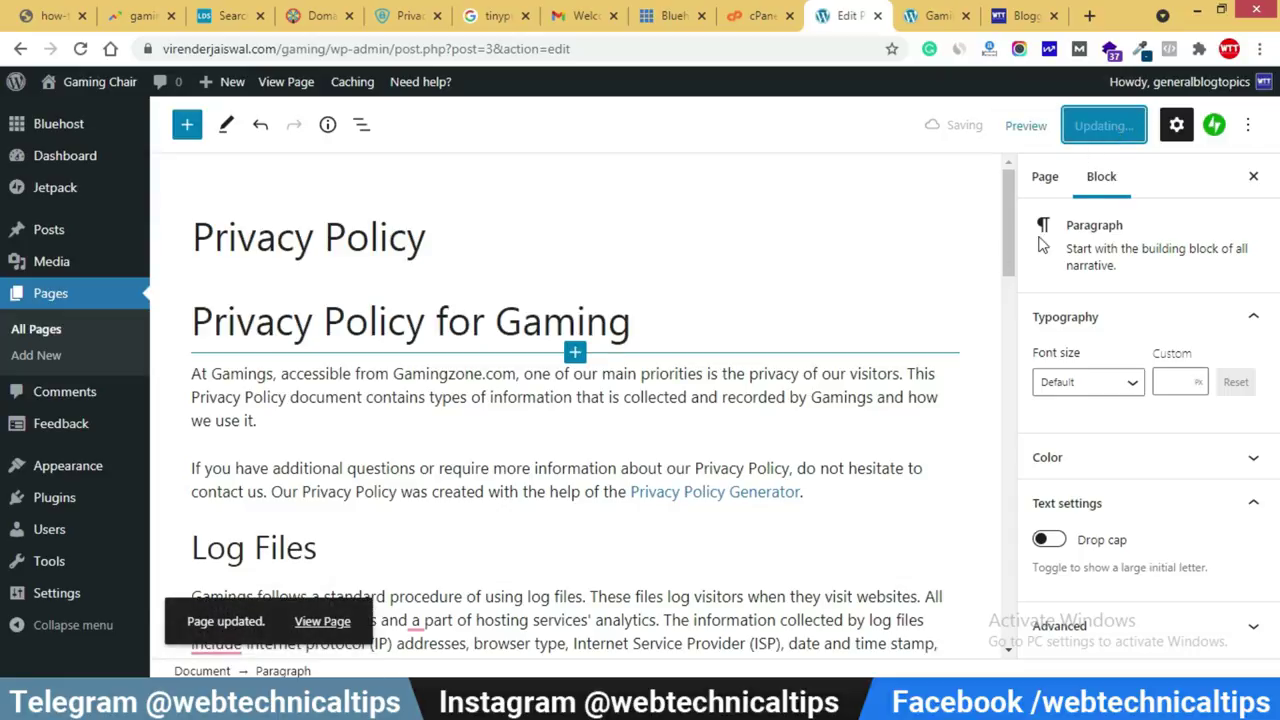
click(1115, 130)
Open the privacy policy generator's home page and examine its Terms & Conditions and Disclaimer generator offers.
click(935, 16)
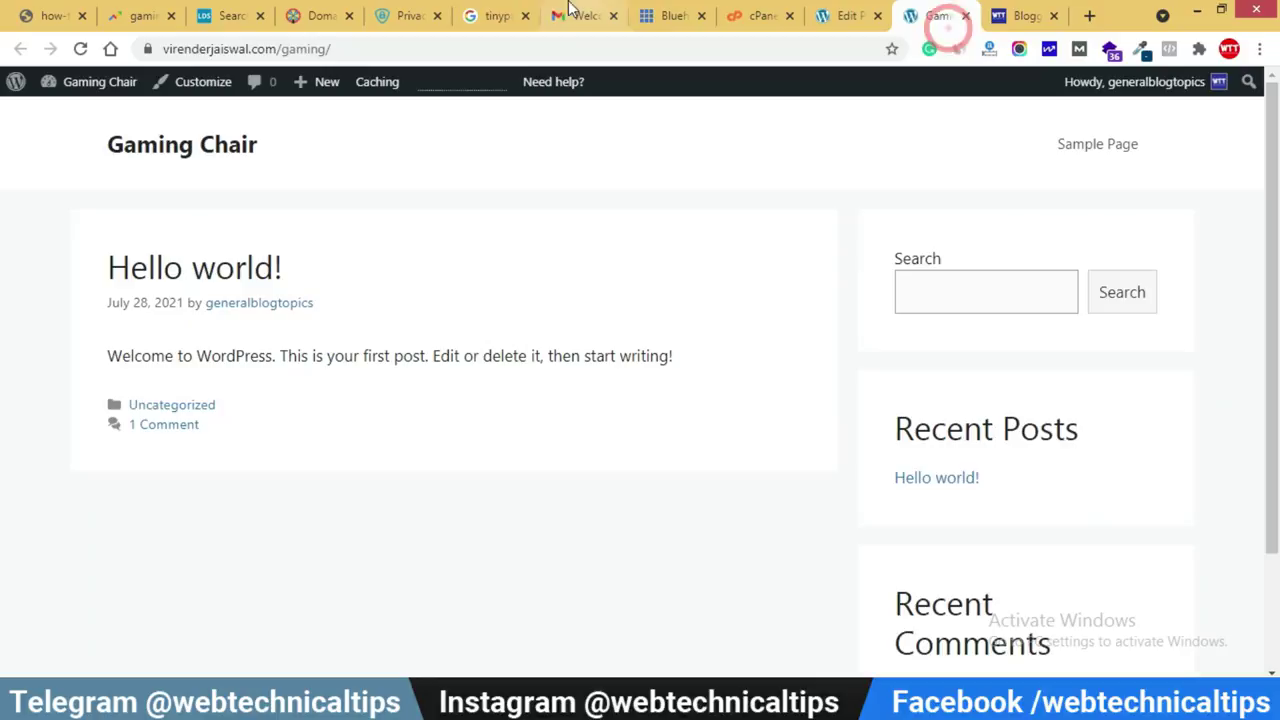
click(418, 15)
scroll(700, 430, up, 4)
scroll(648, 450, up, 5)
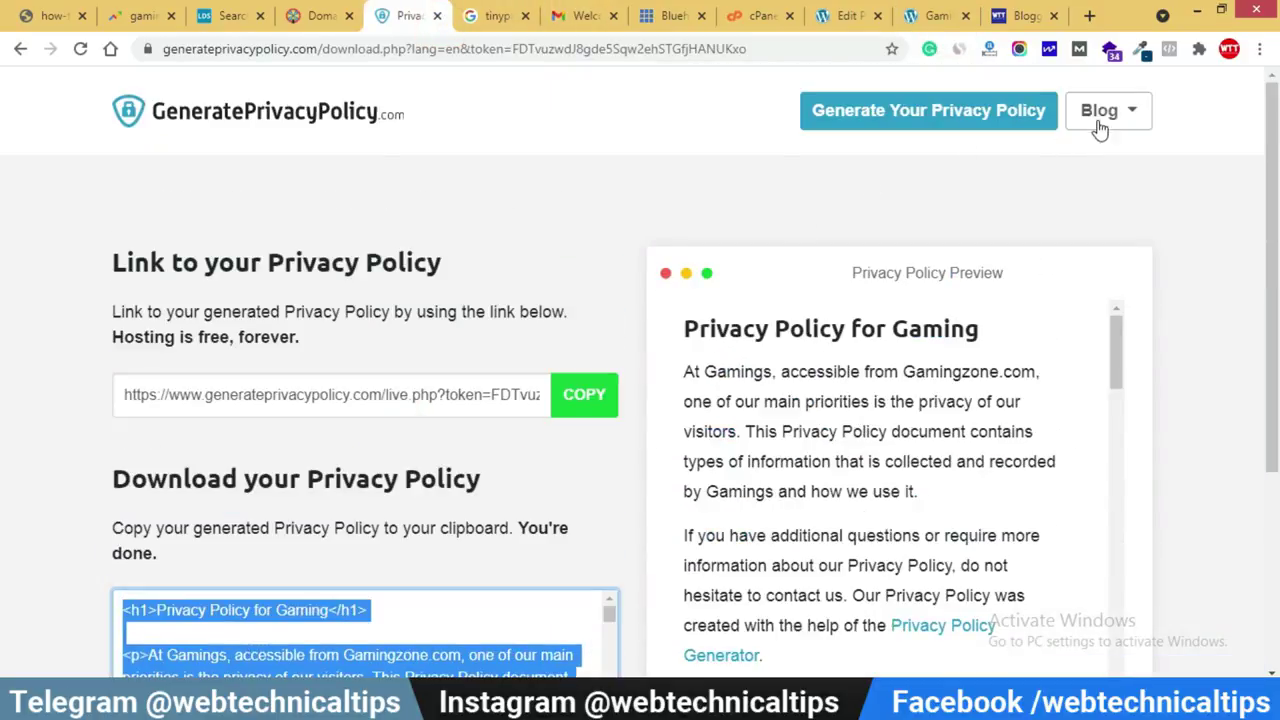
click(305, 118)
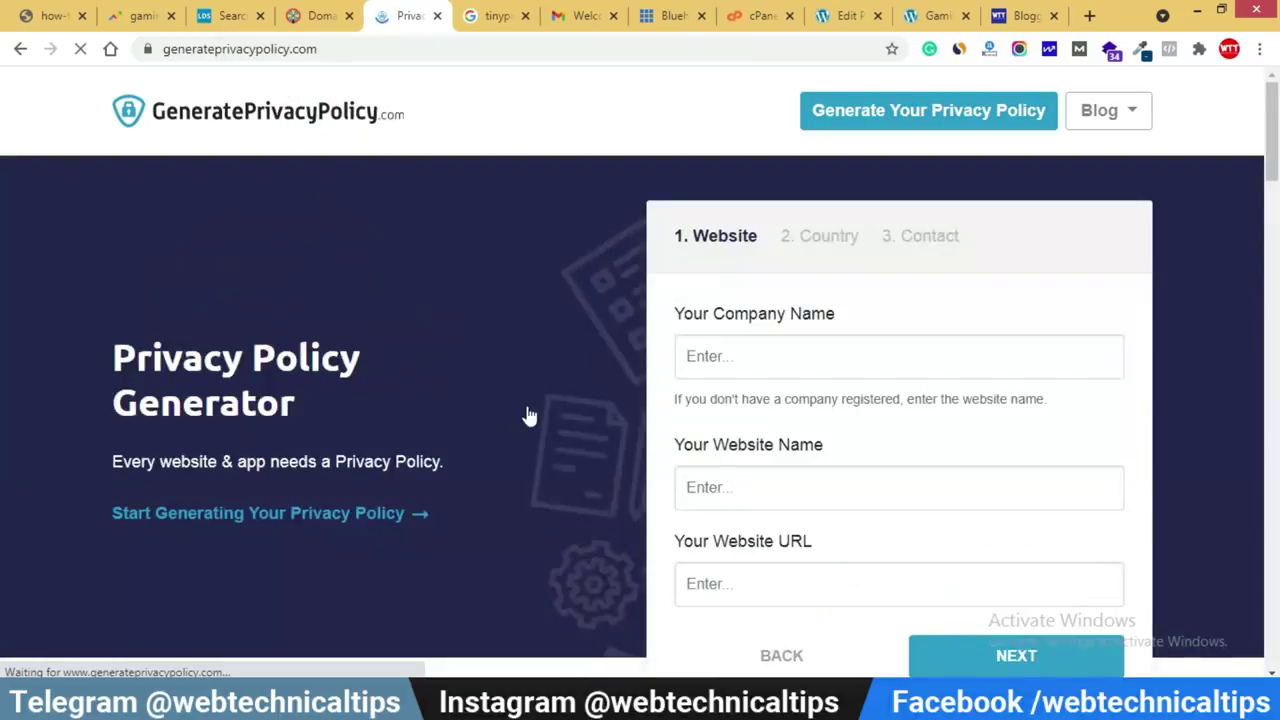
scroll(526, 417, down, 10)
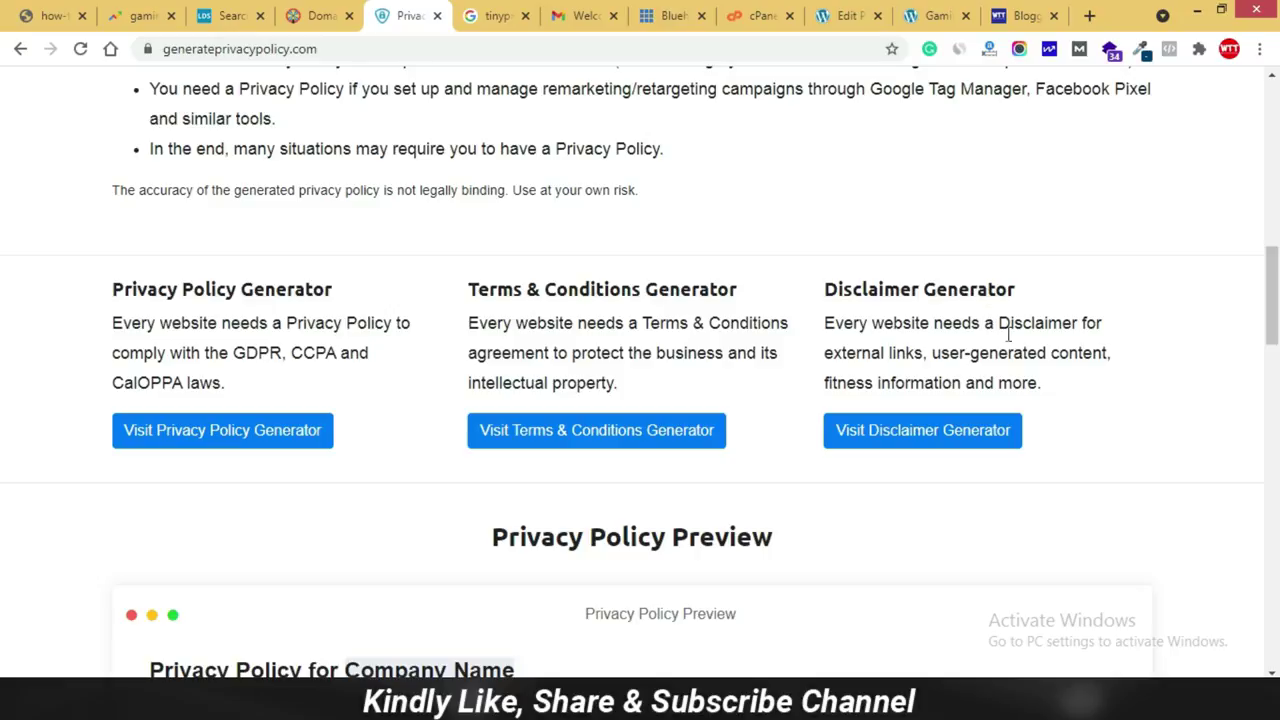
Return to the WordPress admin, add a new page titled Home and publish it.
click(846, 15)
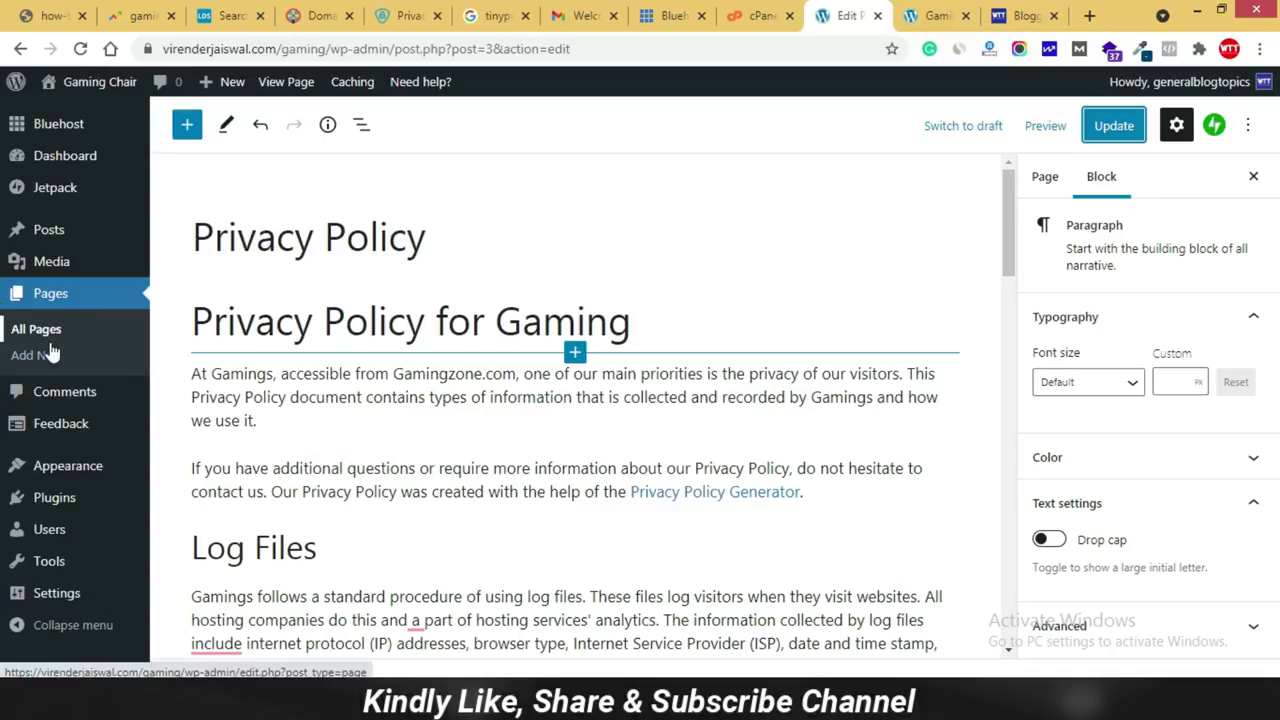
click(36, 362)
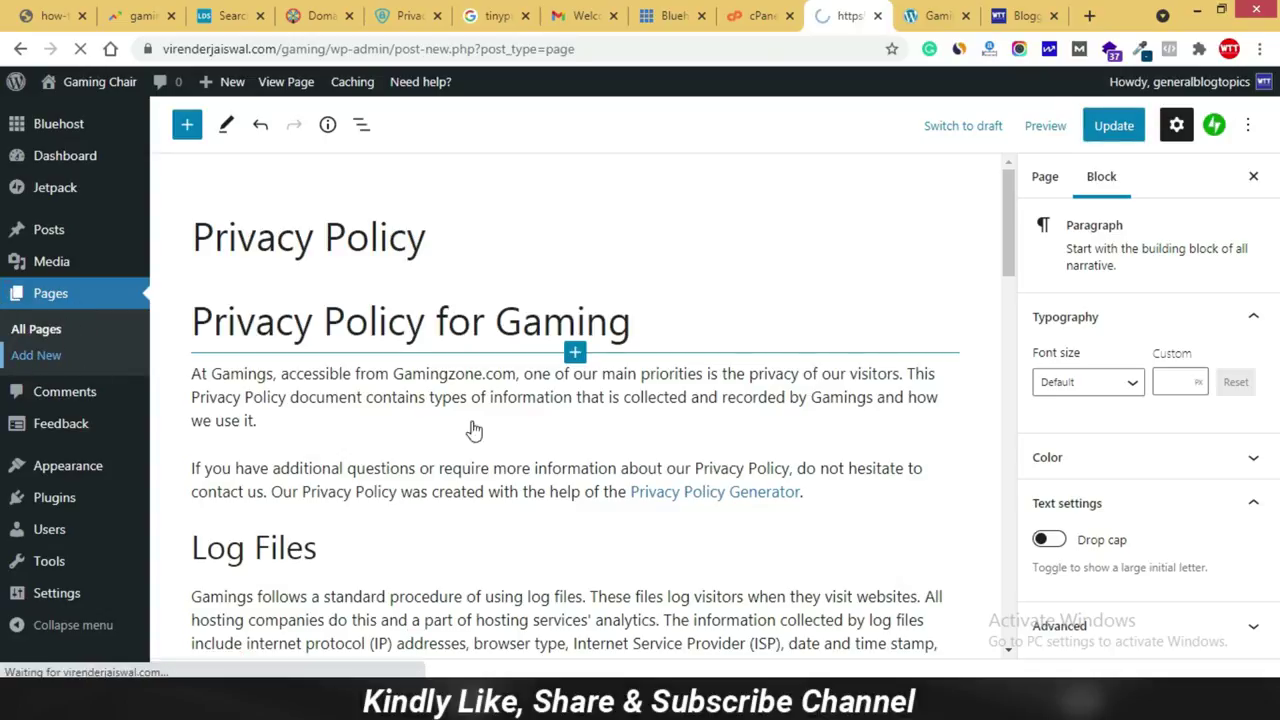
text(Home)
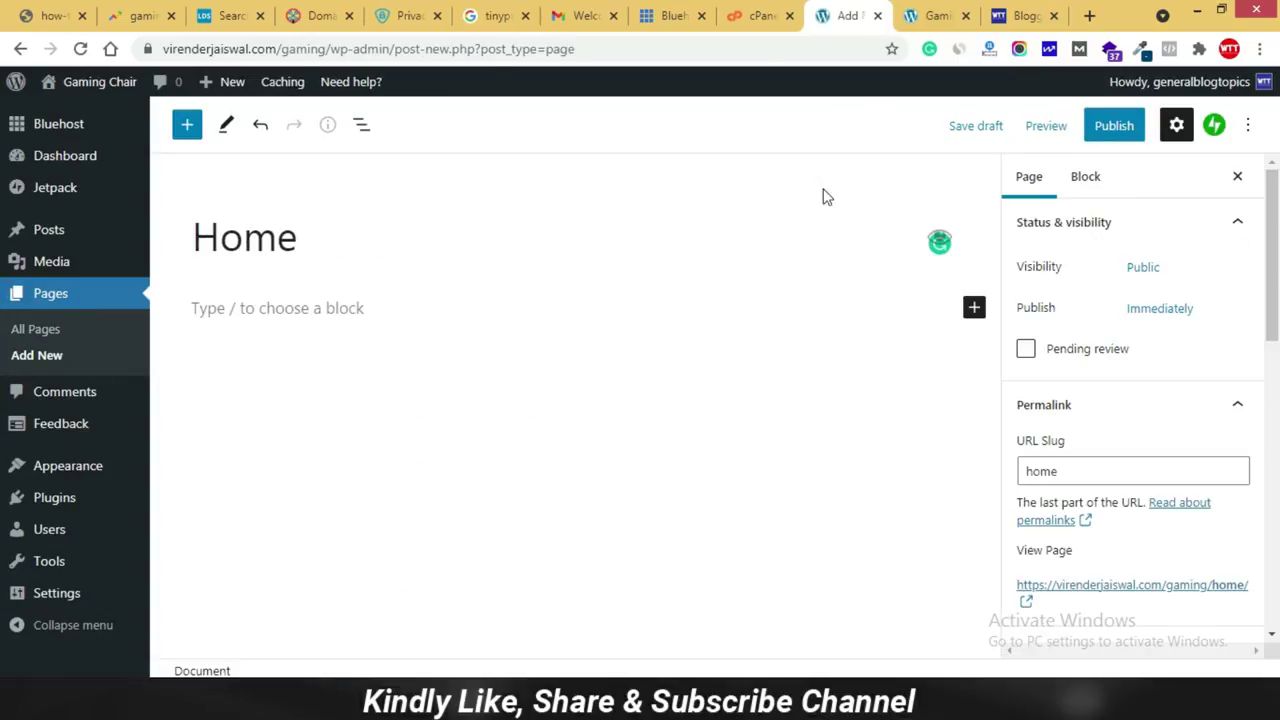
click(1116, 127)
click(1118, 127)
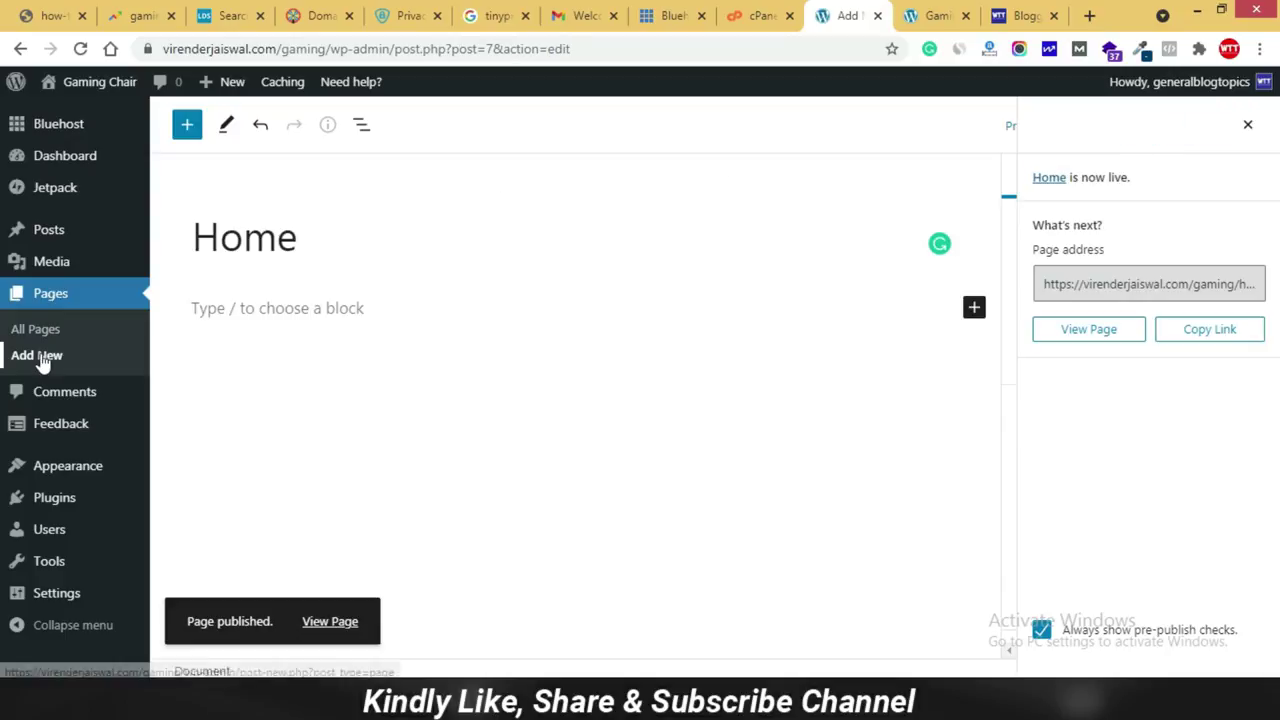
Add a new page titled About Us and publish it.
click(40, 360)
text(Ab)
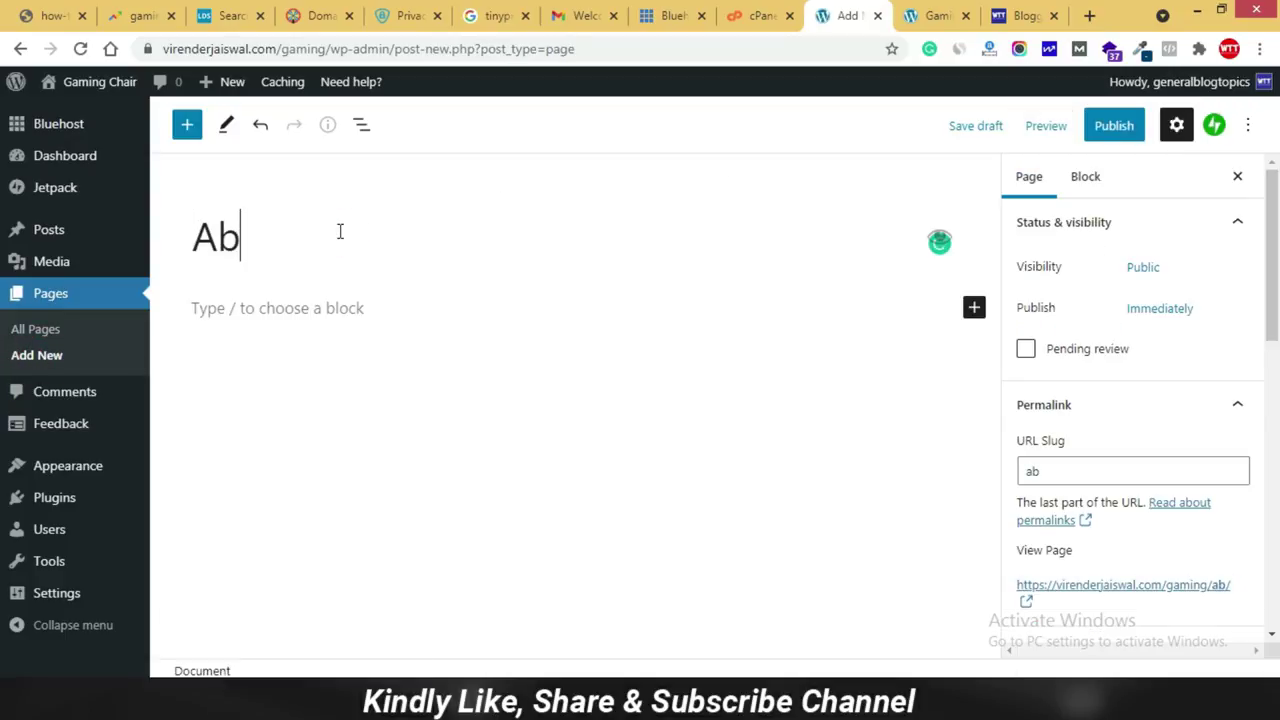
text(out Us)
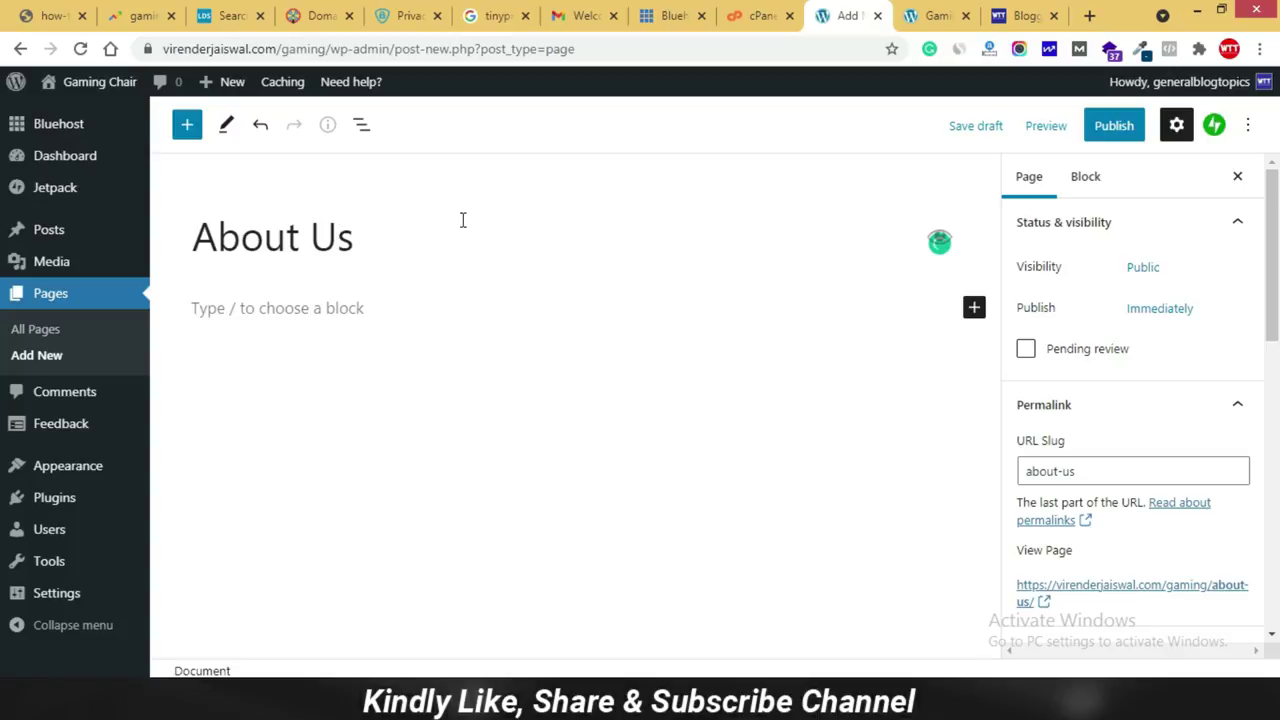
click(1113, 125)
click(1094, 127)
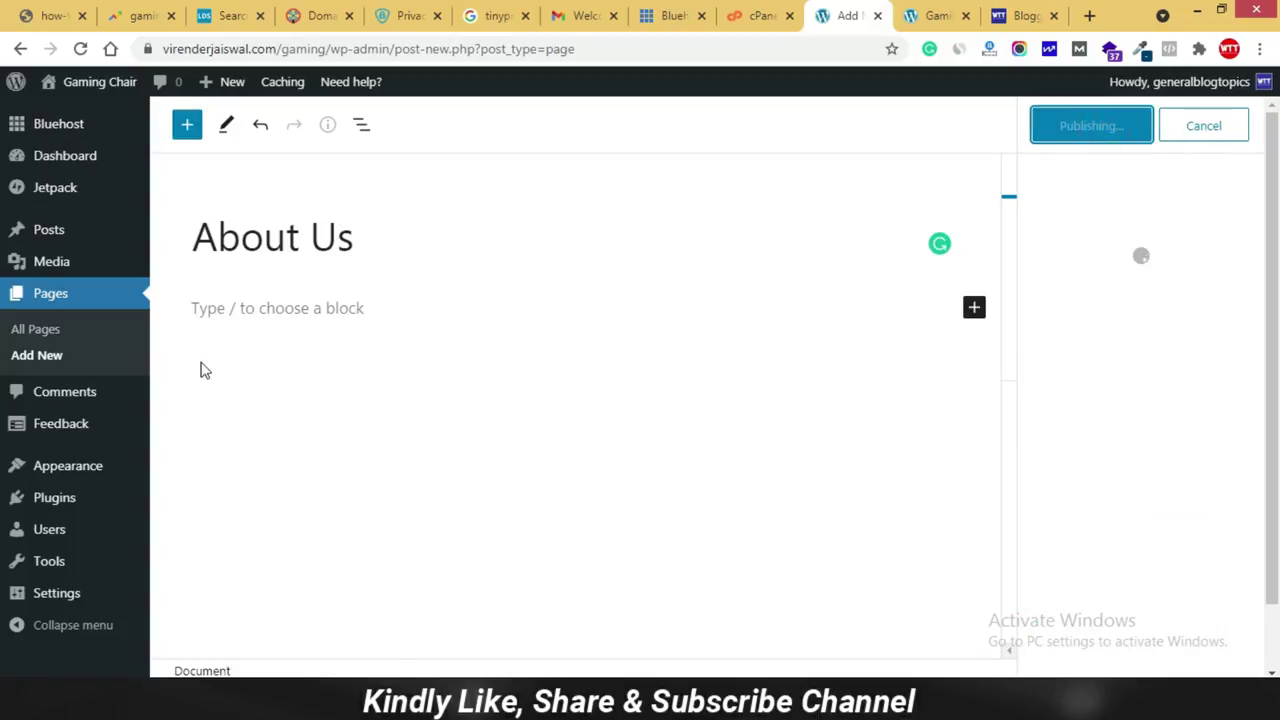
Add a new page titled Contact Us and publish it.
click(44, 358)
text(Contact)
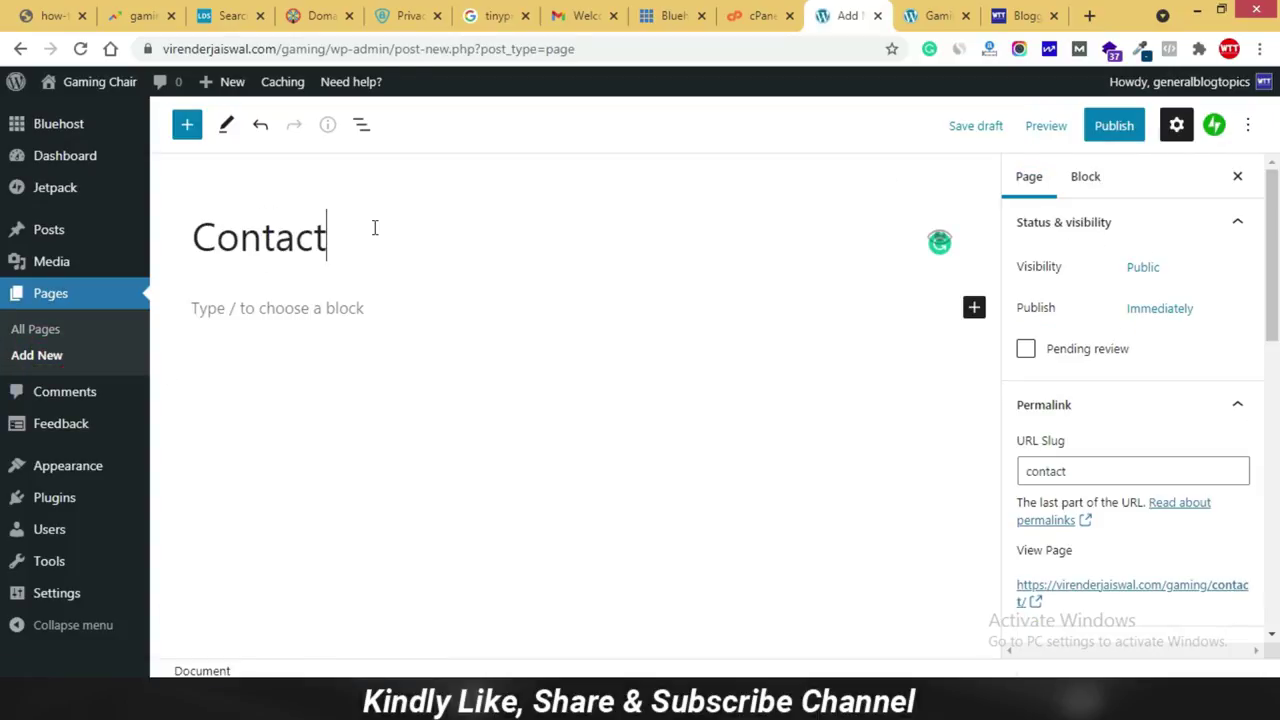
text( Us)
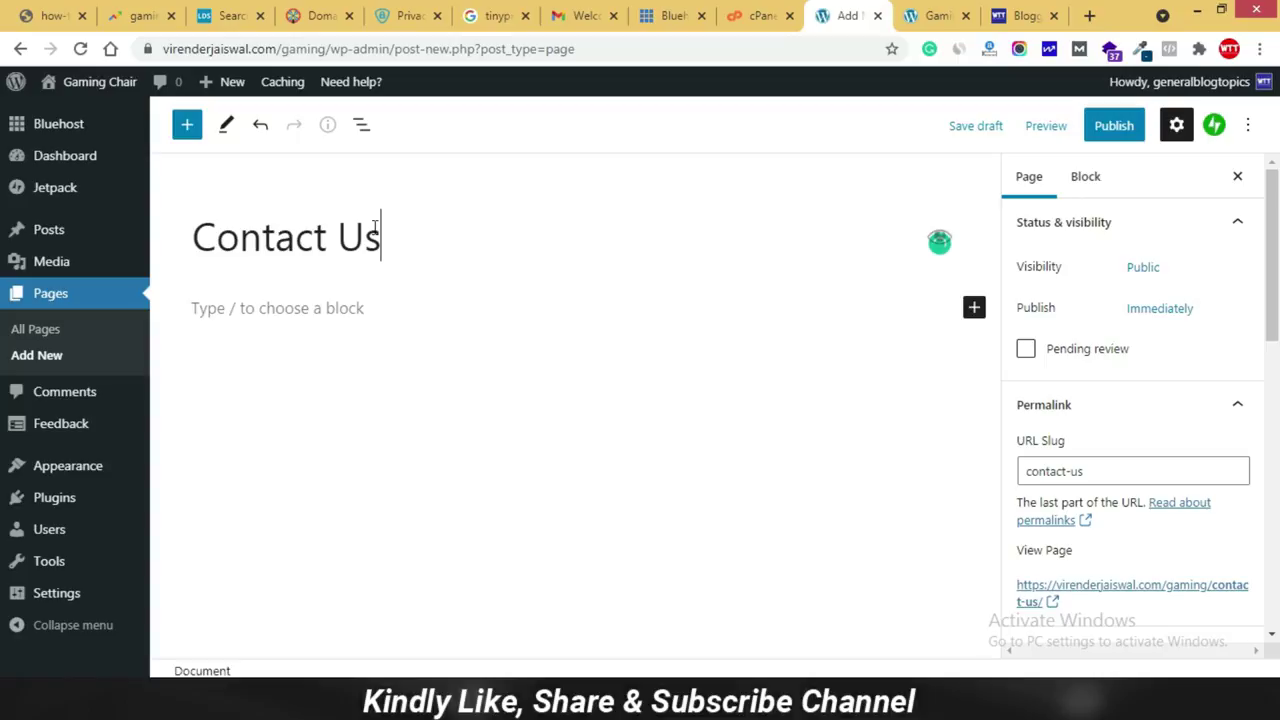
click(1102, 128)
click(1094, 128)
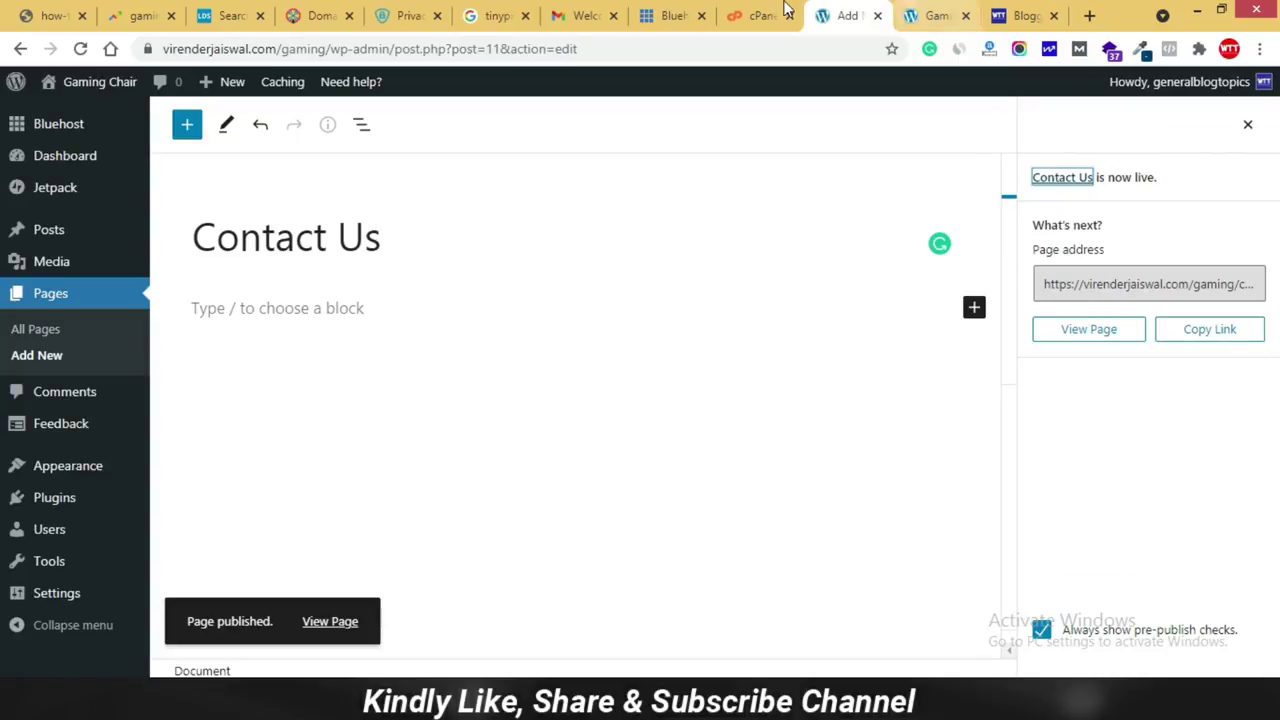
Revisit the generator links briefly, open the list of all WordPress pages and move Sample Page to the trash.
click(410, 15)
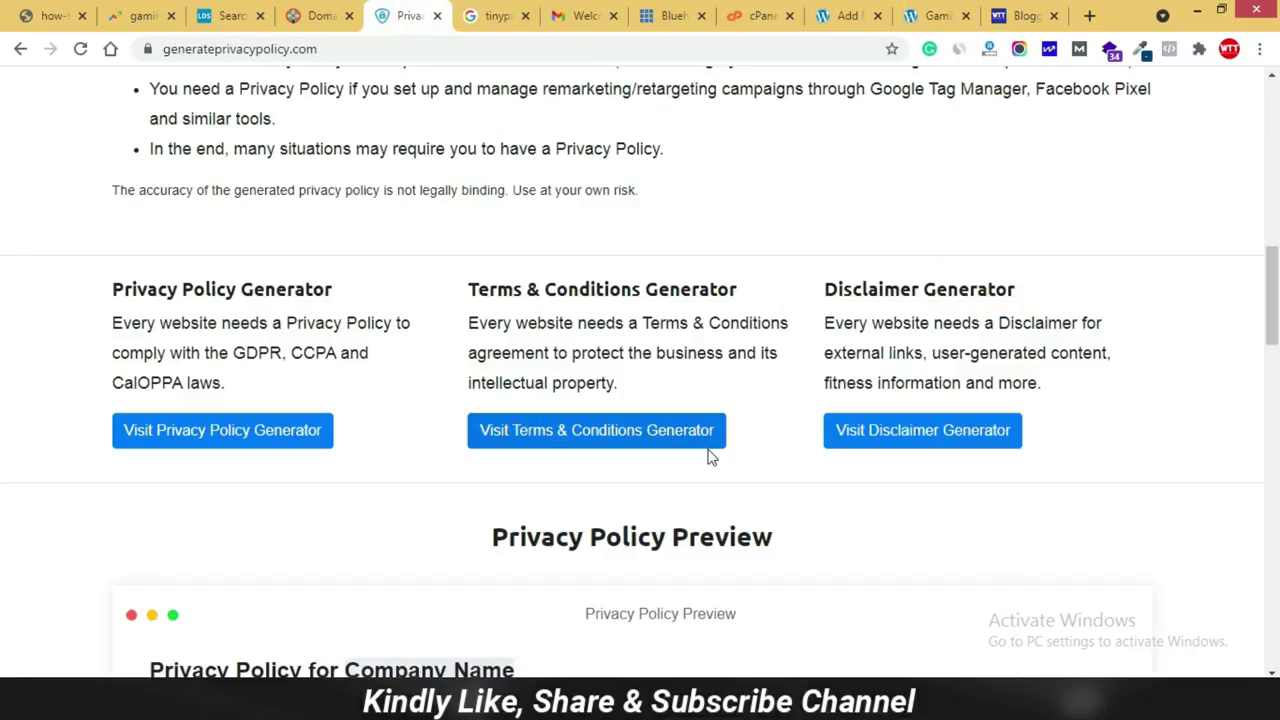
click(840, 18)
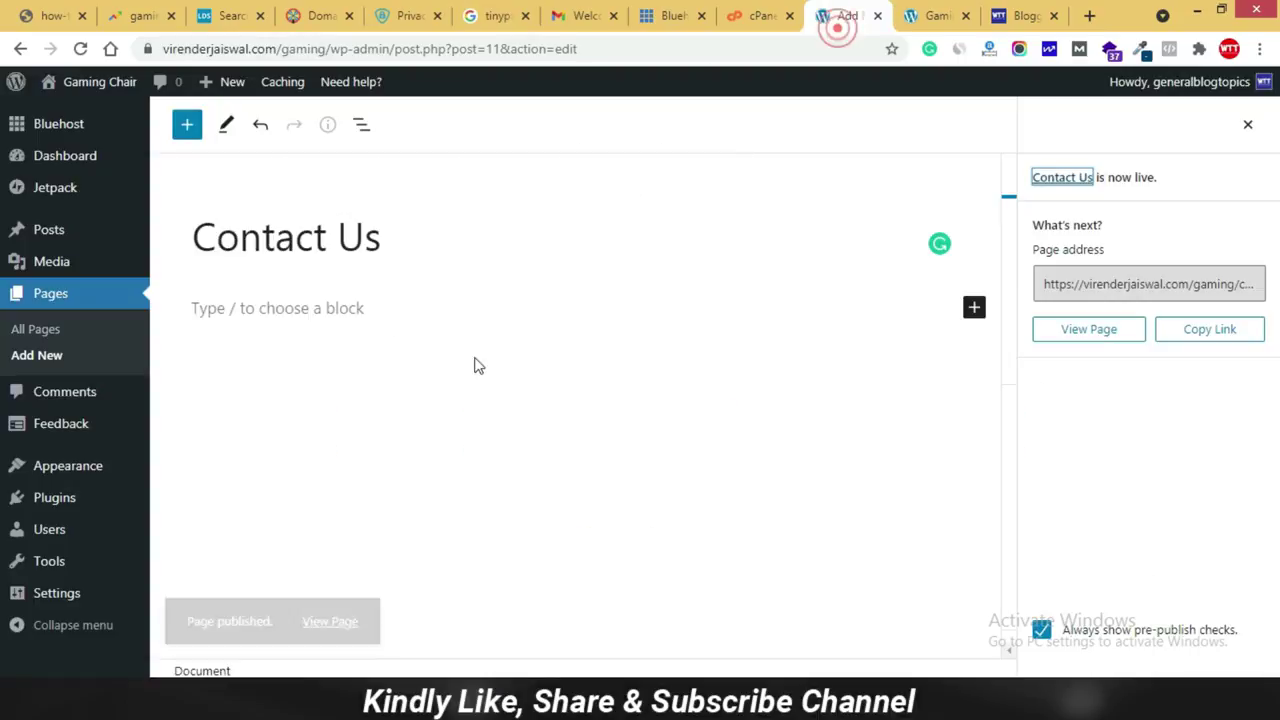
click(41, 333)
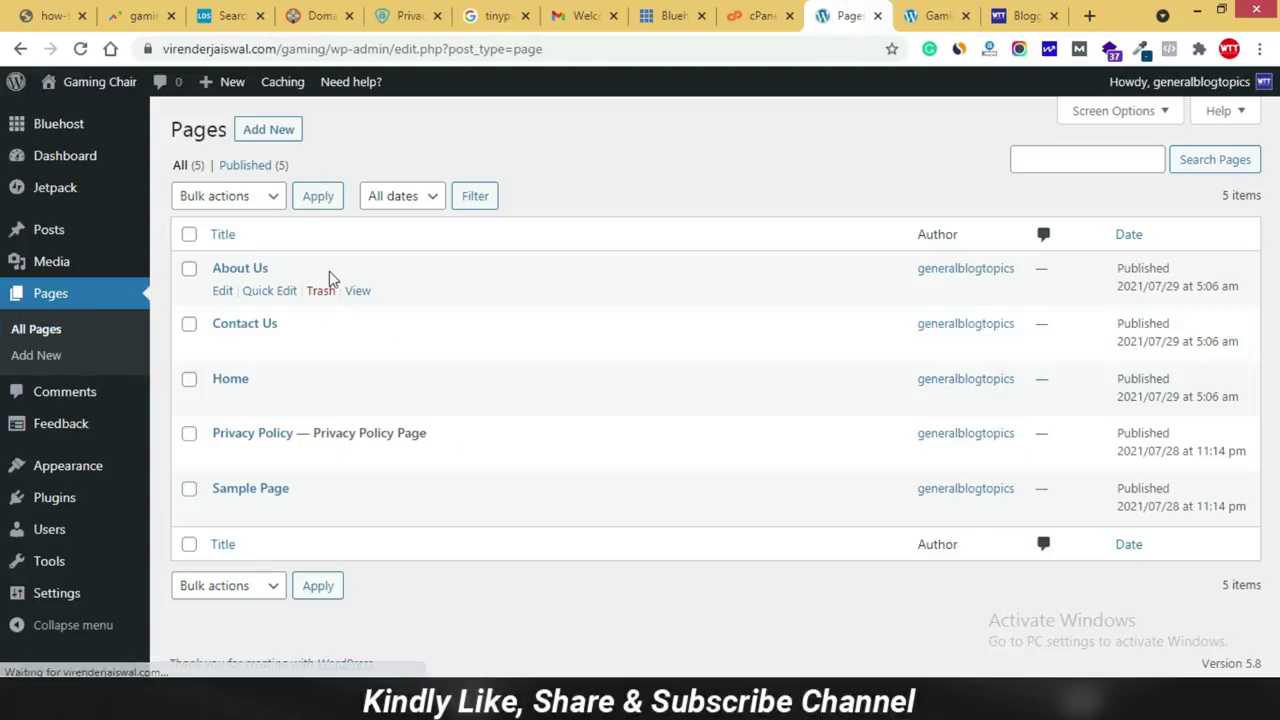
click(322, 512)
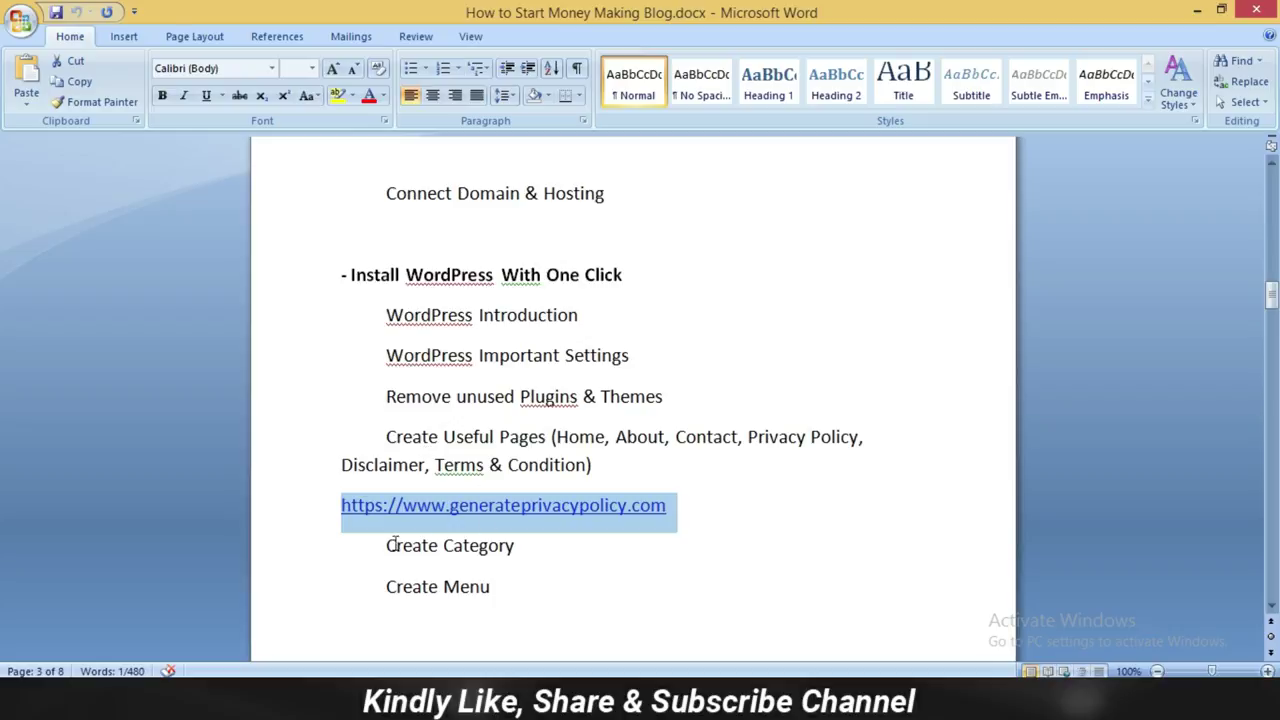
Check the topics following the useful pages in the Word outline and switch back to the WordPress admin.
scroll(397, 540, down, 1)
scroll(575, 493, down, 3)
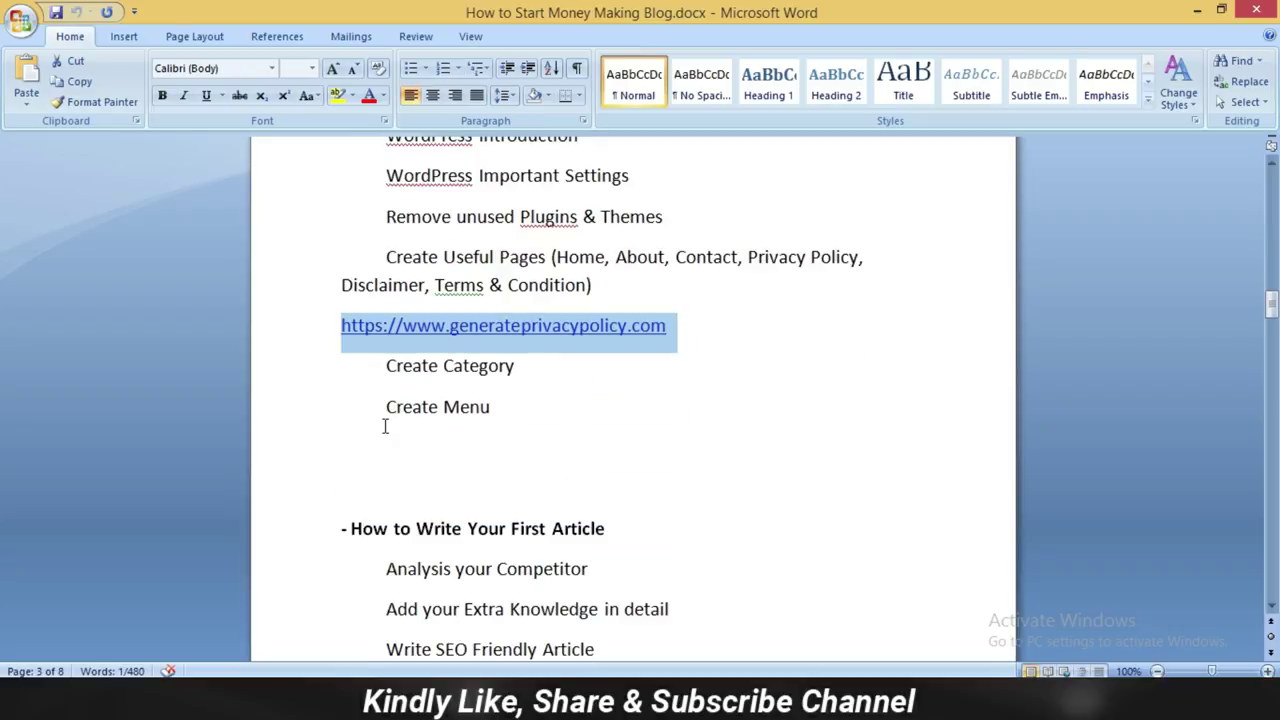
key(alt+Tab)
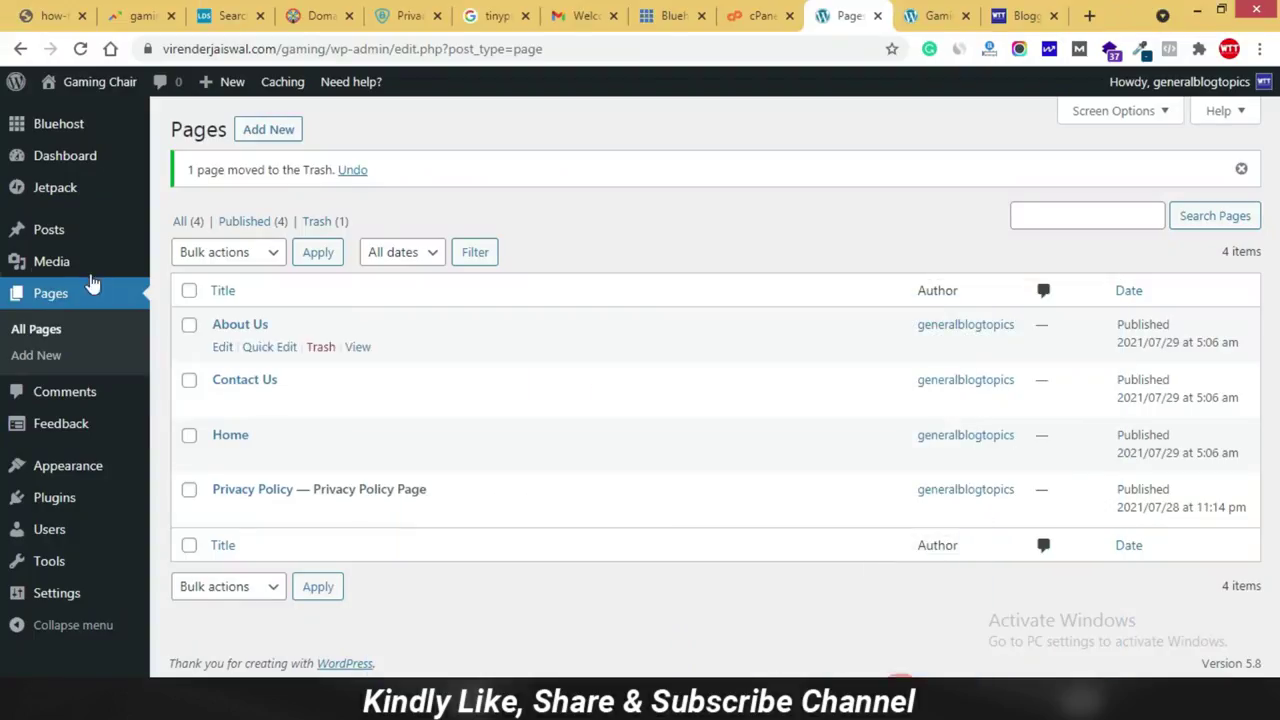
Open the post categories and add a category with both name and slug set to Gaming Chair.
mouse_move(43, 240)
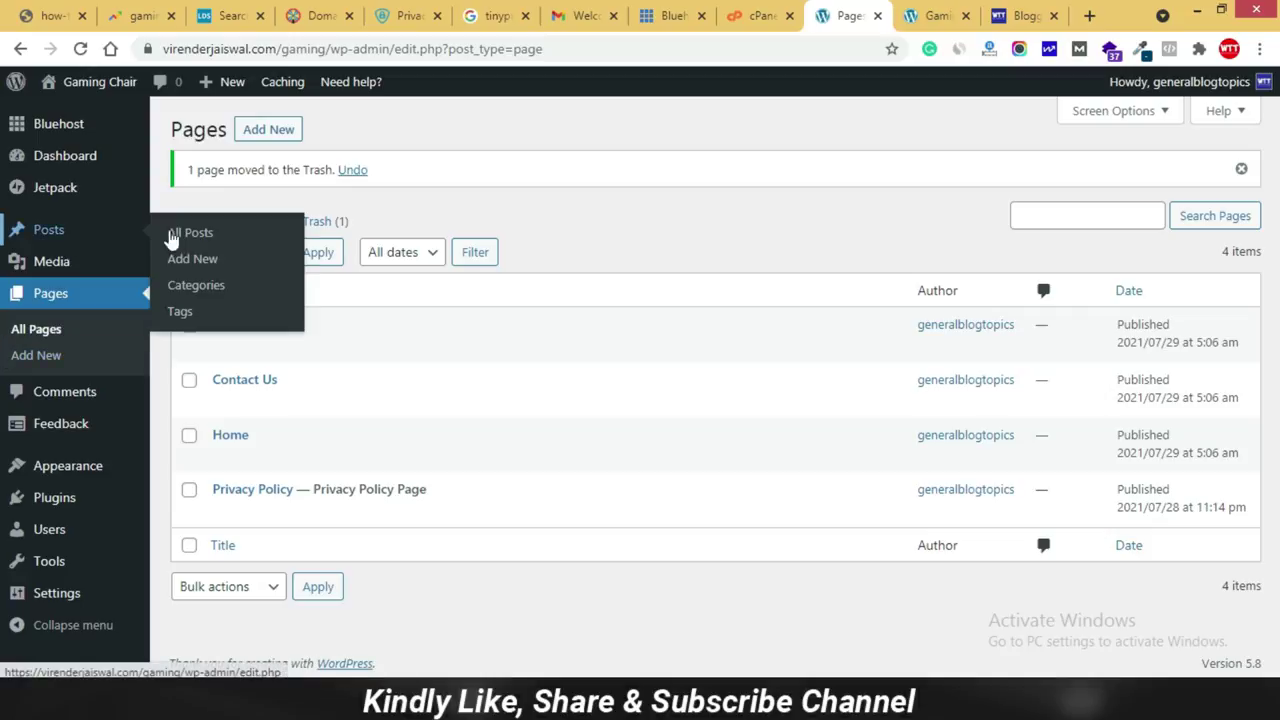
click(180, 285)
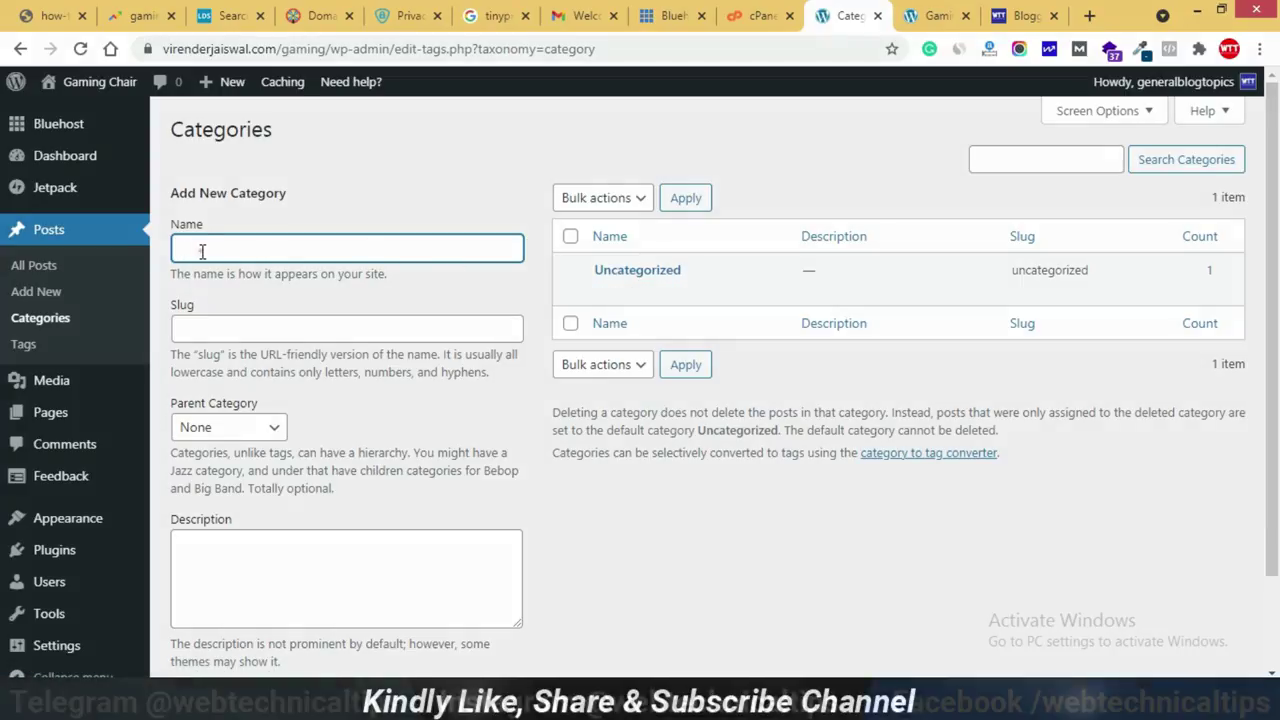
text(Gaming Chai)
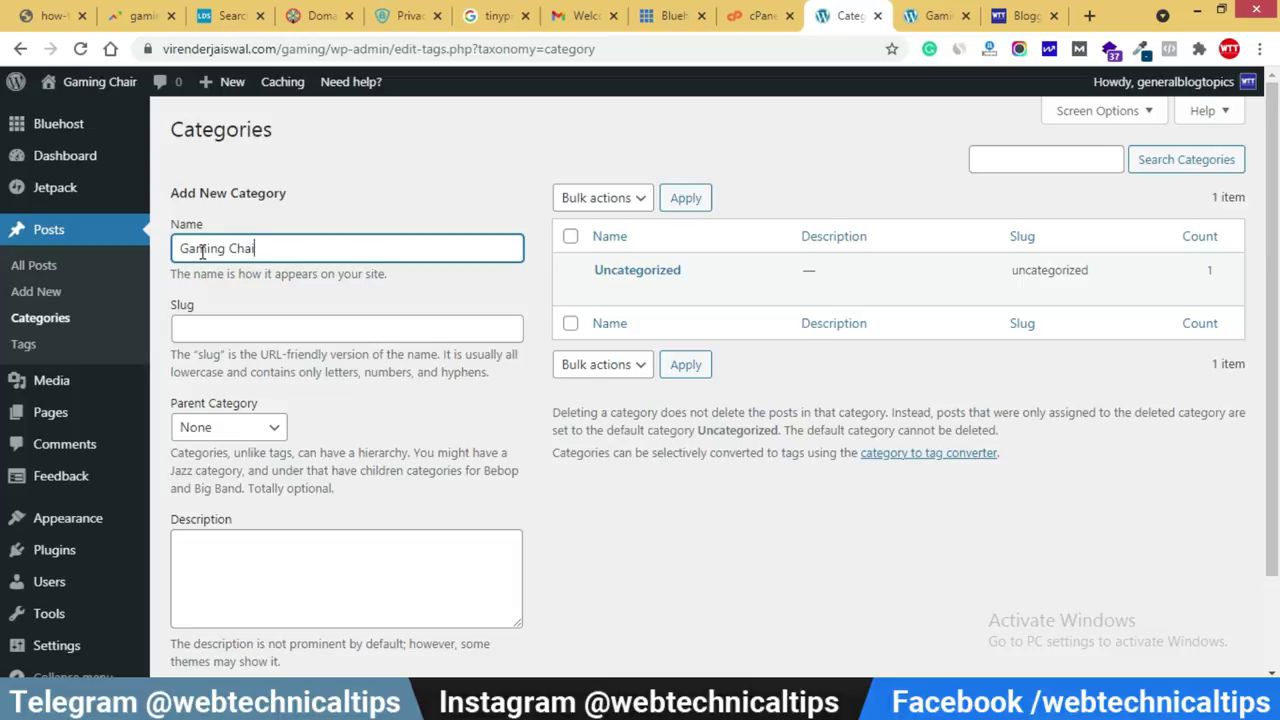
key(ctrl+a)
key(ctrl+c)
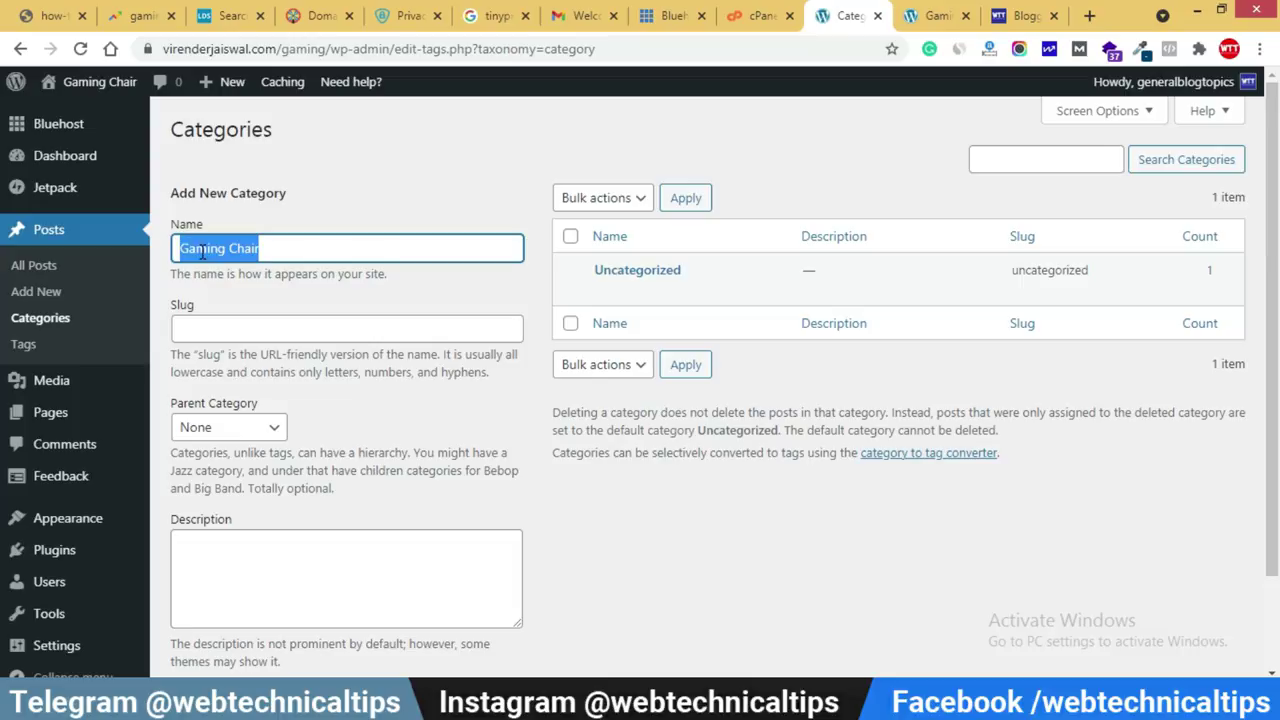
click(212, 322)
key(ctrl+v)
scroll(223, 410, down, 2)
click(228, 588)
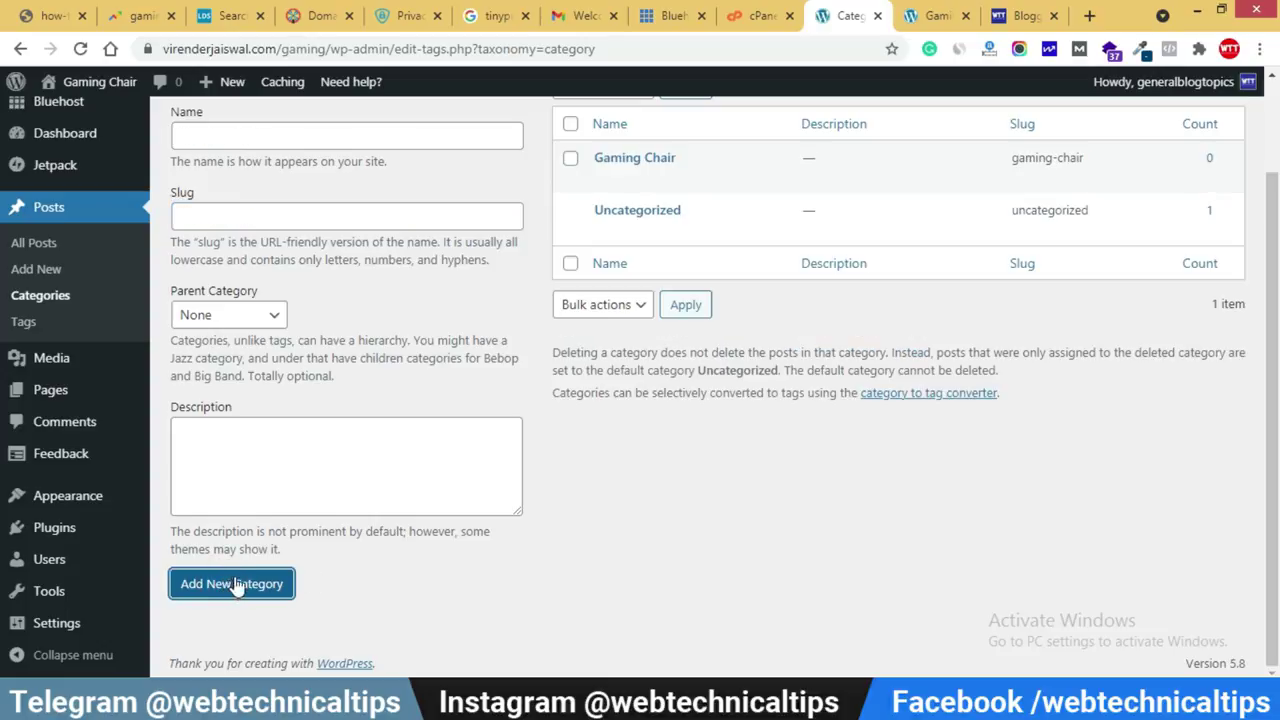
Add another post category with both name and slug set to Office Chair.
scroll(309, 408, up, 2)
click(285, 246)
text(Office C)
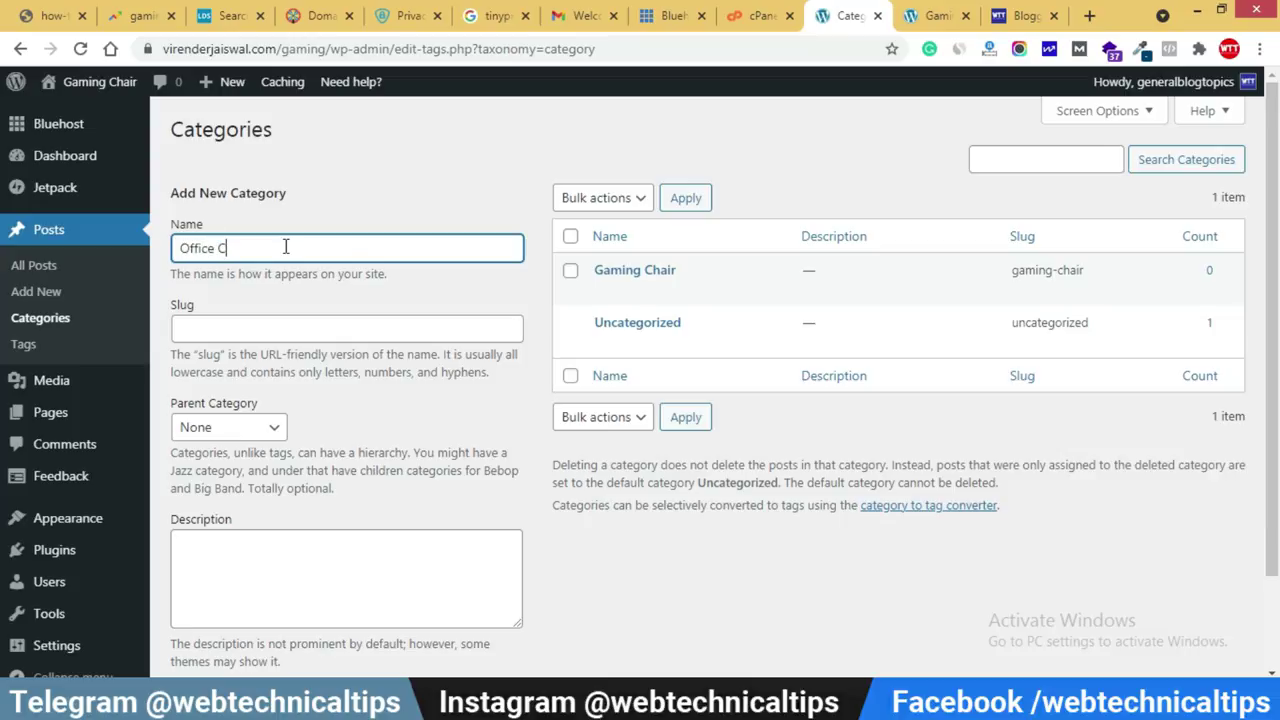
text(hair)
key(ctrl+a)
key(ctrl+c)
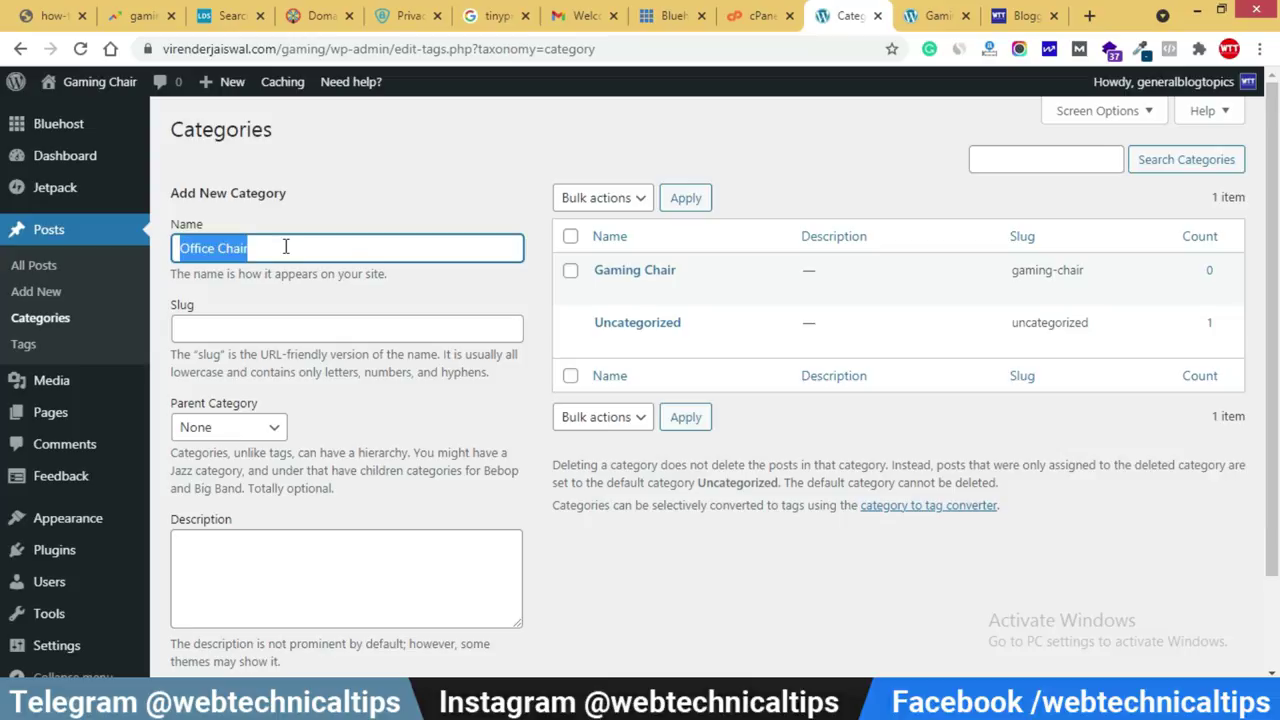
click(244, 329)
key(ctrl+v)
scroll(245, 480, down, 2)
click(231, 583)
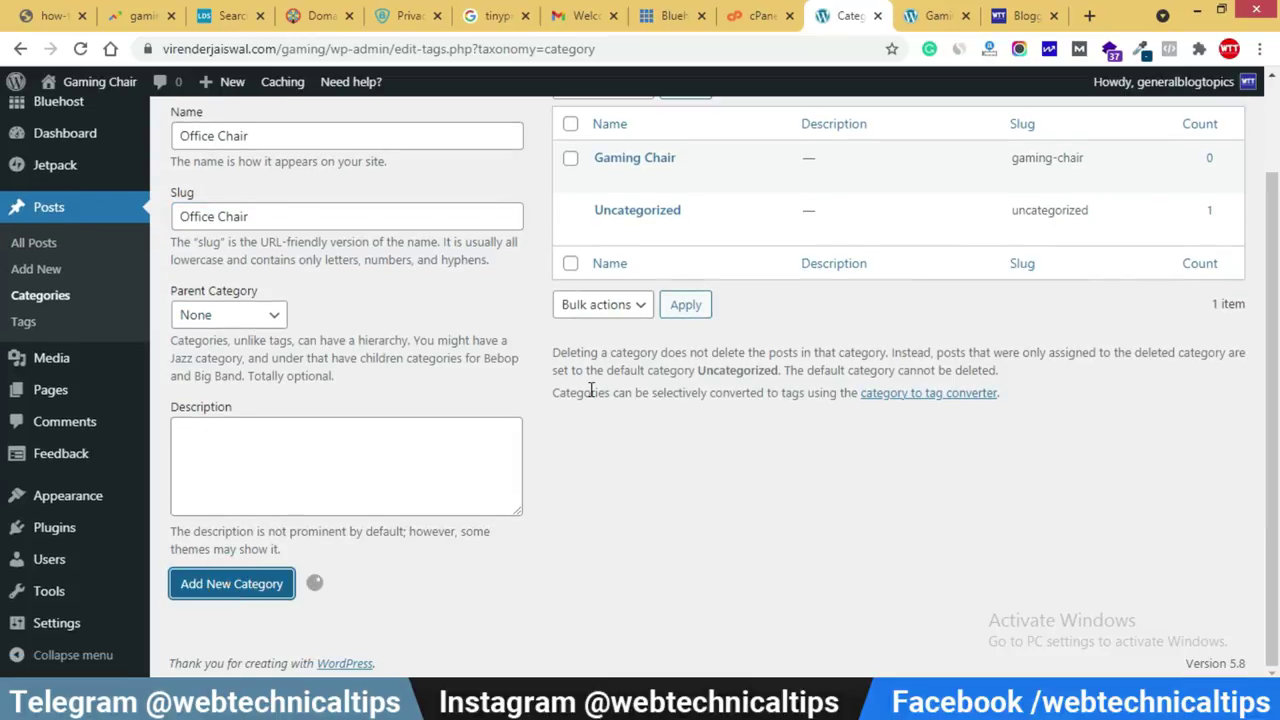
Add a third post category with both name and slug set to Kids Chair.
click(215, 135)
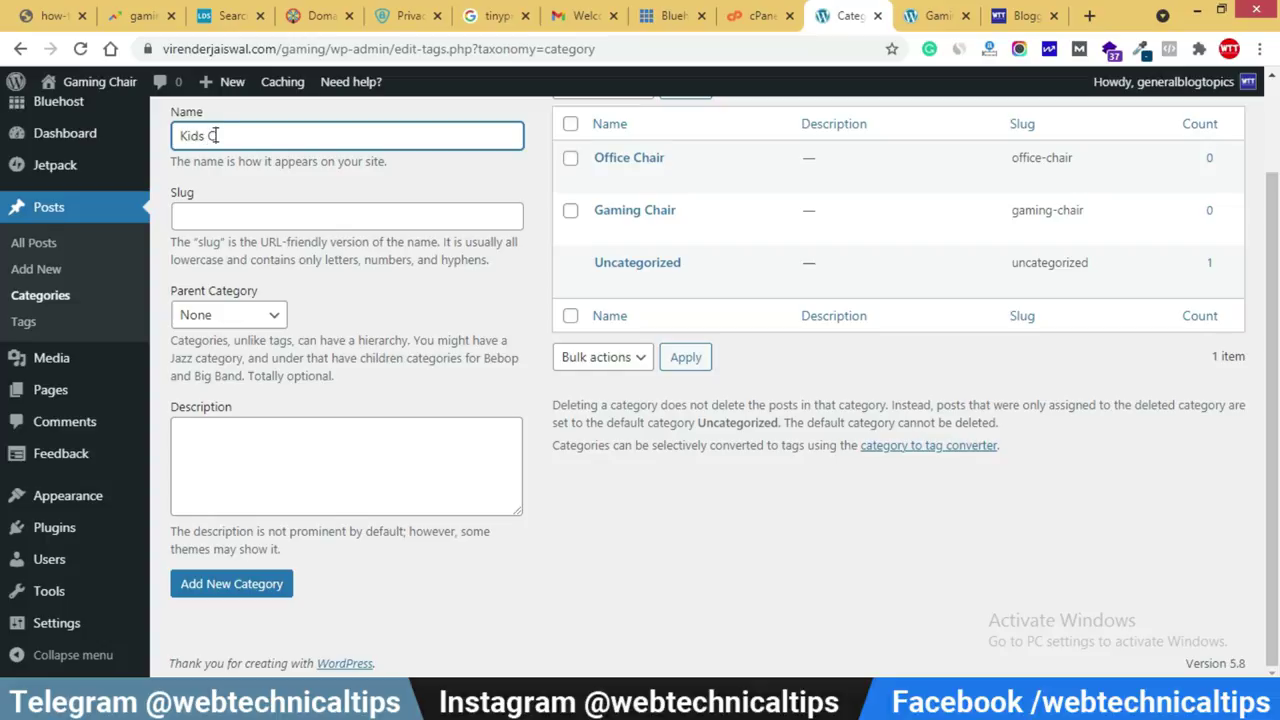
key(ctrl+a)
key(ctrl+c)
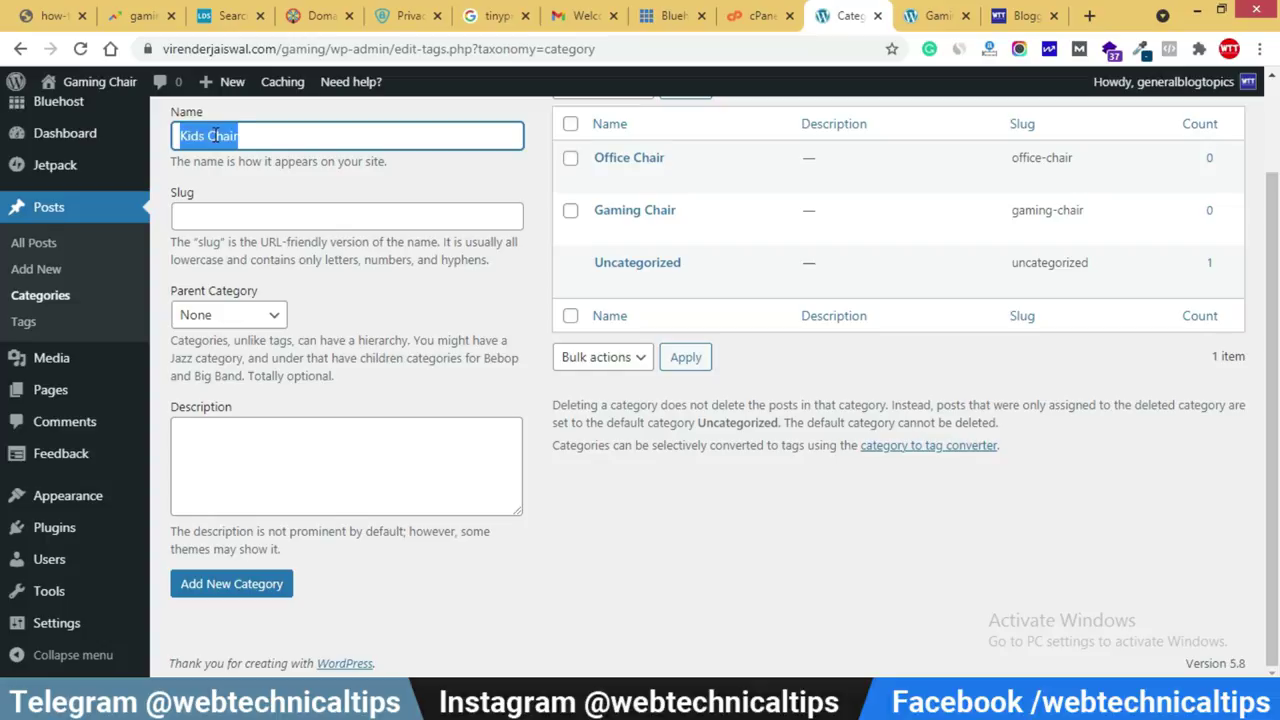
click(251, 218)
key(ctrl+v)
click(265, 584)
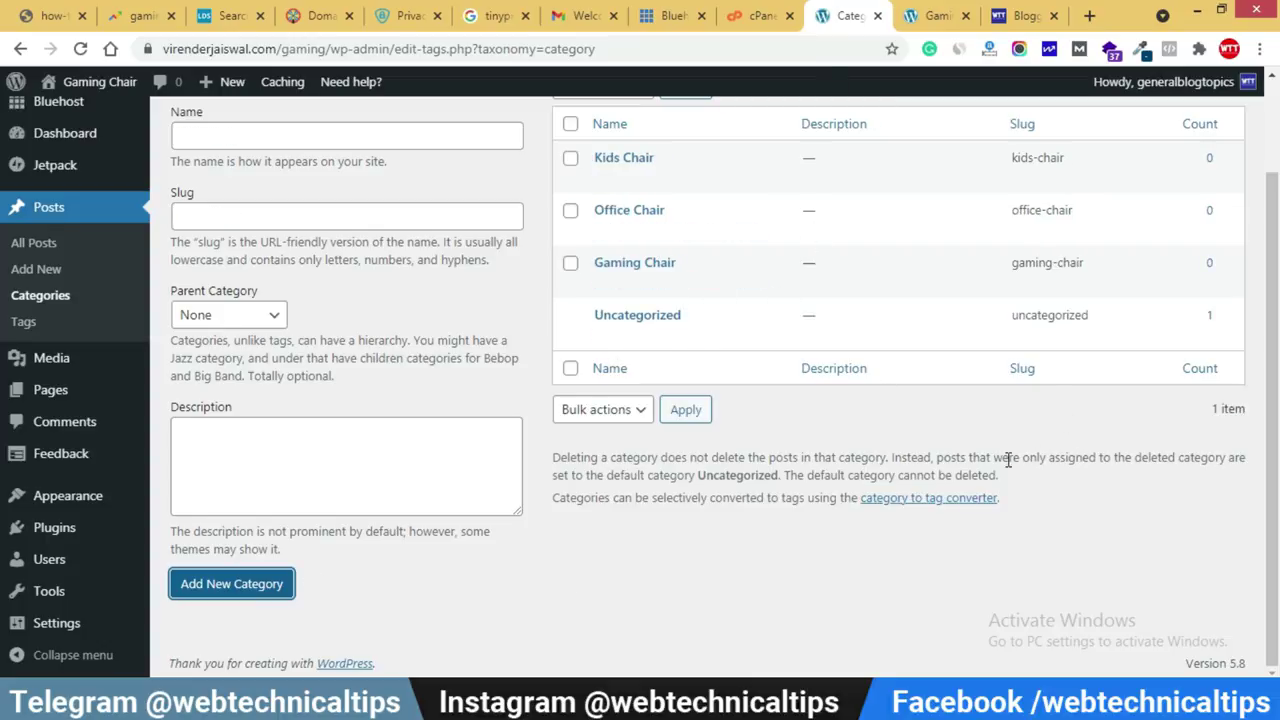
Check the next topic in the Word outline, then open the WordPress menu editor and create Menu 1 with its default items.
key(alt+Tab)
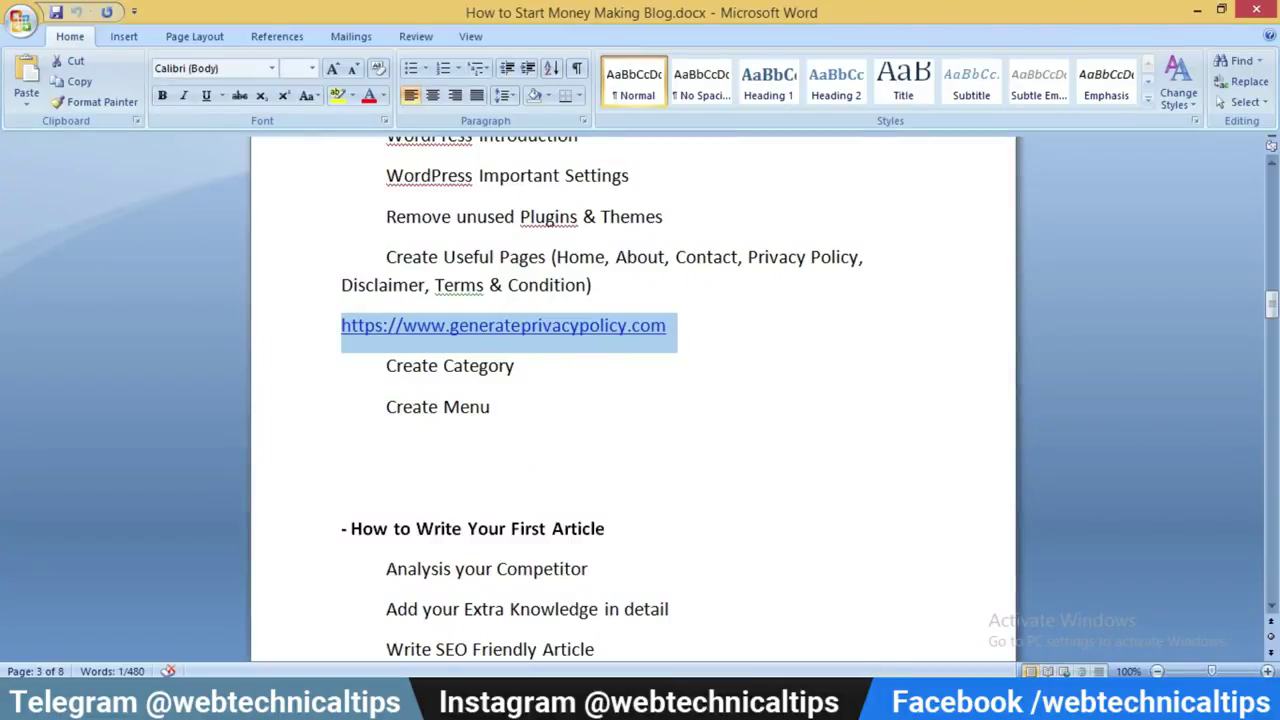
key(alt+Tab)
mouse_move(82, 494)
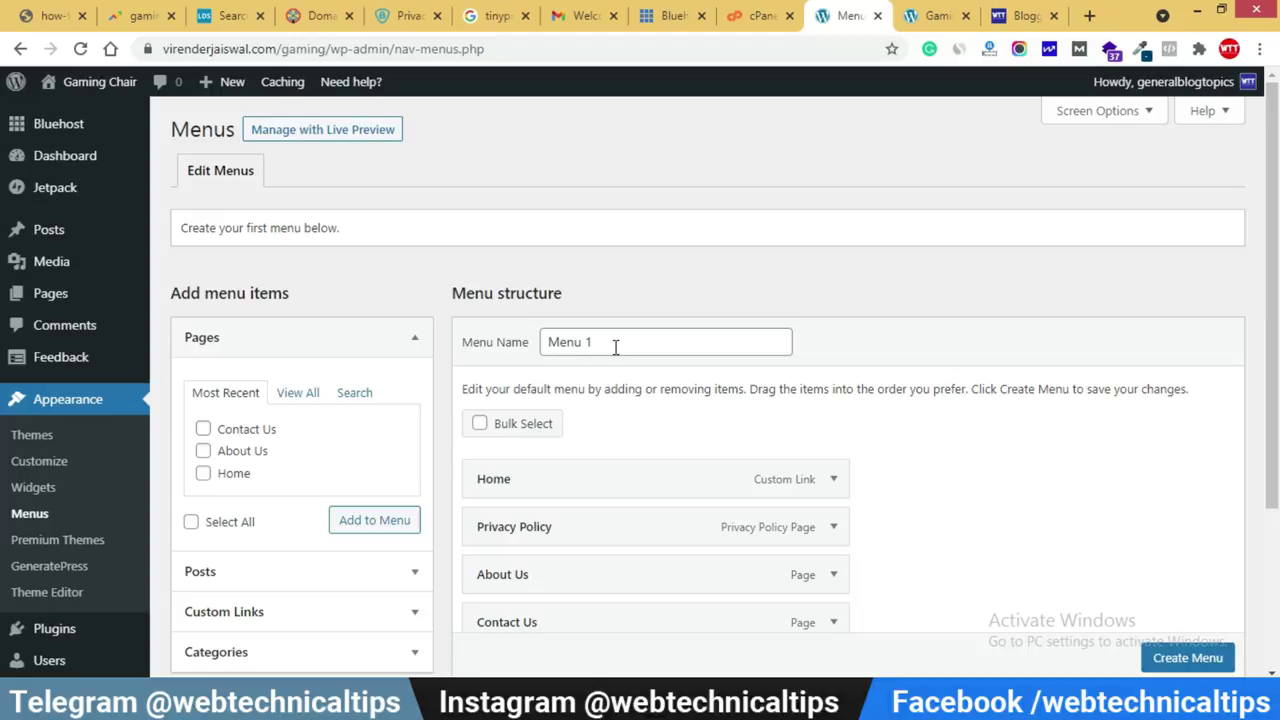
scroll(635, 400, down, 2)
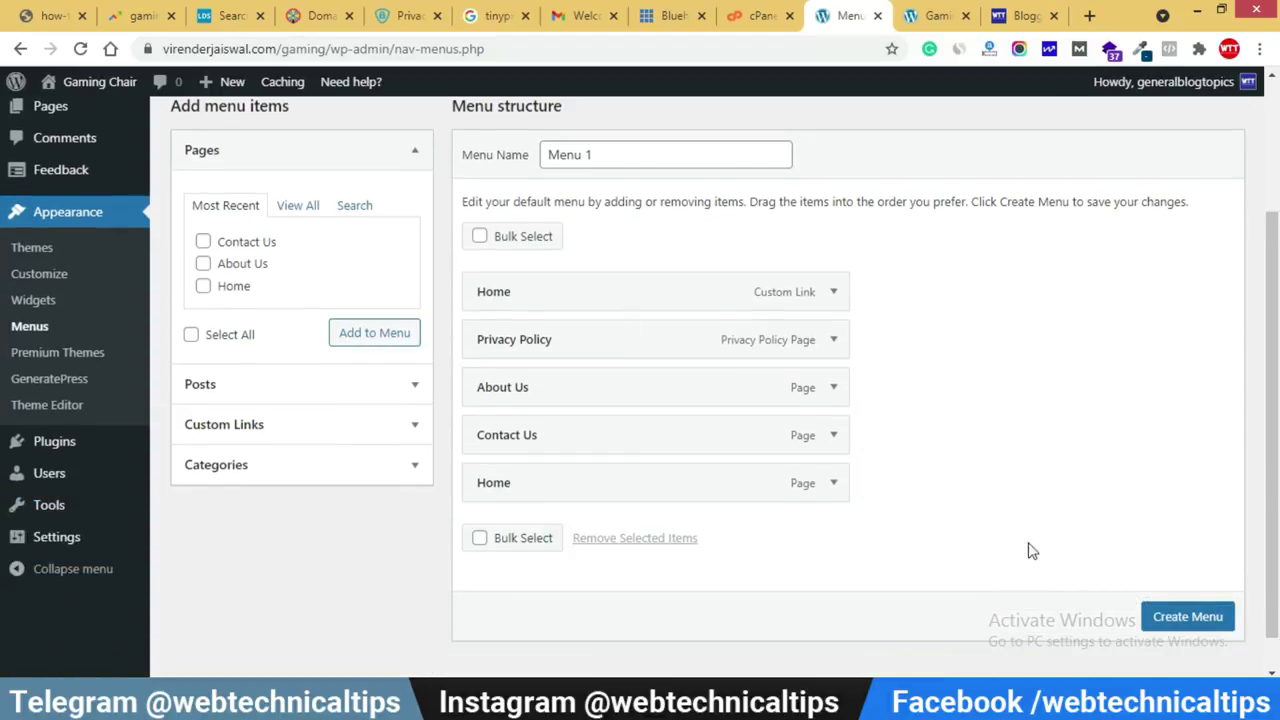
click(1190, 616)
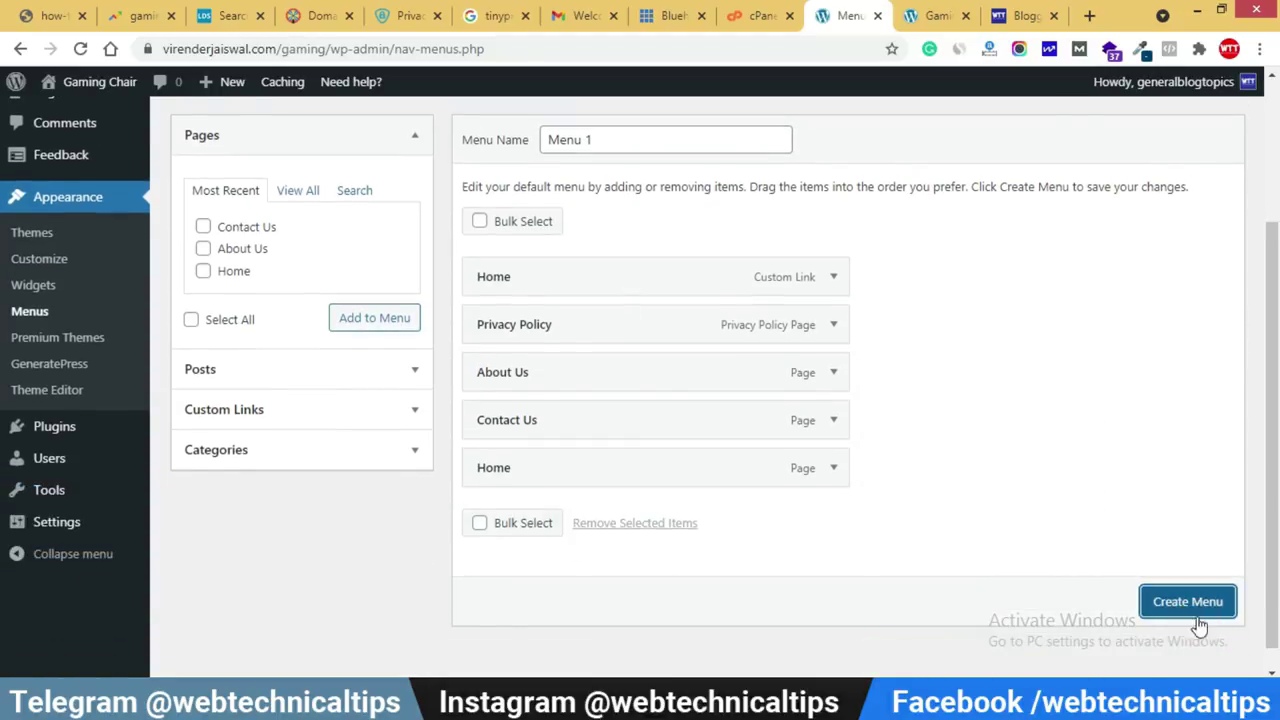
Reload the blog's front page and compare its navigation links with the items in Menu 1.
click(937, 15)
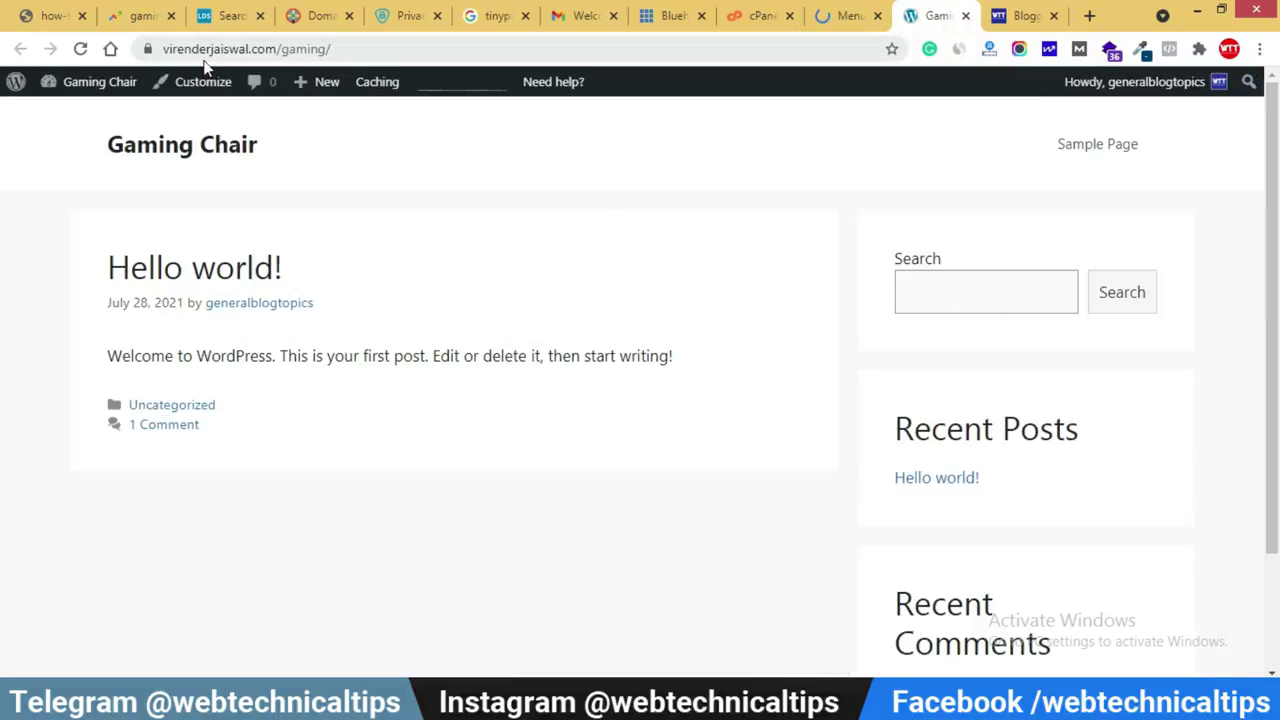
click(81, 49)
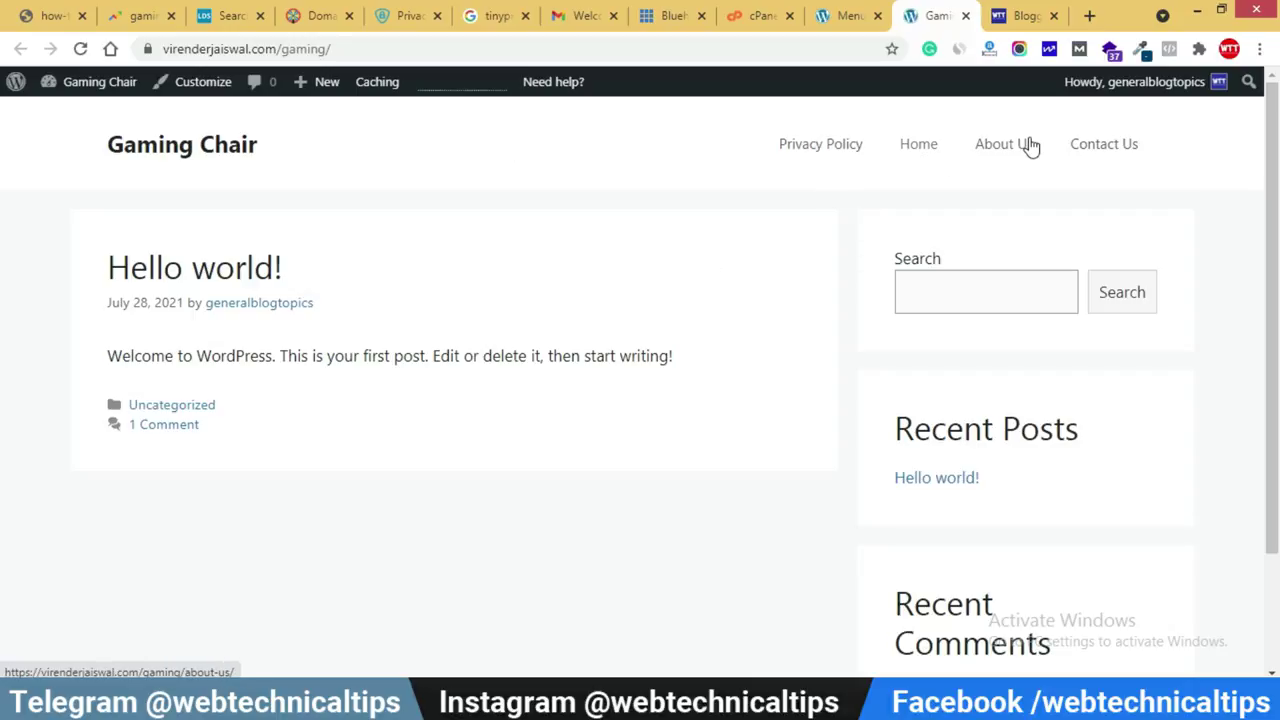
click(843, 12)
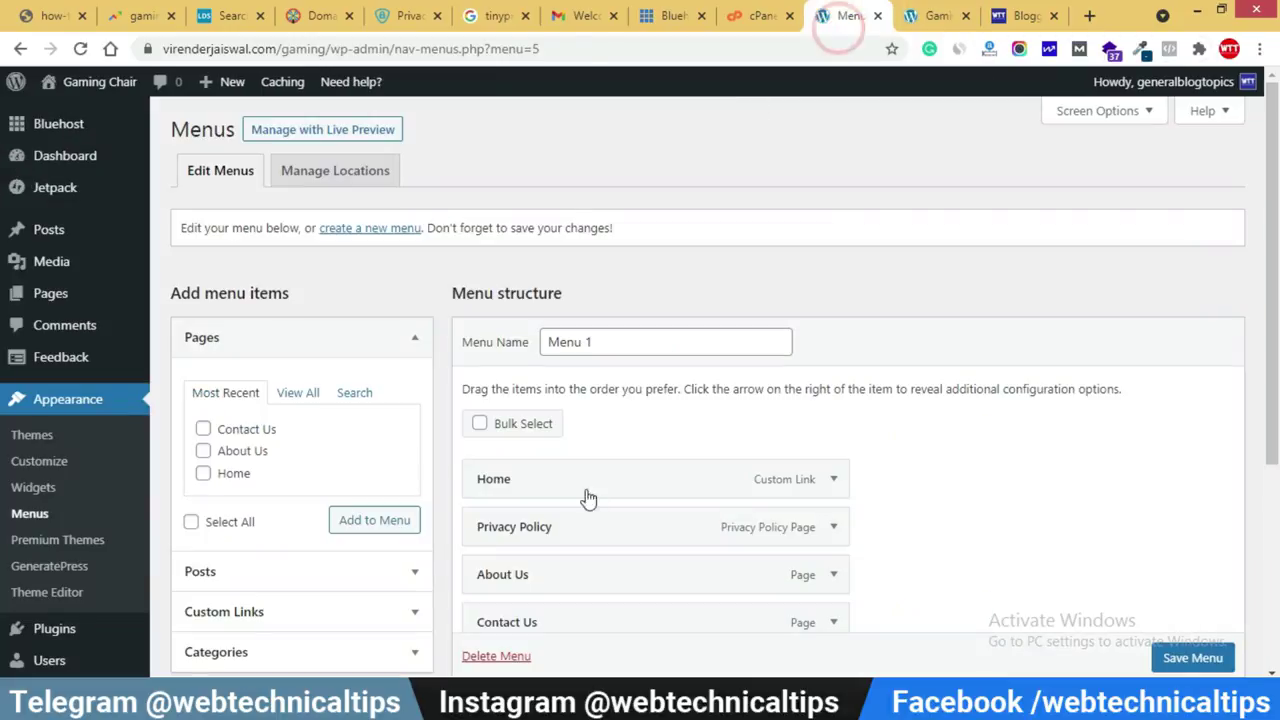
scroll(600, 480, down, 3)
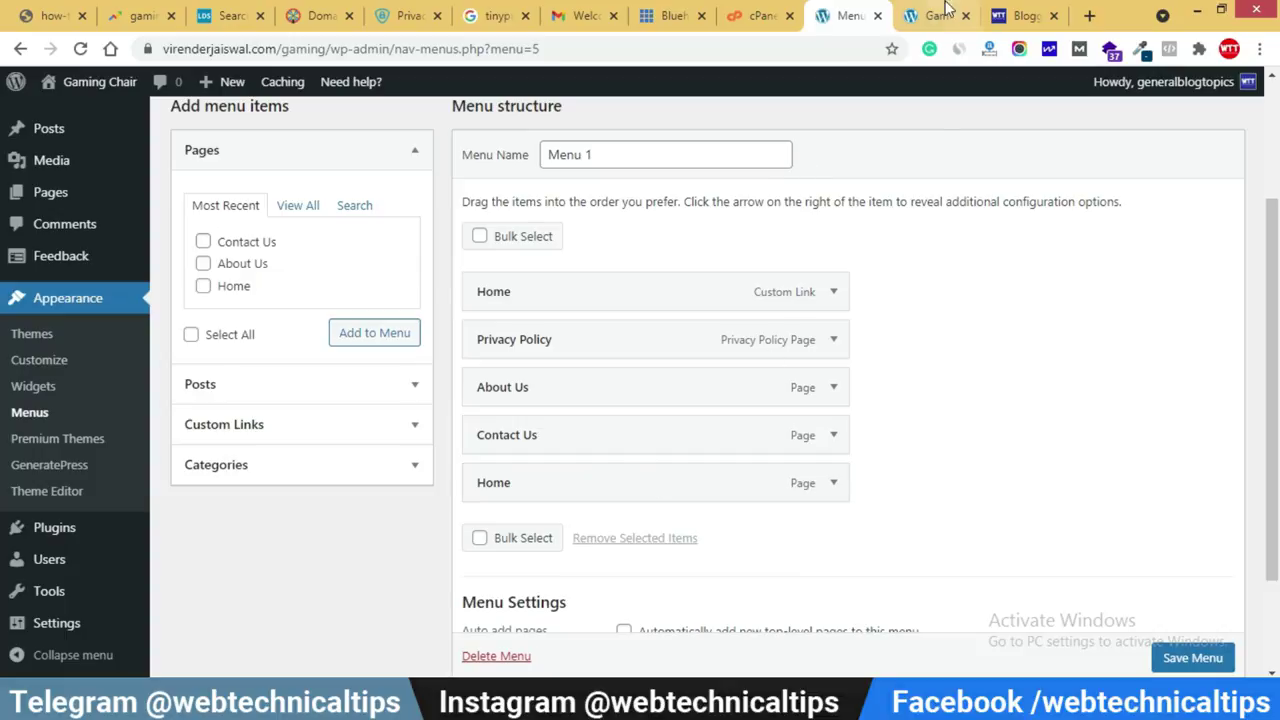
click(935, 15)
Remove the duplicate Home custom link from Menu 1.
click(838, 10)
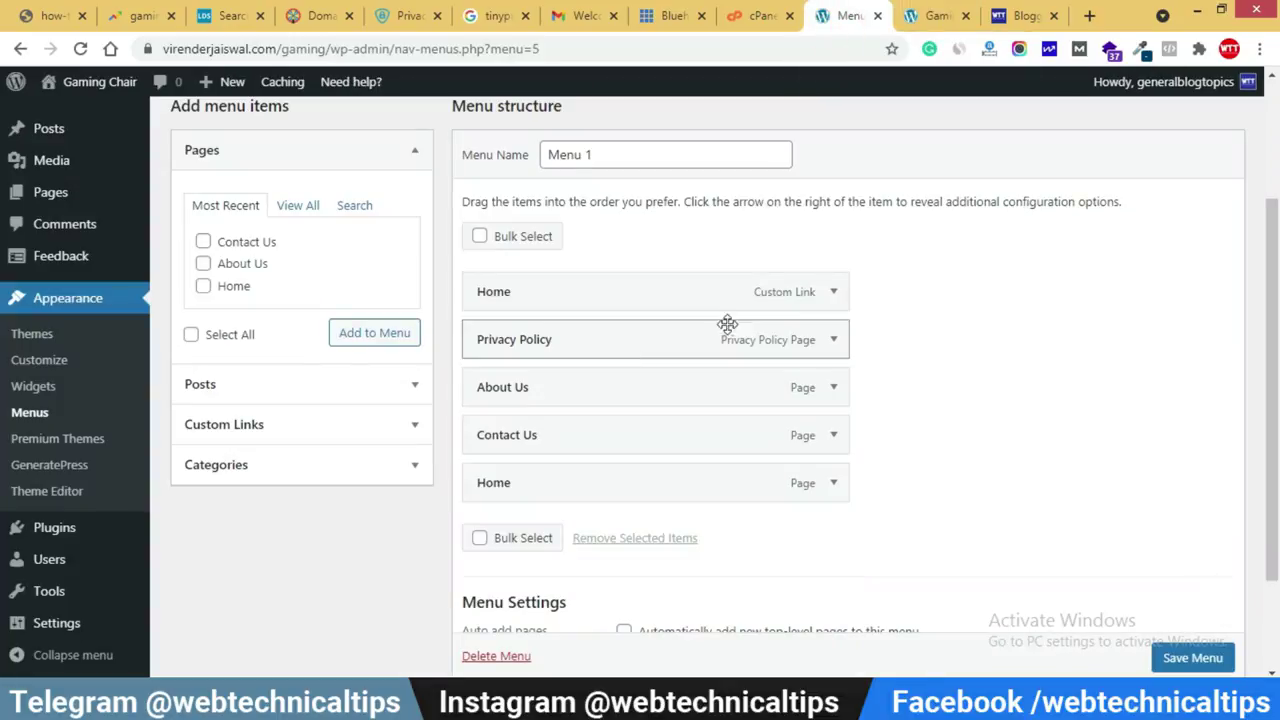
click(835, 294)
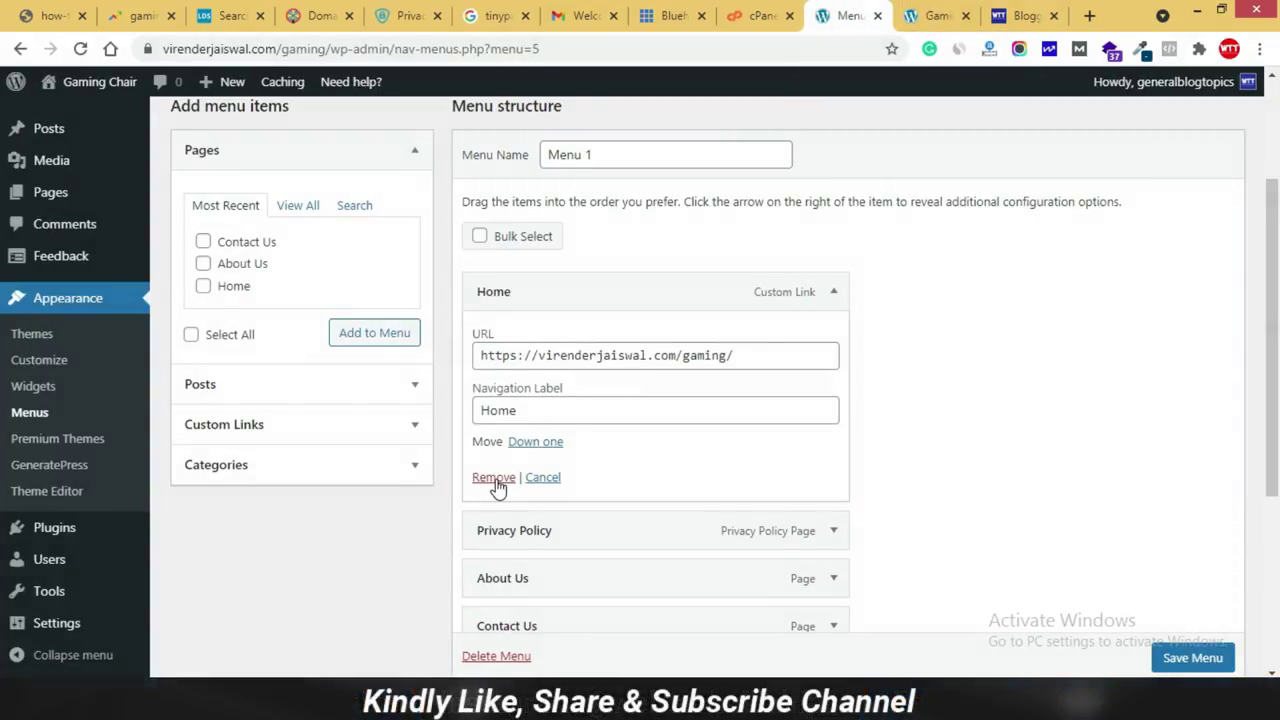
click(485, 478)
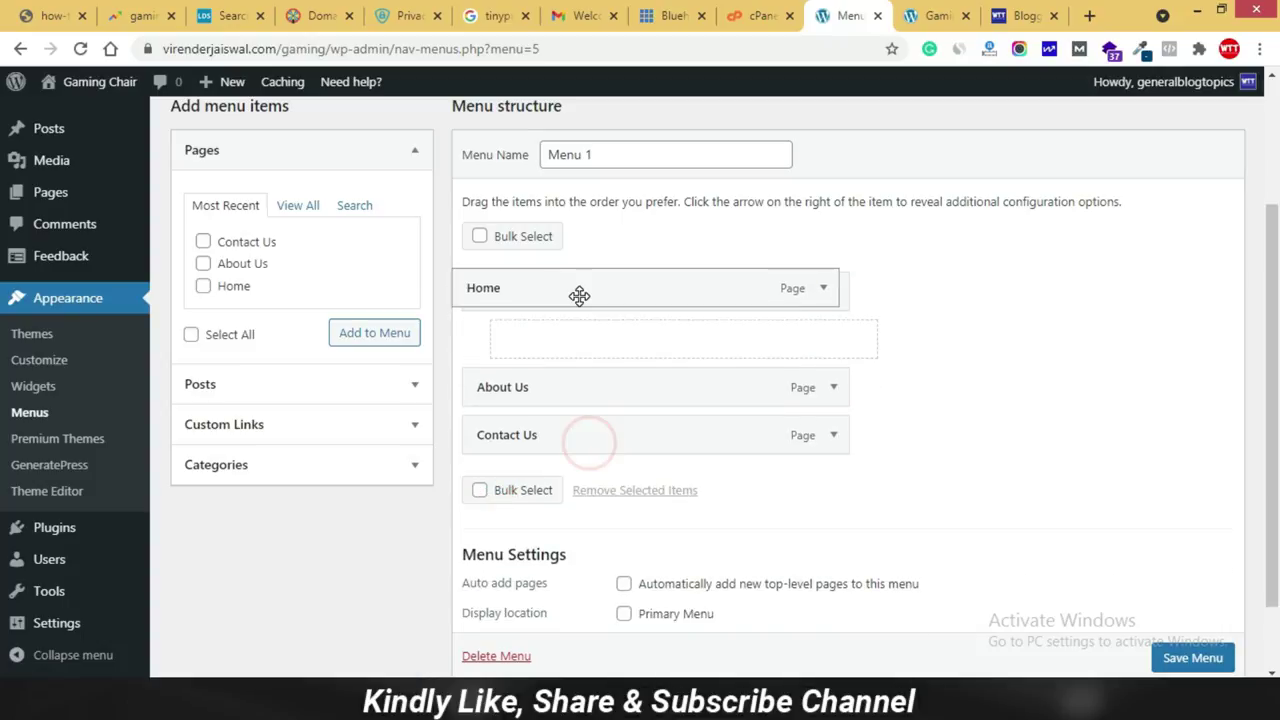
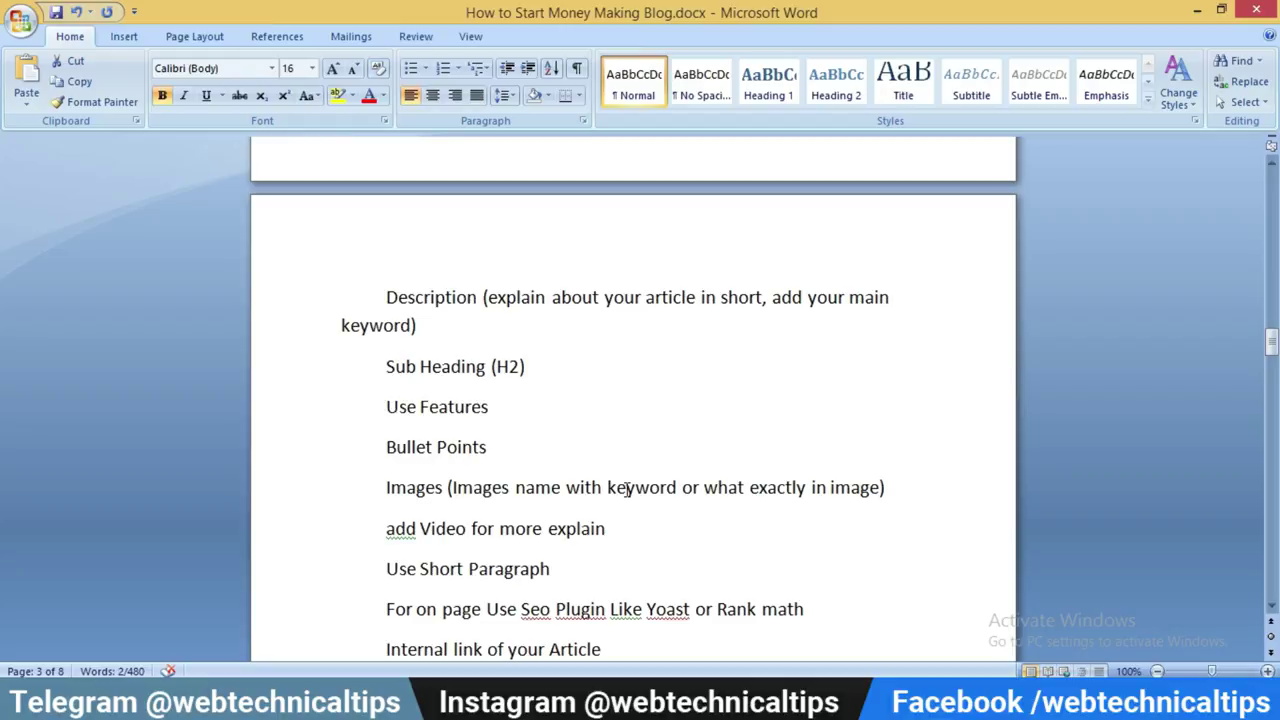
Review the outline points on writing the first article and on-page SEO in the Word document.
scroll(561, 537, up, 8)
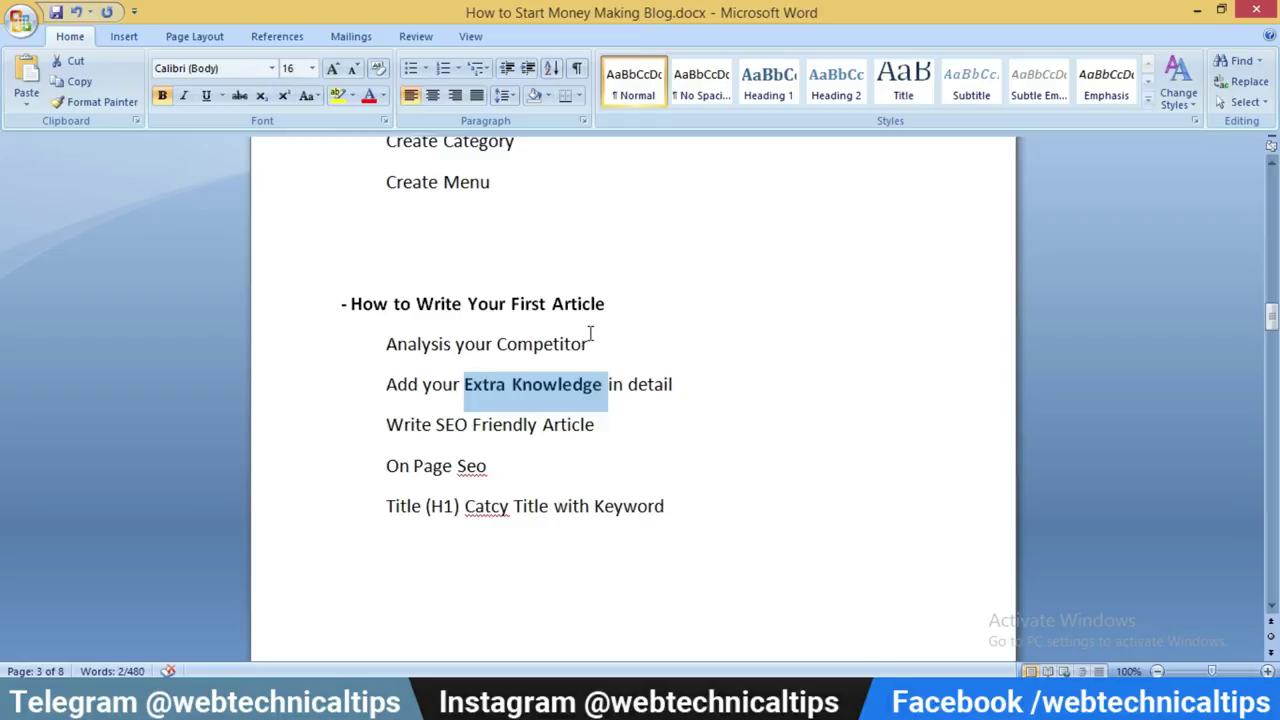
scroll(607, 415, down, 5)
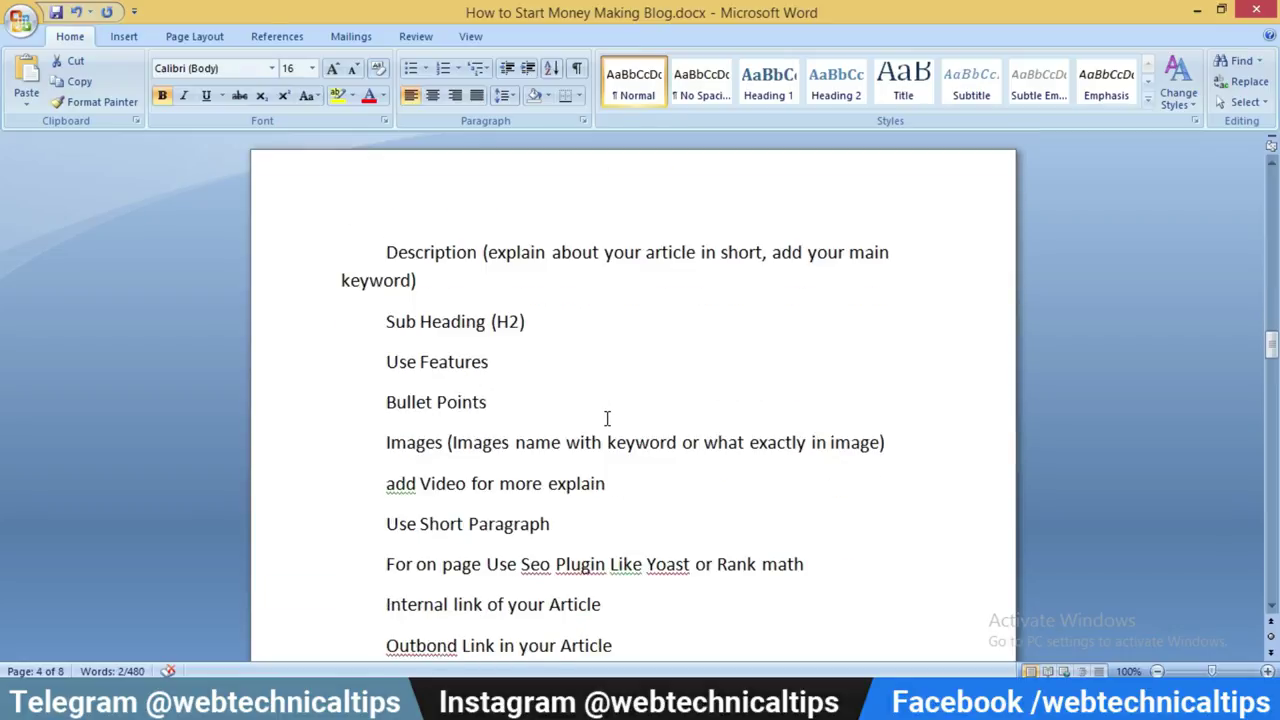
scroll(607, 418, down, 1)
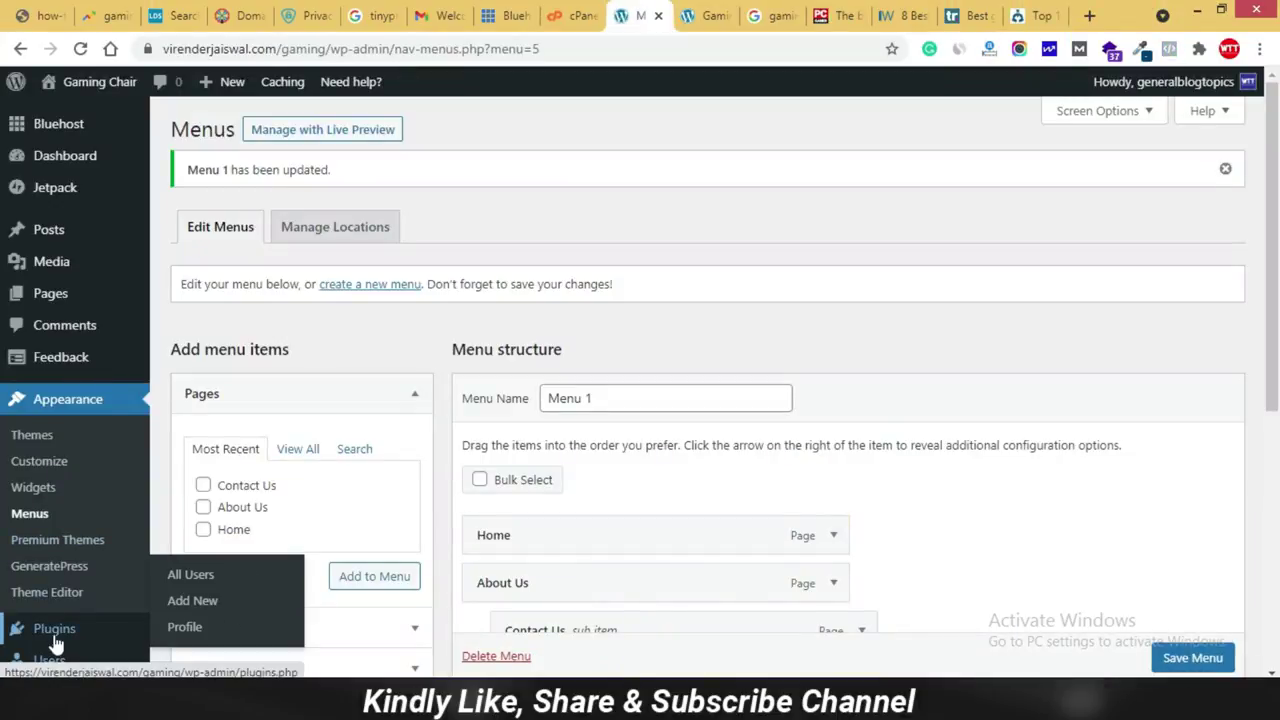
Search the WordPress plugin directory for yoast, then install and activate the Yoast SEO plugin.
mouse_move(51, 630)
click(207, 602)
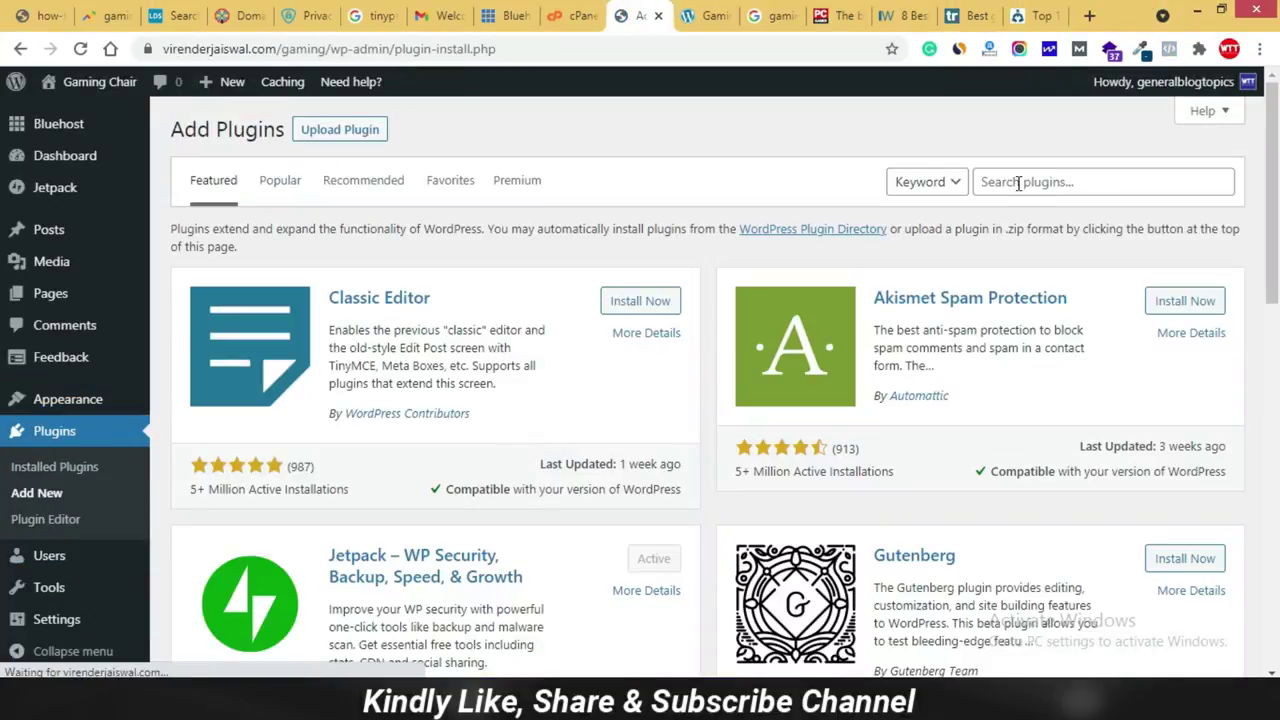
click(1017, 182)
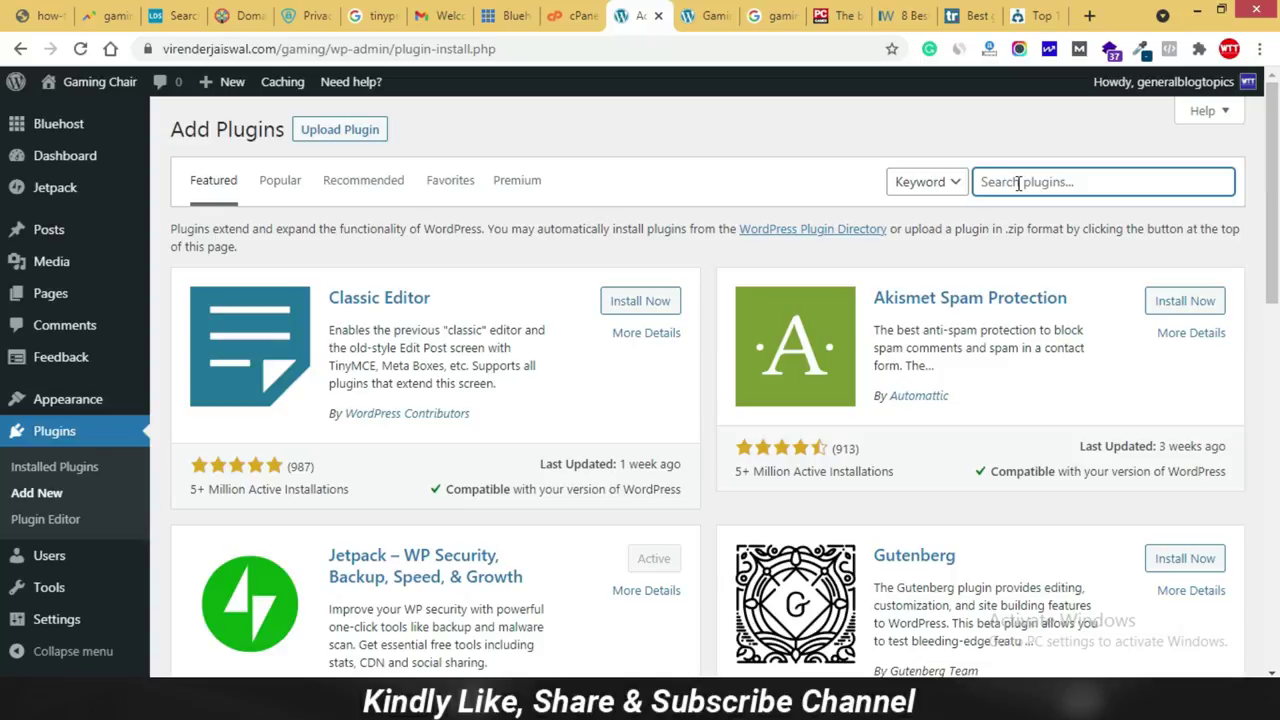
text(yoast)
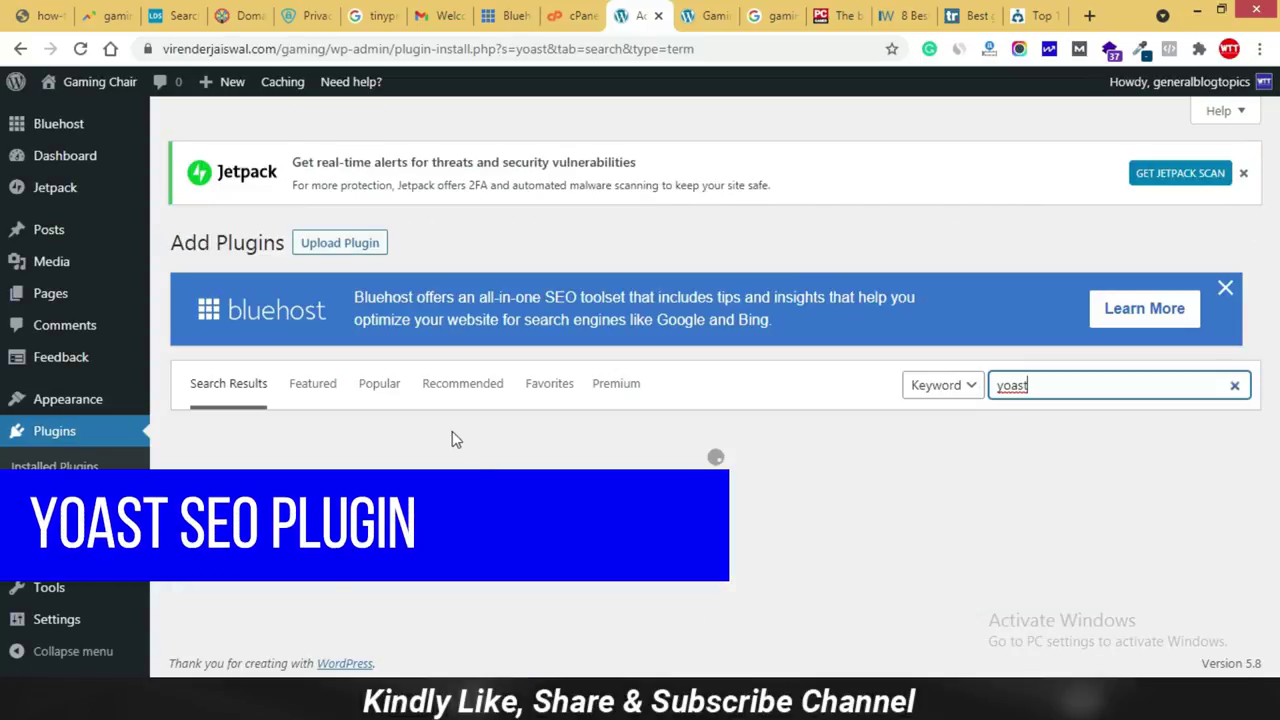
click(637, 491)
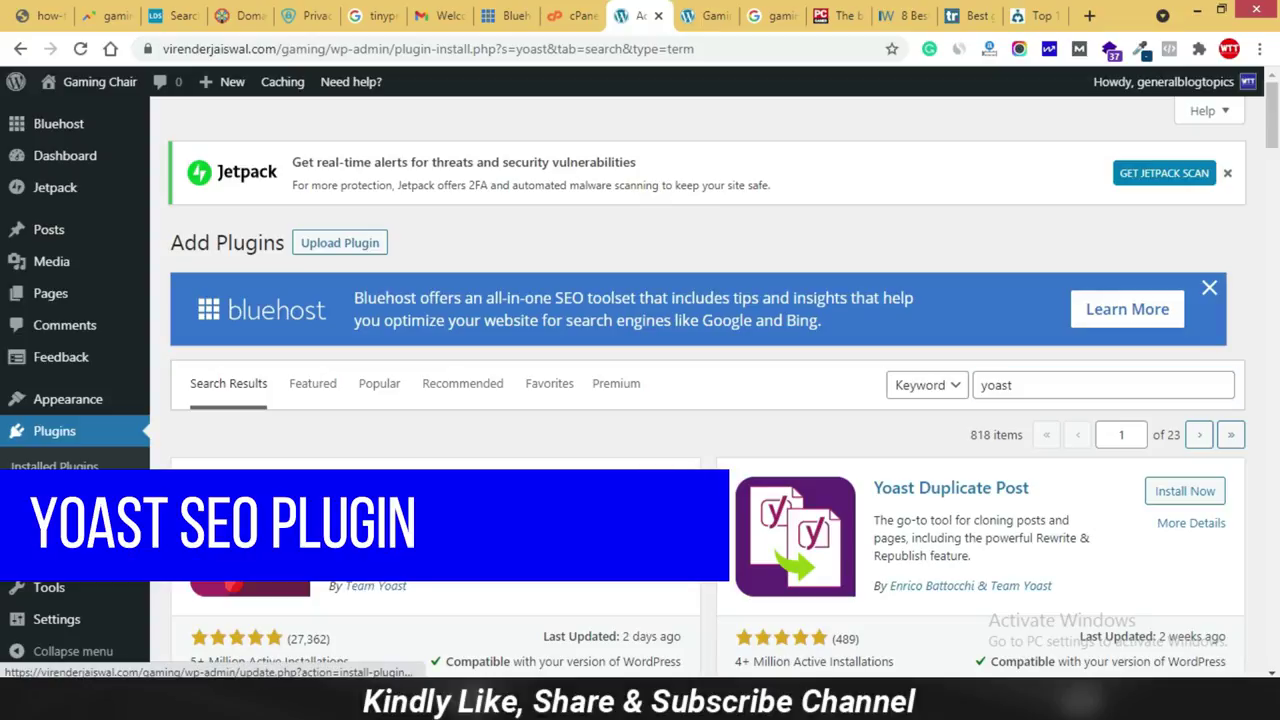
scroll(312, 489, down, 2)
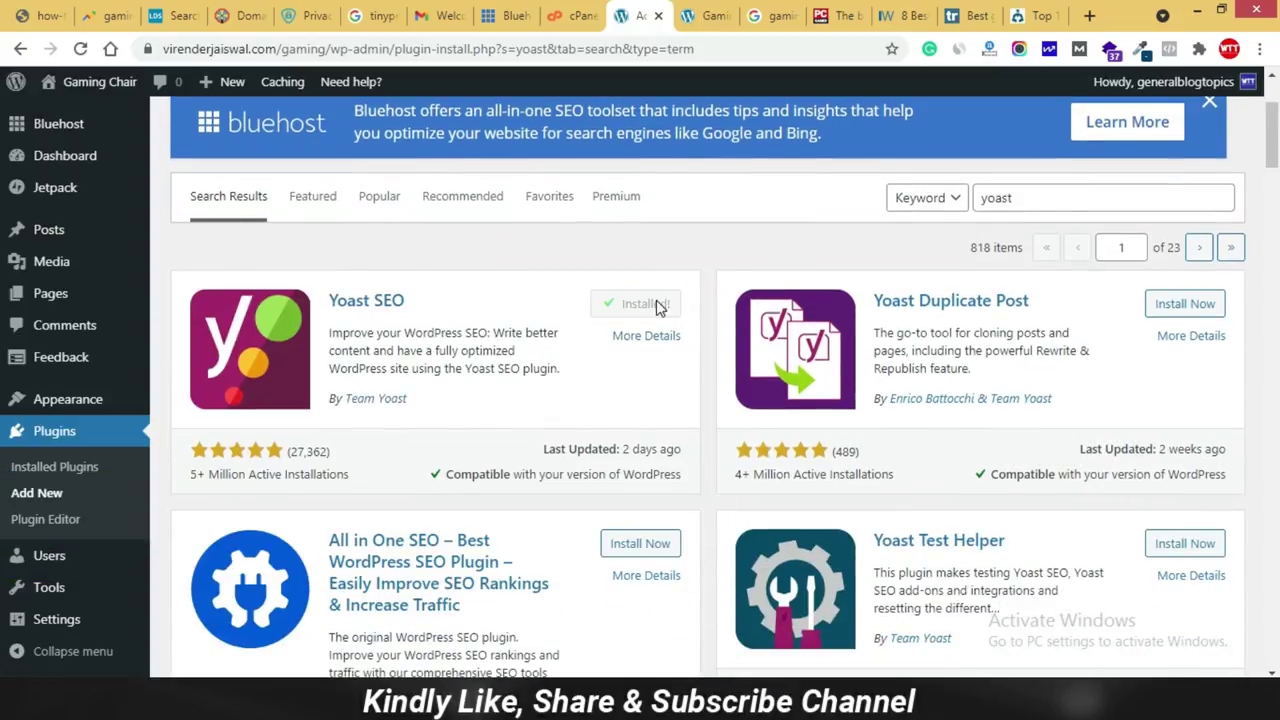
click(648, 305)
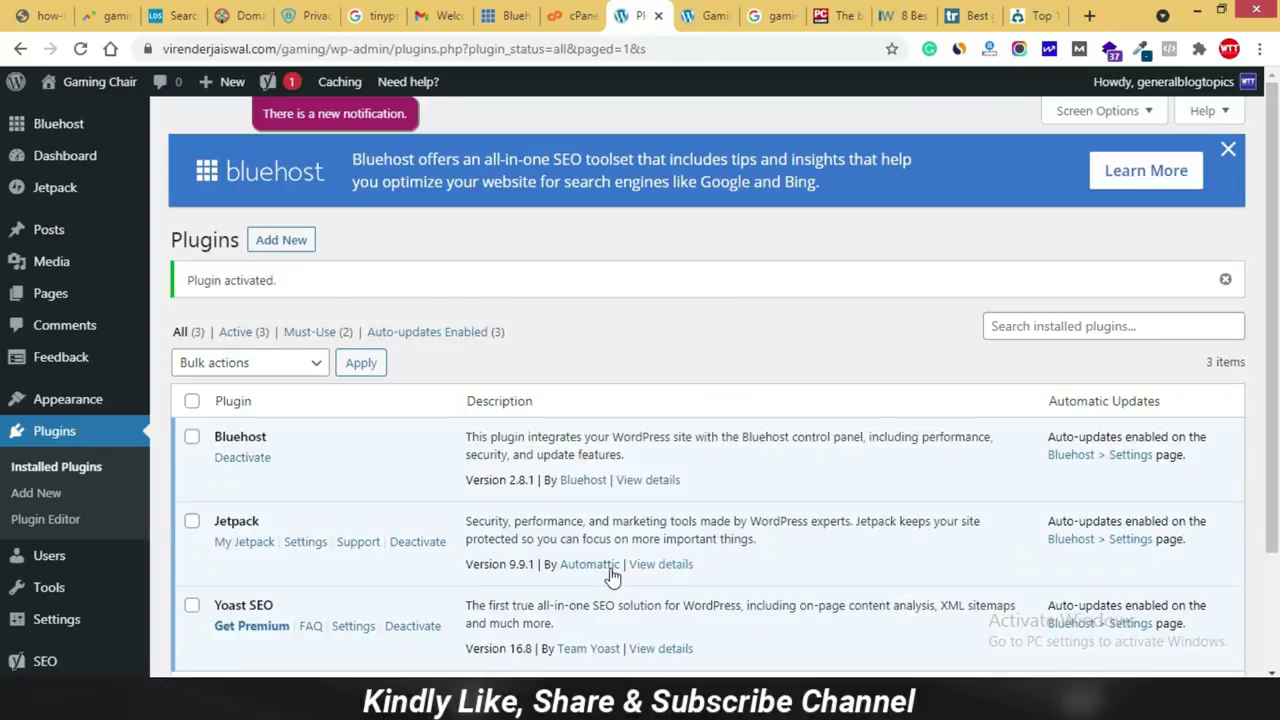
Open the Yoast SEO general settings and review the Features, Integrations and Webmaster Tools verification options.
scroll(240, 576, down, 3)
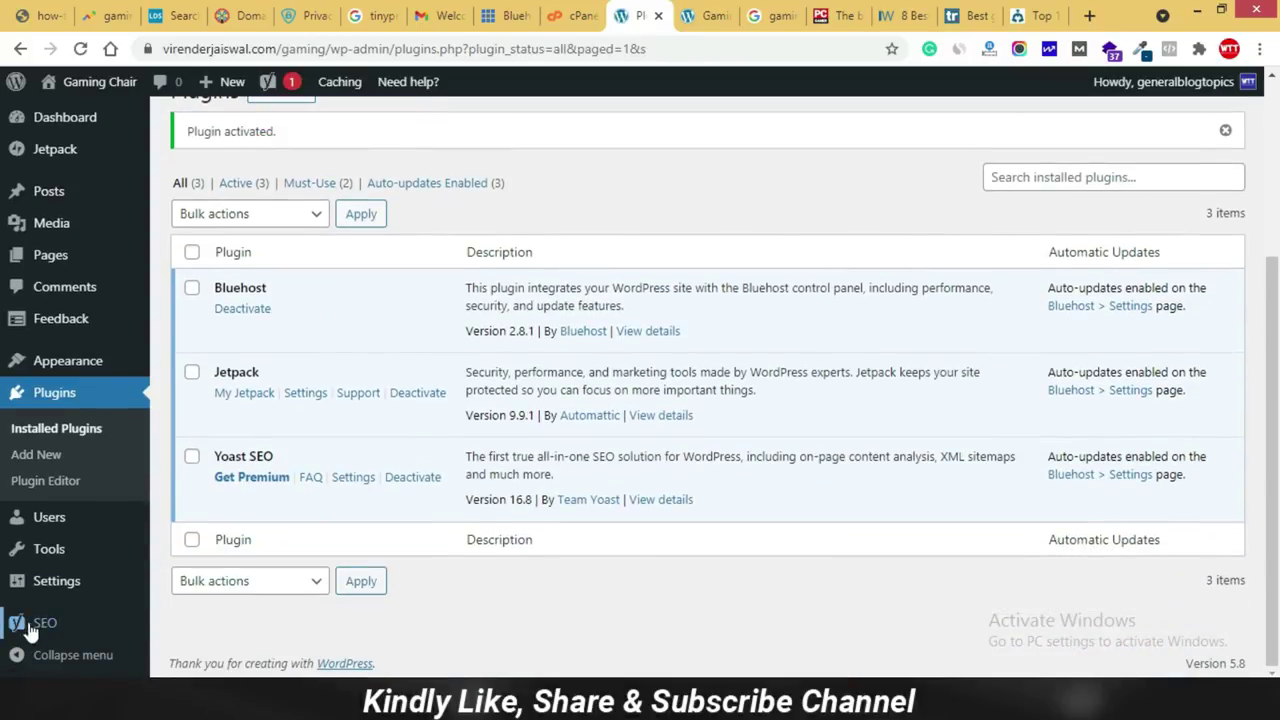
mouse_move(28, 628)
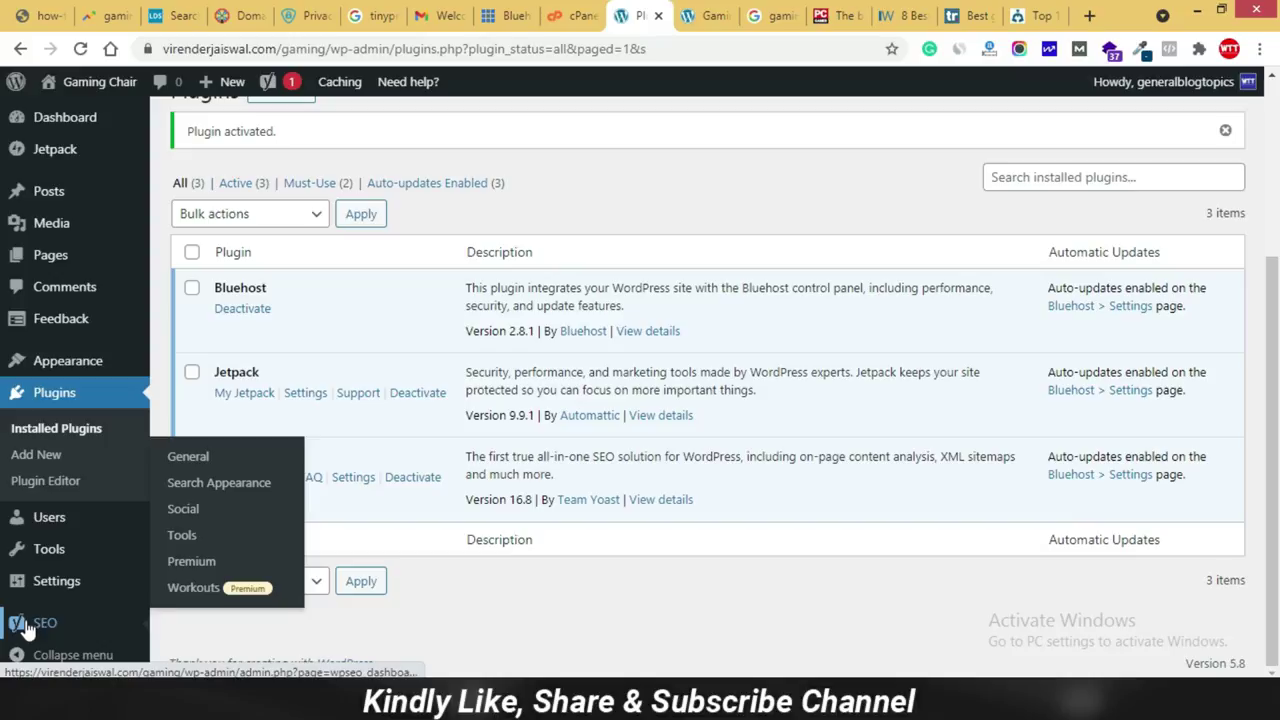
click(28, 628)
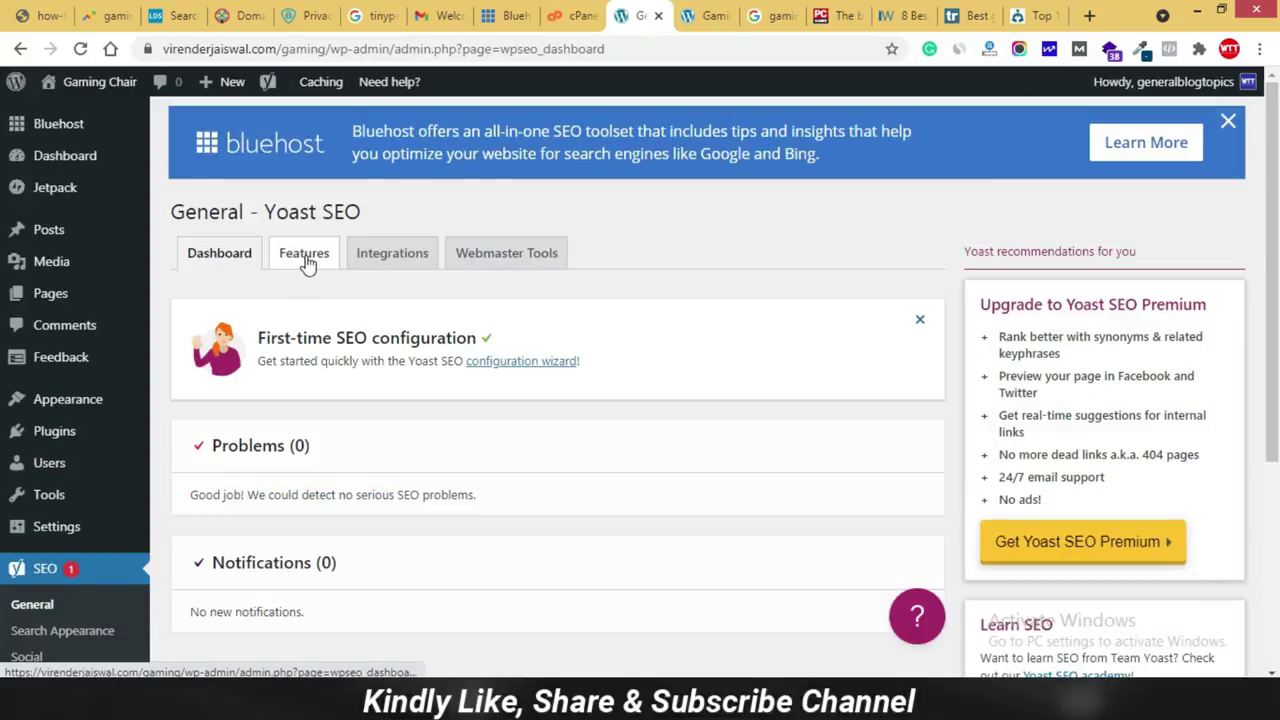
click(305, 258)
scroll(282, 410, down, 2)
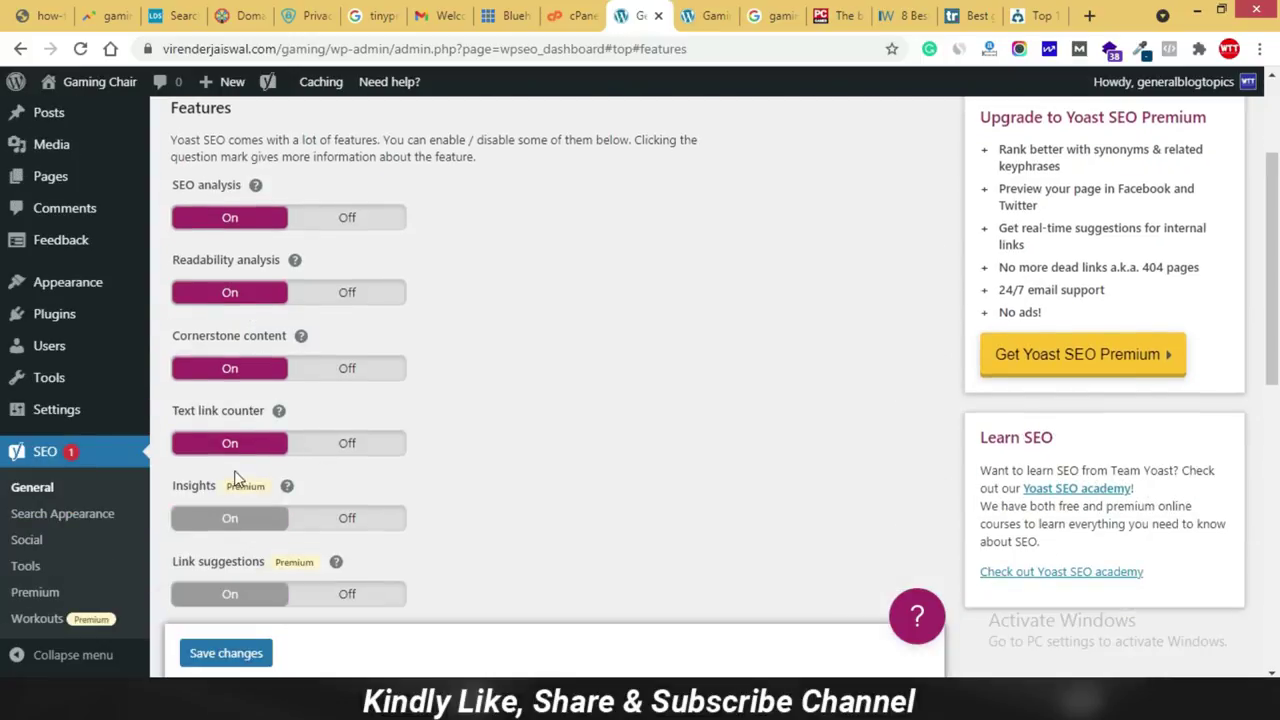
scroll(341, 432, down, 5)
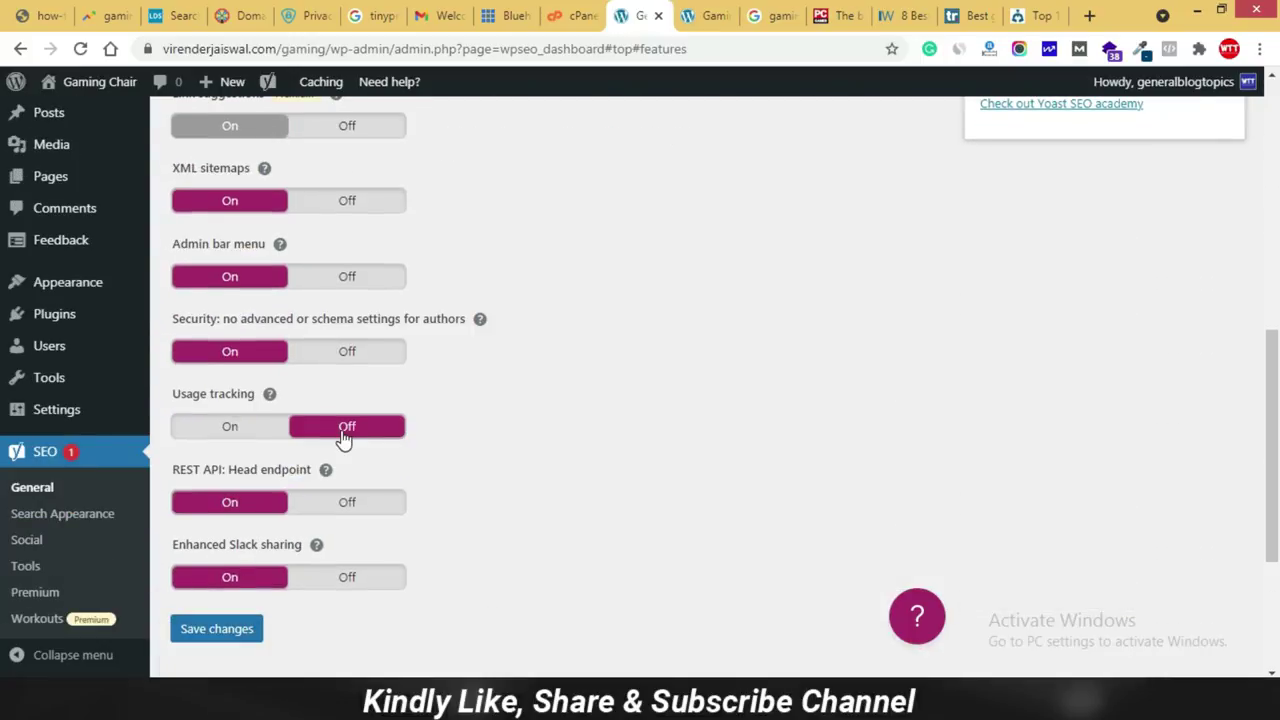
scroll(314, 424, up, 7)
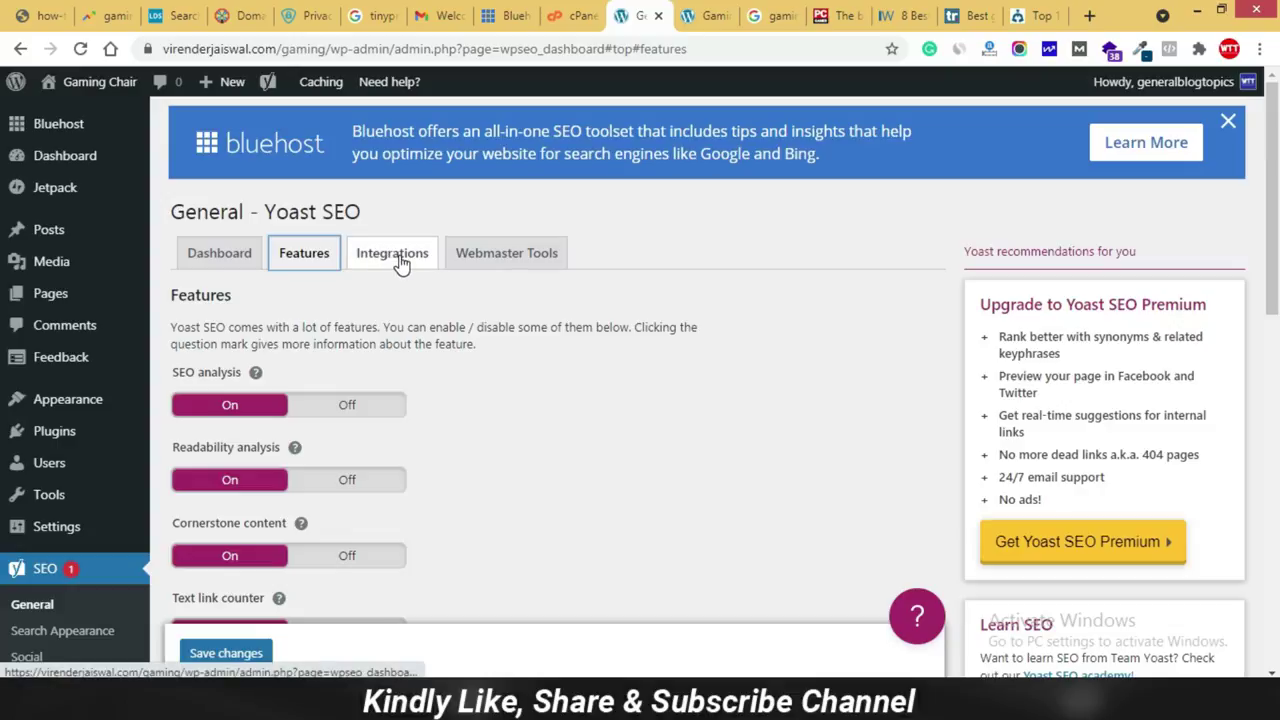
click(400, 258)
click(485, 255)
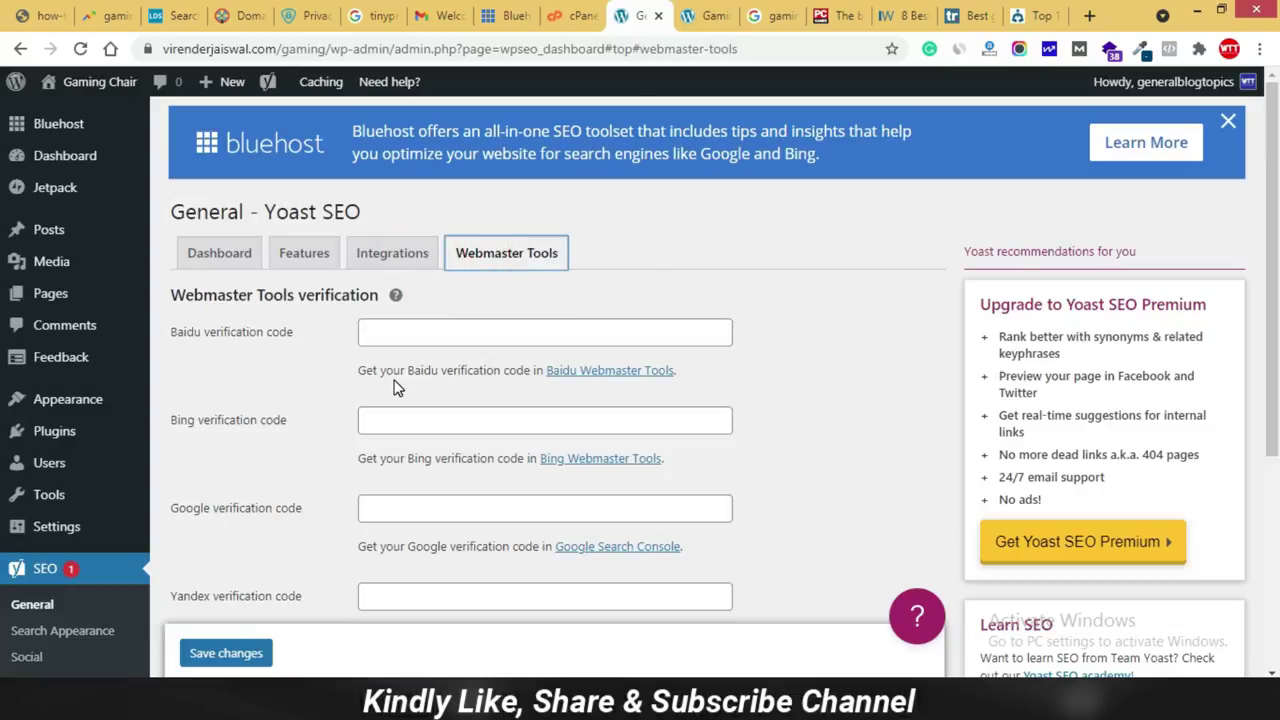
scroll(298, 476, down, 1)
Open the Yoast SEO search appearance settings and examine the title separator, homepage, social and Knowledge Graph sections.
click(60, 540)
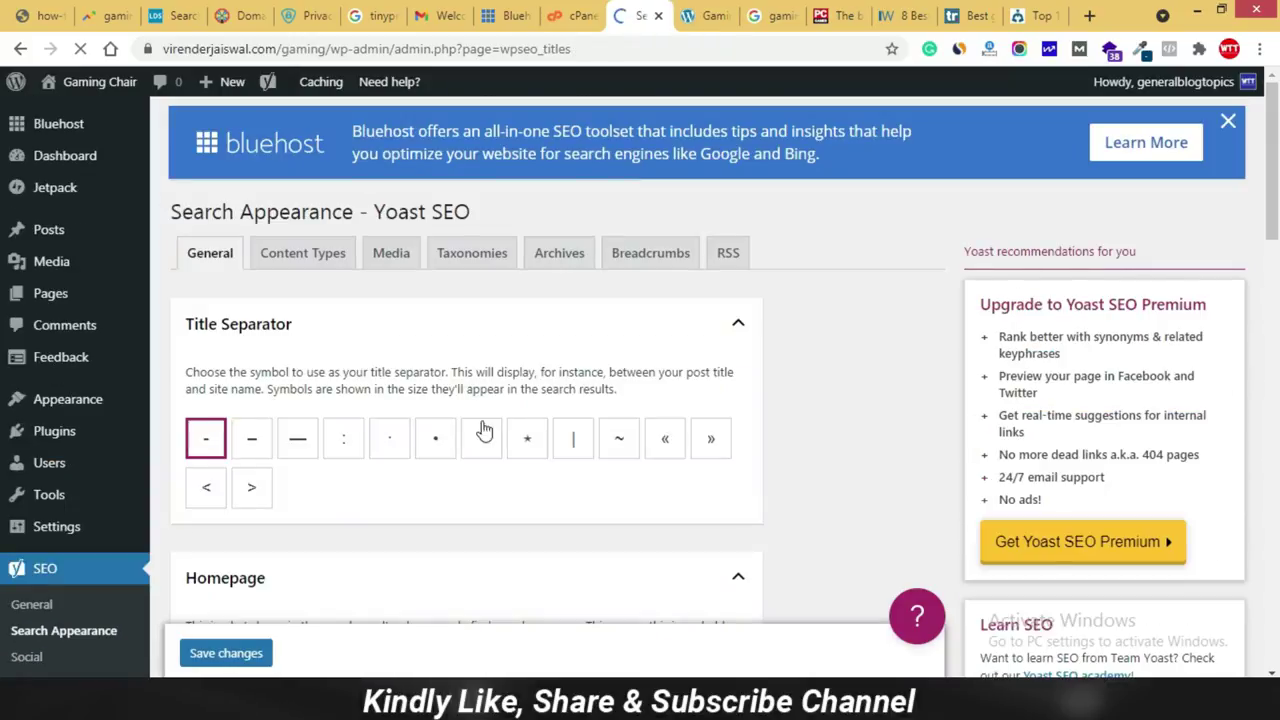
scroll(300, 360, down, 5)
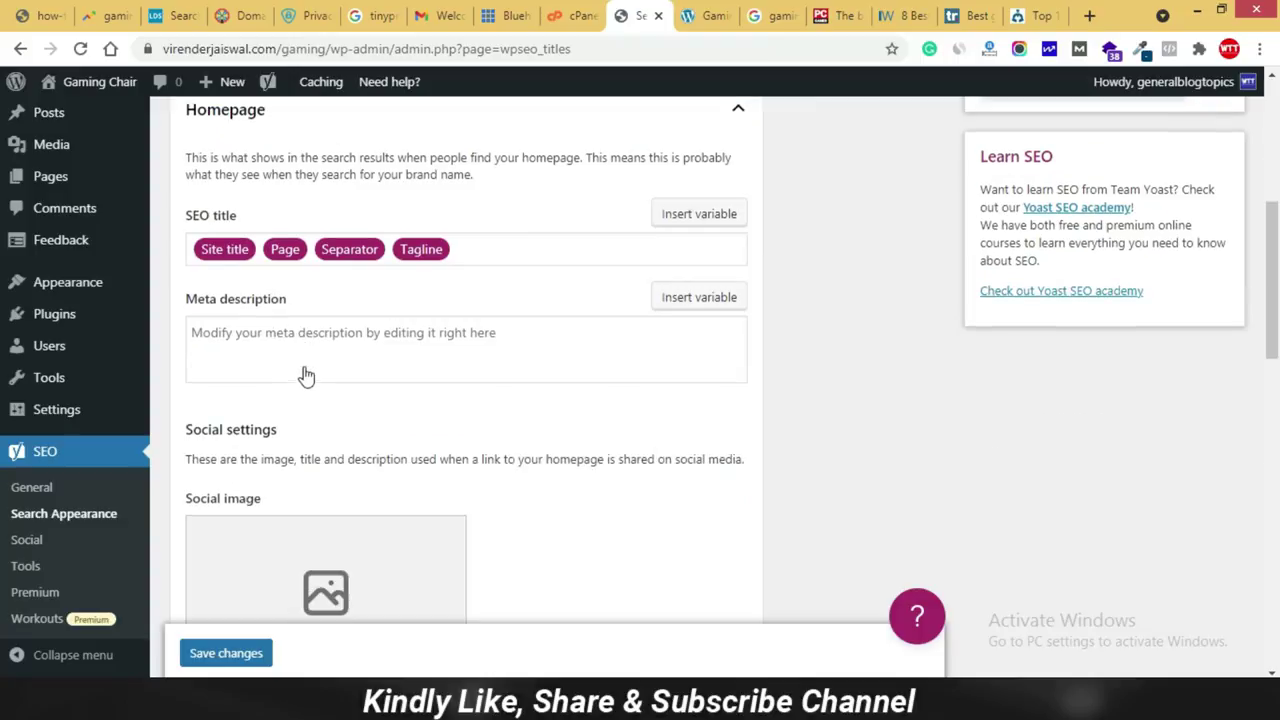
scroll(272, 337, down, 3)
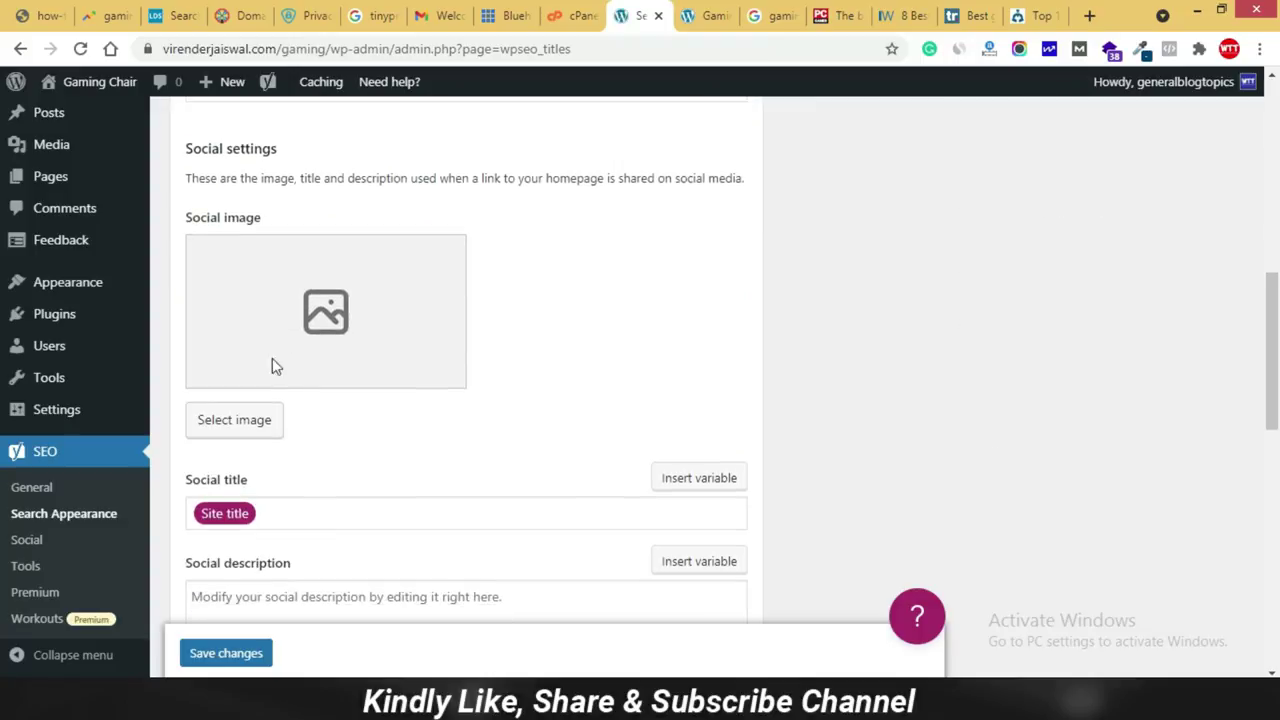
scroll(274, 451, down, 3)
scroll(334, 452, up, 6)
scroll(331, 440, down, 8)
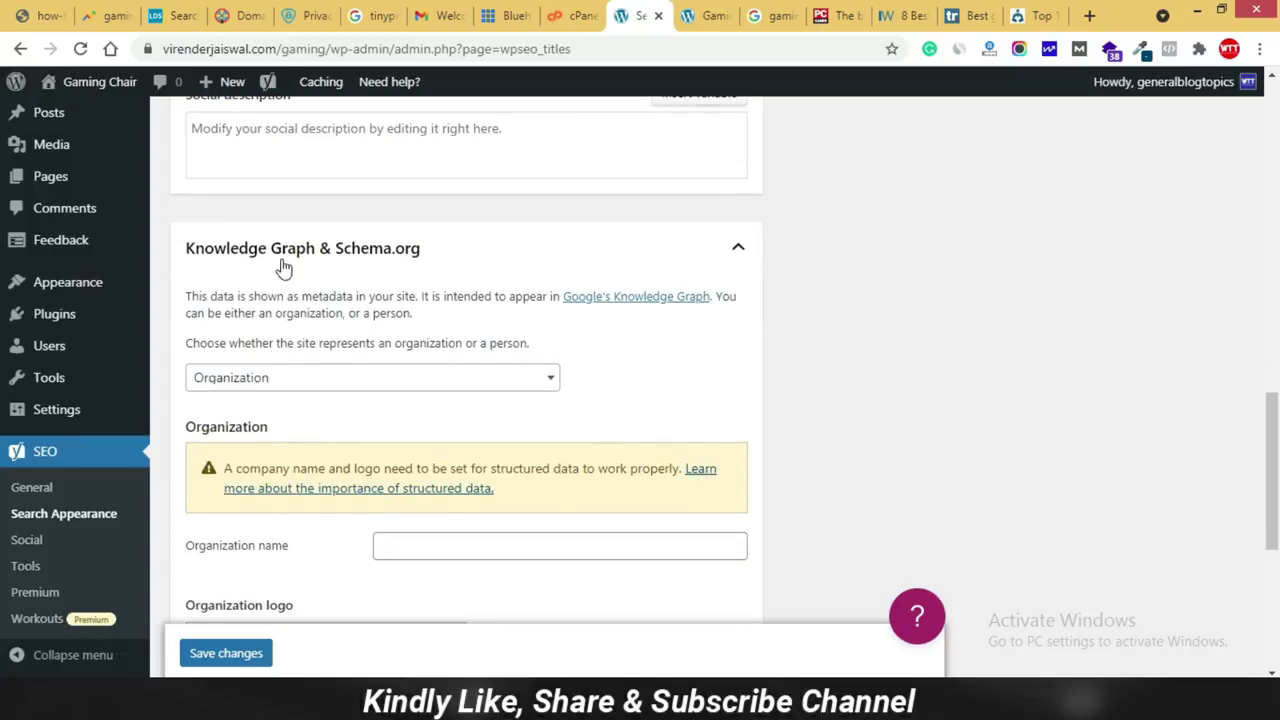
Examine the Knowledge Graph options for organization or person, name and logo in the search appearance settings.
click(322, 376)
click(323, 382)
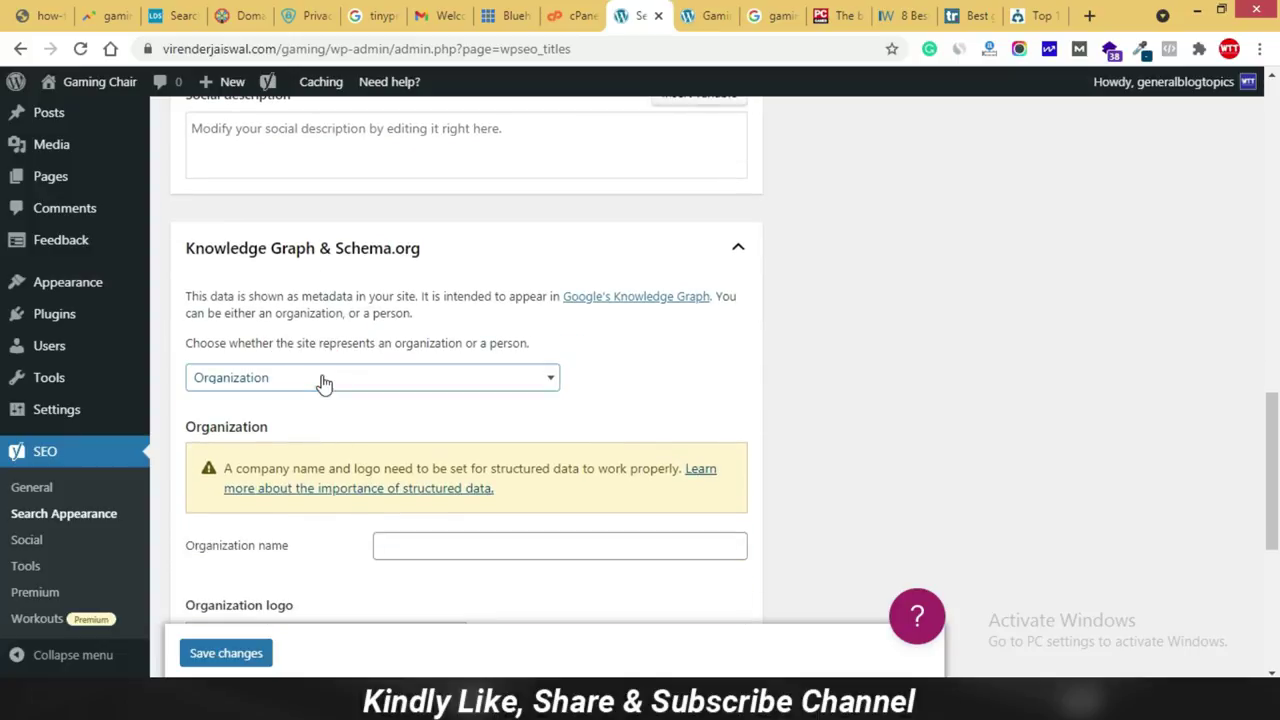
scroll(450, 410, down, 2)
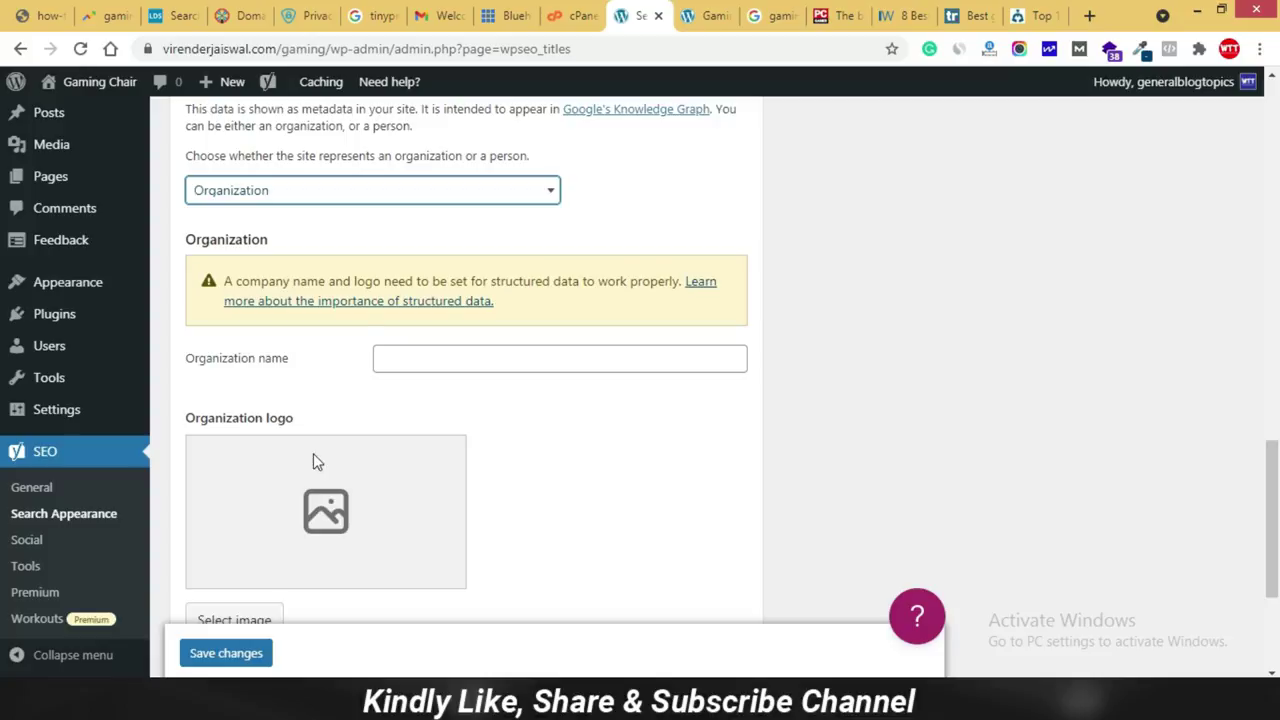
scroll(313, 461, down, 2)
scroll(400, 500, down, 1)
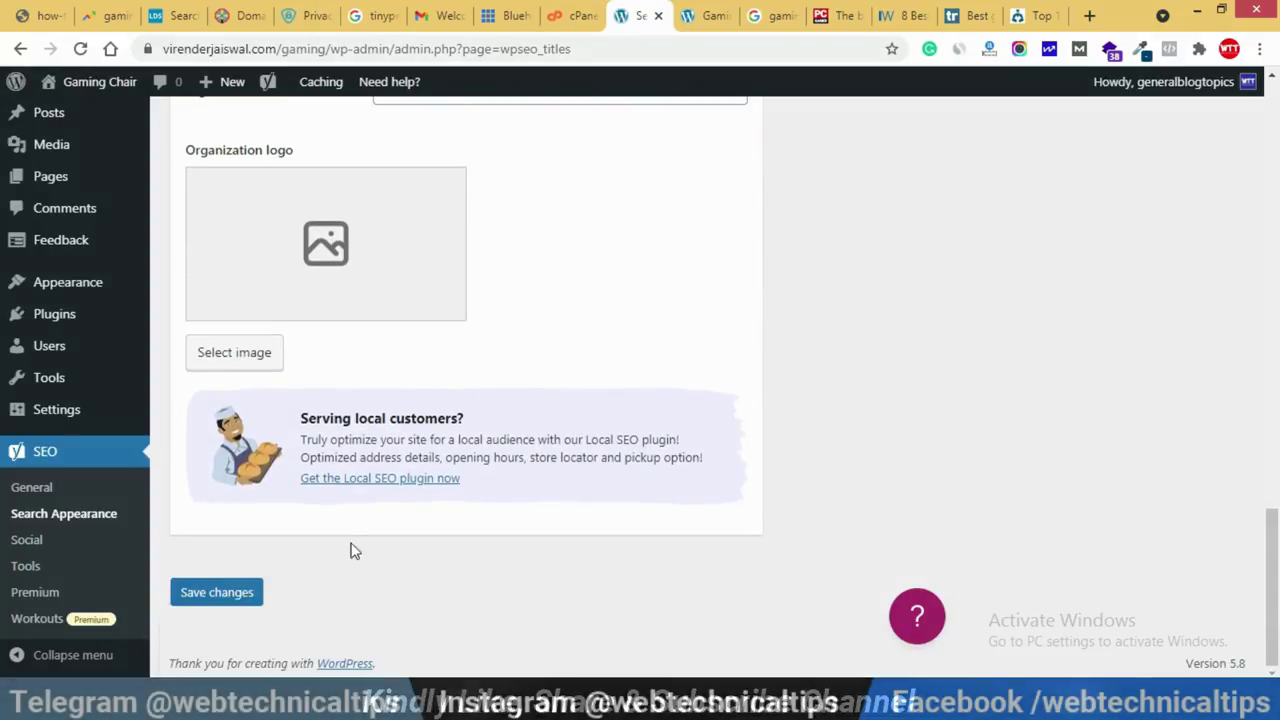
scroll(457, 489, up, 15)
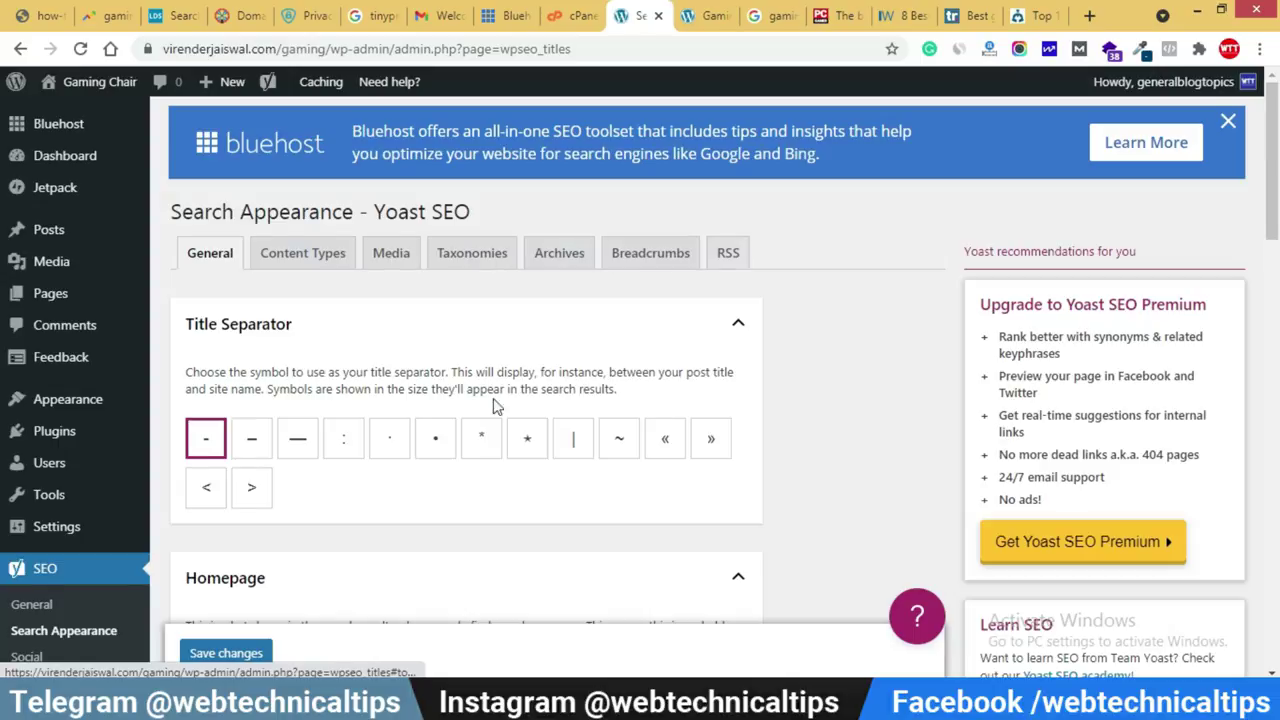
scroll(492, 405, down, 5)
Open the Yoast SEO social settings and review the organization profile fields and the Facebook Open Graph and default image options.
click(26, 539)
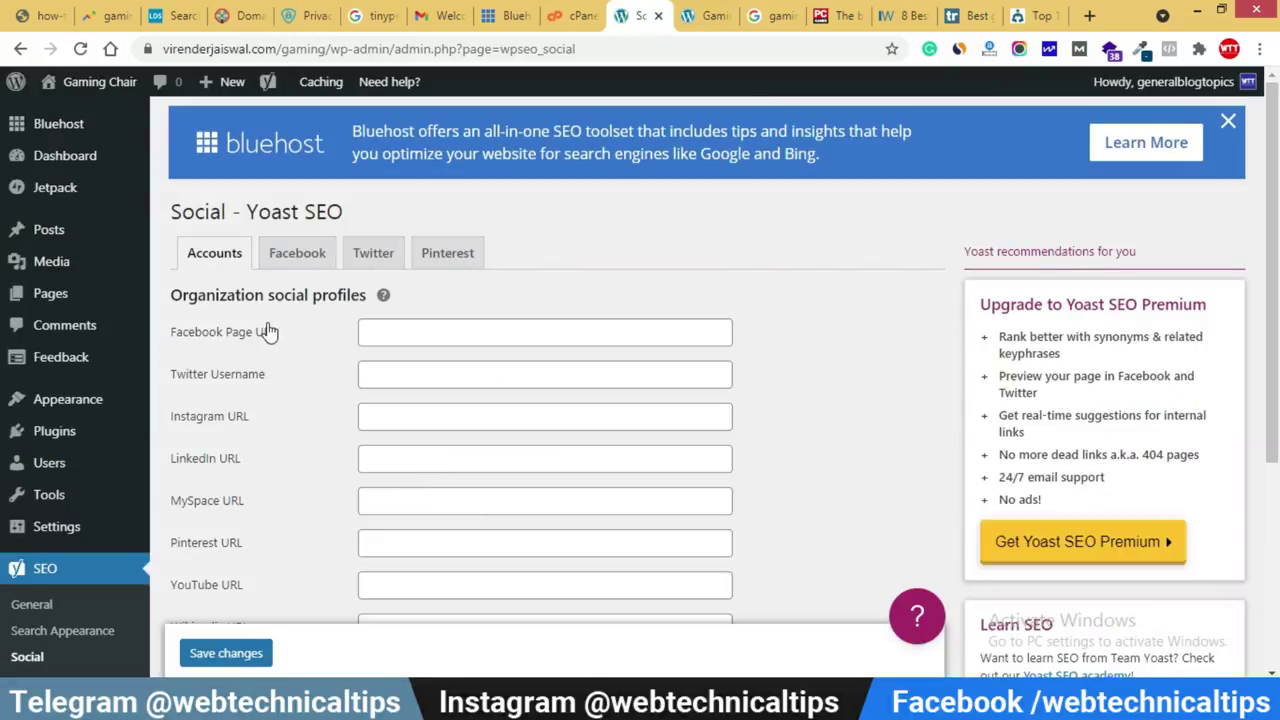
click(303, 262)
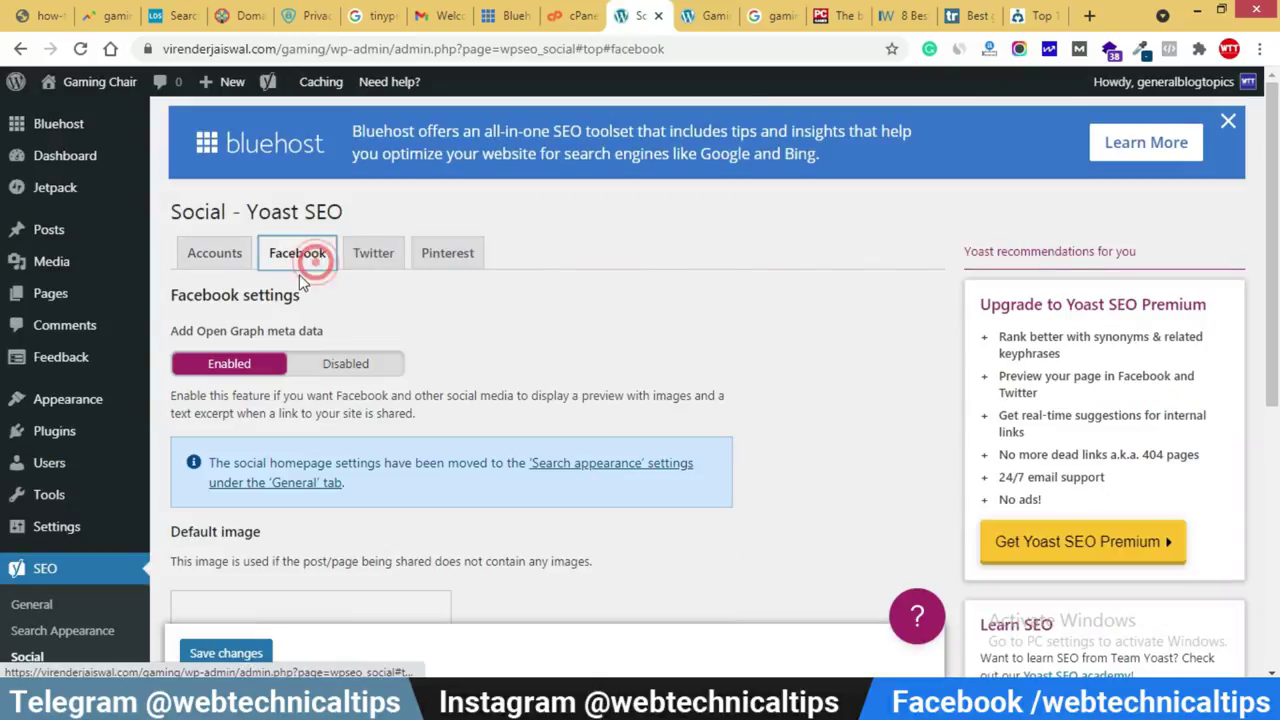
scroll(310, 458, down, 2)
scroll(307, 457, down, 1)
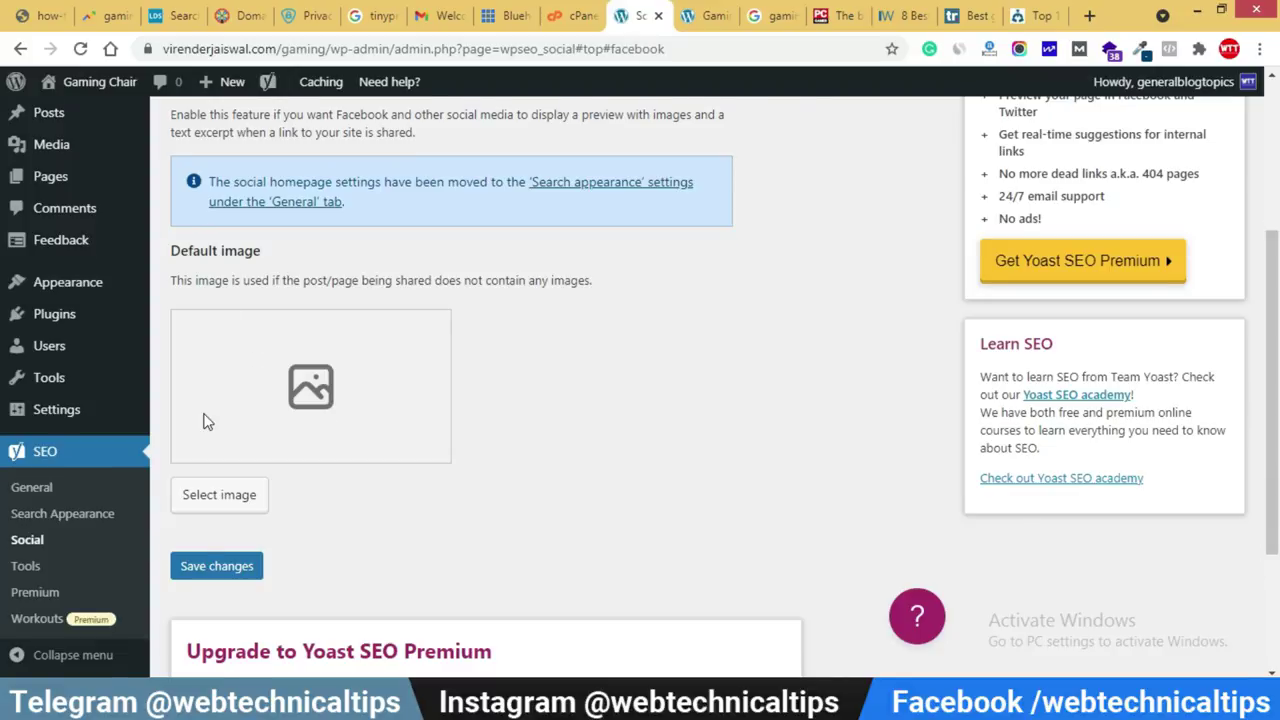
scroll(230, 405, up, 3)
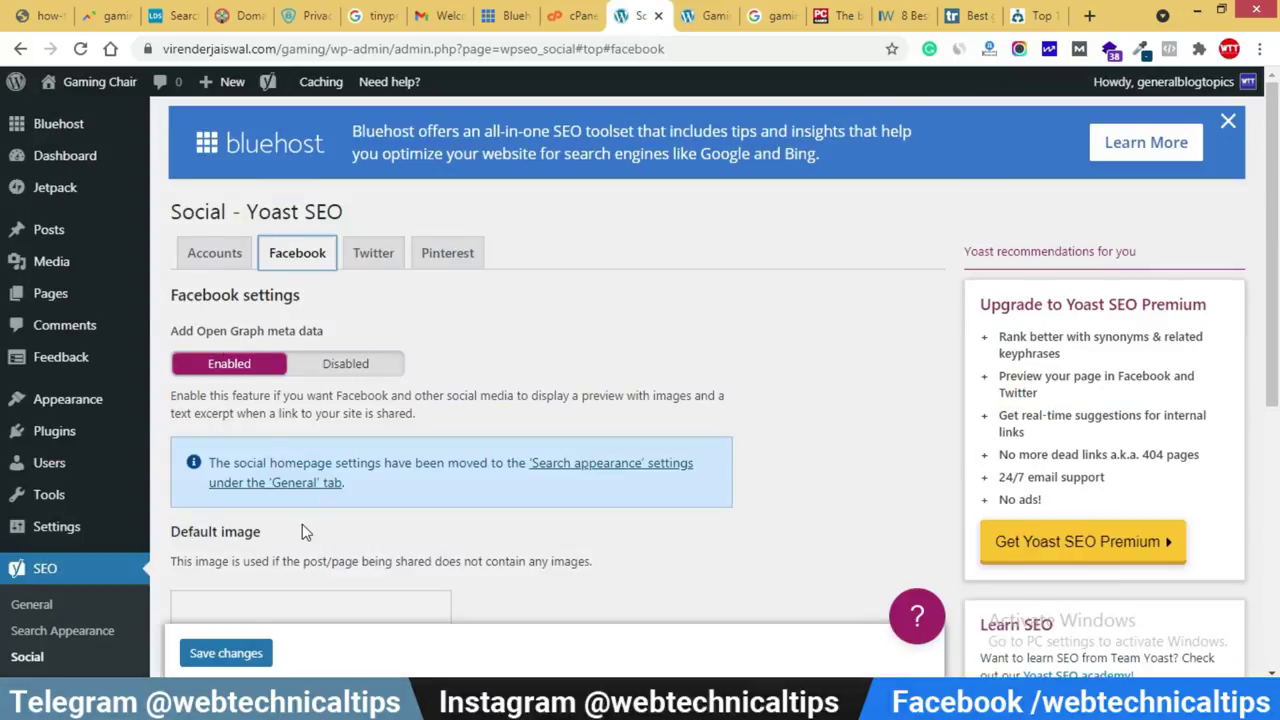
scroll(305, 535, down, 4)
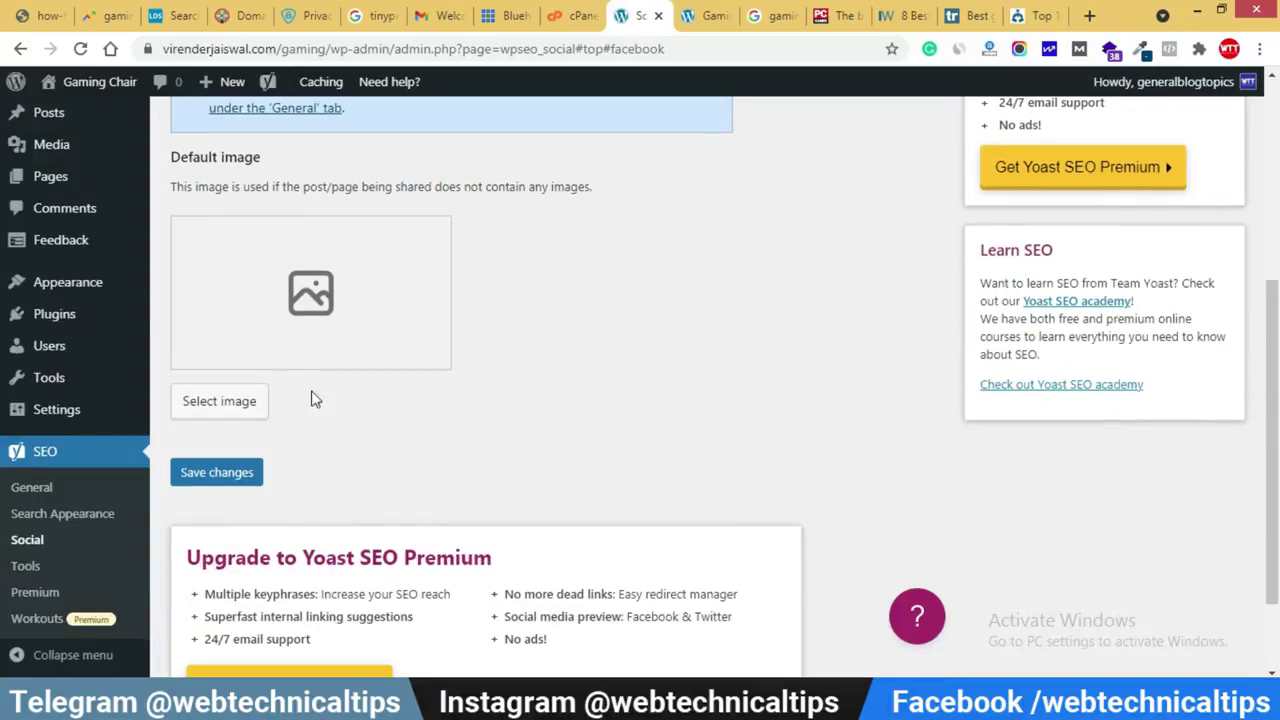
scroll(384, 488, up, 3)
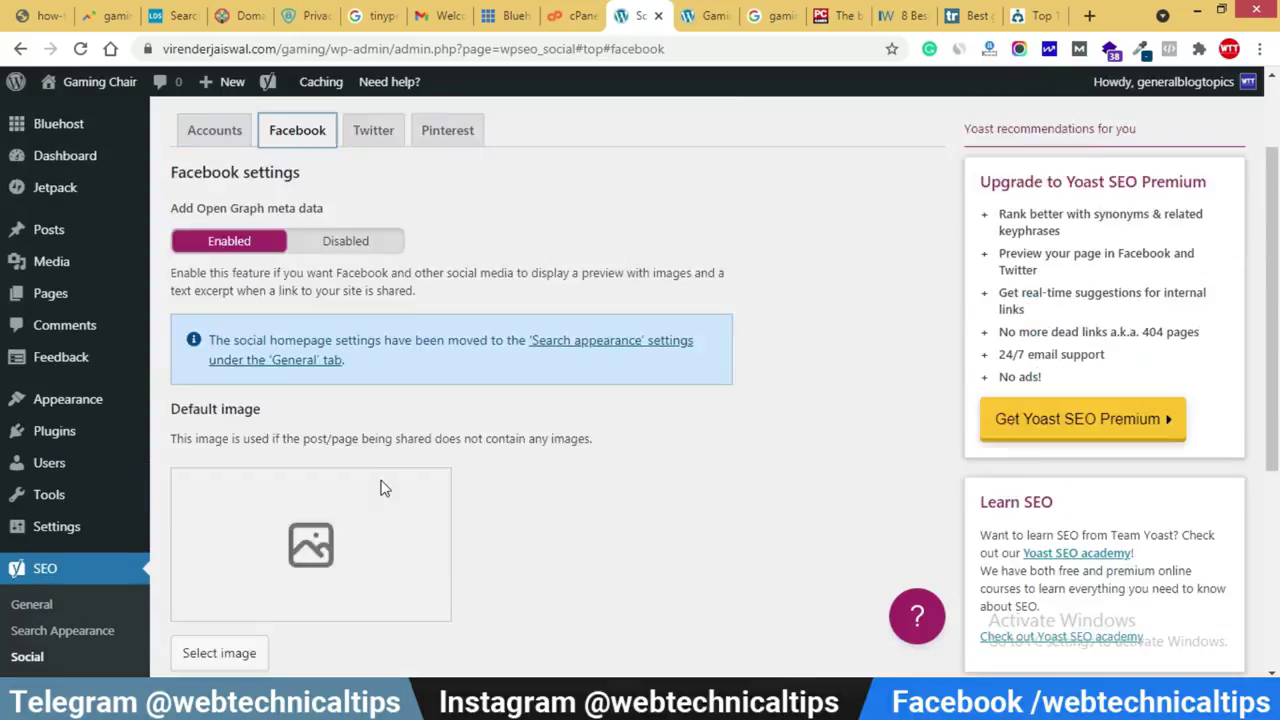
scroll(384, 488, up, 1)
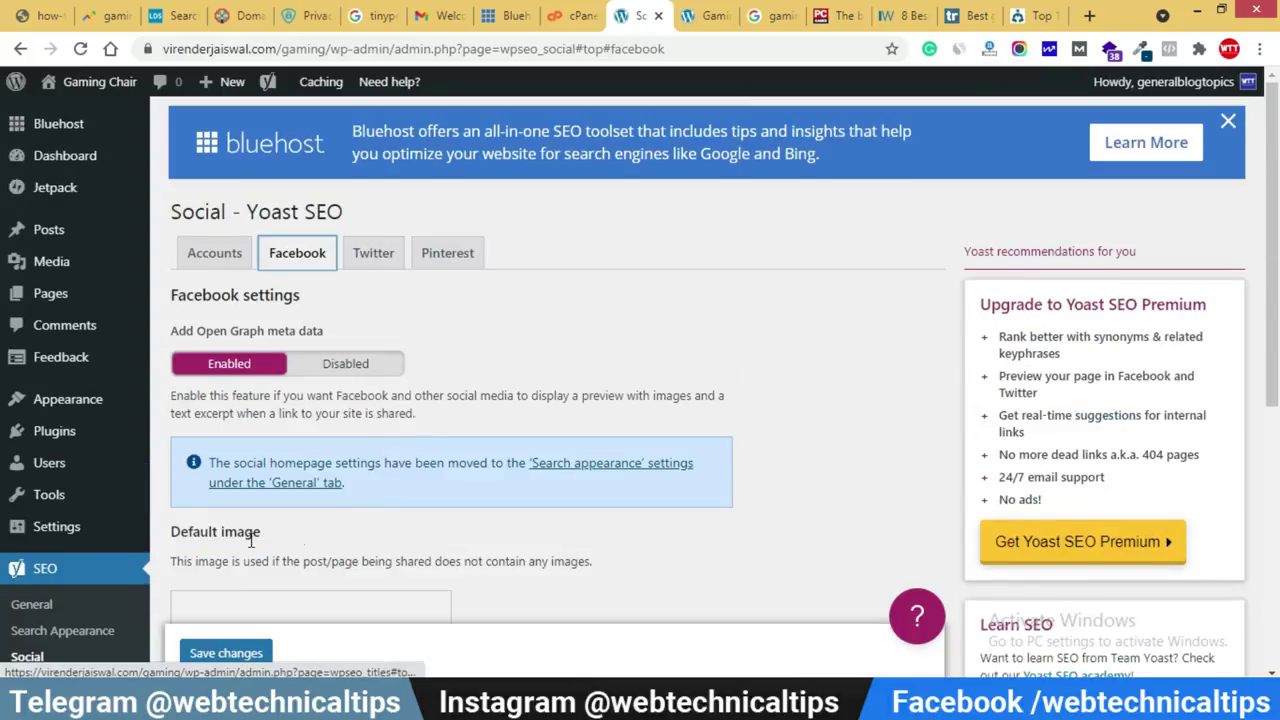
scroll(200, 540, down, 2)
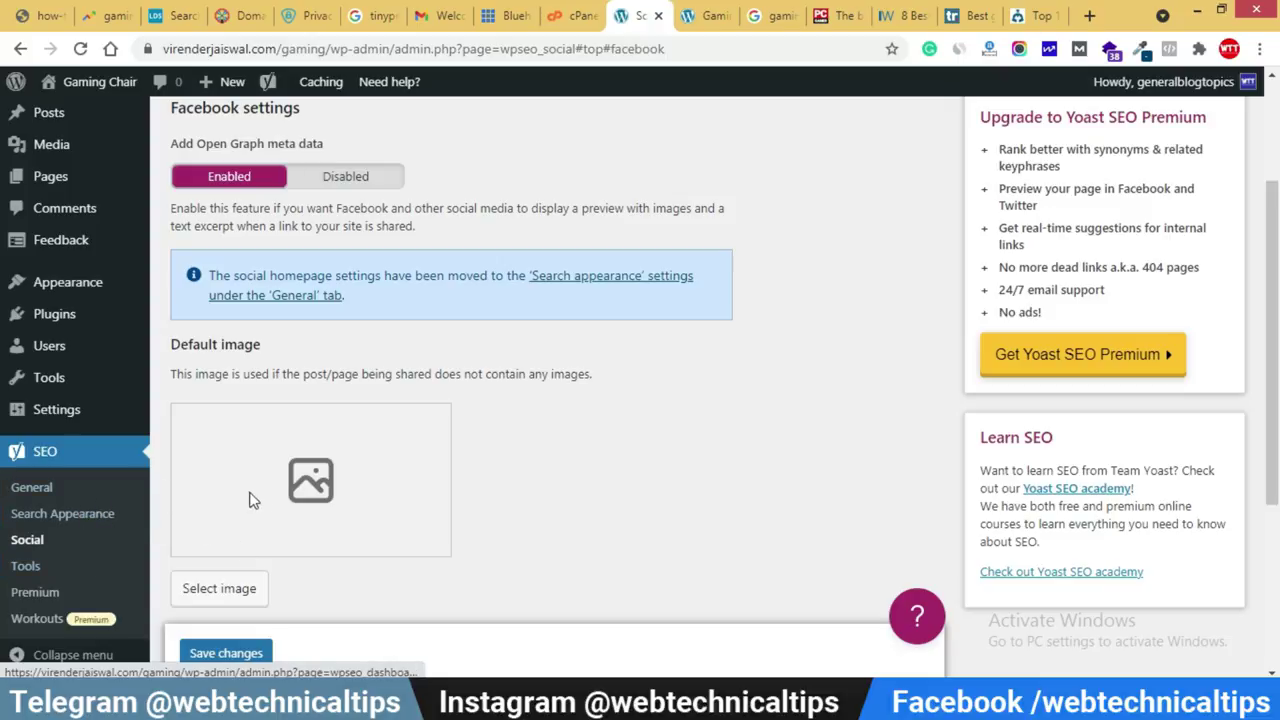
scroll(480, 418, up, 2)
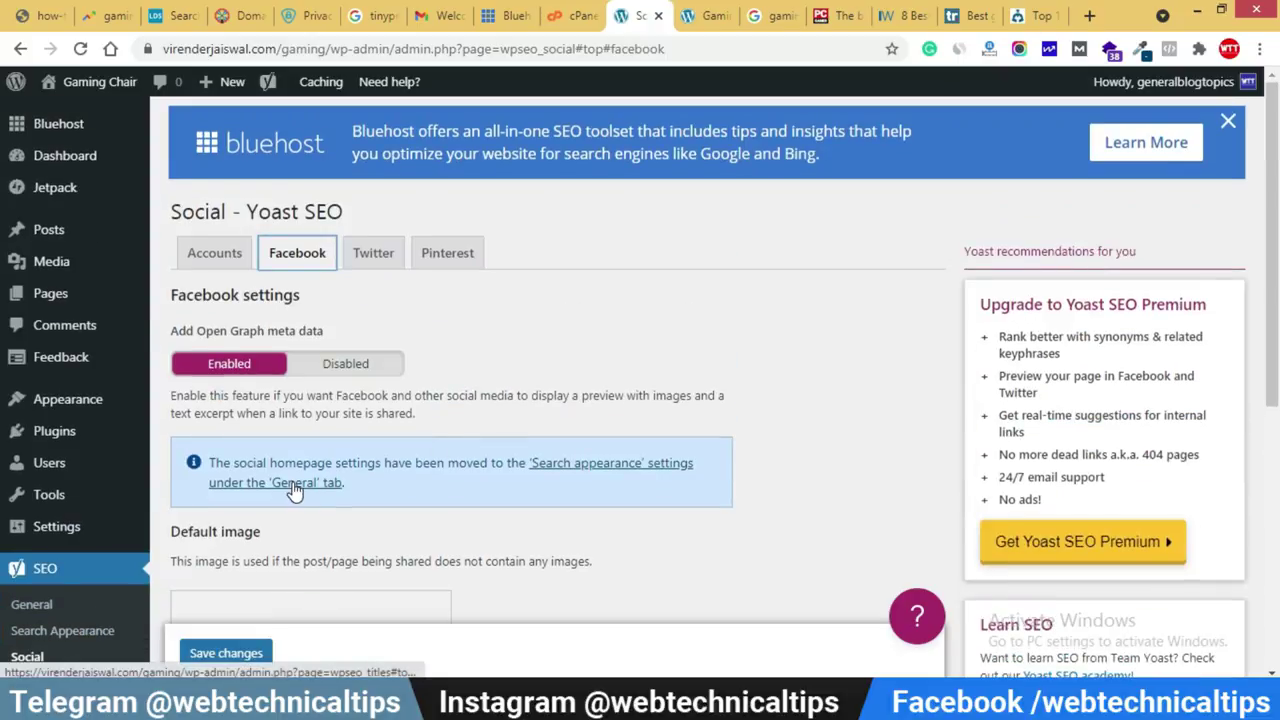
Start a new WordPress post and bring up the introduction of the PC Gamer best gaming chairs article.
mouse_move(50, 238)
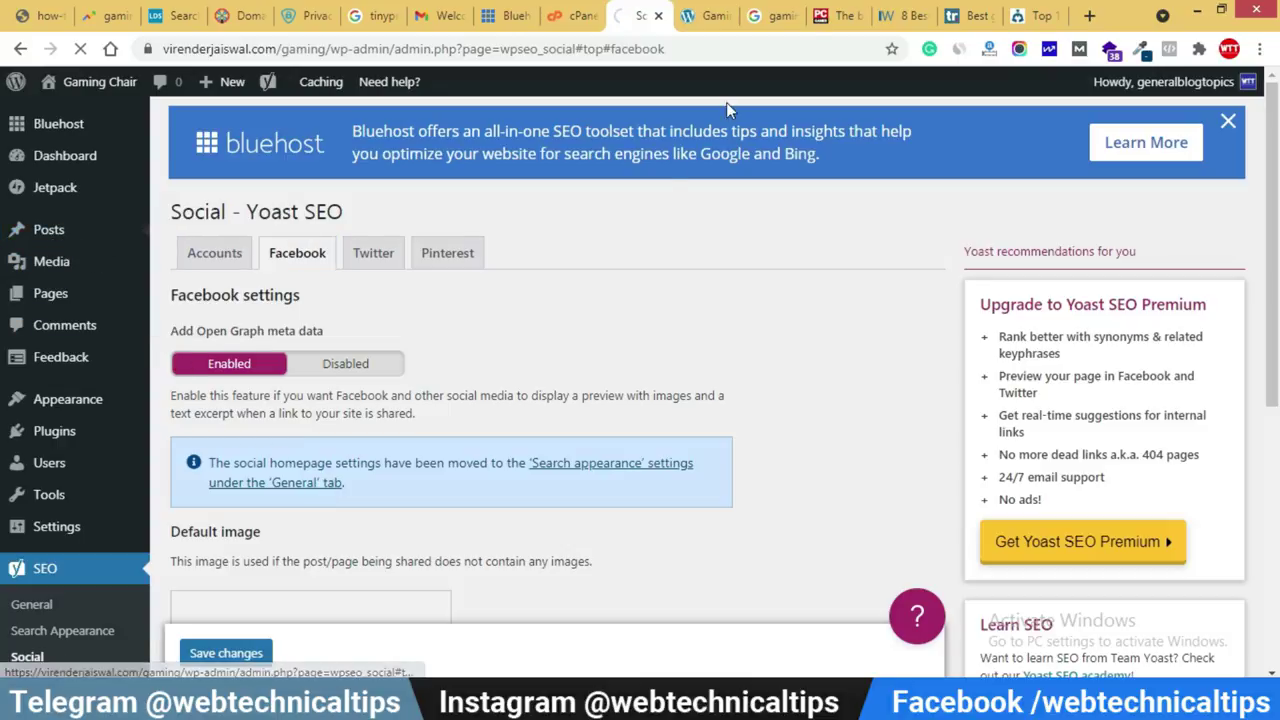
click(835, 25)
scroll(565, 240, up, 10)
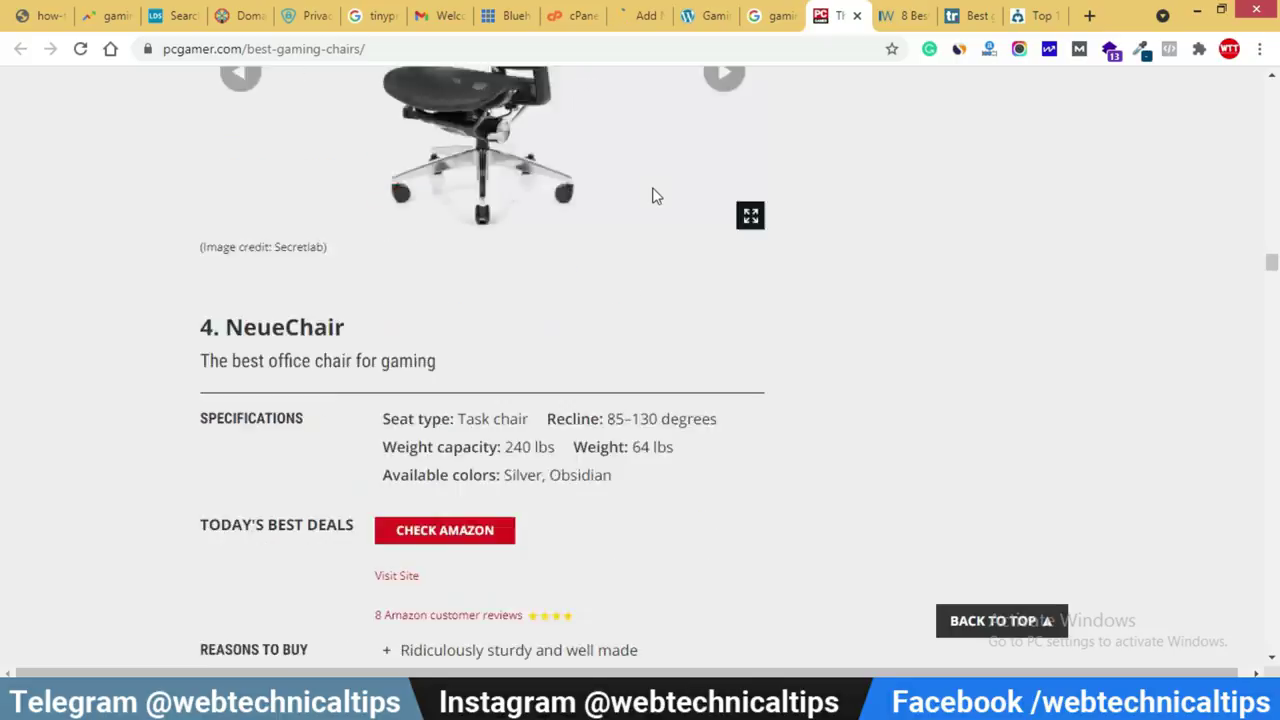
click(968, 15)
click(1035, 15)
click(835, 15)
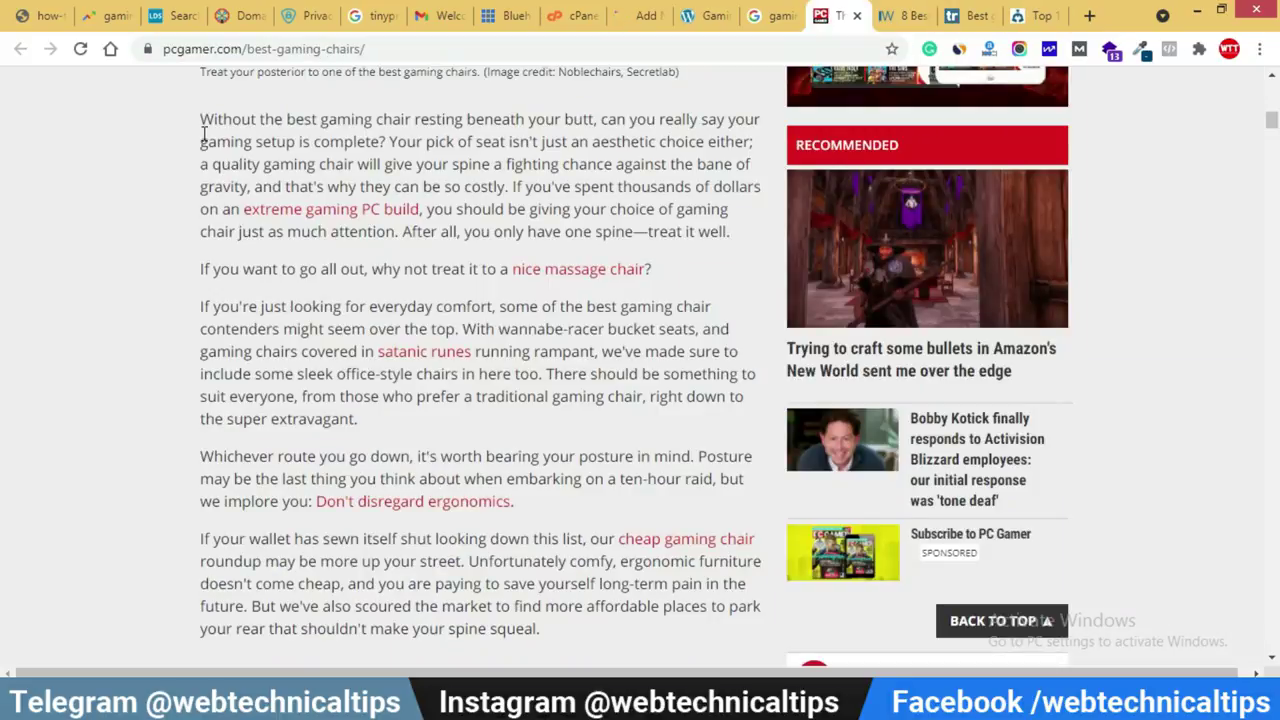
Copy the PC Gamer article text from its opening paragraph through the answer on whether every gaming chair fits every body type.
drag(200, 120, 290, 606)
scroll(290, 606, down, 10)
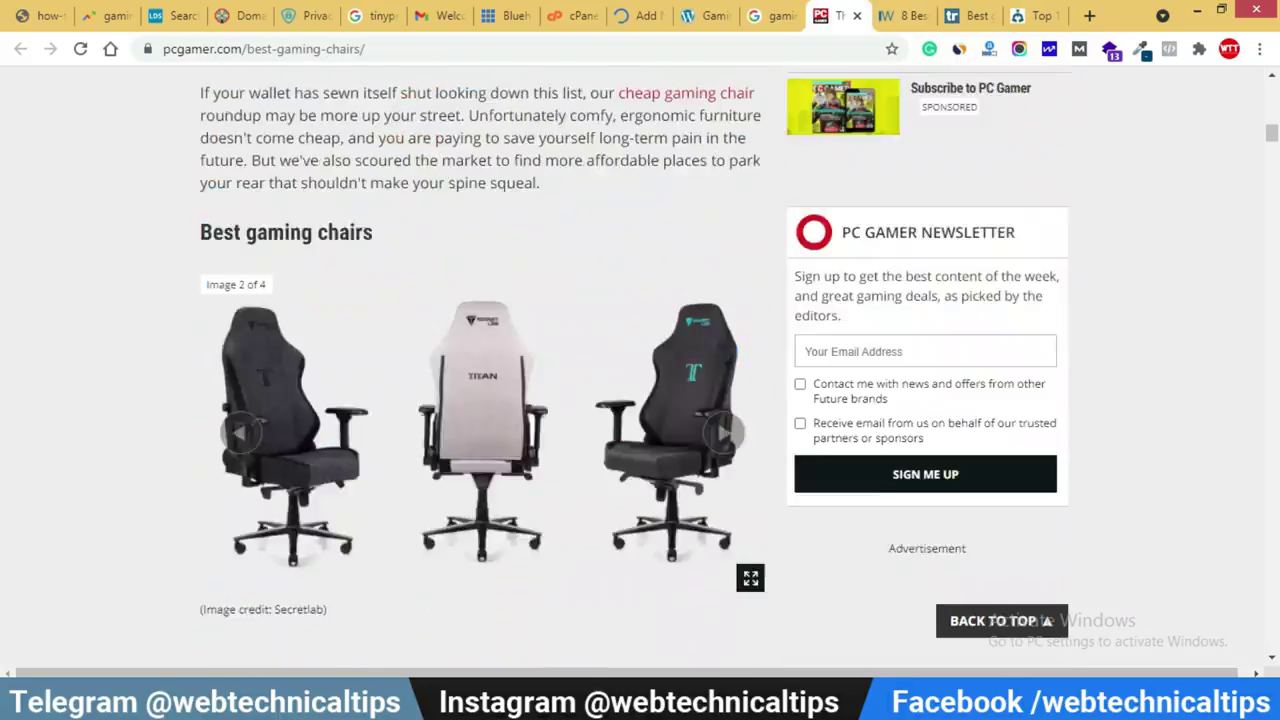
scroll(483, 370, down, 20)
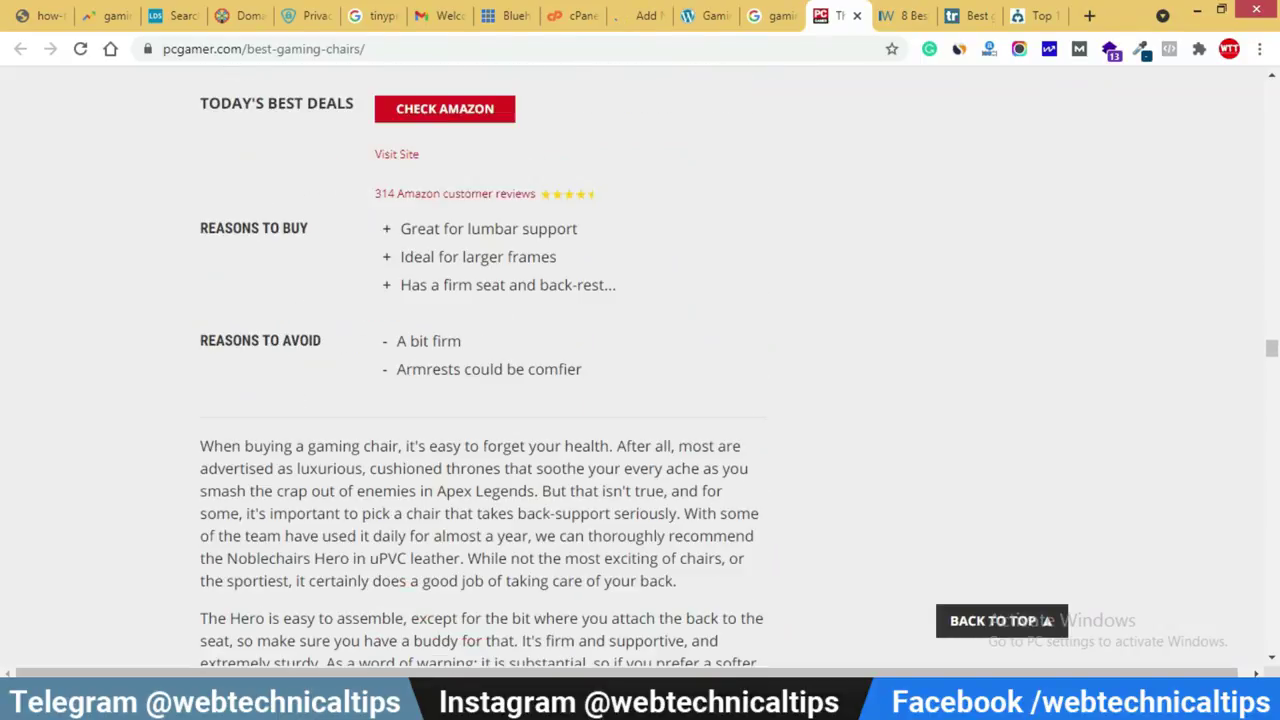
scroll(483, 370, down, 5)
key(ctrl+a)
click(418, 615)
scroll(418, 615, down, 10)
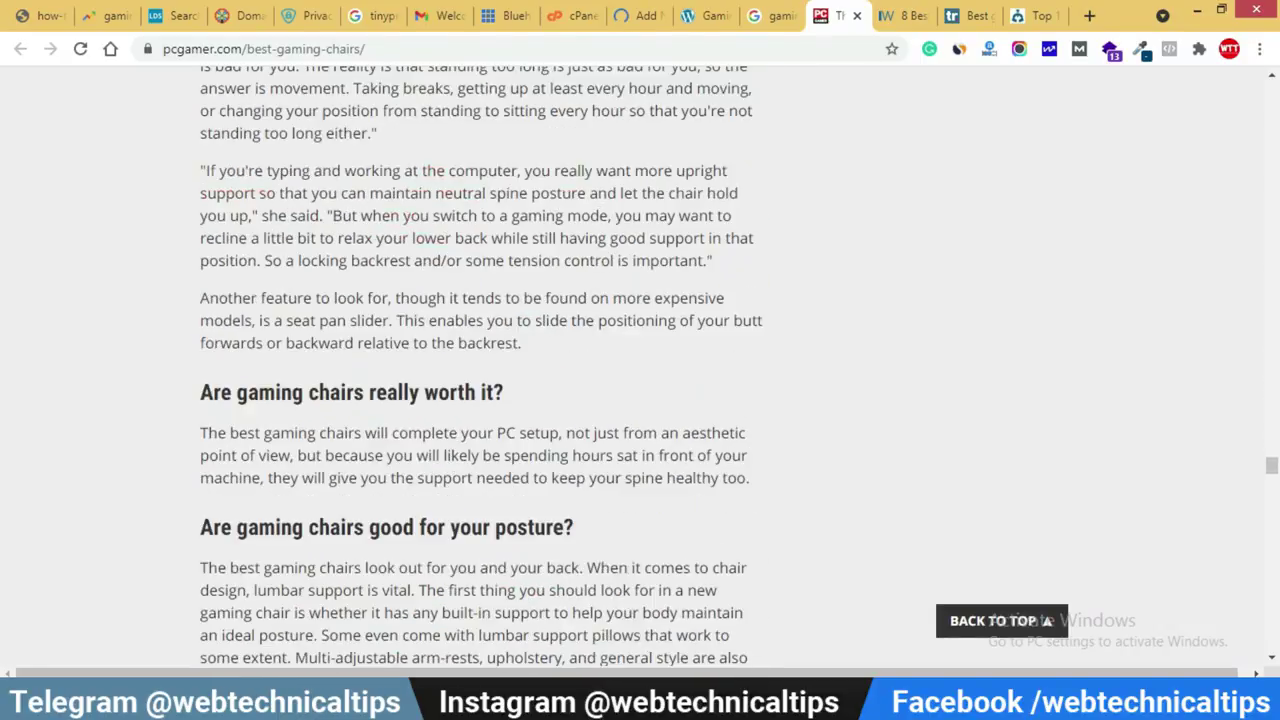
key(ctrl+a)
drag(576, 436, 286, 436)
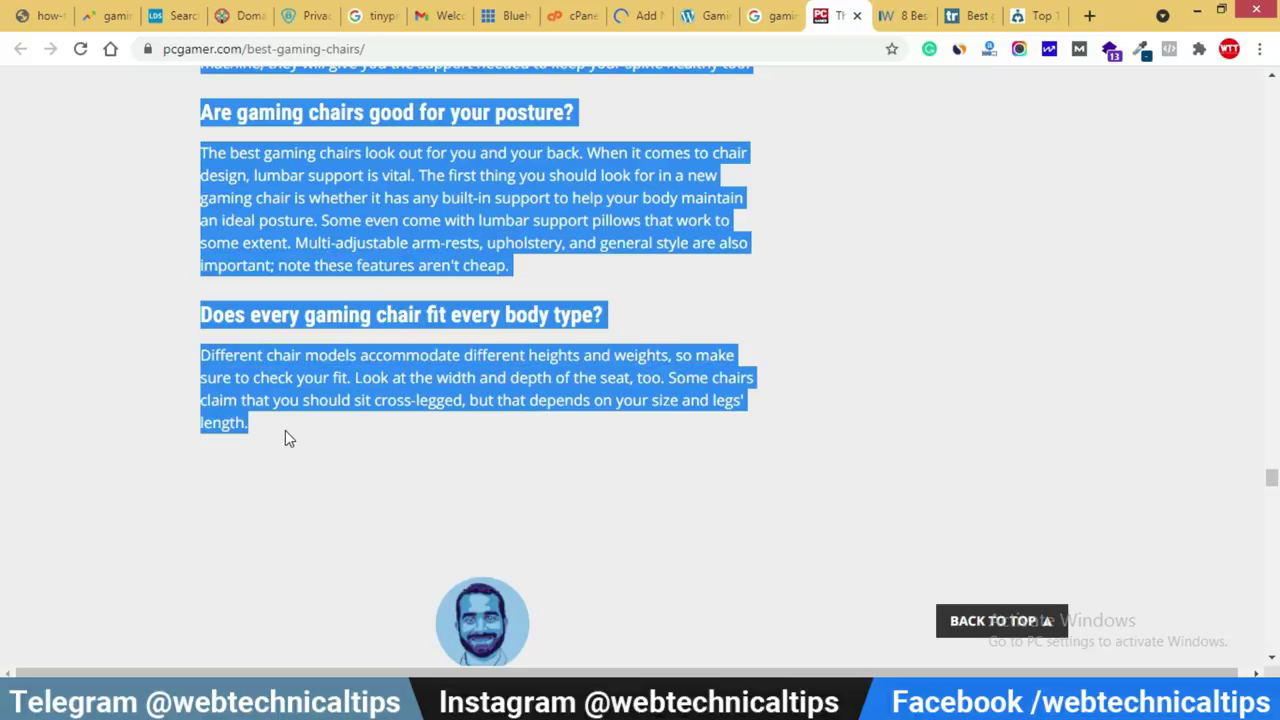
Title the new WordPress post "Best Gaming Chair in 2021", accepting the capitalization correction for "Gaming".
click(640, 15)
text(Best gaming Chai)
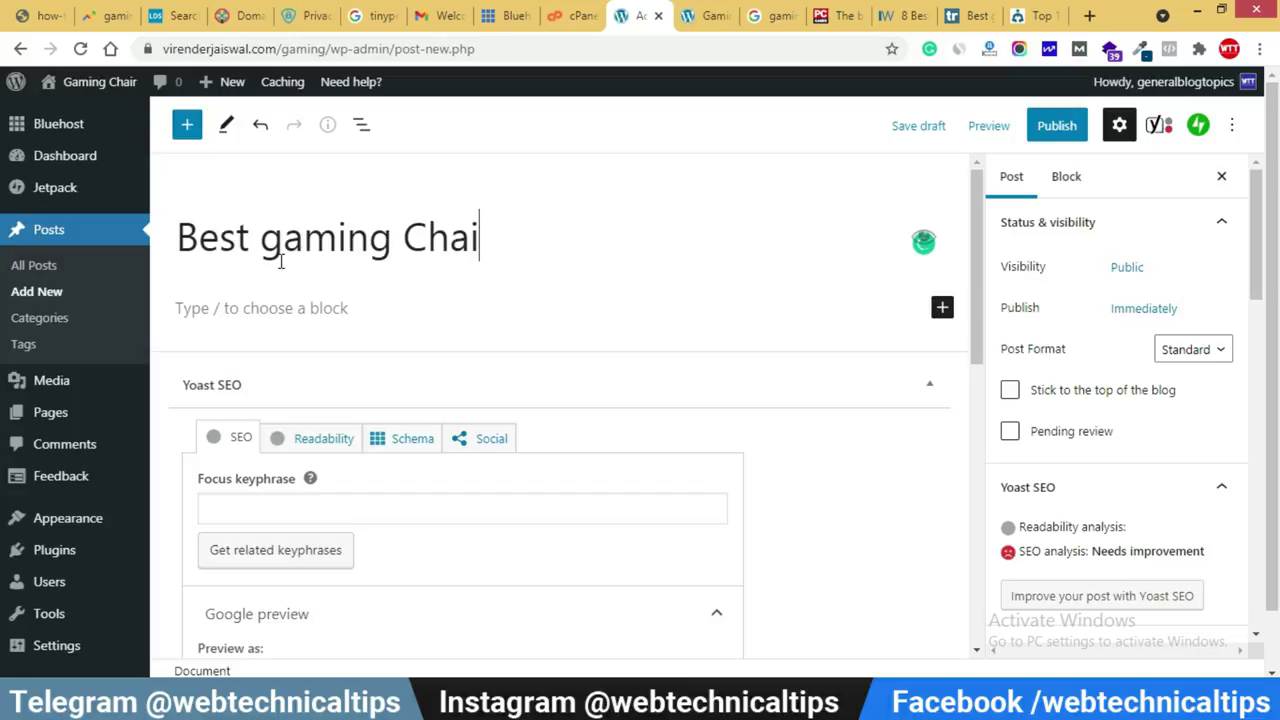
text(r in 2021)
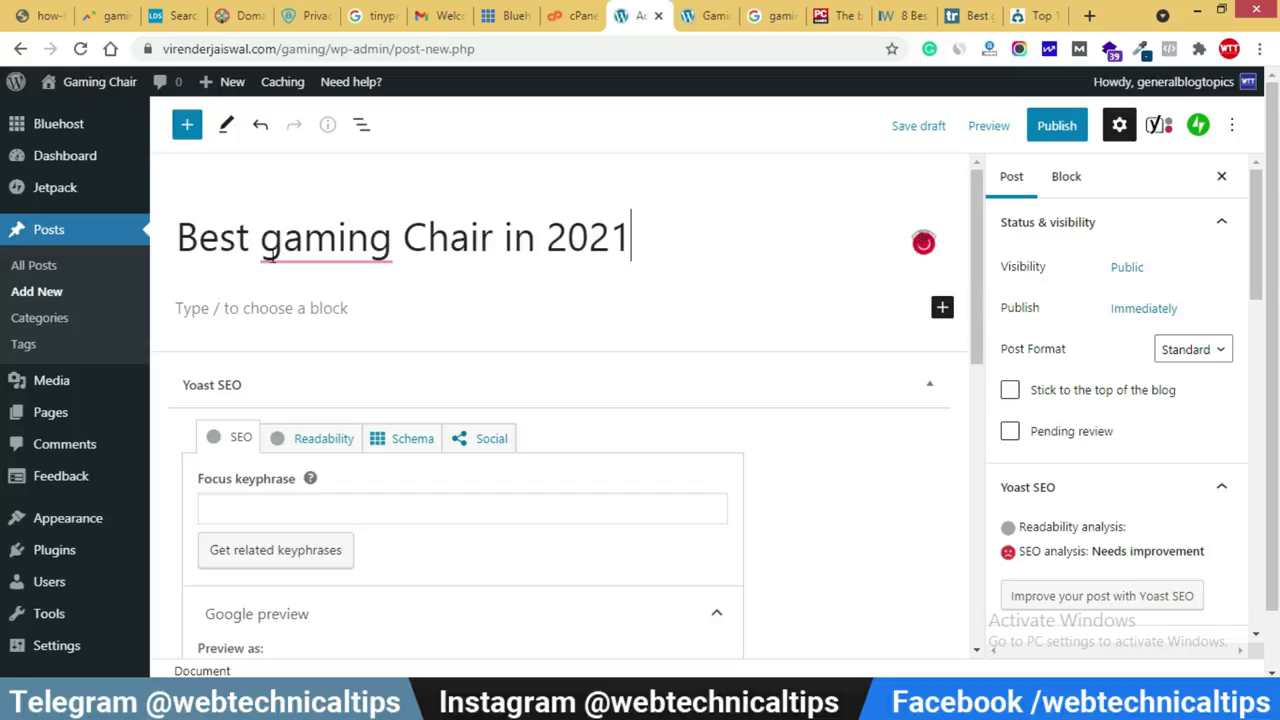
mouse_move(282, 244)
click(323, 290)
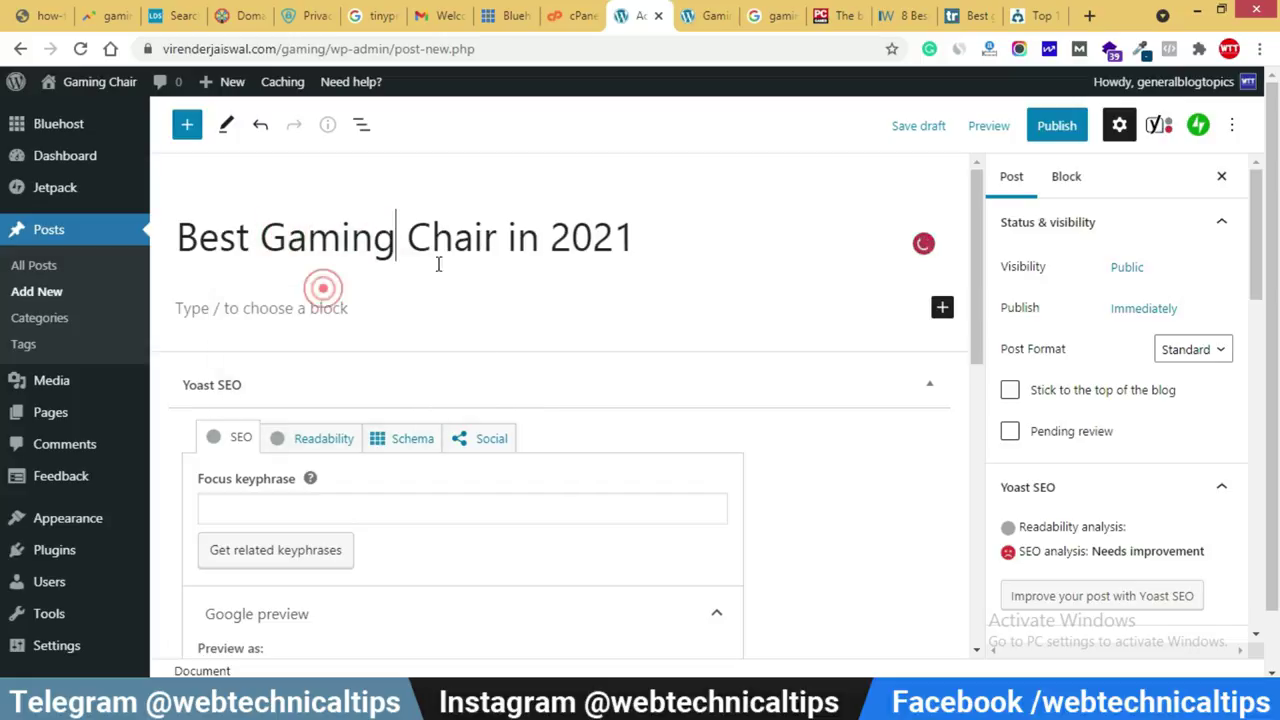
Paste the copied gaming chair article into the body of the post.
click(224, 307)
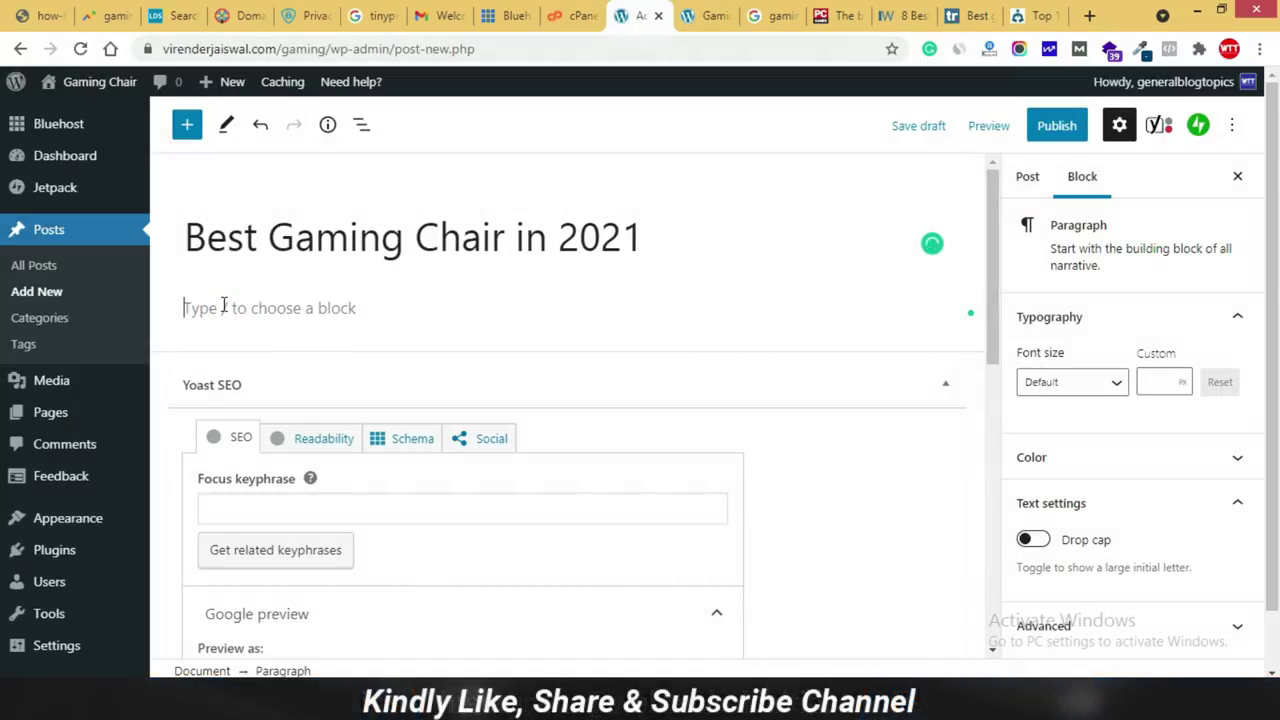
key(ctrl+v)
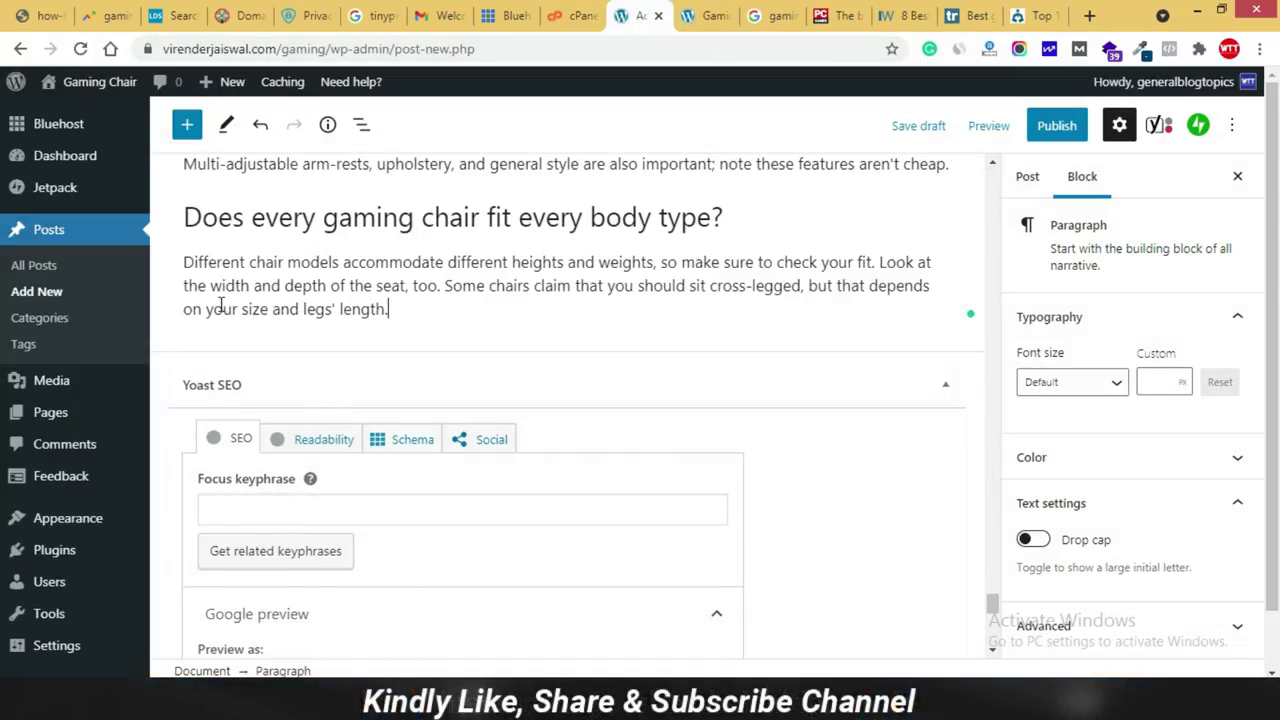
scroll(487, 348, up, 20)
scroll(487, 348, up, 20)
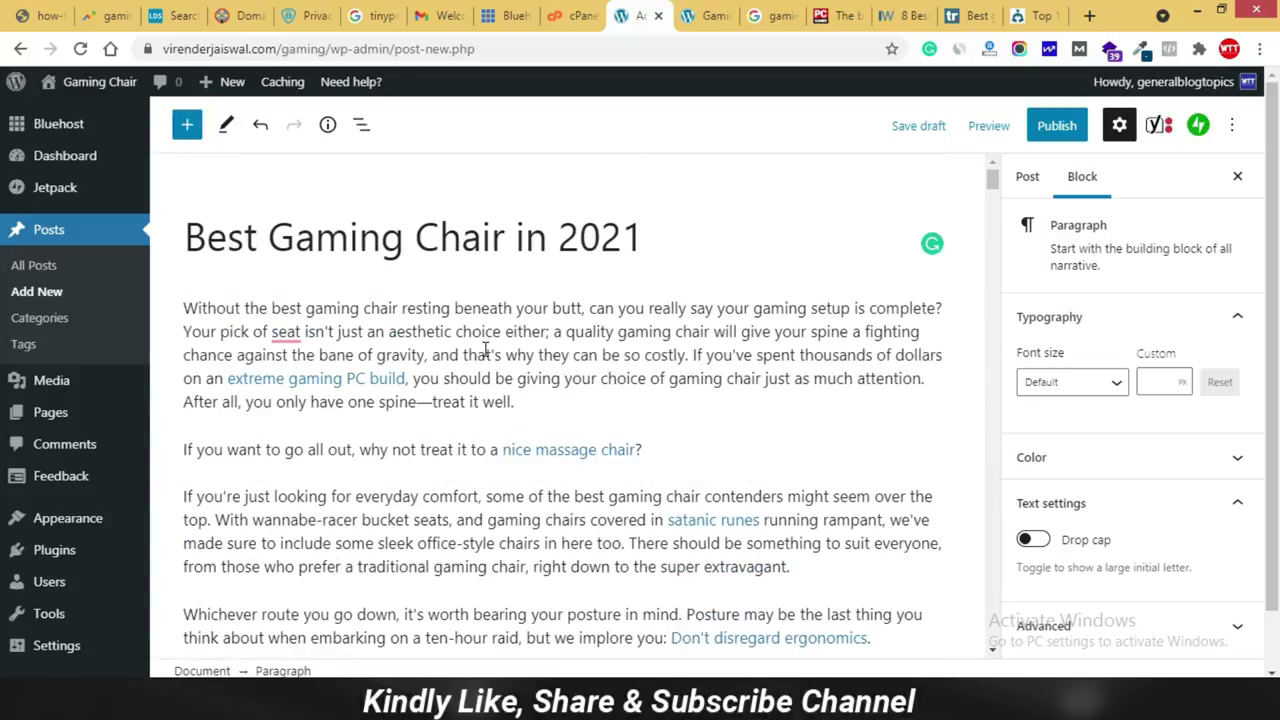
Copy "Best Gaming Chair" from the post title and set it as the Yoast SEO focus keyphrase.
click(190, 238)
shift+click(490, 236)
key(ctrl+c)
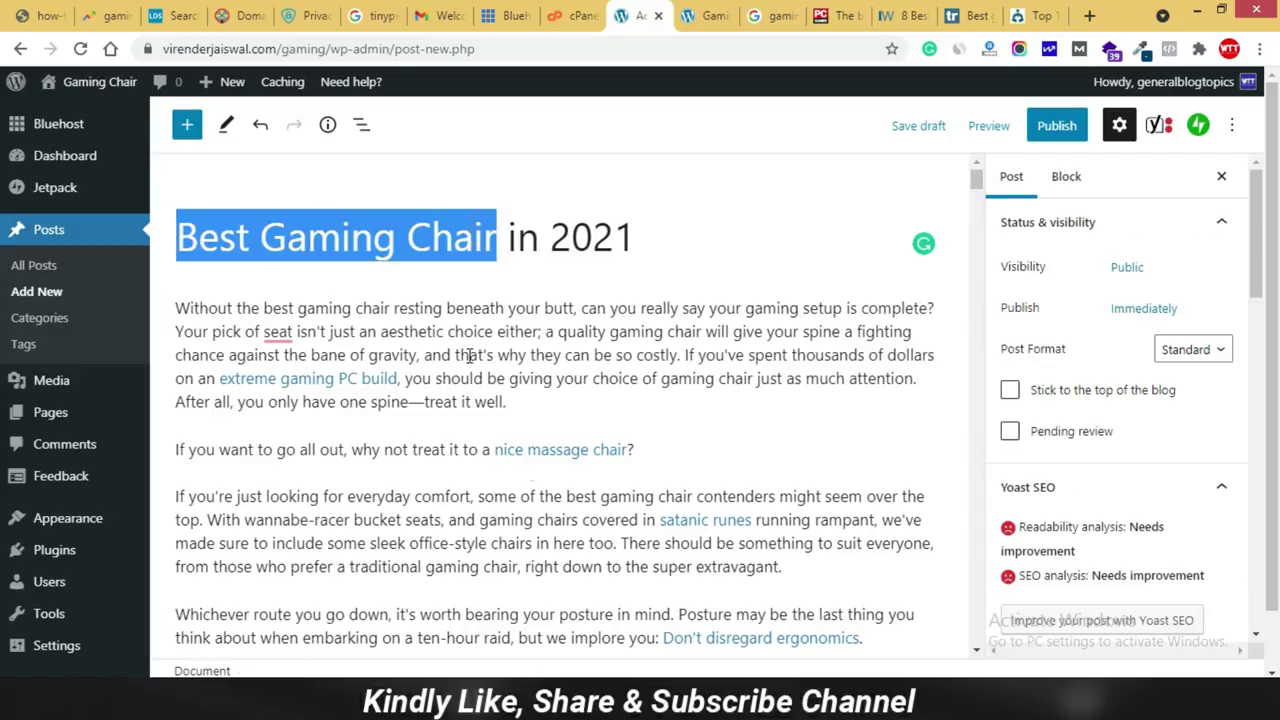
scroll(817, 474, down, 20)
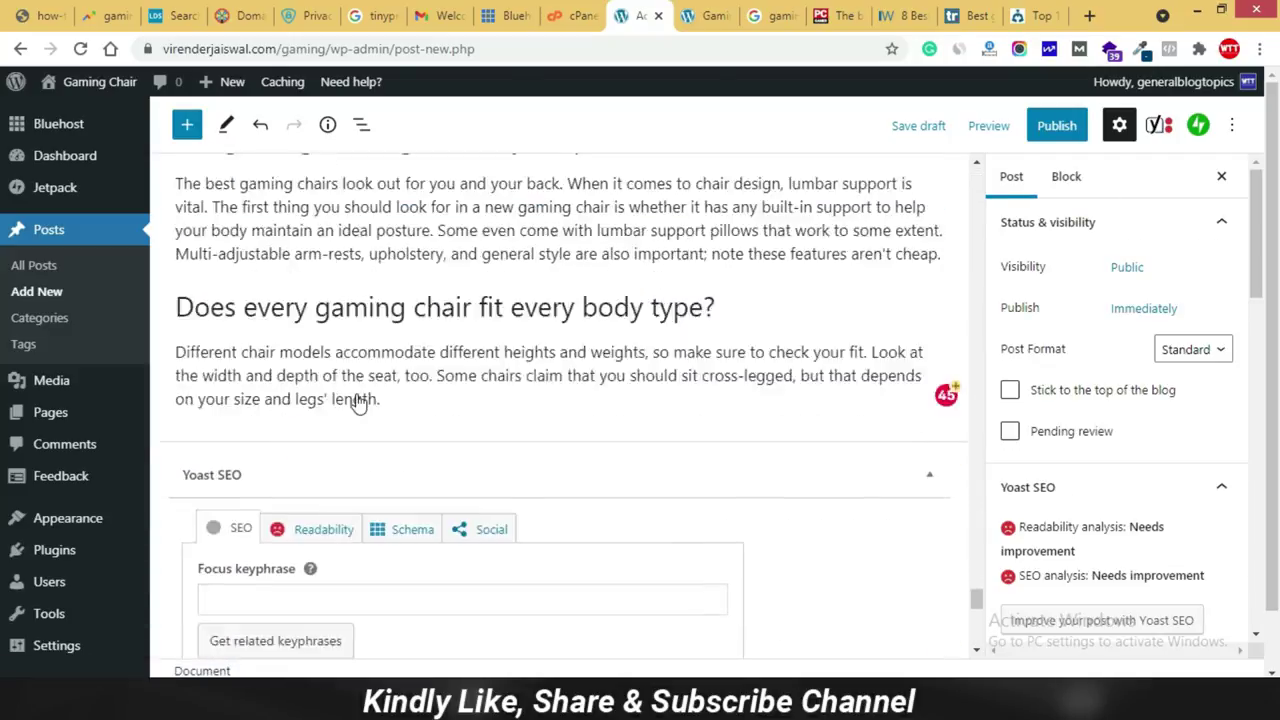
scroll(356, 400, down, 5)
scroll(354, 398, up, 3)
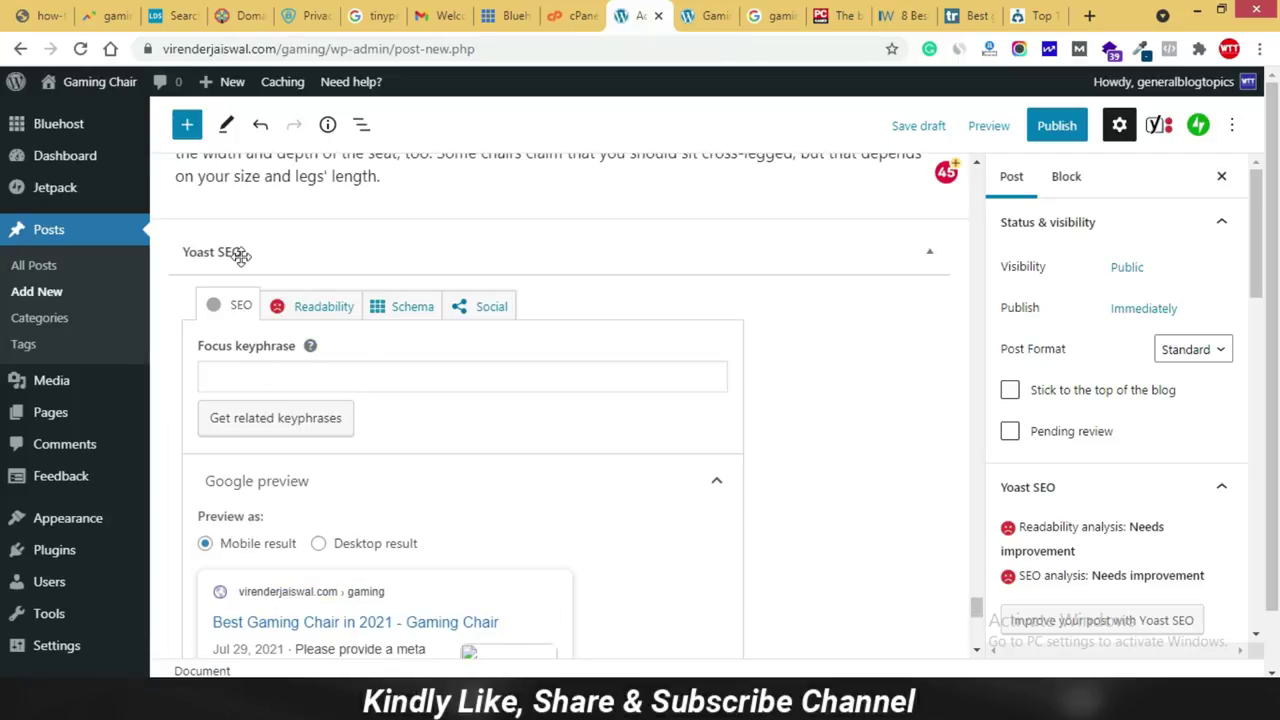
click(241, 378)
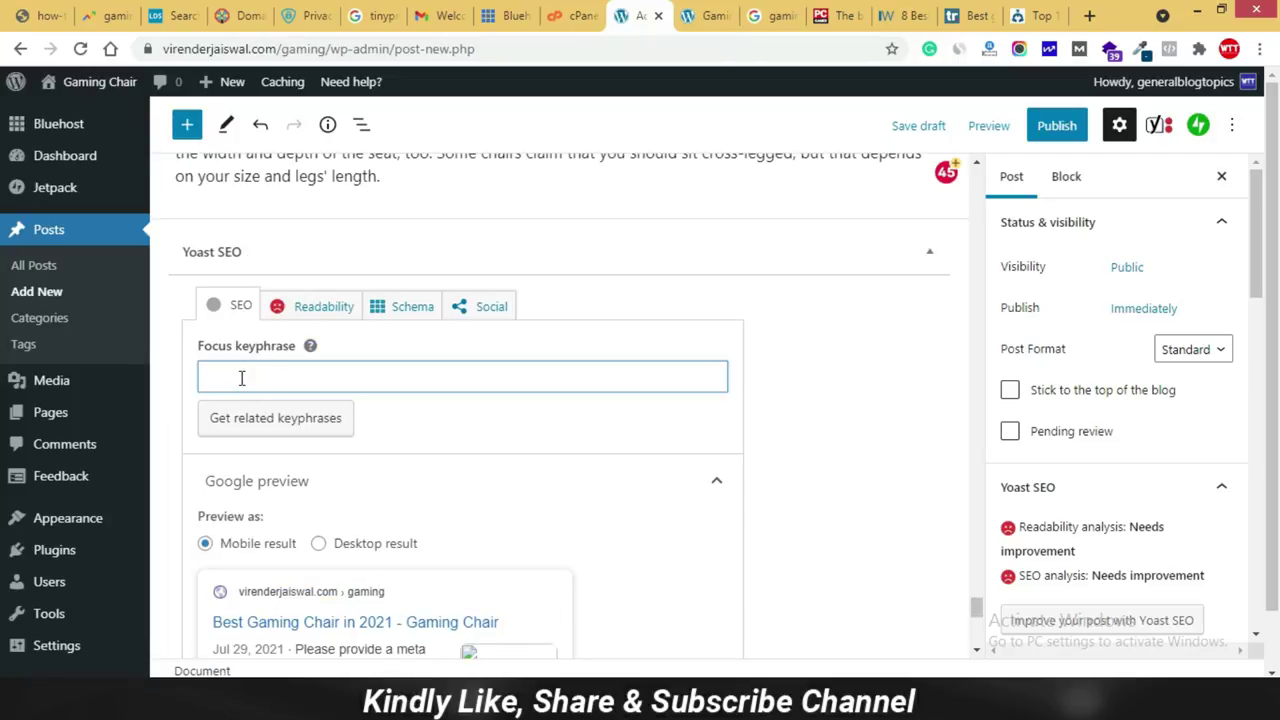
key(ctrl+v)
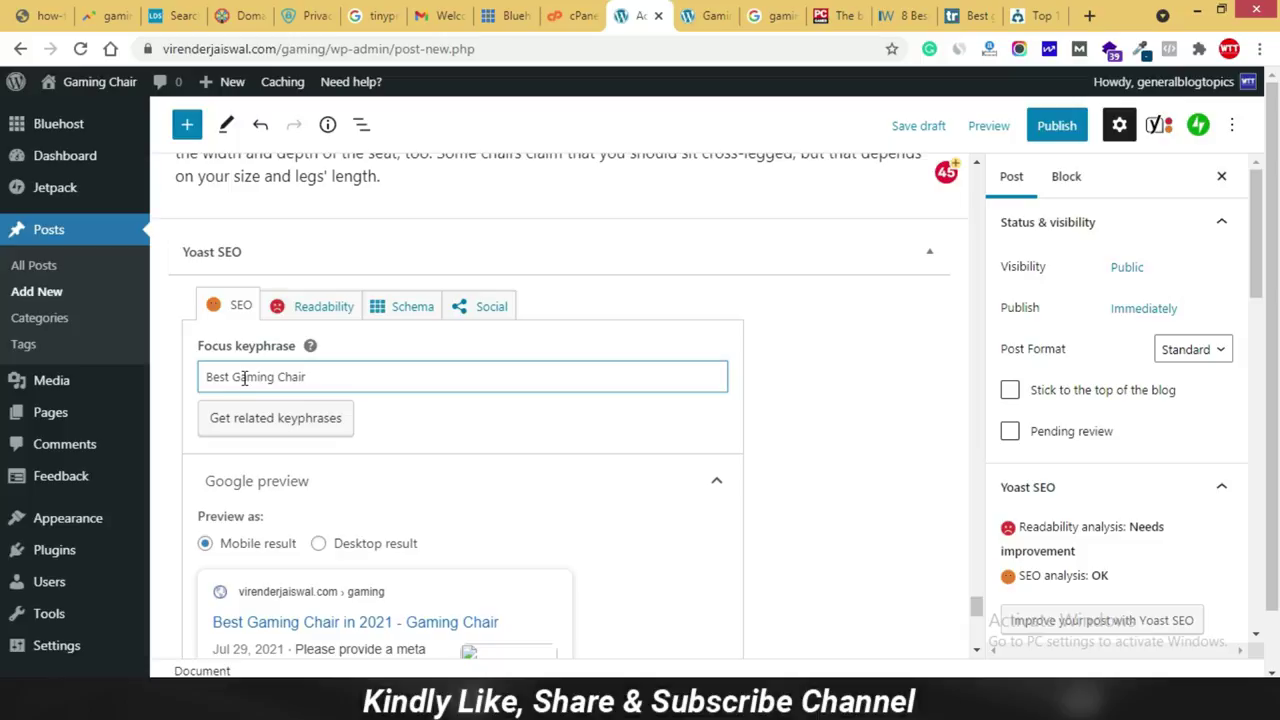
click(430, 410)
Set the post's Yoast SEO slug to "Best-Gaming-Chair", with hyphens between the words.
scroll(346, 449, down, 2)
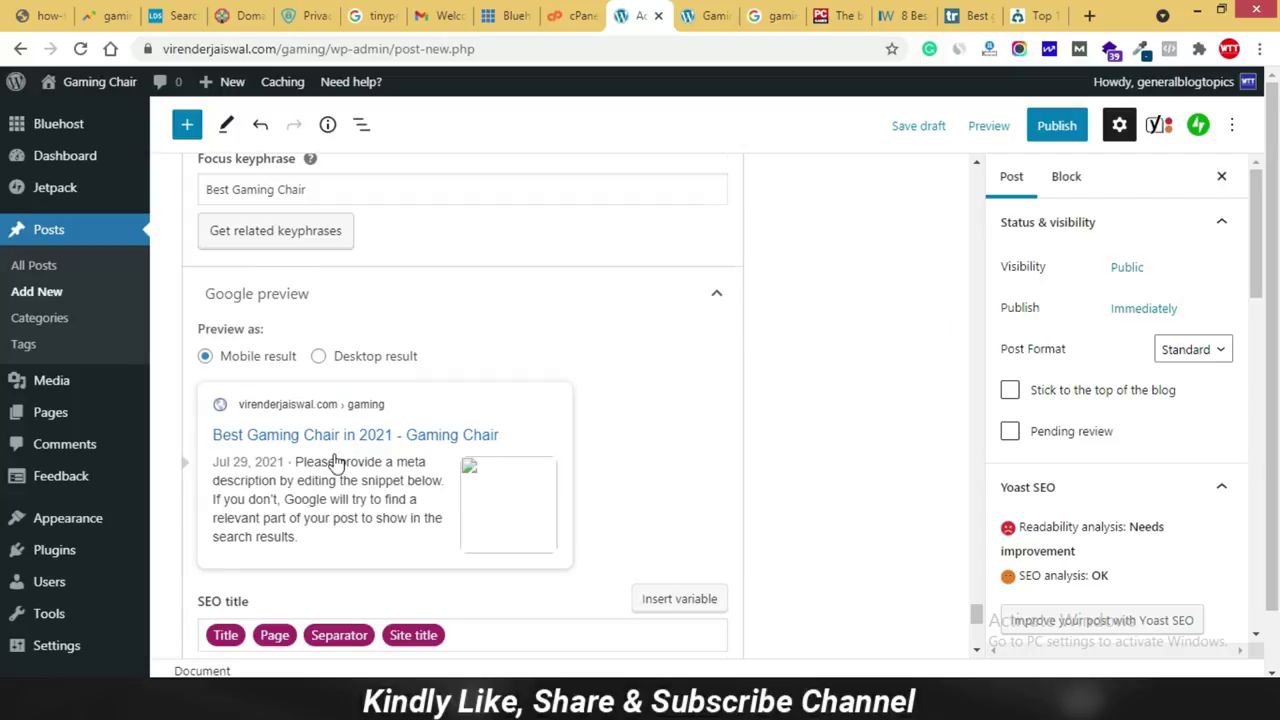
scroll(330, 452, down, 4)
click(249, 335)
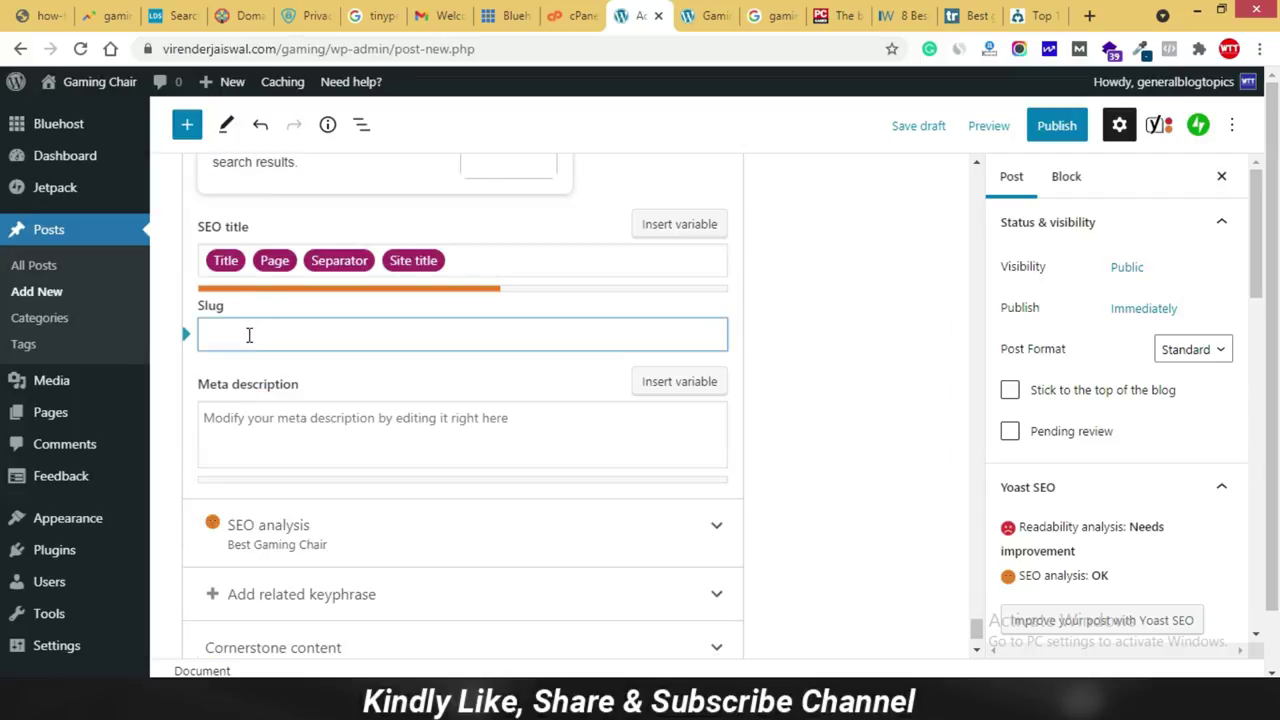
text(Best Gaming Chair)
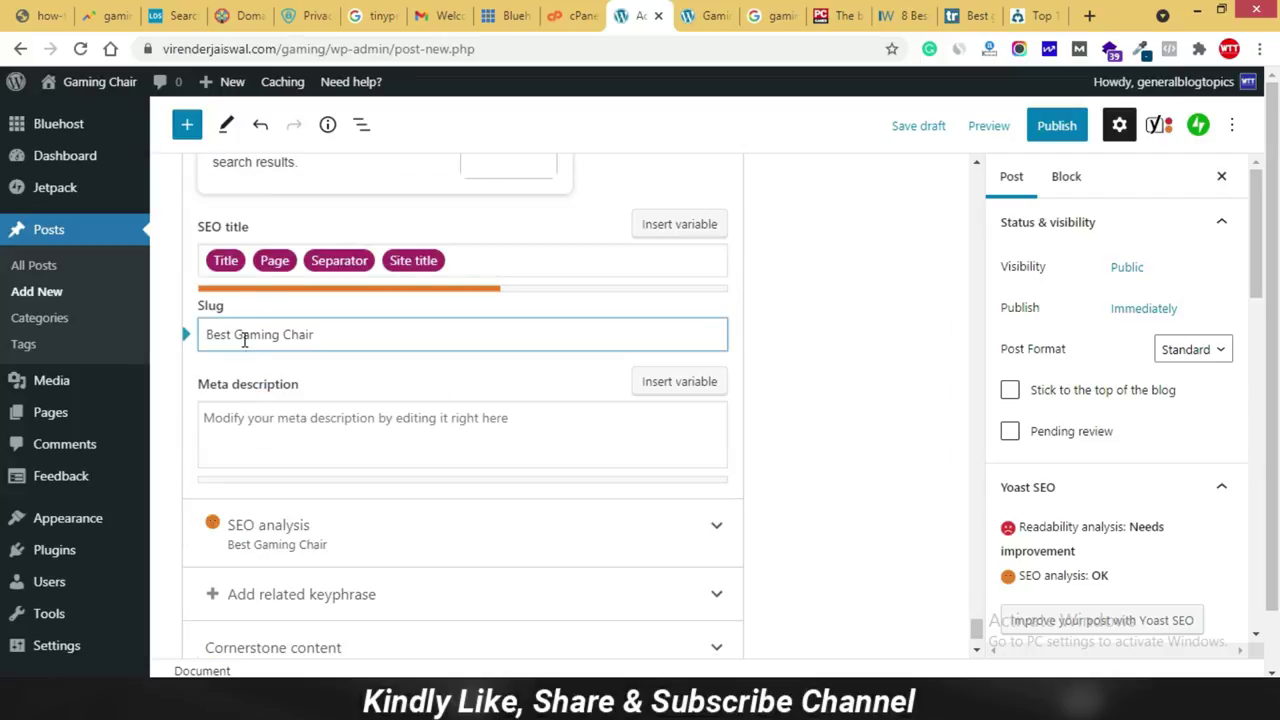
click(237, 334)
key(BackSpace)
text(-)
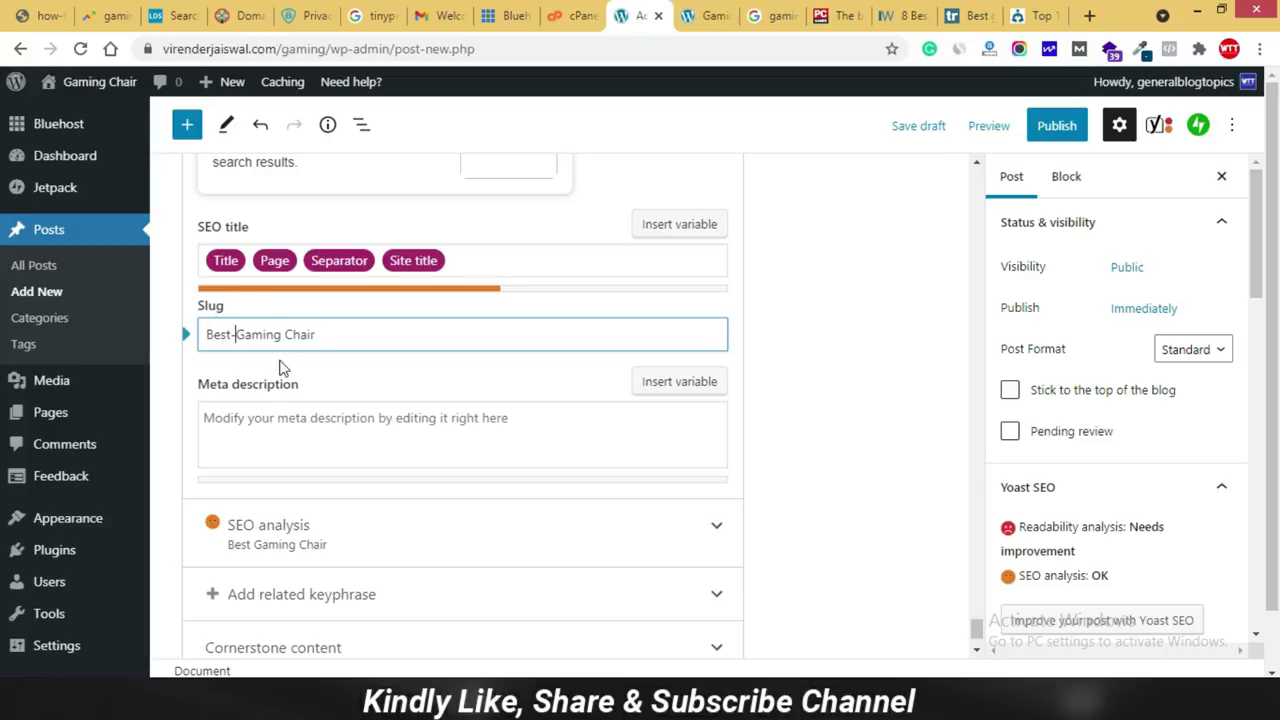
click(288, 335)
key(BackSpace)
text(-)
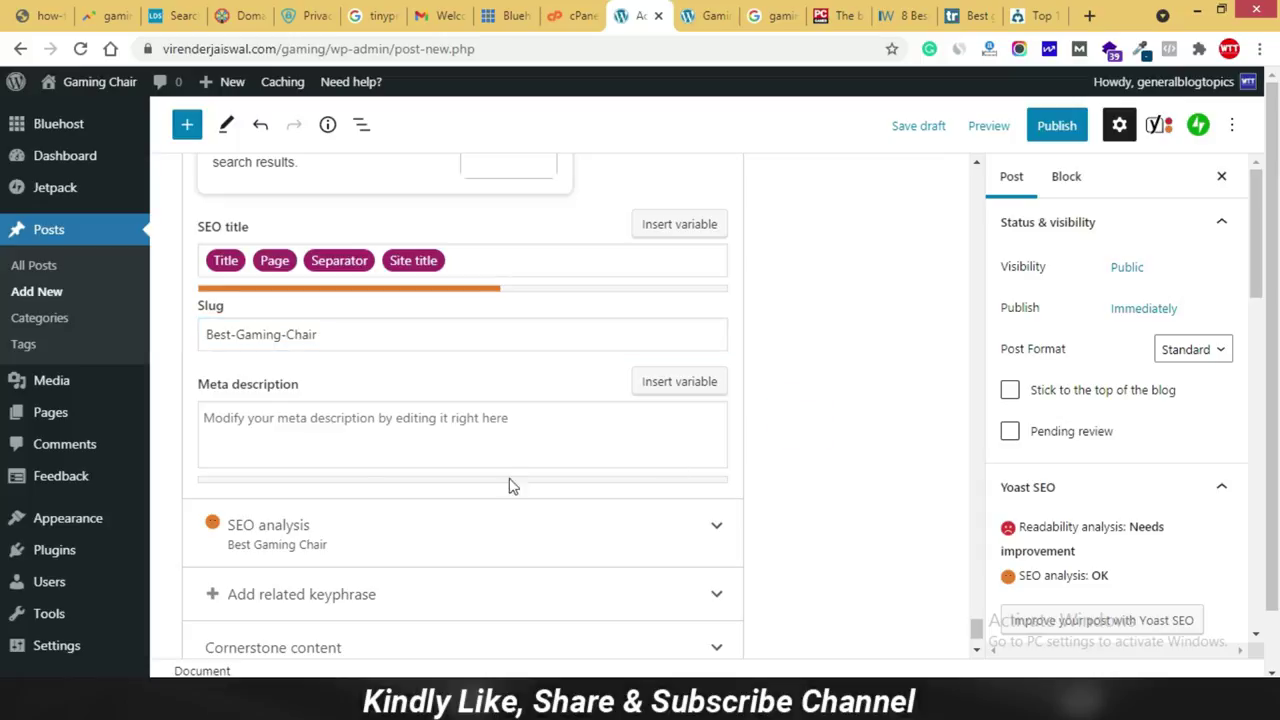
Expand the Yoast SEO analysis for the post and examine its problems, improvements and good results.
scroll(355, 478, down, 1)
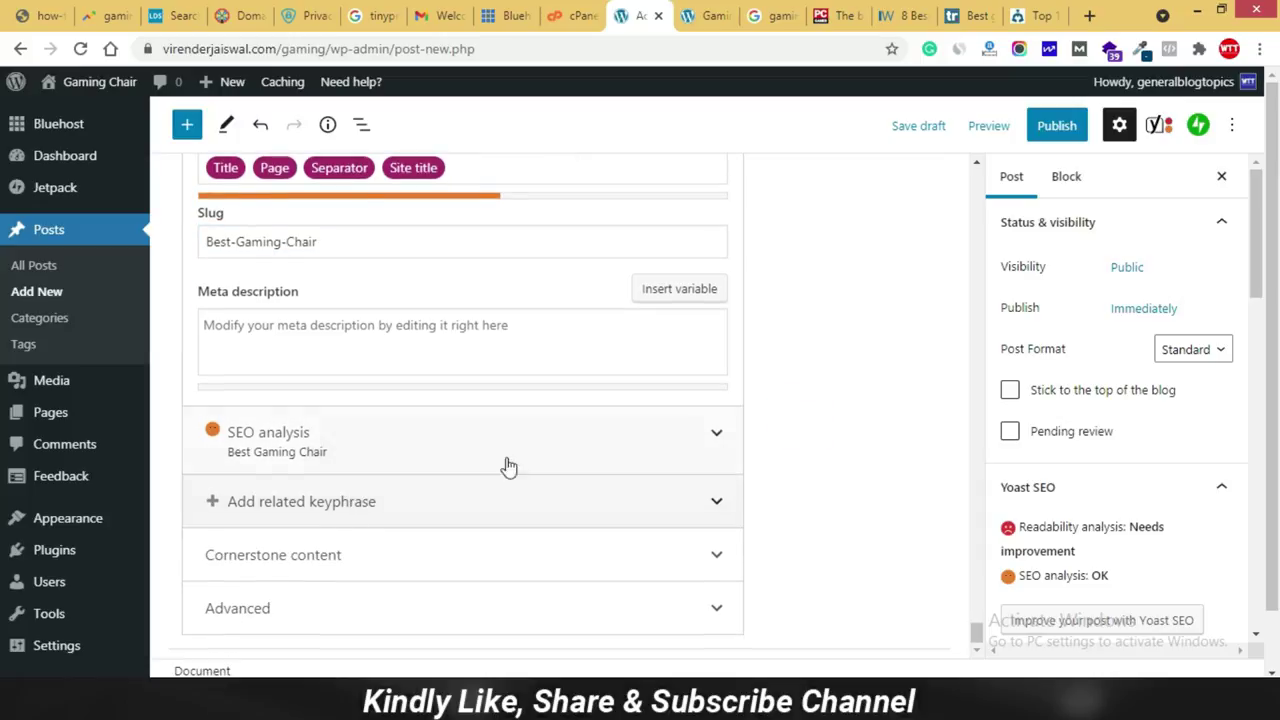
click(670, 437)
scroll(463, 525, down, 3)
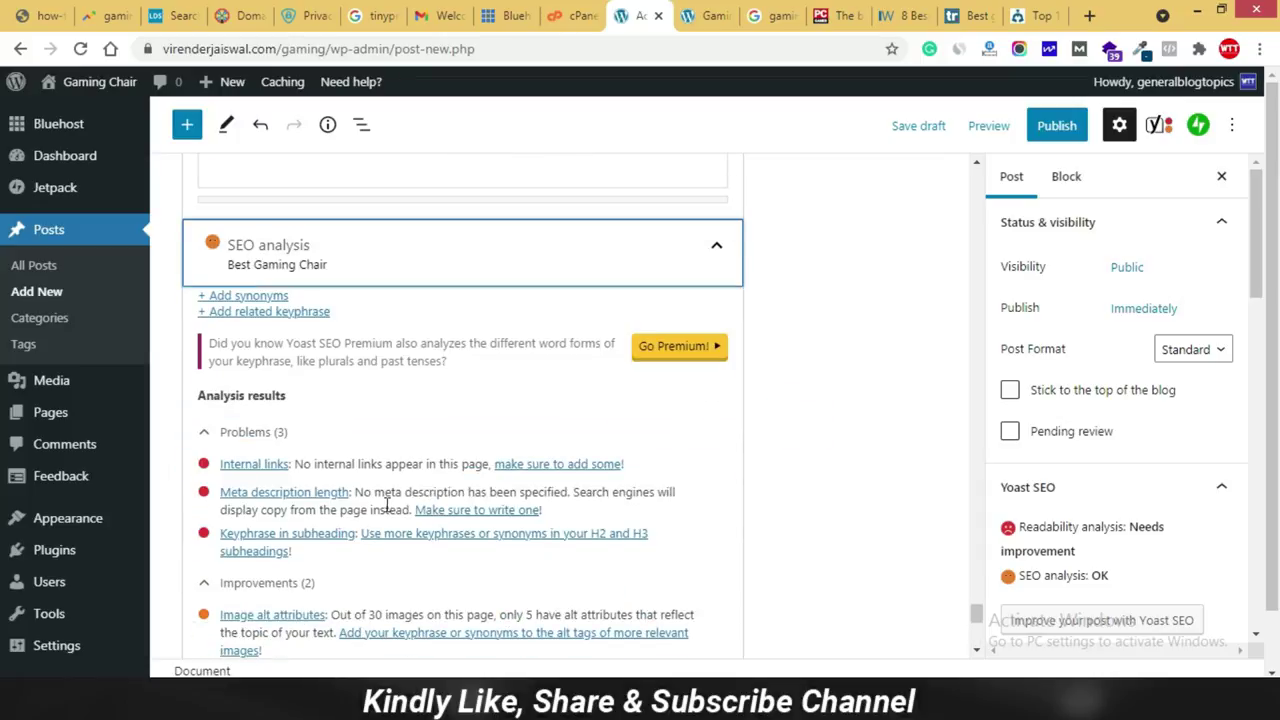
scroll(268, 400, down, 1)
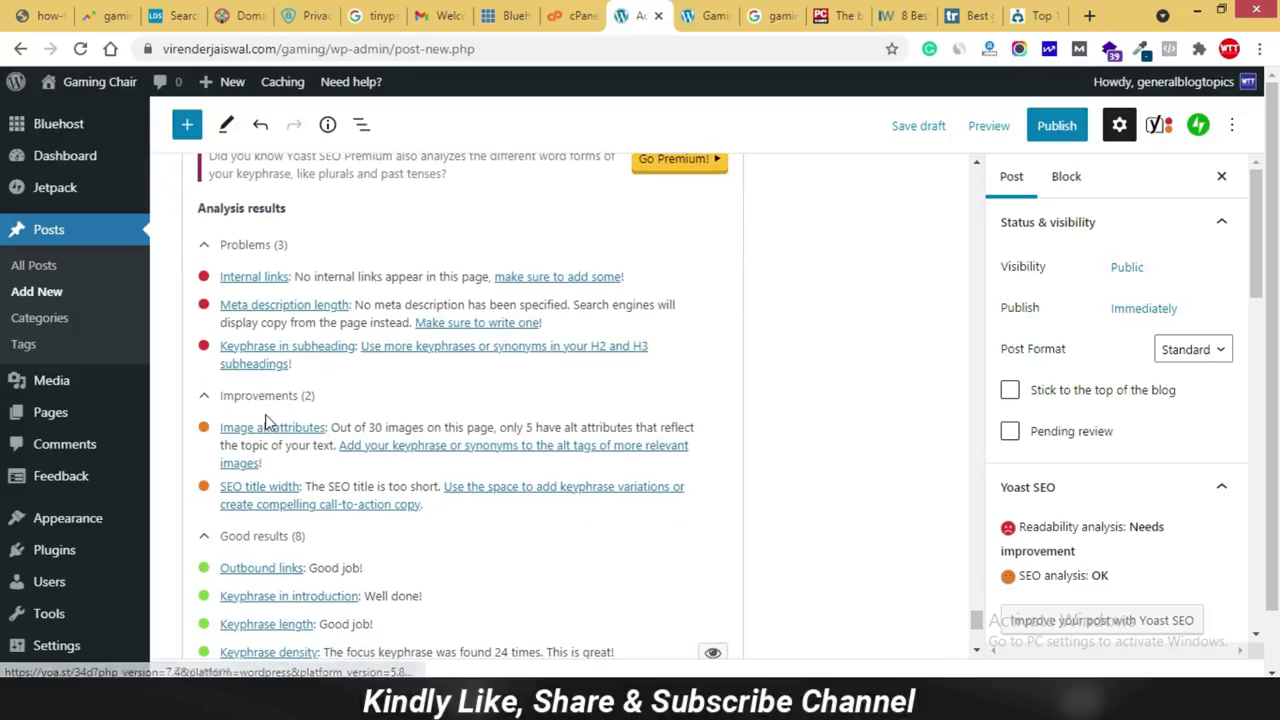
scroll(265, 414, down, 2)
scroll(280, 500, down, 2)
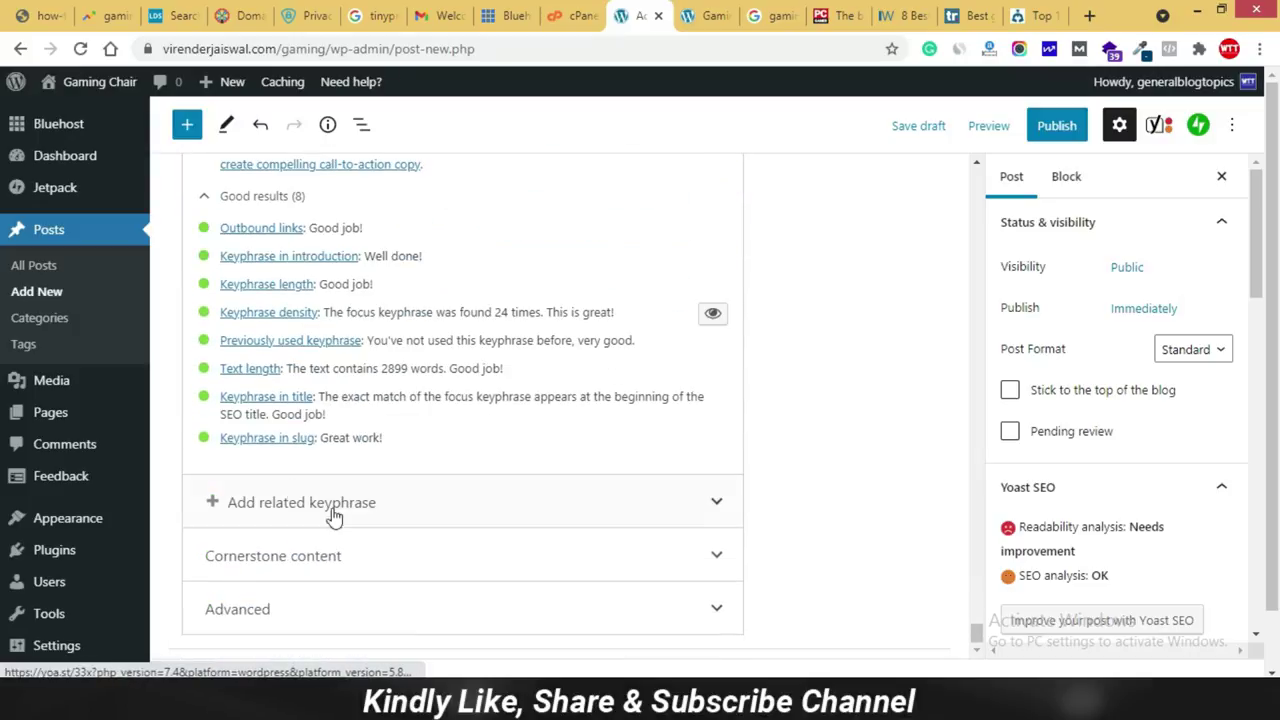
scroll(575, 445, up, 1)
scroll(575, 445, up, 3)
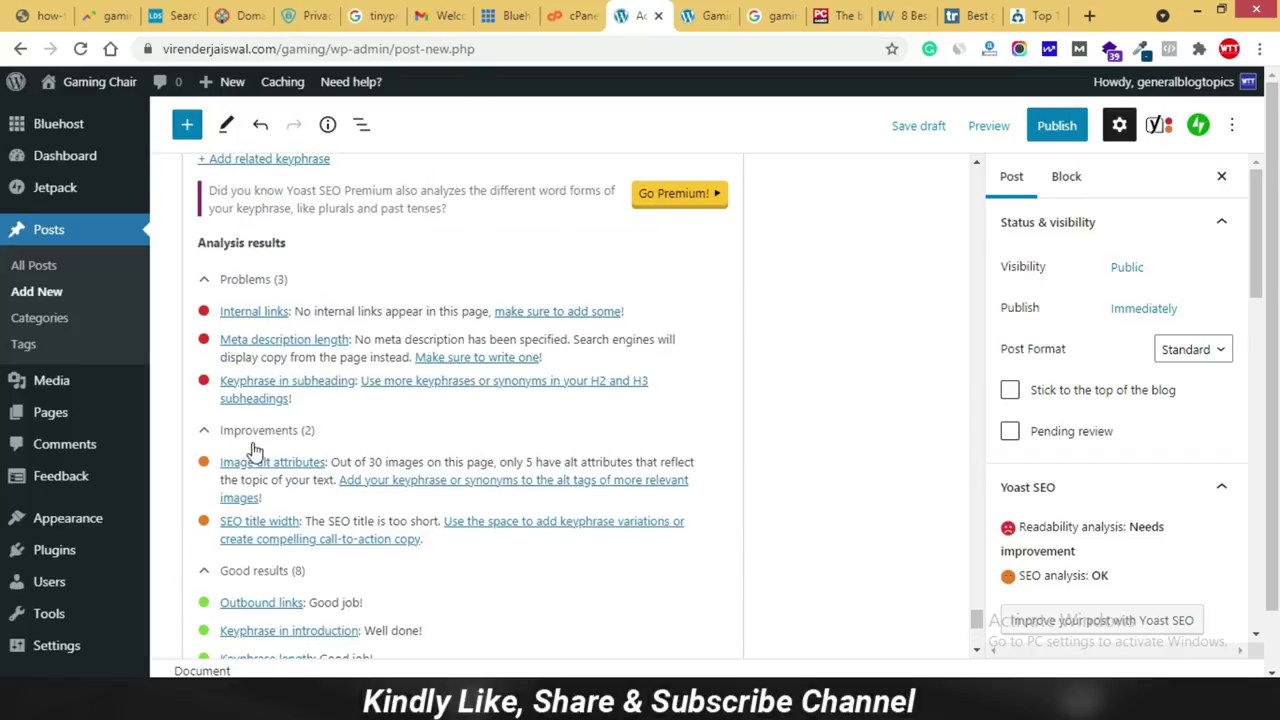
scroll(285, 385, up, 2)
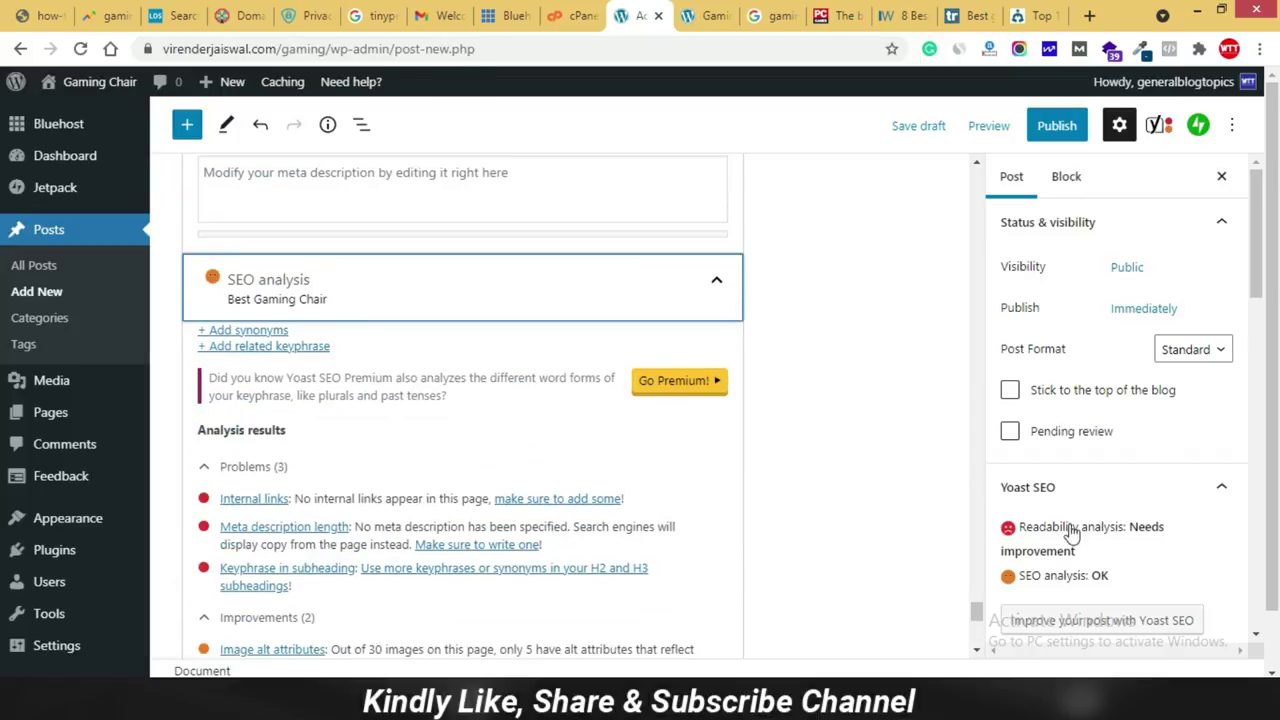
scroll(688, 474, up, 20)
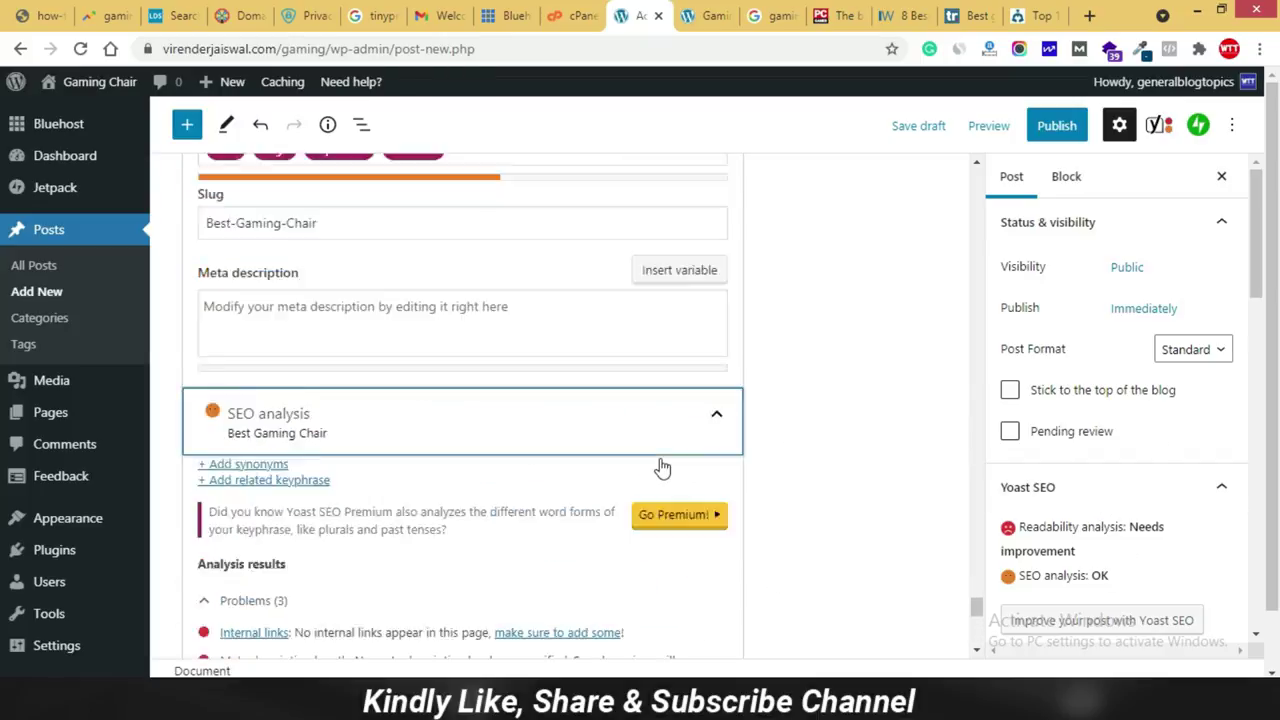
scroll(838, 512, up, 20)
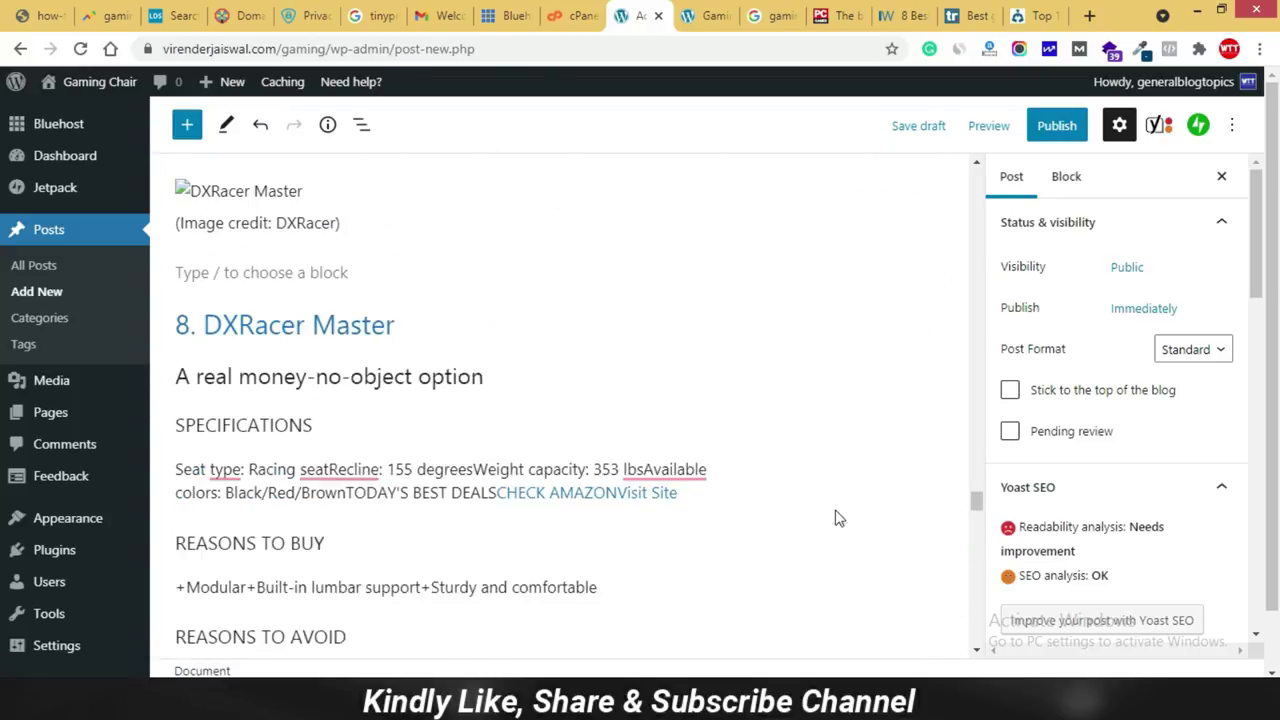
scroll(838, 512, up, 20)
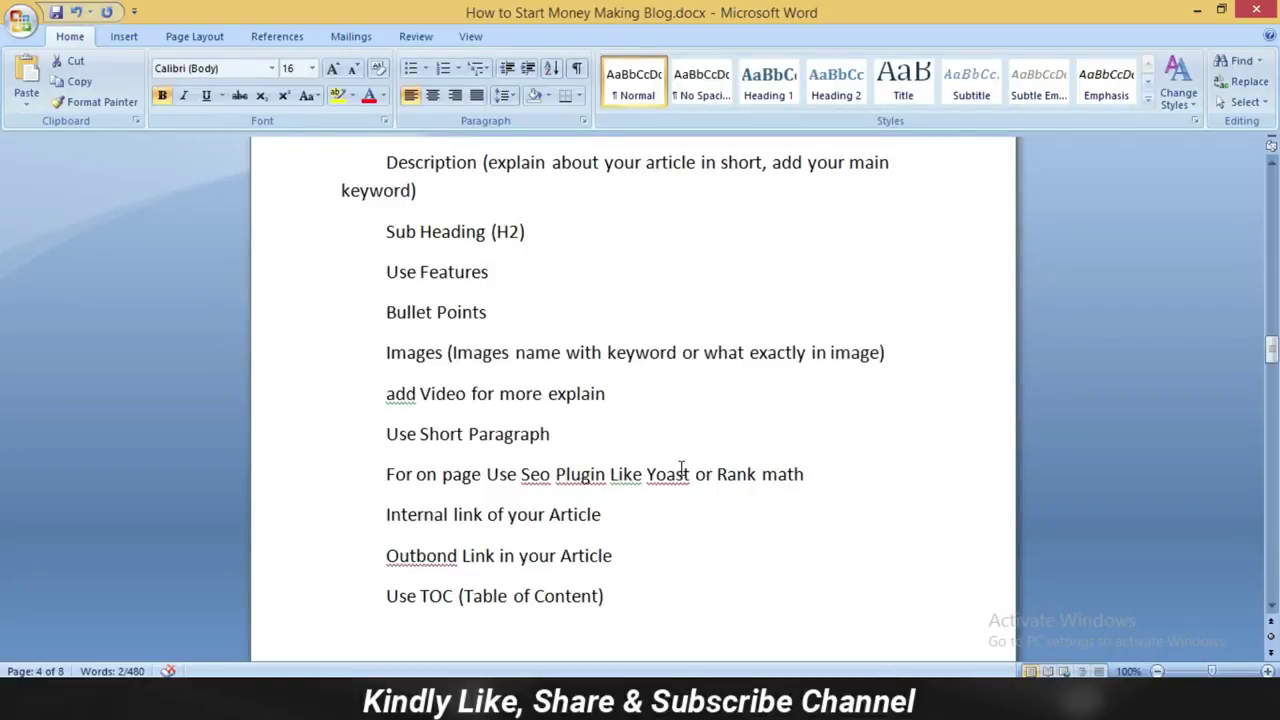
Switch to the Word notes and review the article checklist from the description item through the table of contents item.
scroll(528, 455, up, 10)
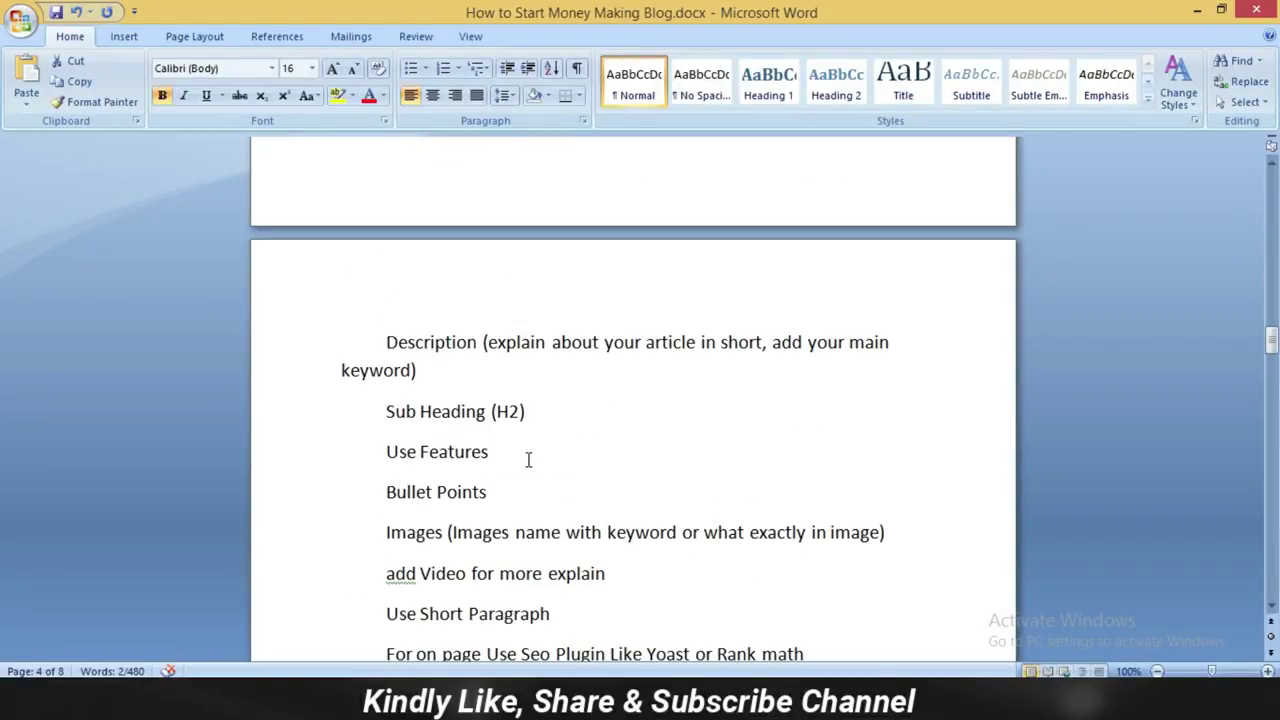
scroll(528, 450, up, 1)
scroll(530, 445, down, 6)
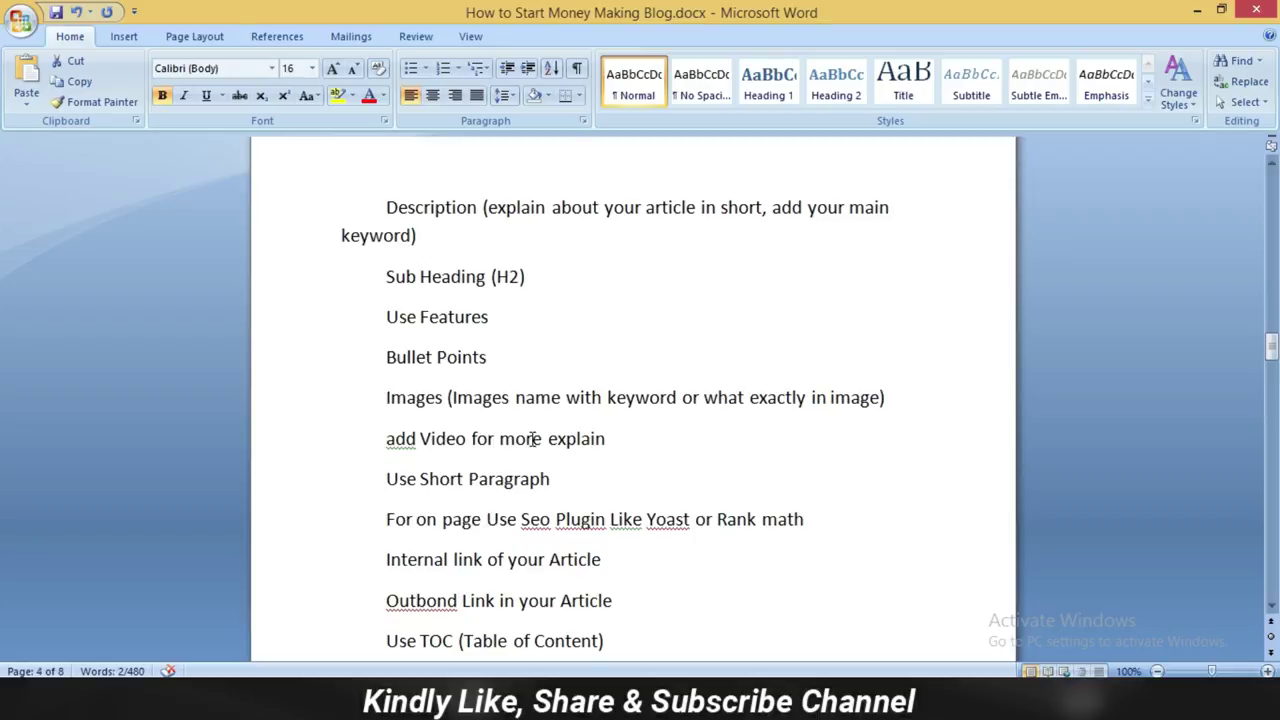
scroll(532, 448, down, 1)
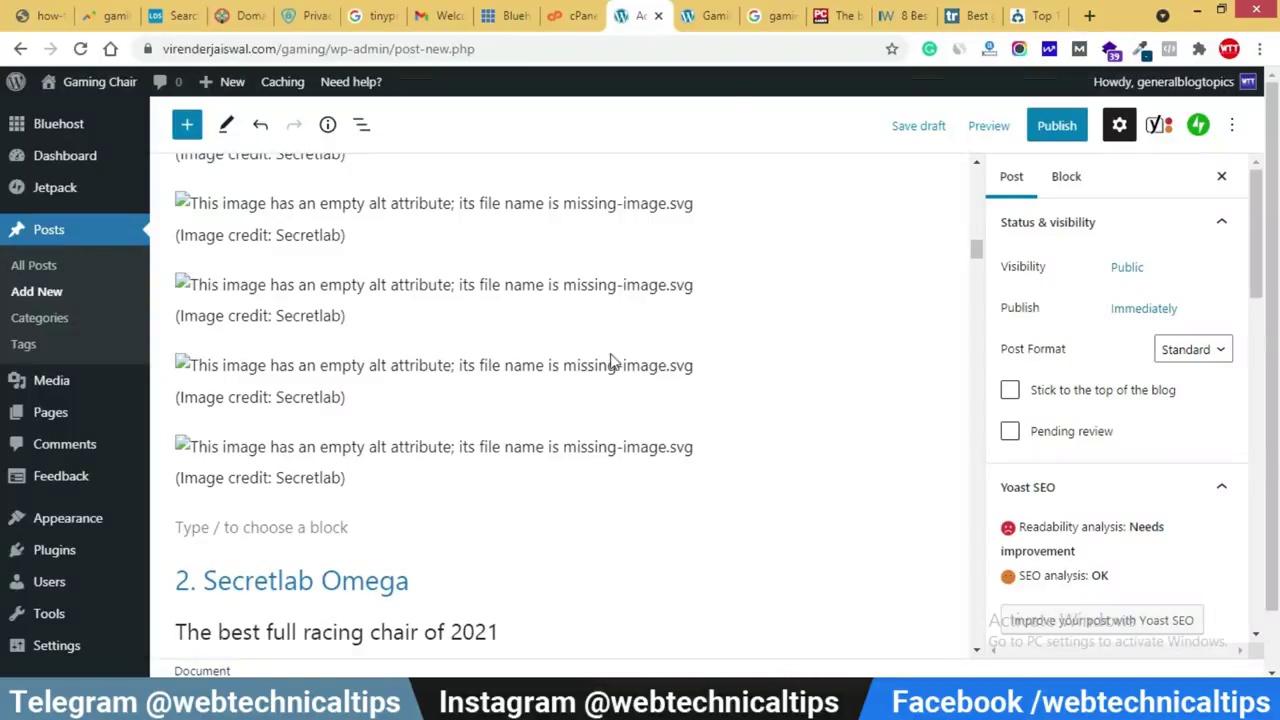
Switch to the PC Gamer article in the browser and examine its headline, lead image and the links in the introductory paragraphs.
click(850, 14)
key(ctrl+a)
scroll(734, 363, down, 7)
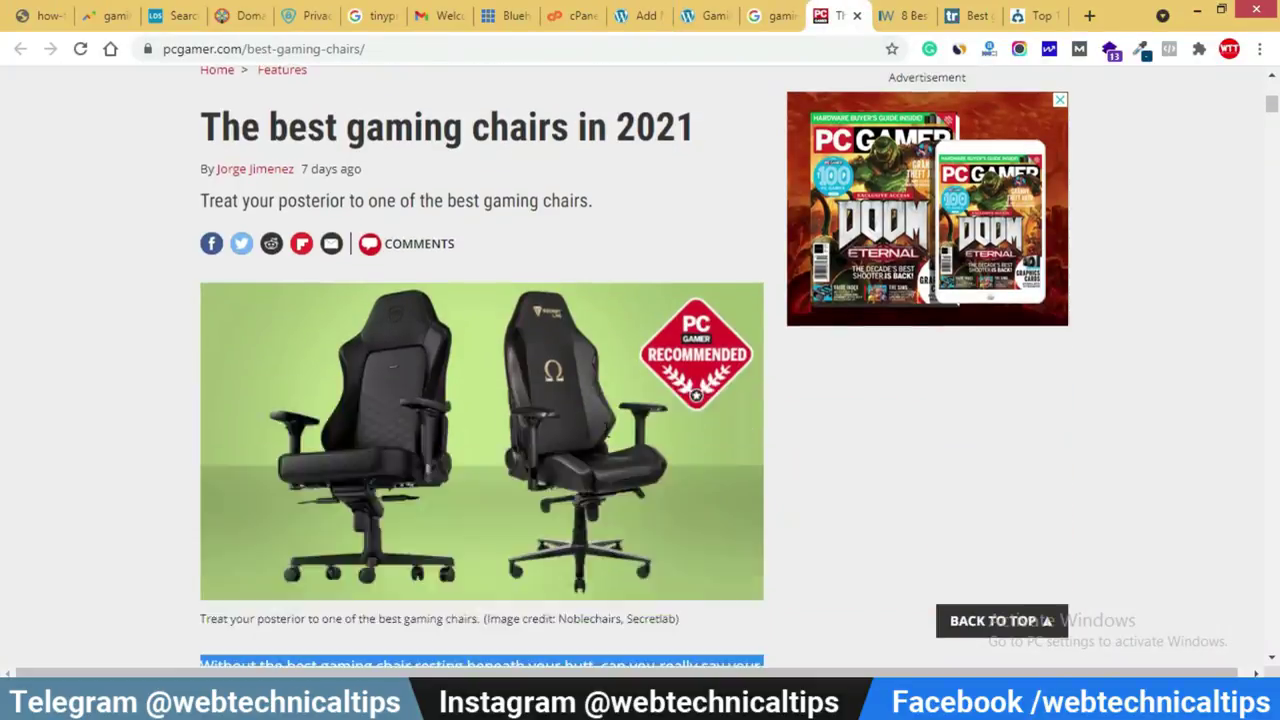
click(580, 258)
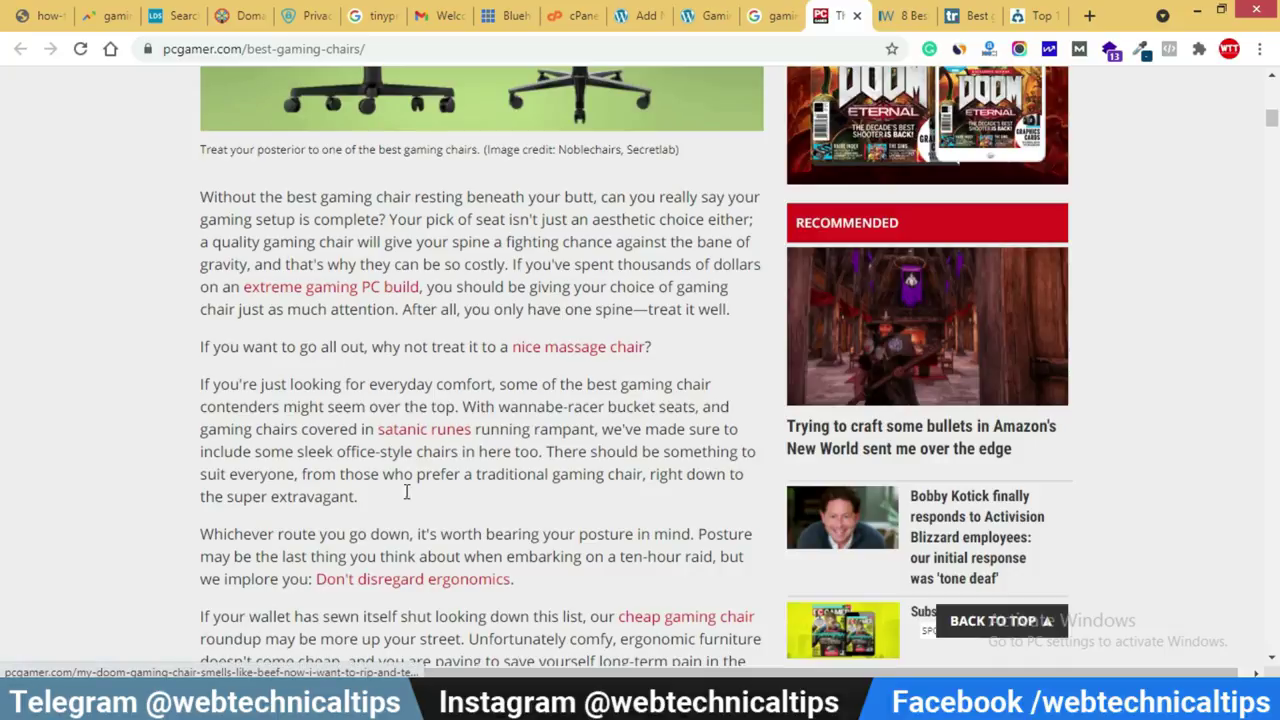
scroll(558, 427, up, 3)
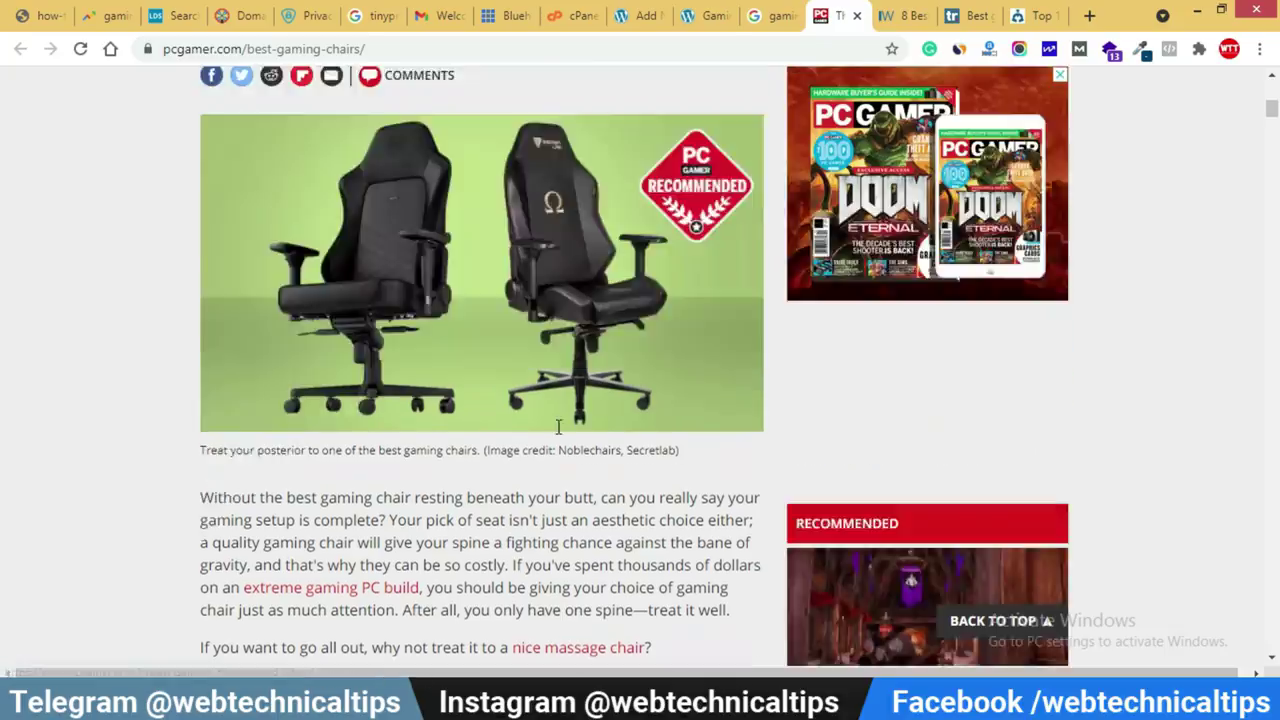
scroll(558, 427, up, 6)
scroll(451, 429, down, 5)
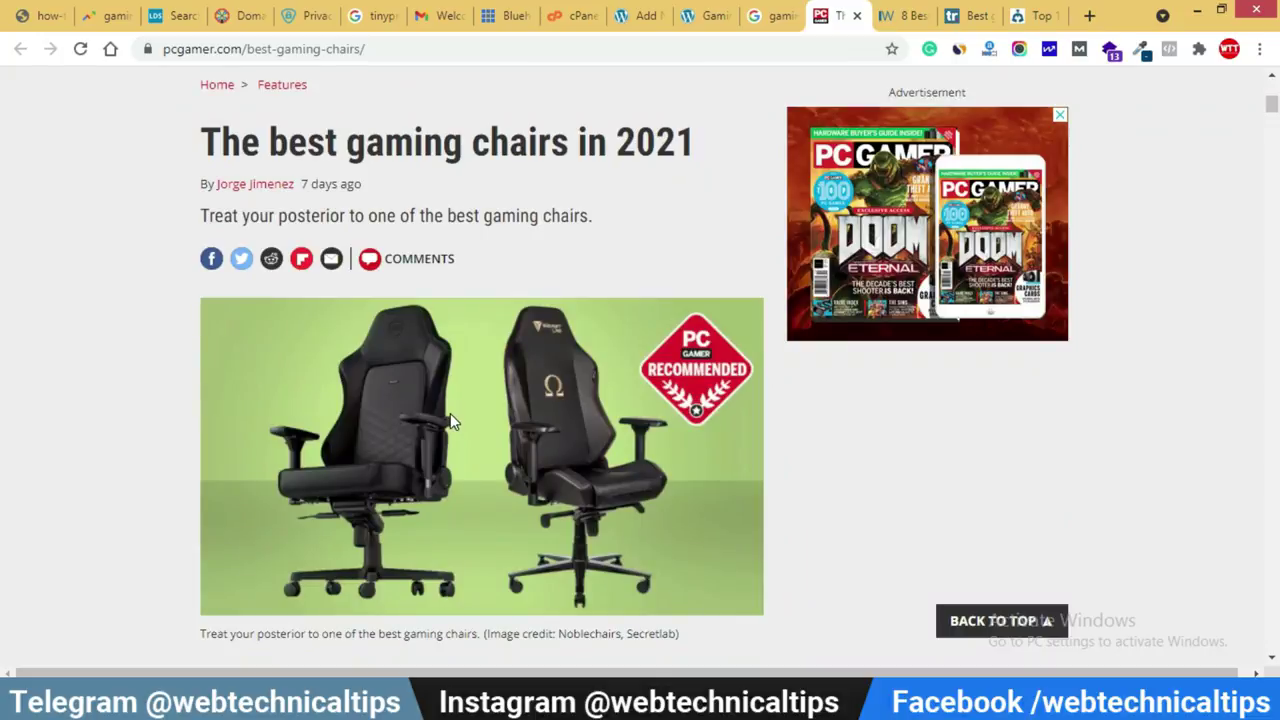
scroll(450, 420, down, 4)
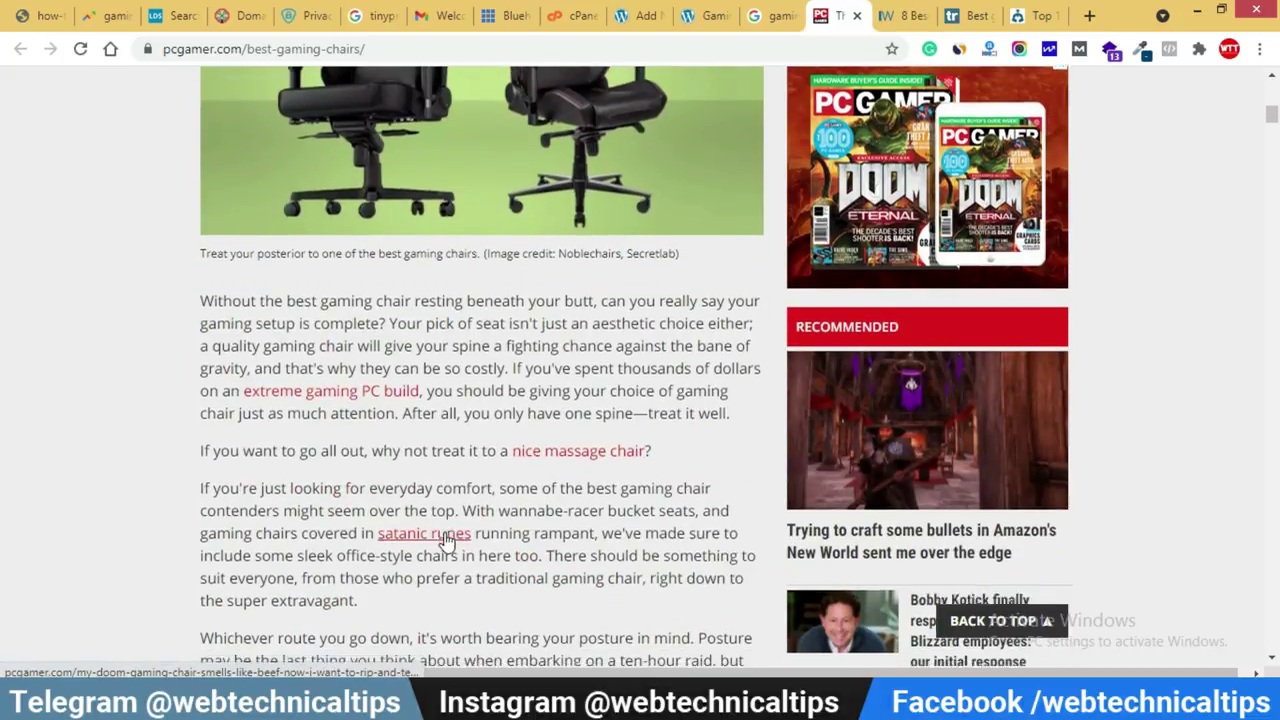
scroll(451, 537, down, 3)
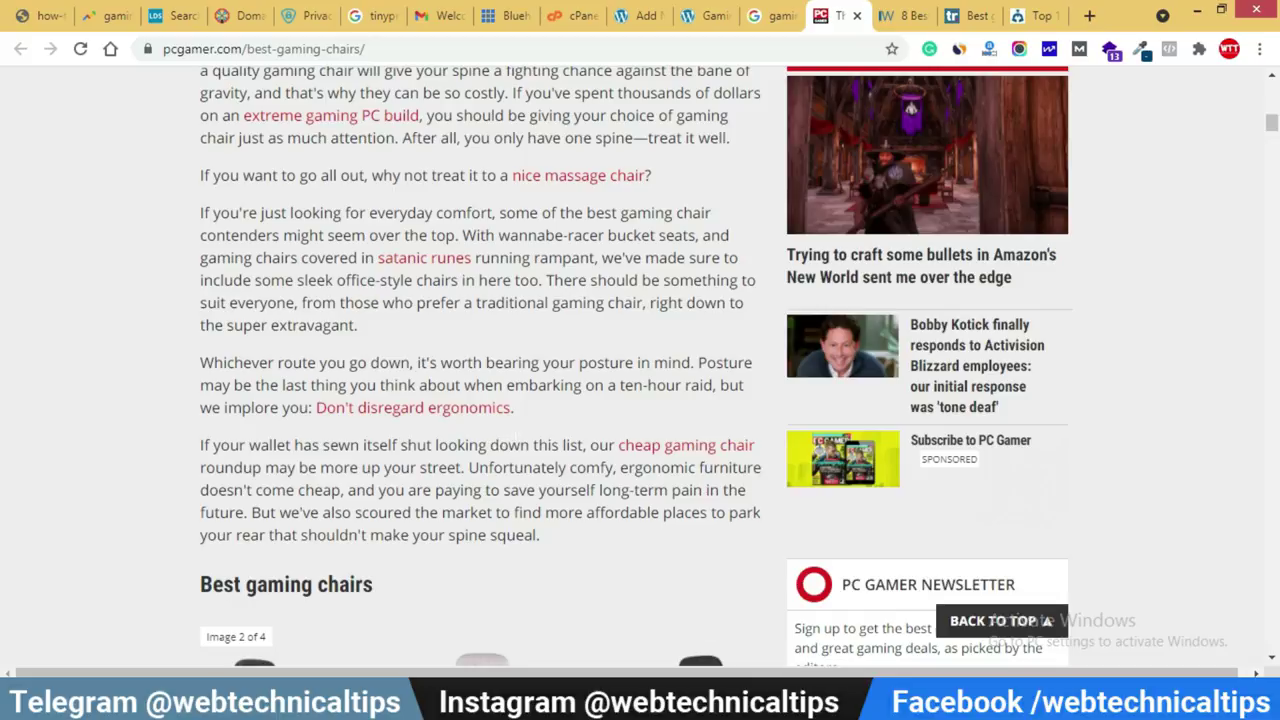
Return to the Word notes and highlight the checklist line "Outbond Link in your Article".
key(alt+Tab)
key(alt+Tab)
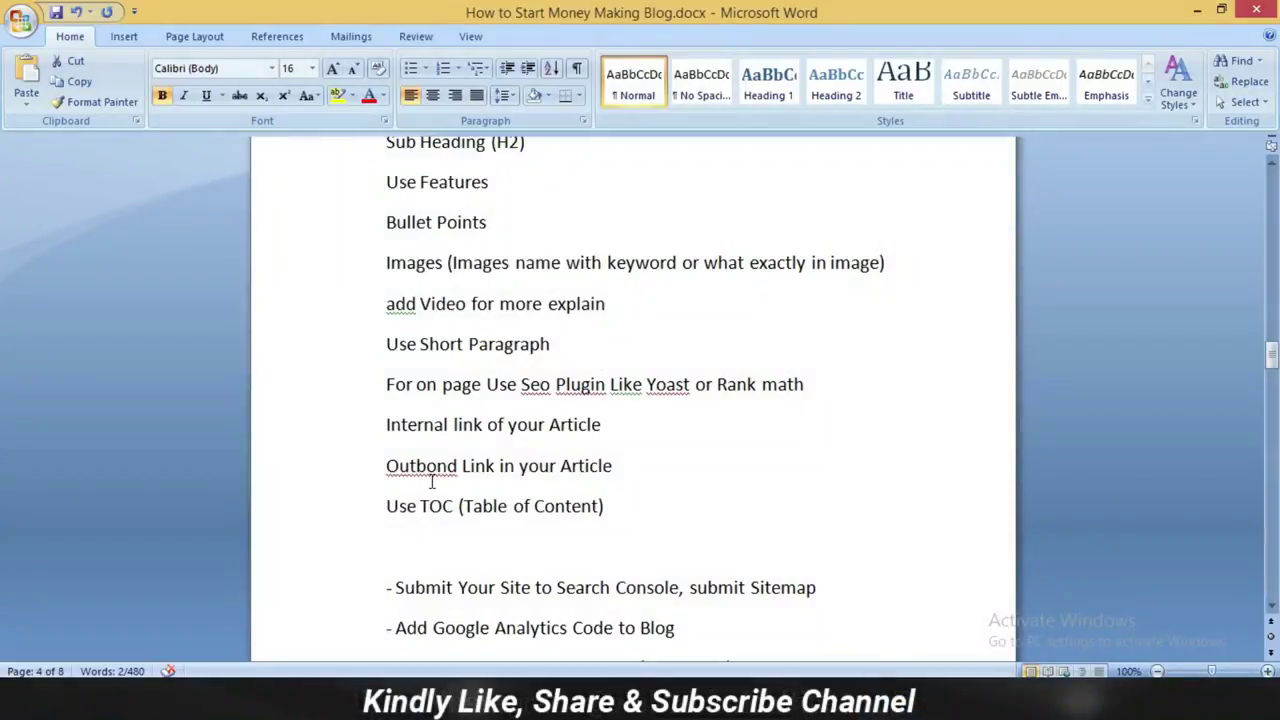
drag(386, 466, 612, 466)
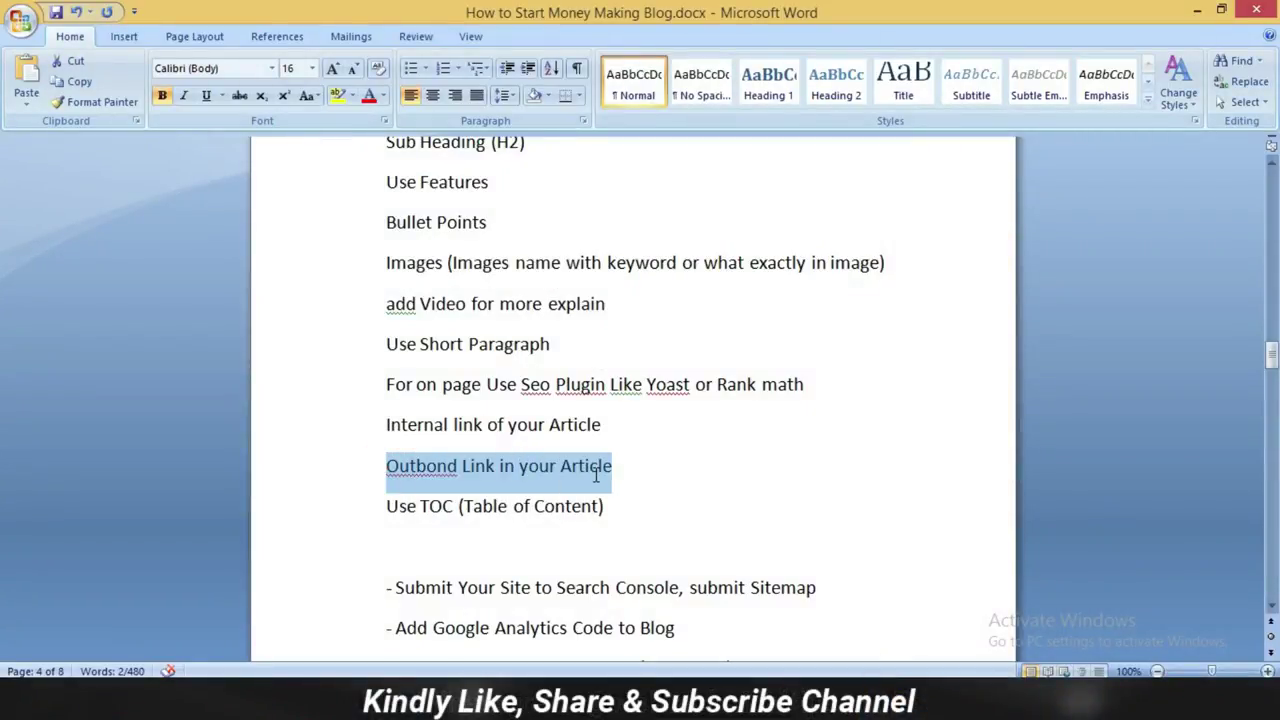
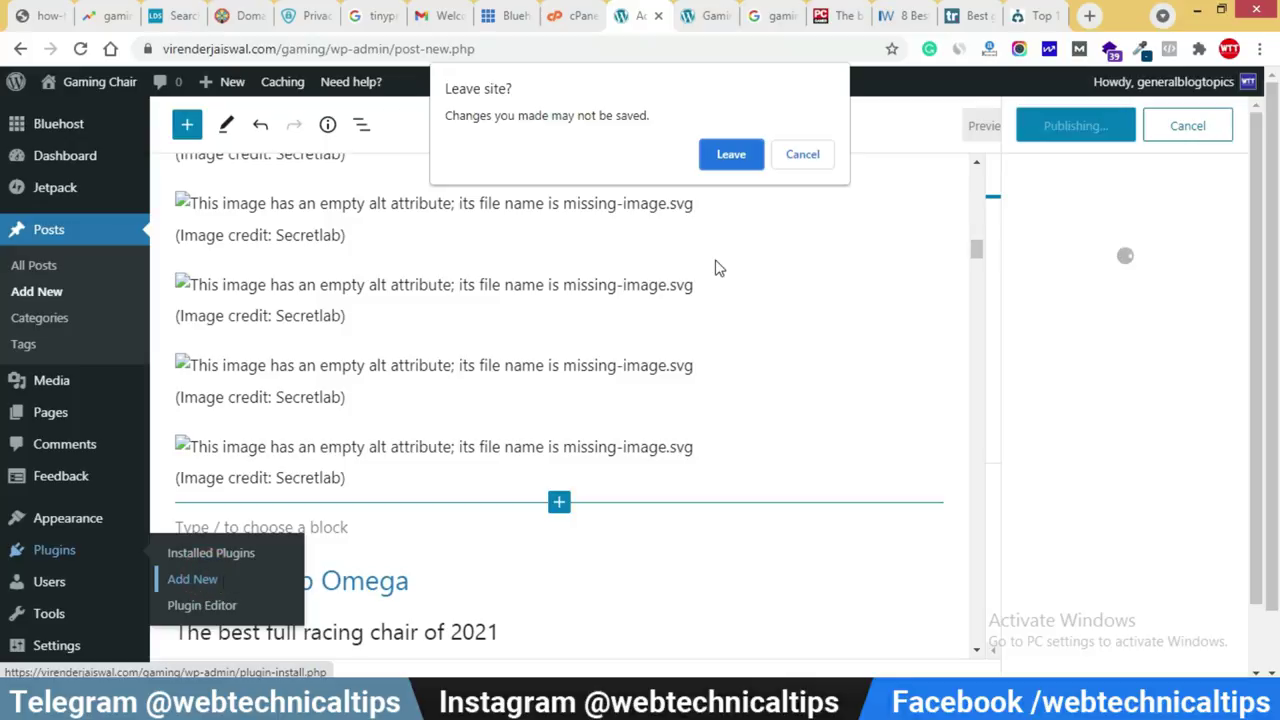
Search the WordPress plugins for "table of content", and install and activate Easy Table of Contents.
click(1020, 291)
text(table of content)
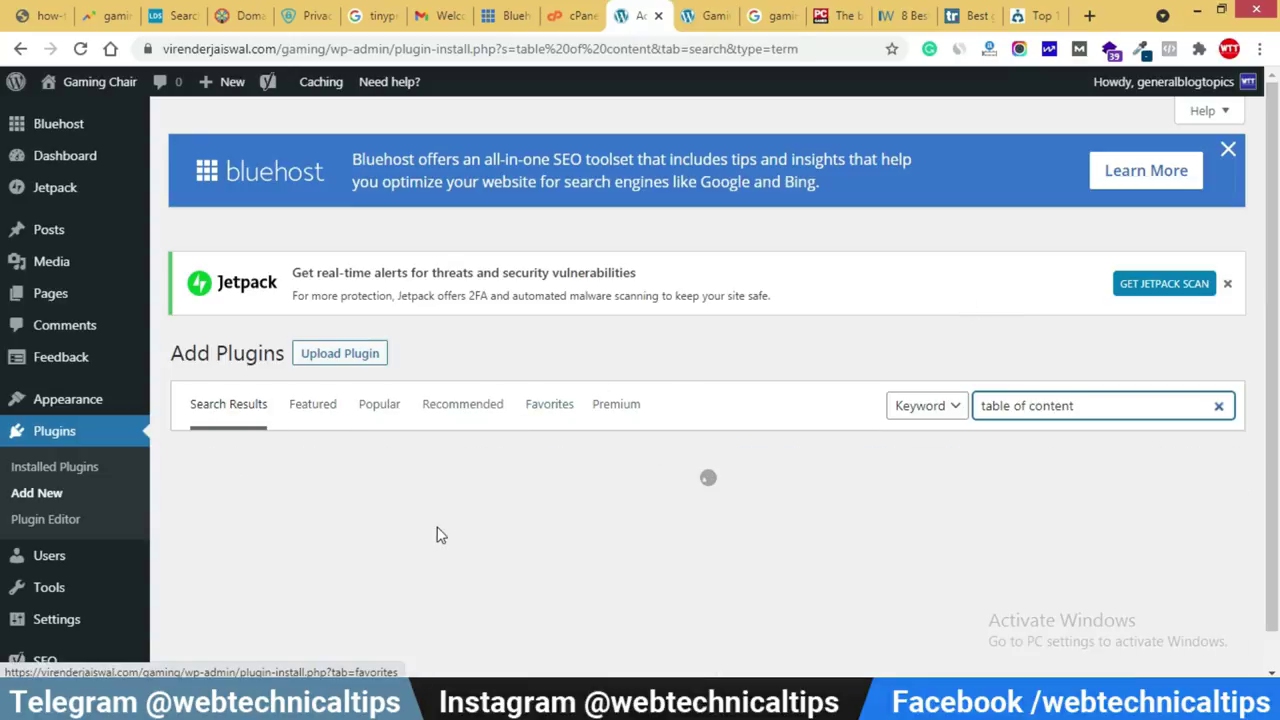
scroll(416, 533, down, 1)
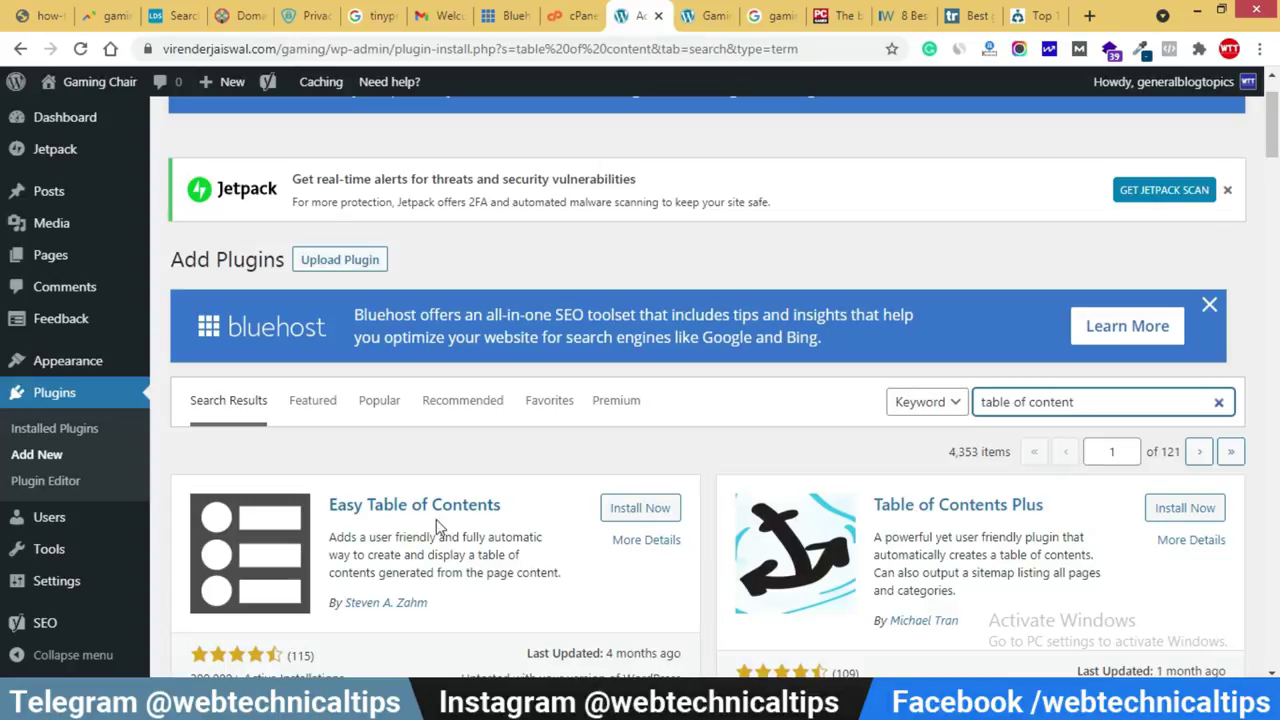
click(640, 508)
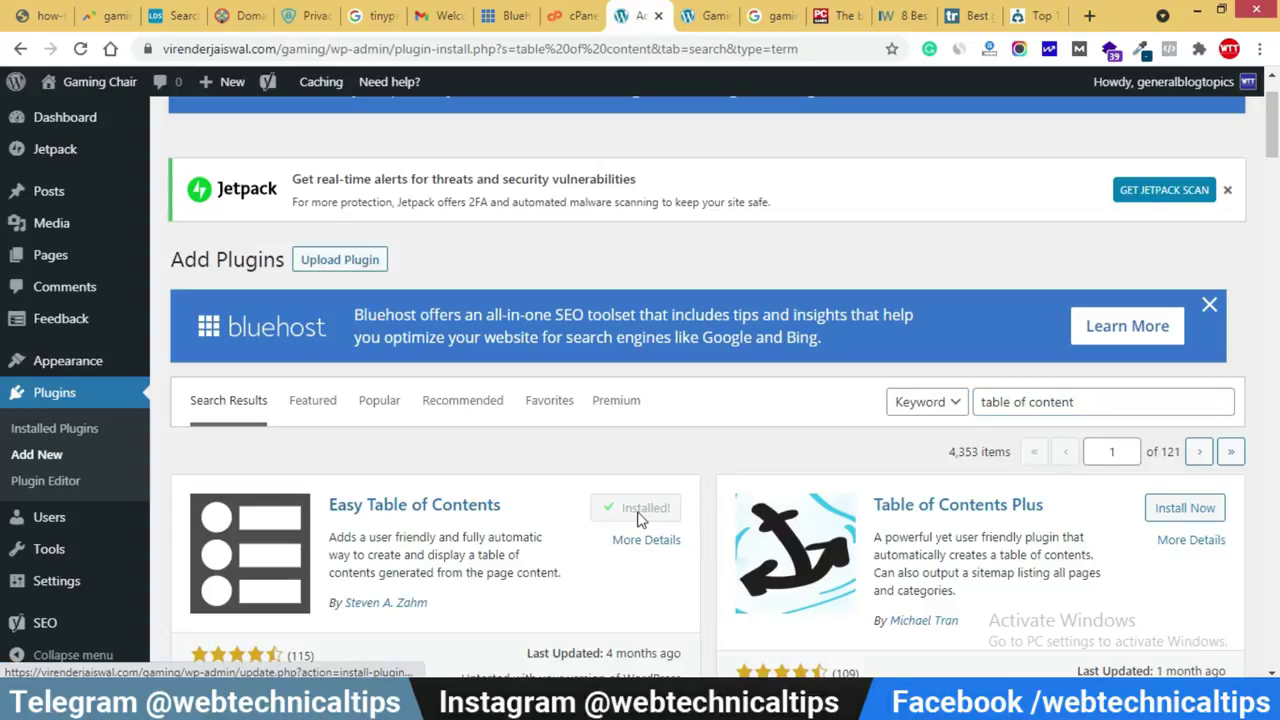
click(649, 507)
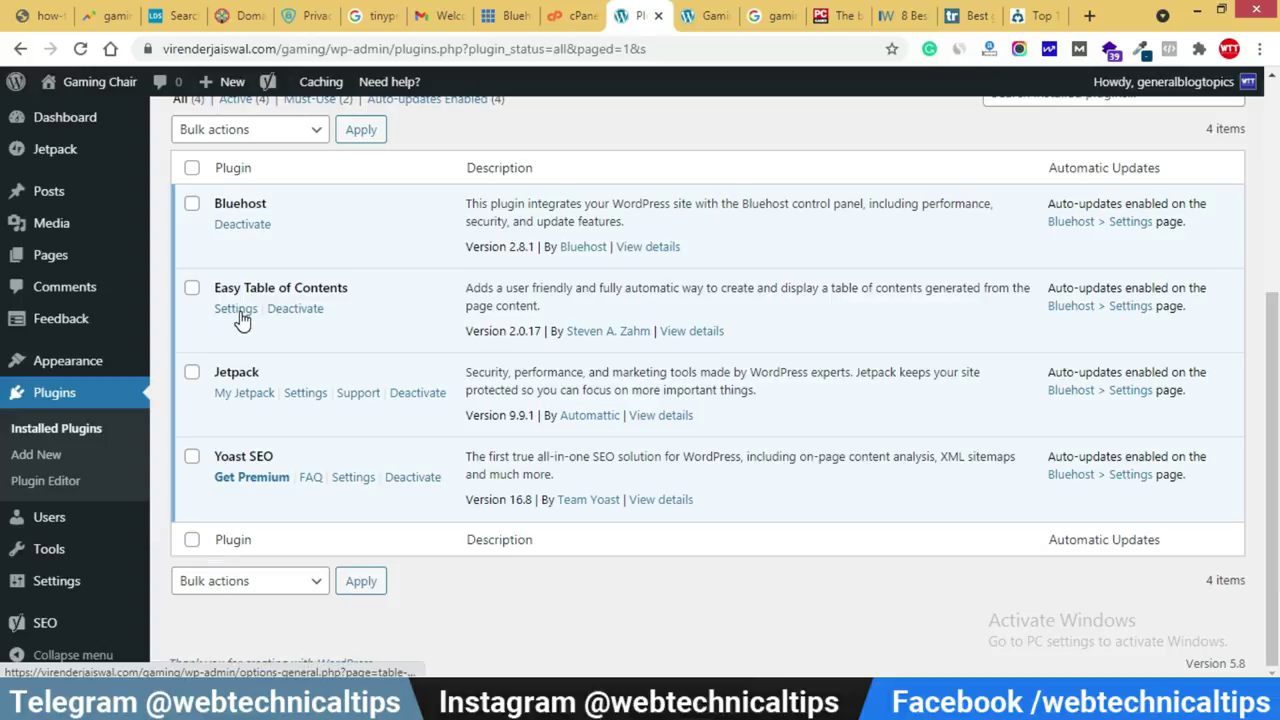
Open the Table of Contents settings and enable both support and auto insert for Posts.
mouse_move(62, 592)
click(232, 588)
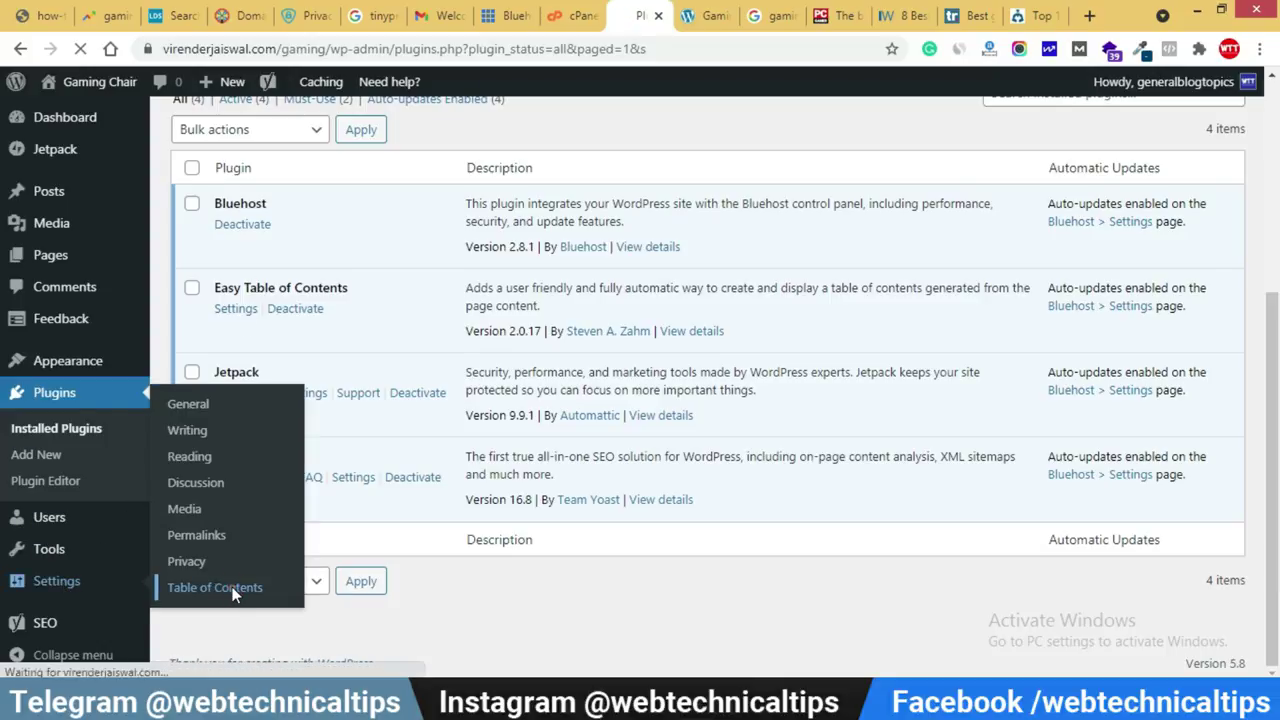
click(396, 305)
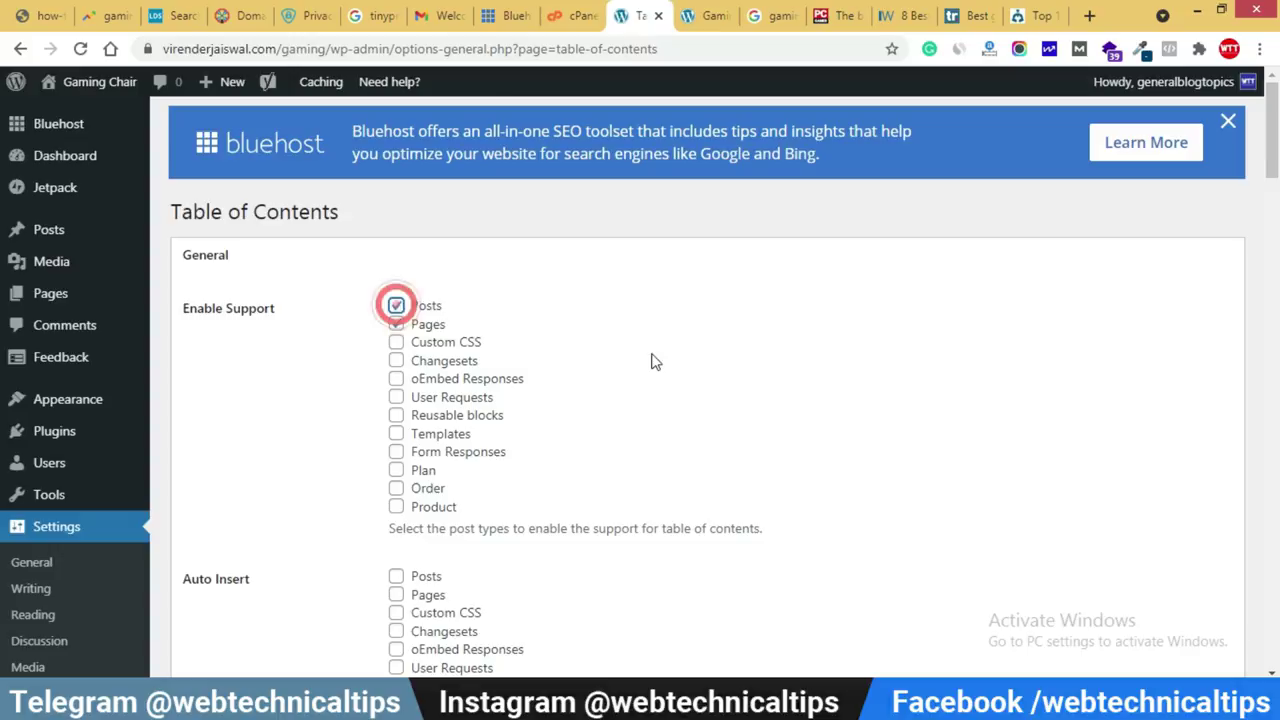
scroll(580, 415, down, 3)
click(396, 295)
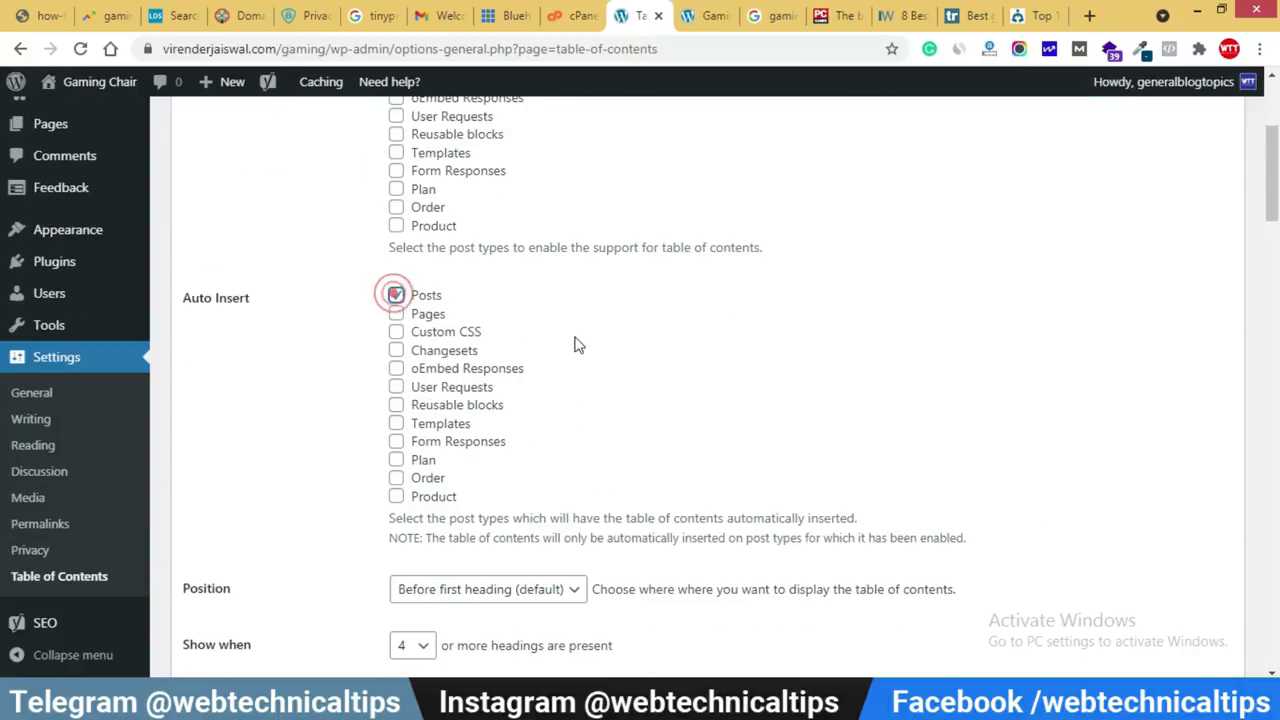
Set the table of contents to show when 2 or more headings are present.
scroll(660, 400, down, 4)
click(423, 271)
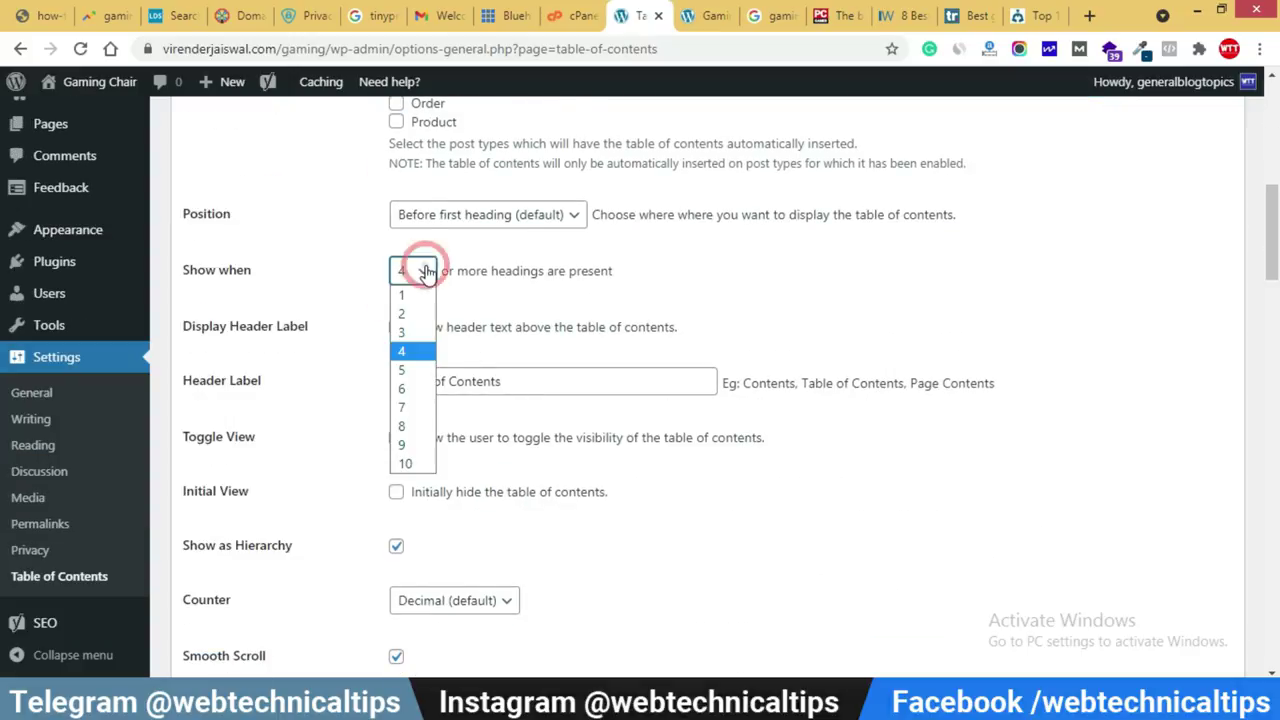
click(417, 314)
scroll(563, 380, down, 3)
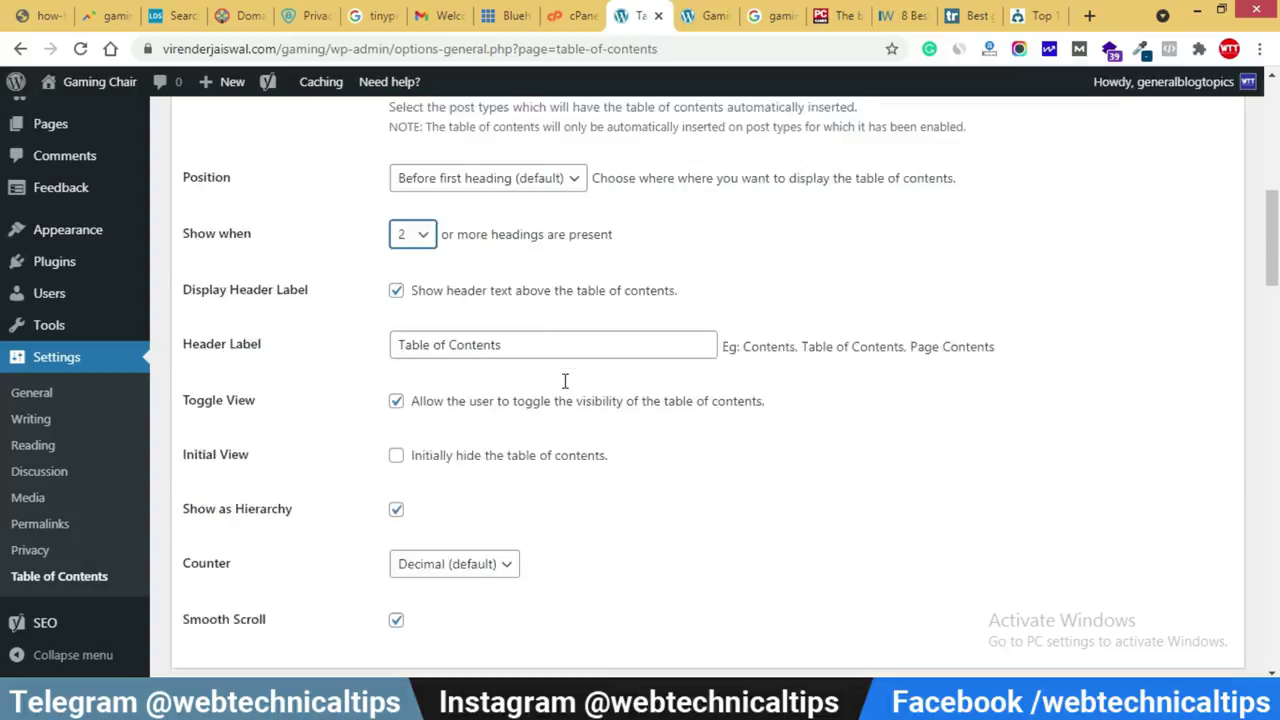
Save the Table of Contents plugin settings.
scroll(450, 390, down, 20)
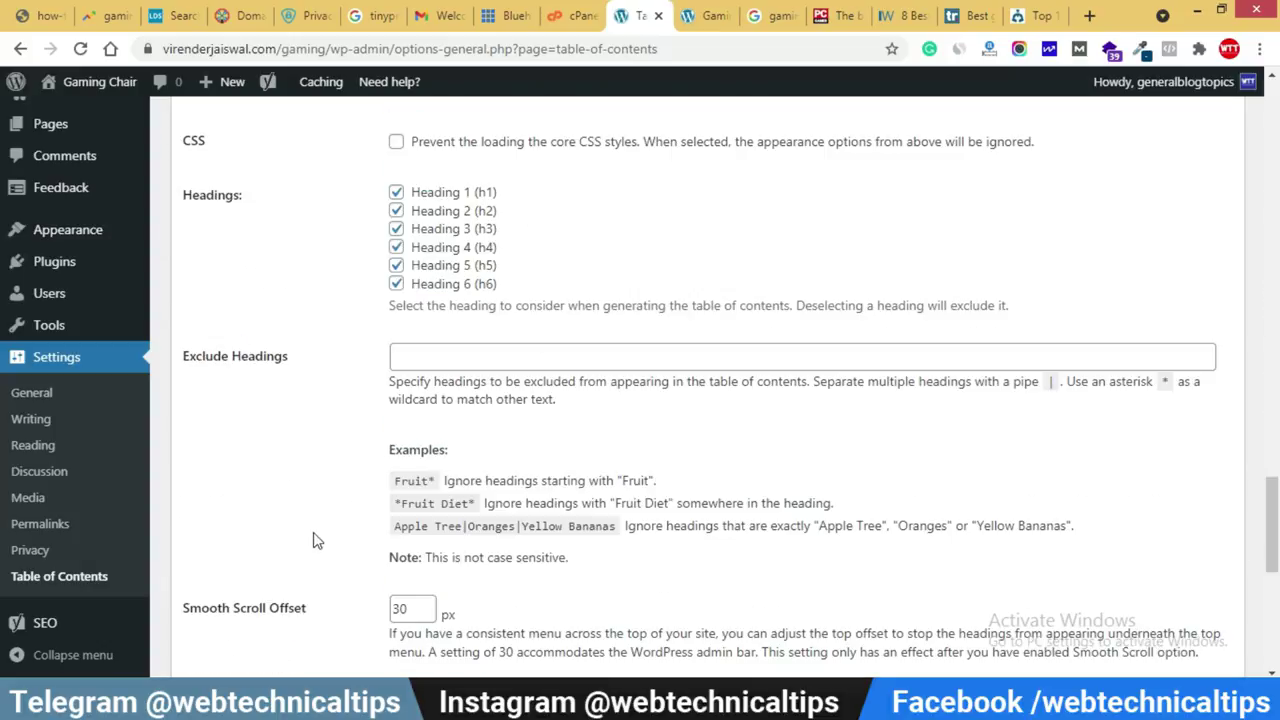
click(229, 588)
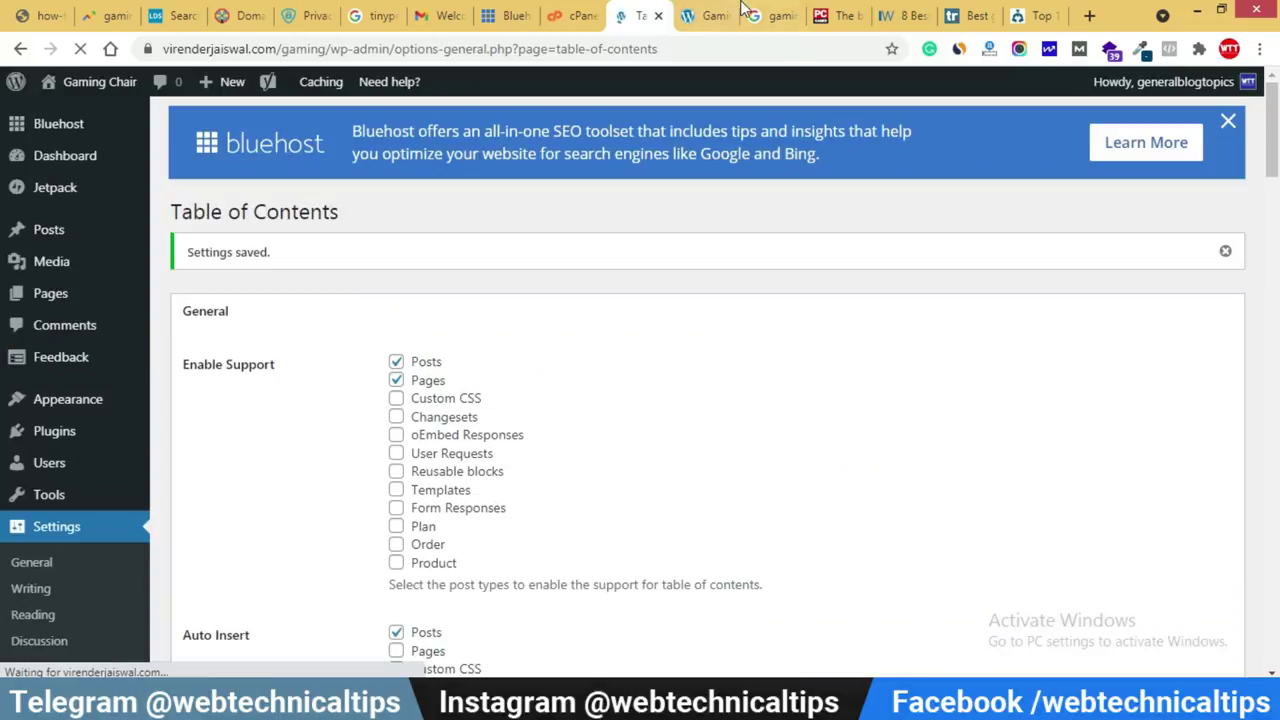
Refresh the live blog and open the post "Best Gaming Chair in 2021" to examine its table of contents.
click(714, 12)
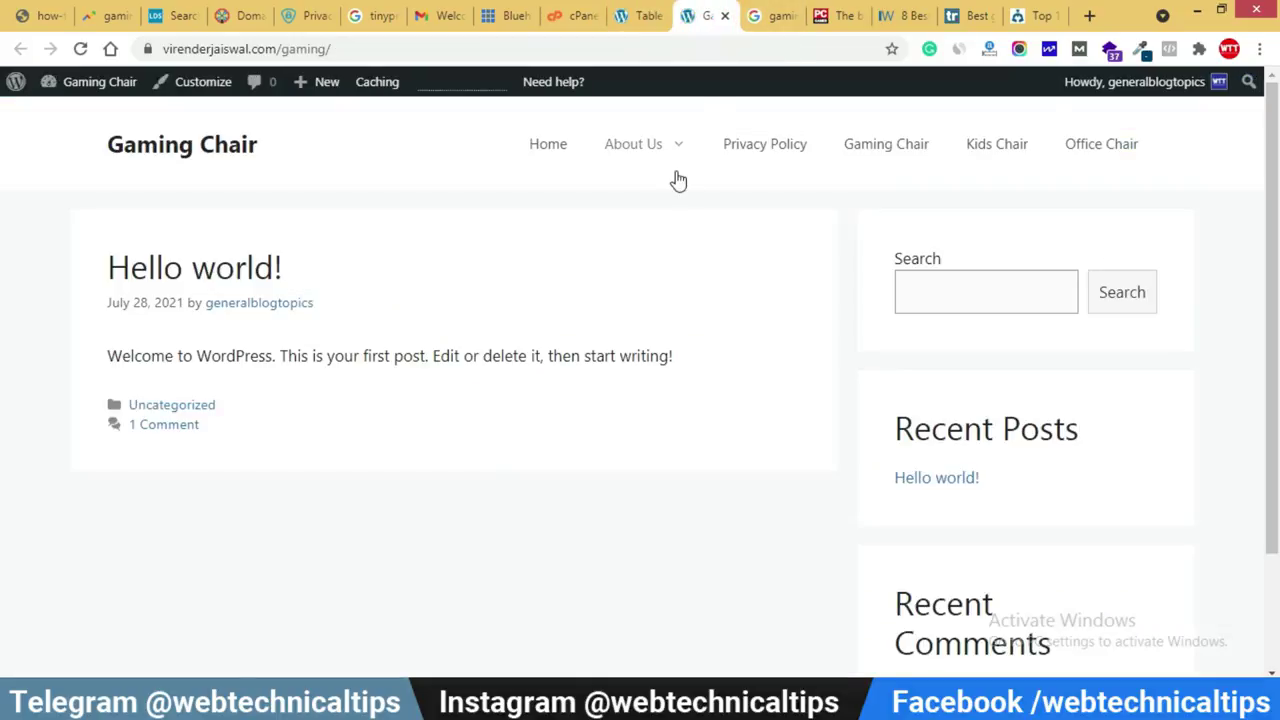
click(80, 48)
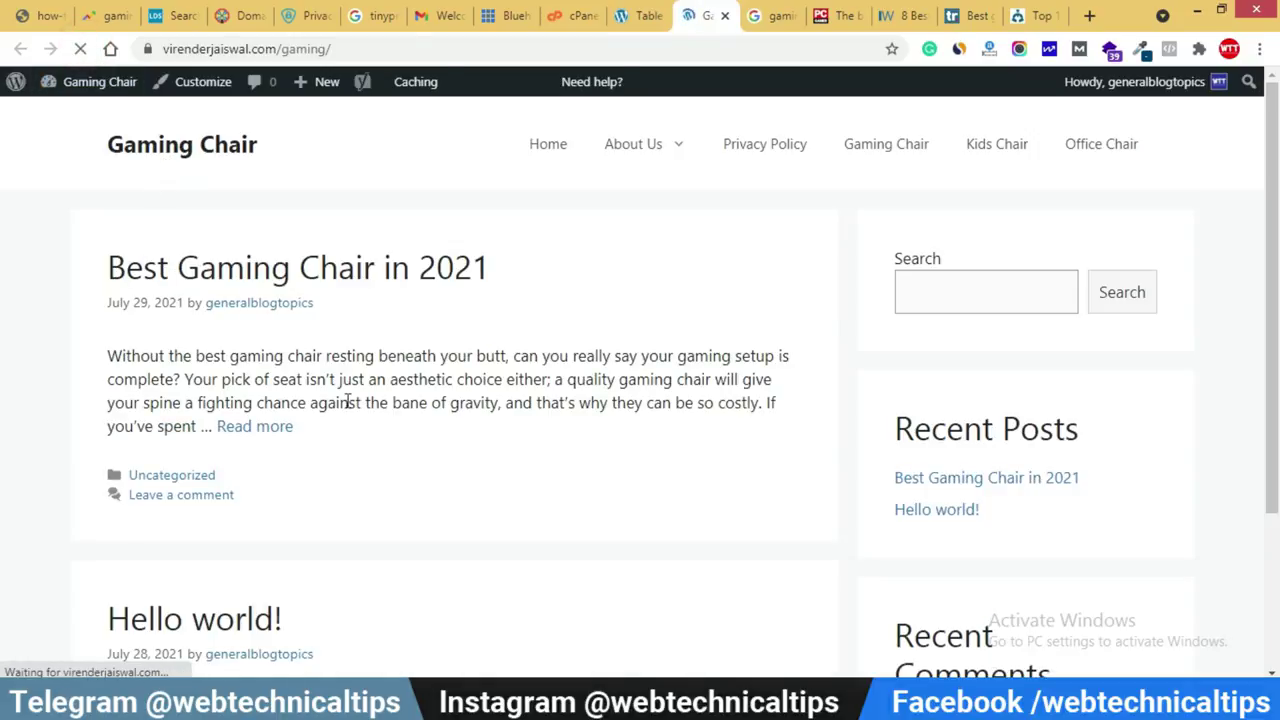
click(401, 270)
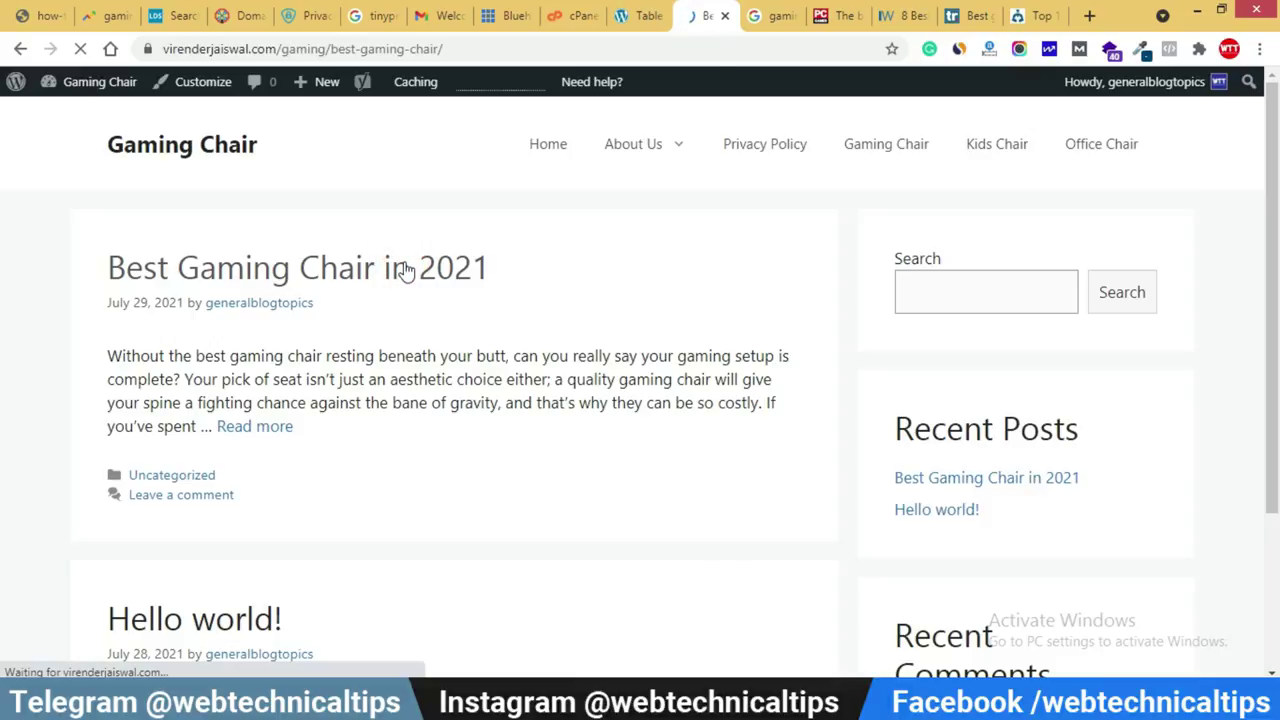
scroll(712, 425, down, 3)
scroll(714, 421, down, 5)
scroll(265, 465, down, 10)
scroll(274, 429, up, 5)
scroll(274, 429, up, 9)
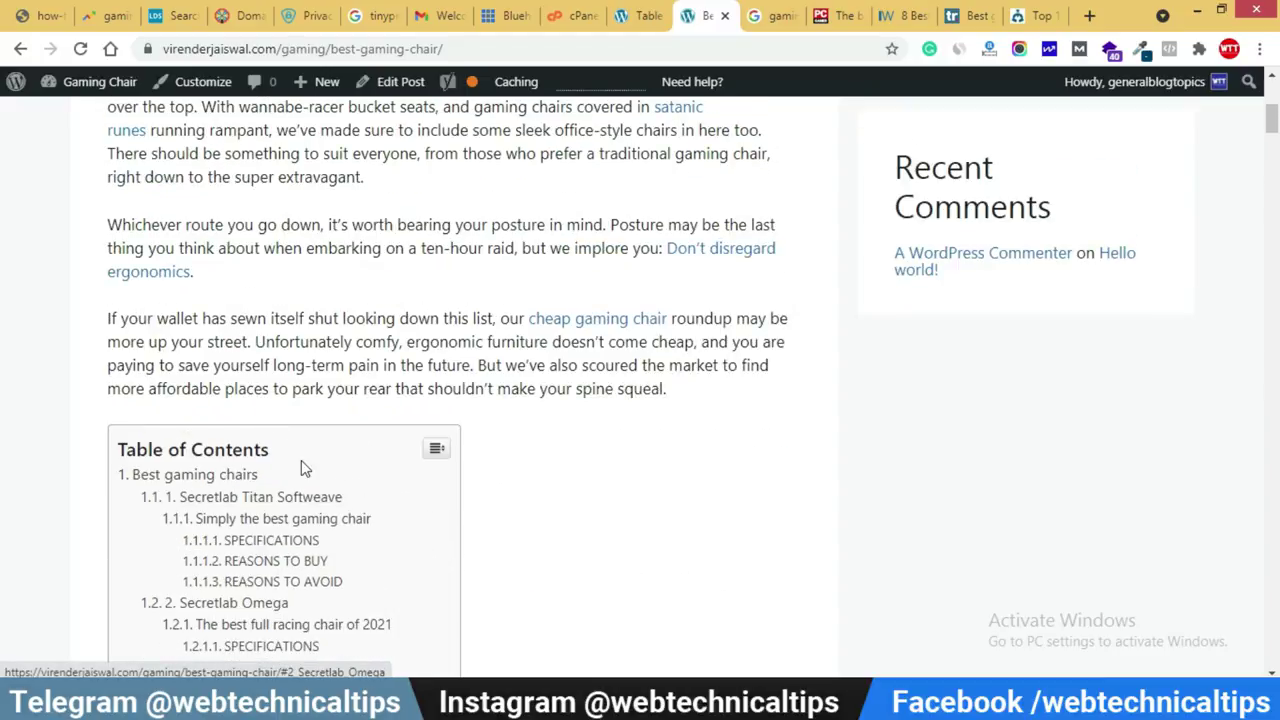
scroll(302, 465, down, 2)
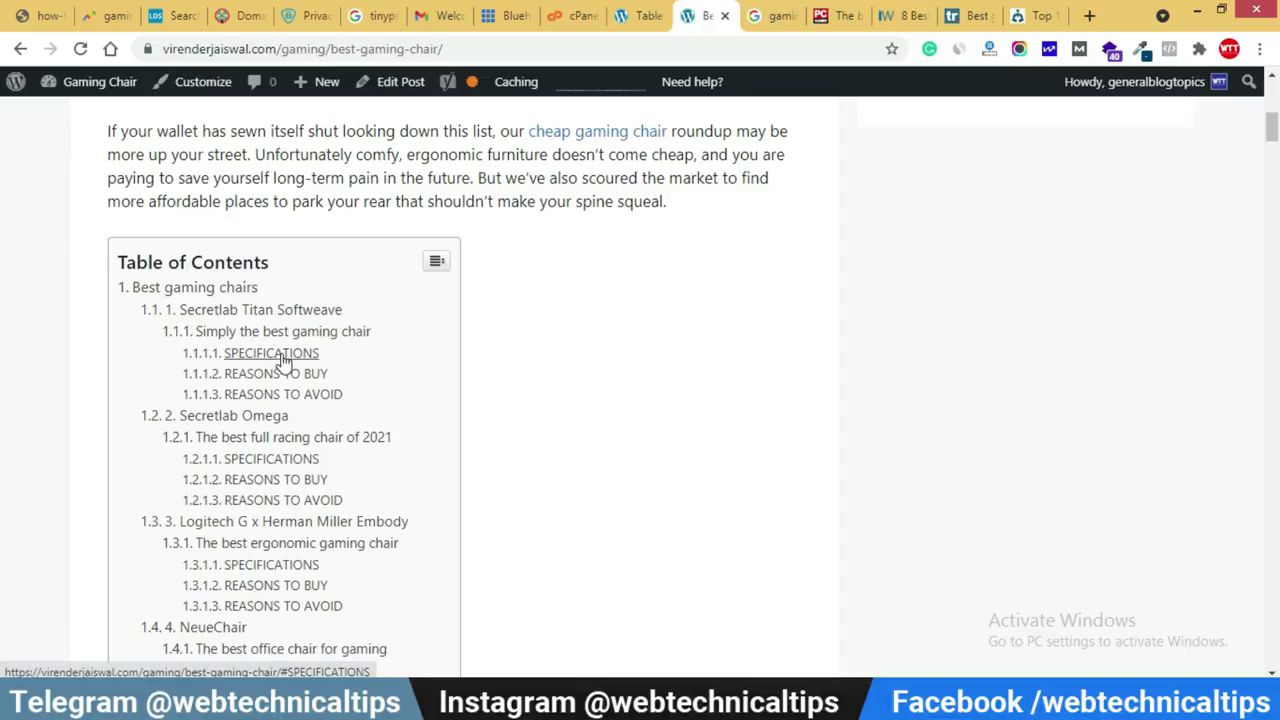
scroll(303, 488, down, 1)
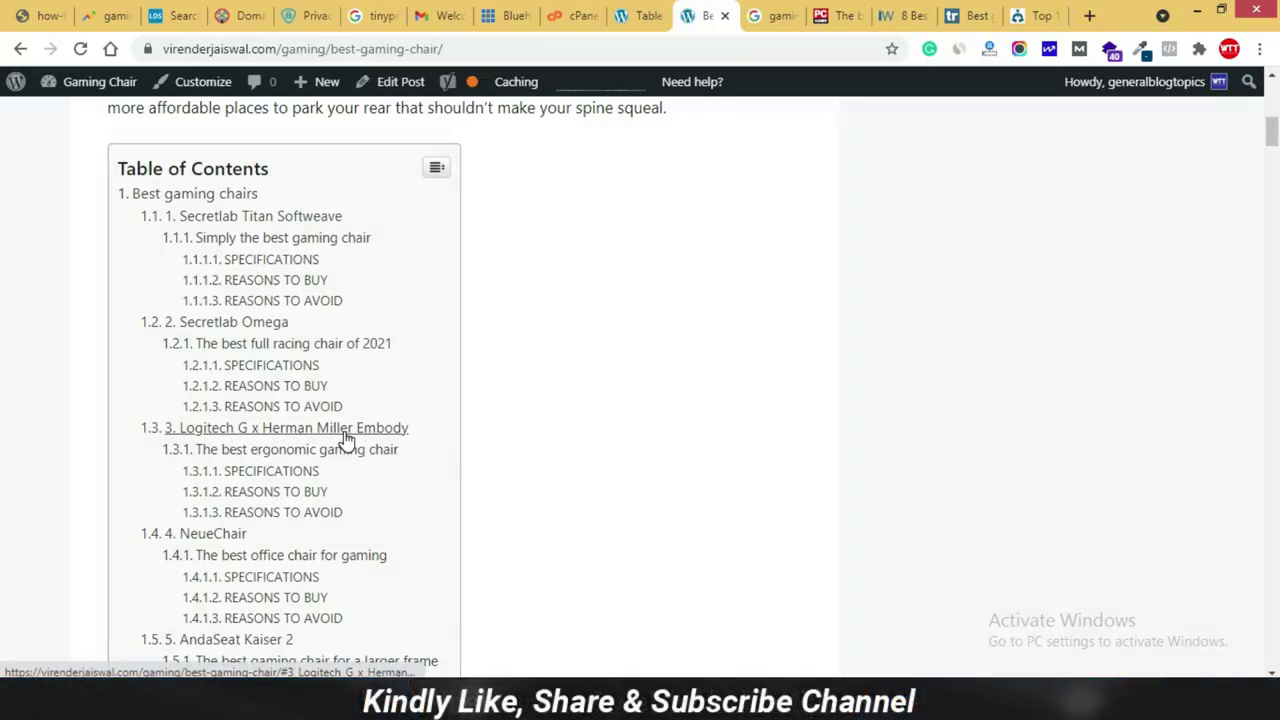
Follow the SPECIFICATIONS entry under "Logitech G x Herman Miller Embody" in the table of contents and examine that section.
click(303, 473)
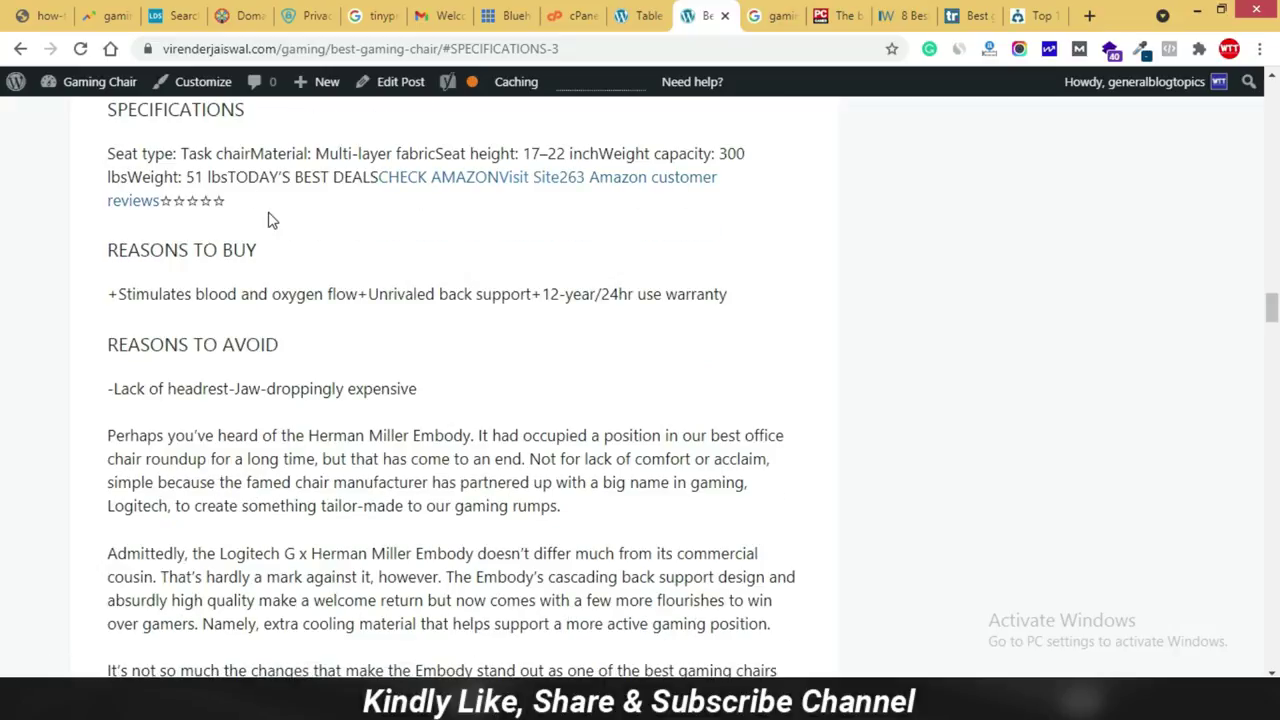
scroll(436, 392, down, 5)
scroll(436, 392, up, 5)
scroll(436, 392, up, 3)
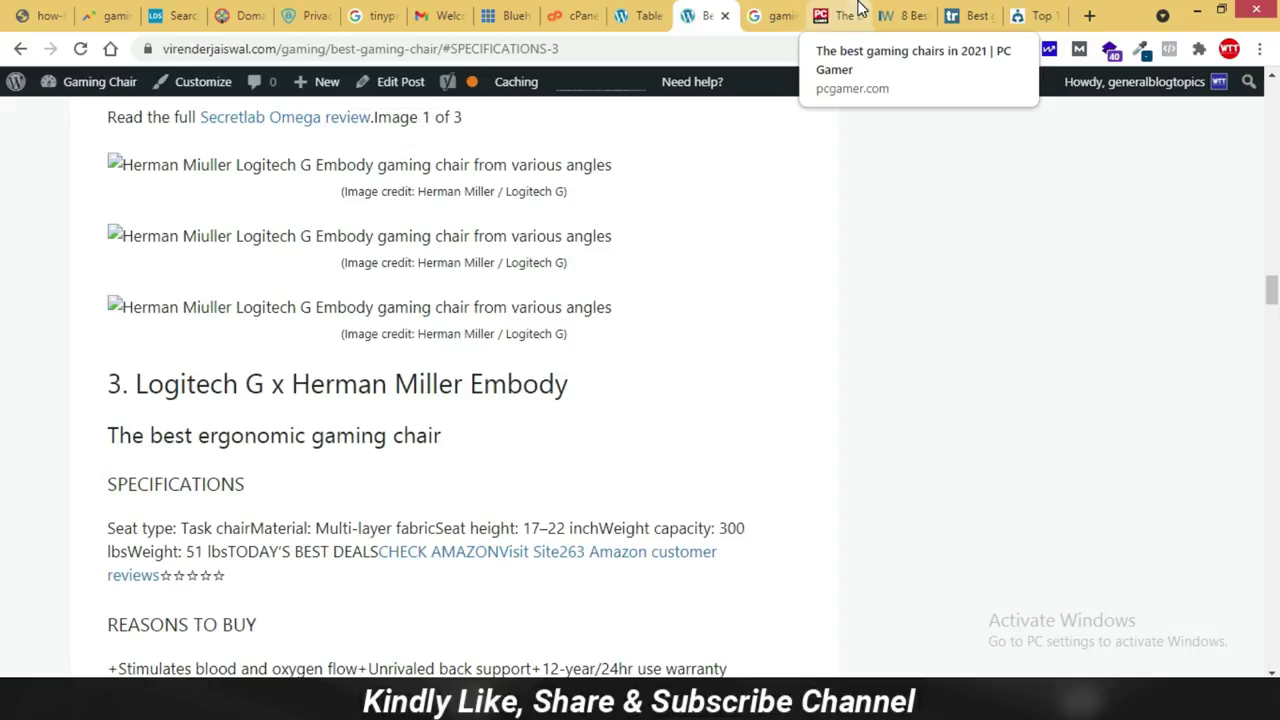
Switch to the Word notes and review the items on the table of contents, Search Console and sitemap submission.
key(alt+Tab)
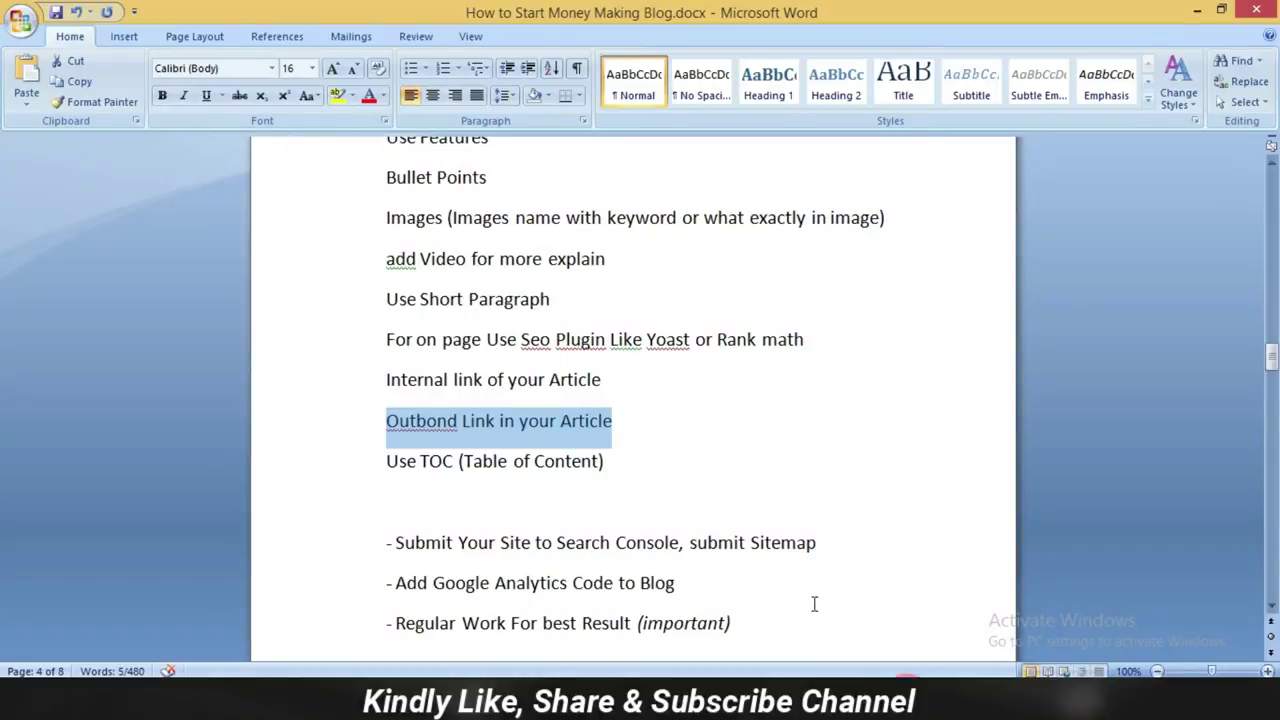
click(615, 460)
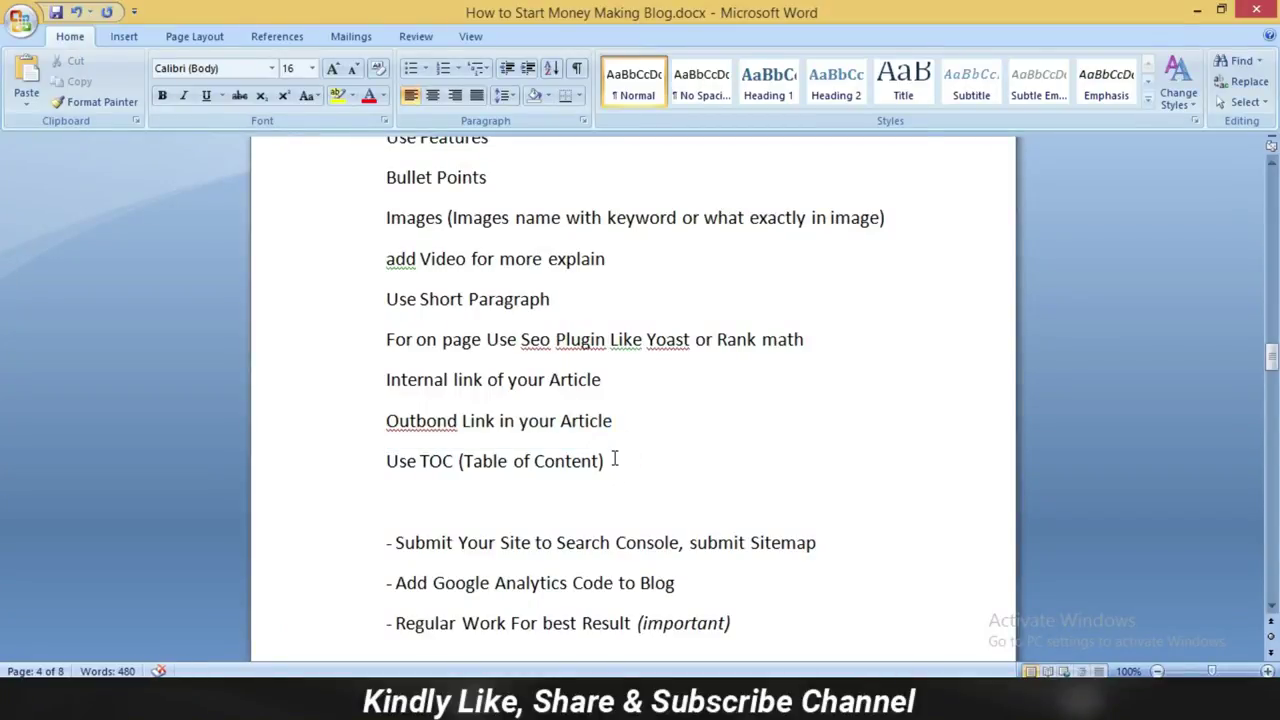
click(451, 548)
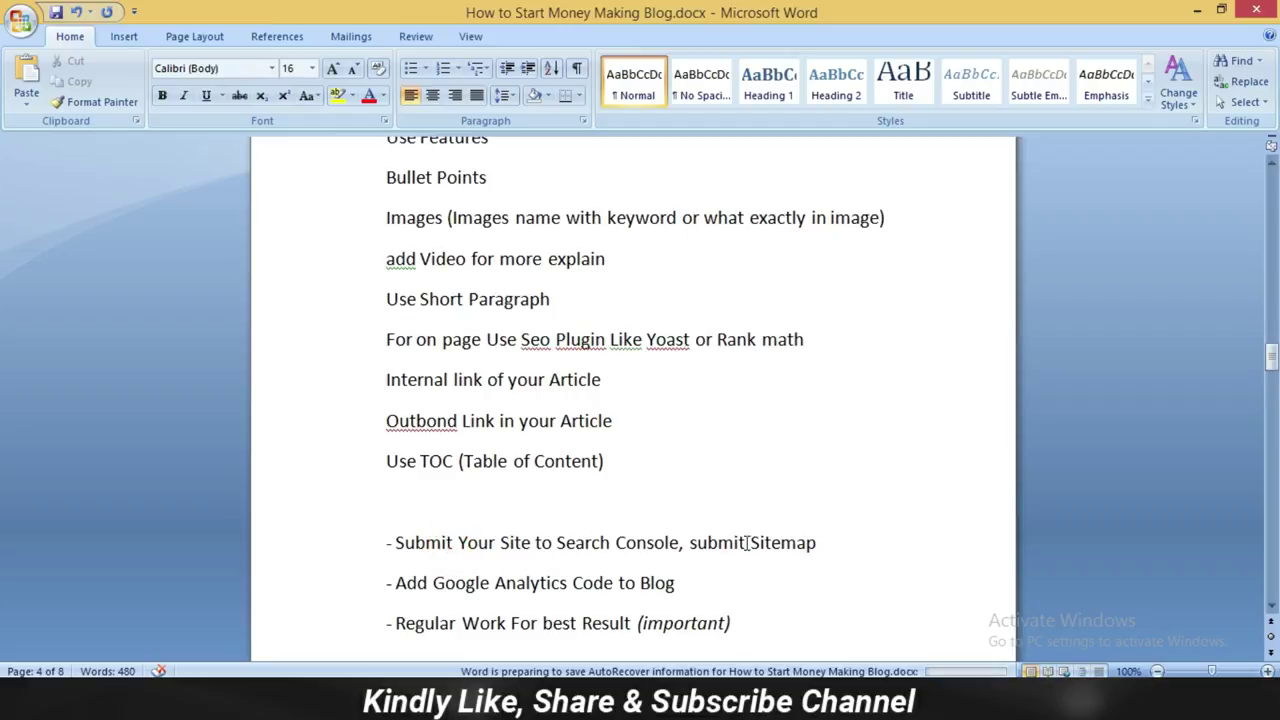
key(Down)
key(Down)
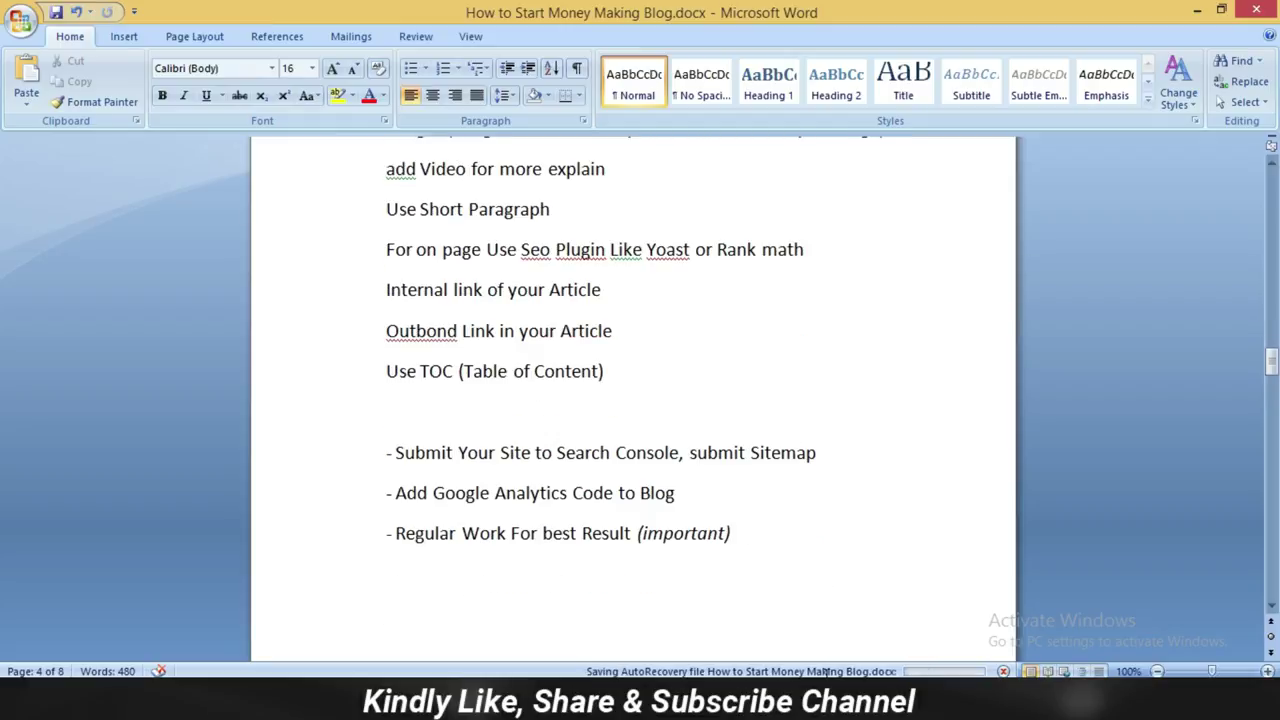
Switch back to Chrome and load the blog's sitemap by replacing the post part of the address with sitemap.xml.
click(826, 676)
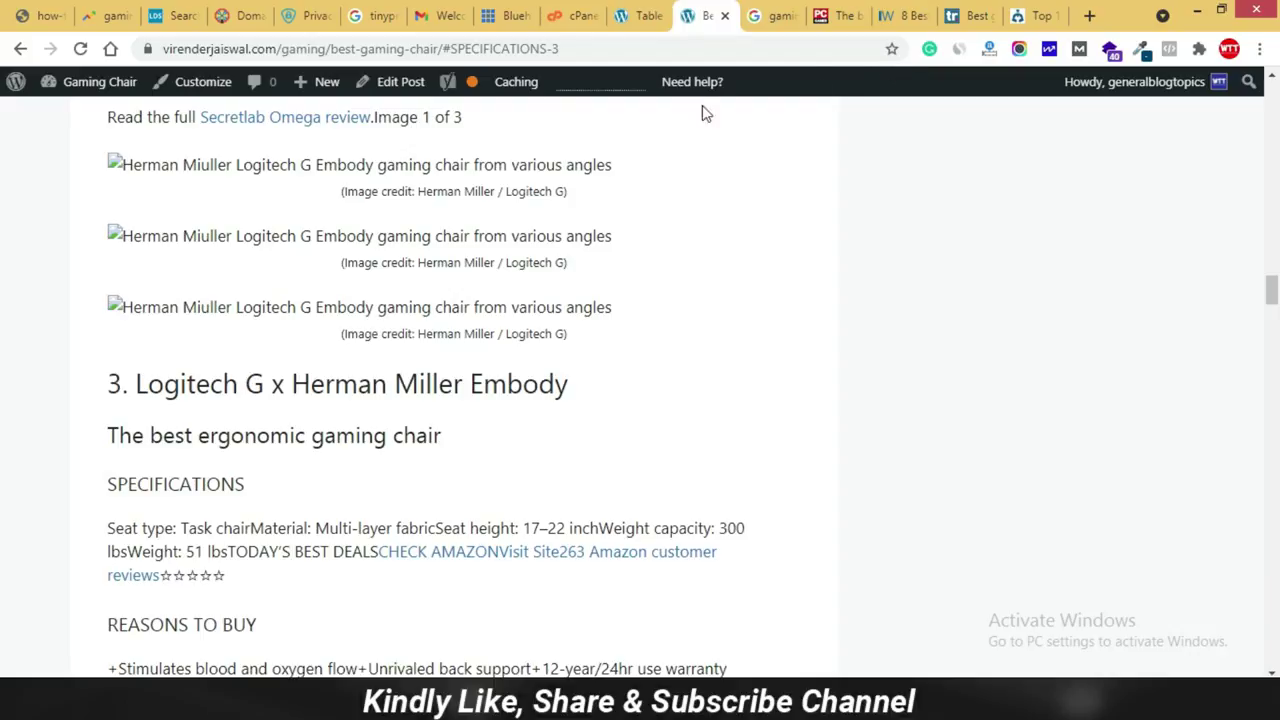
scroll(541, 245, down, 6)
scroll(541, 245, up, 15)
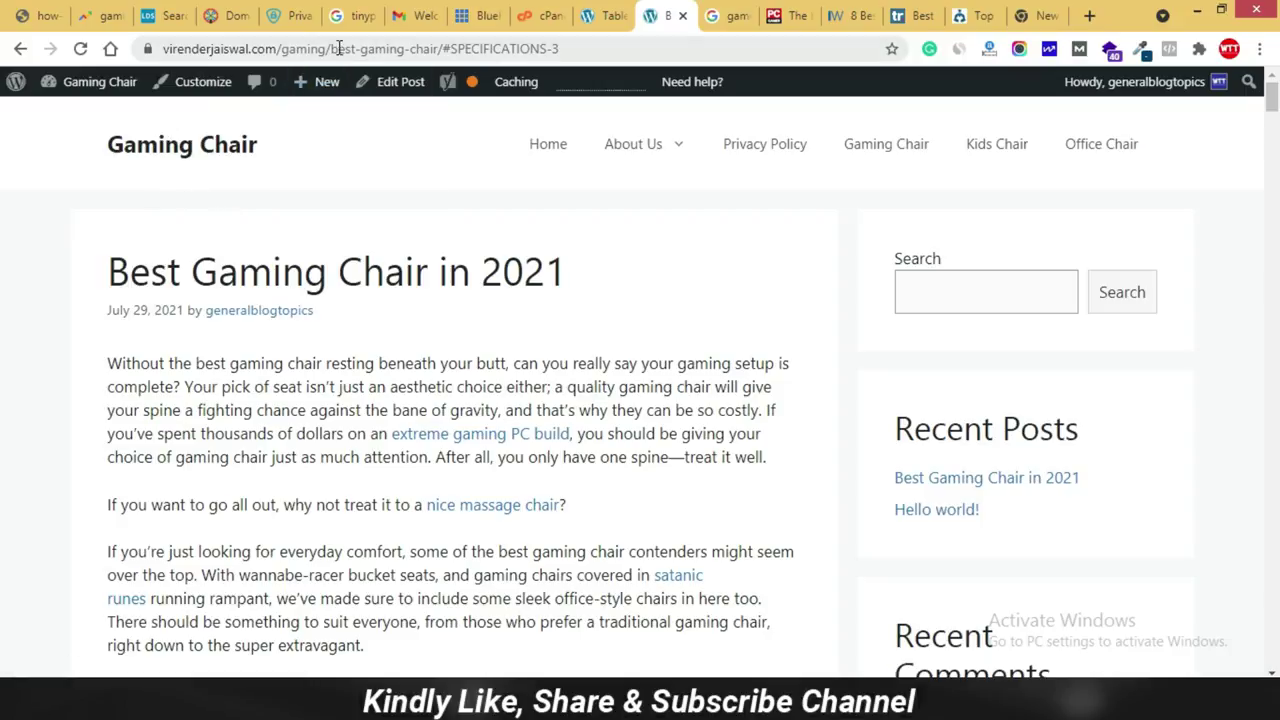
drag(334, 52, 729, 48)
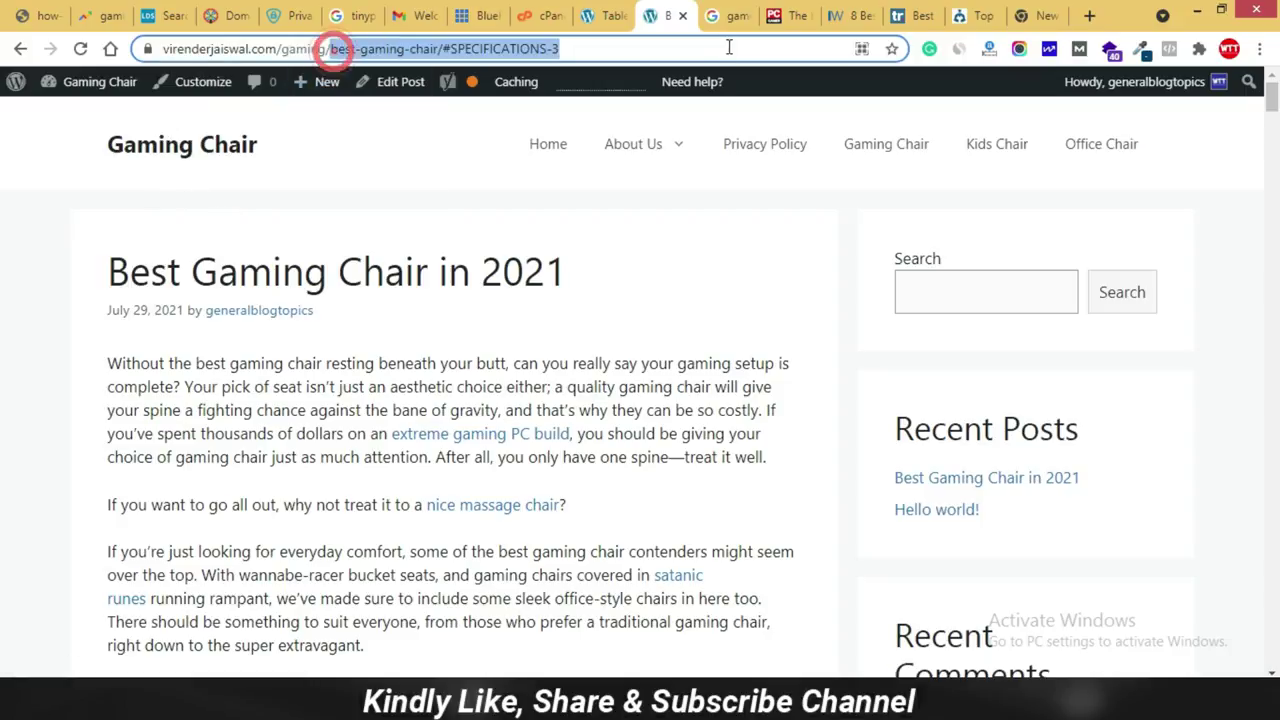
key(BackSpace)
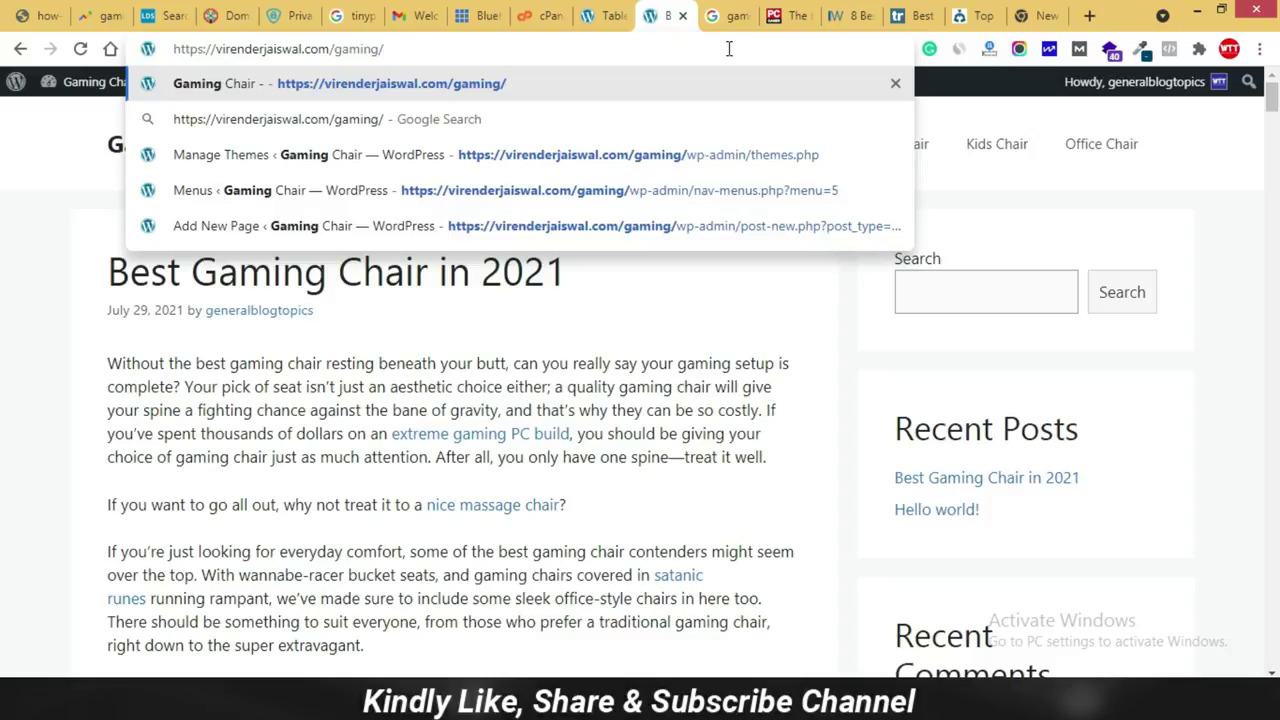
text(sitemap)
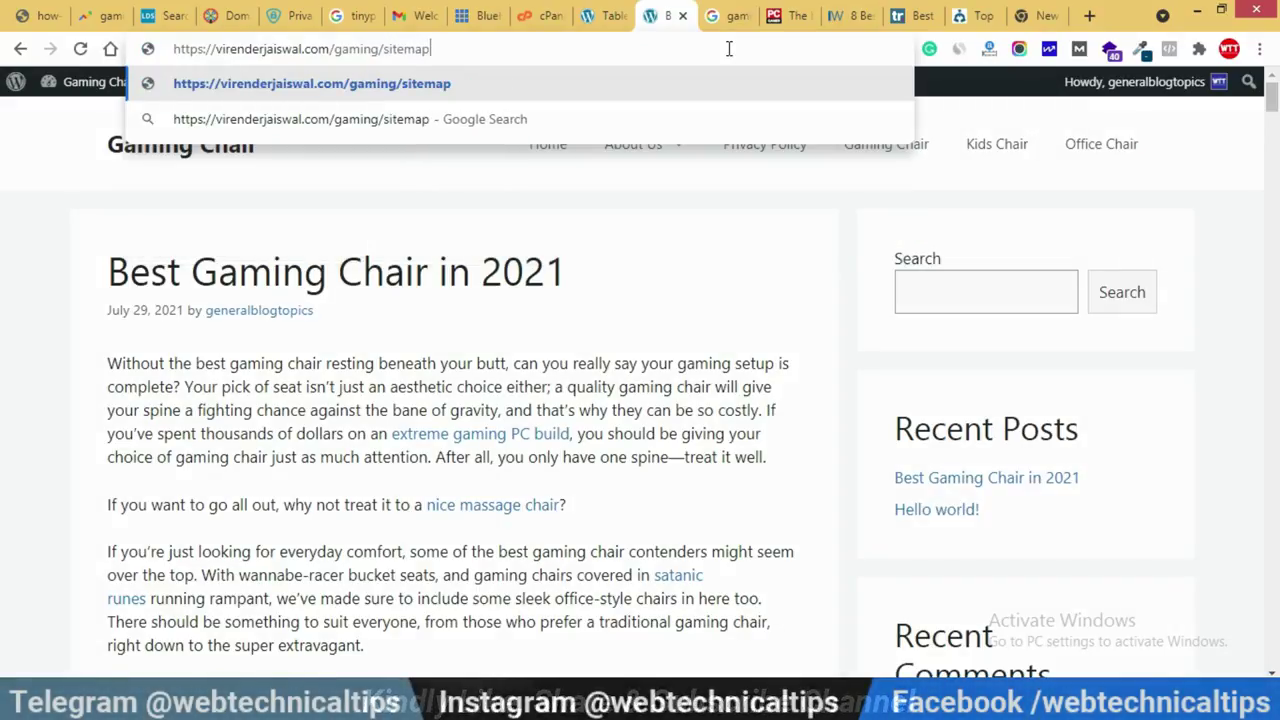
text(.xml)
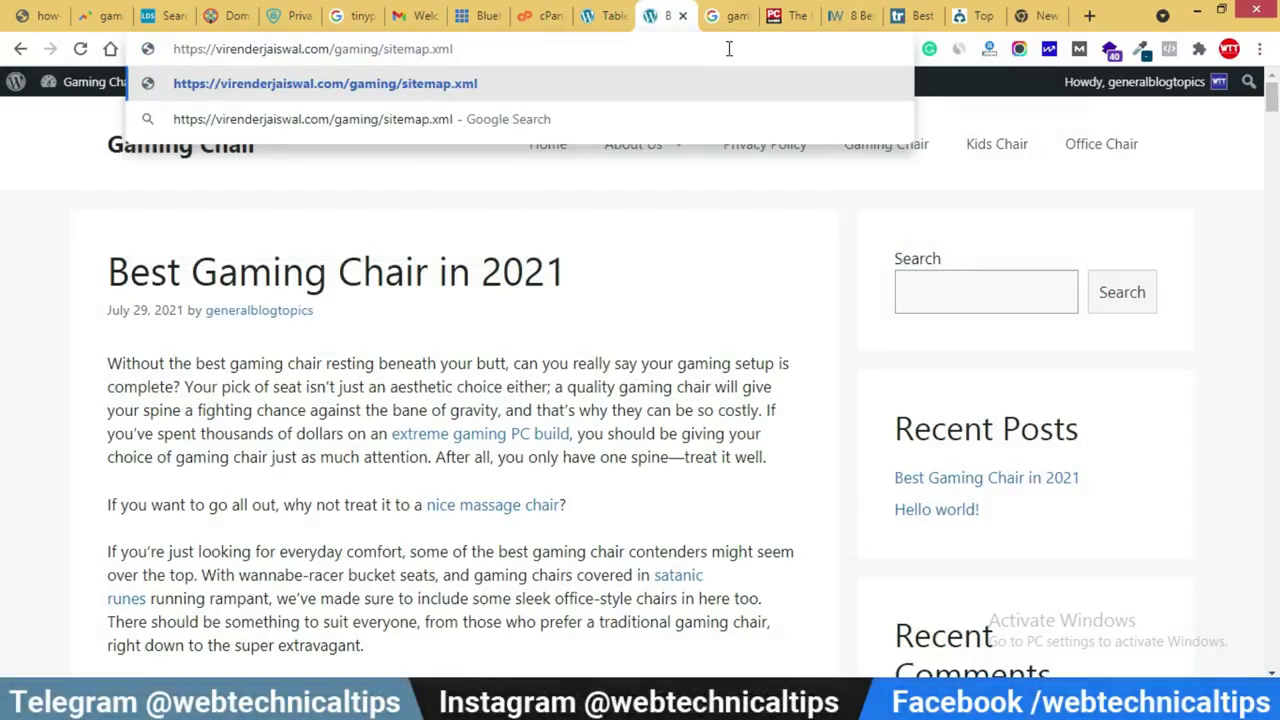
key(Return)
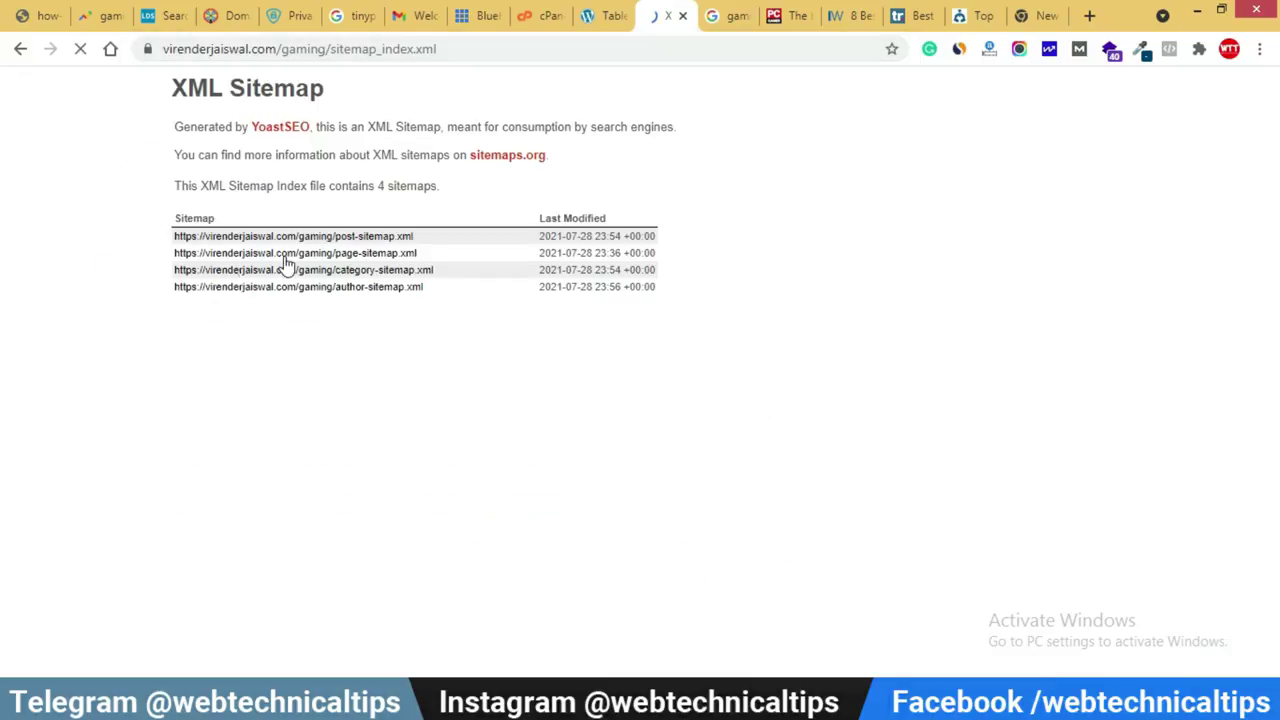
Search Google for "google search console" in a new tab and enter Google Search Console.
drag(463, 49, 328, 50)
key(ctrl+t)
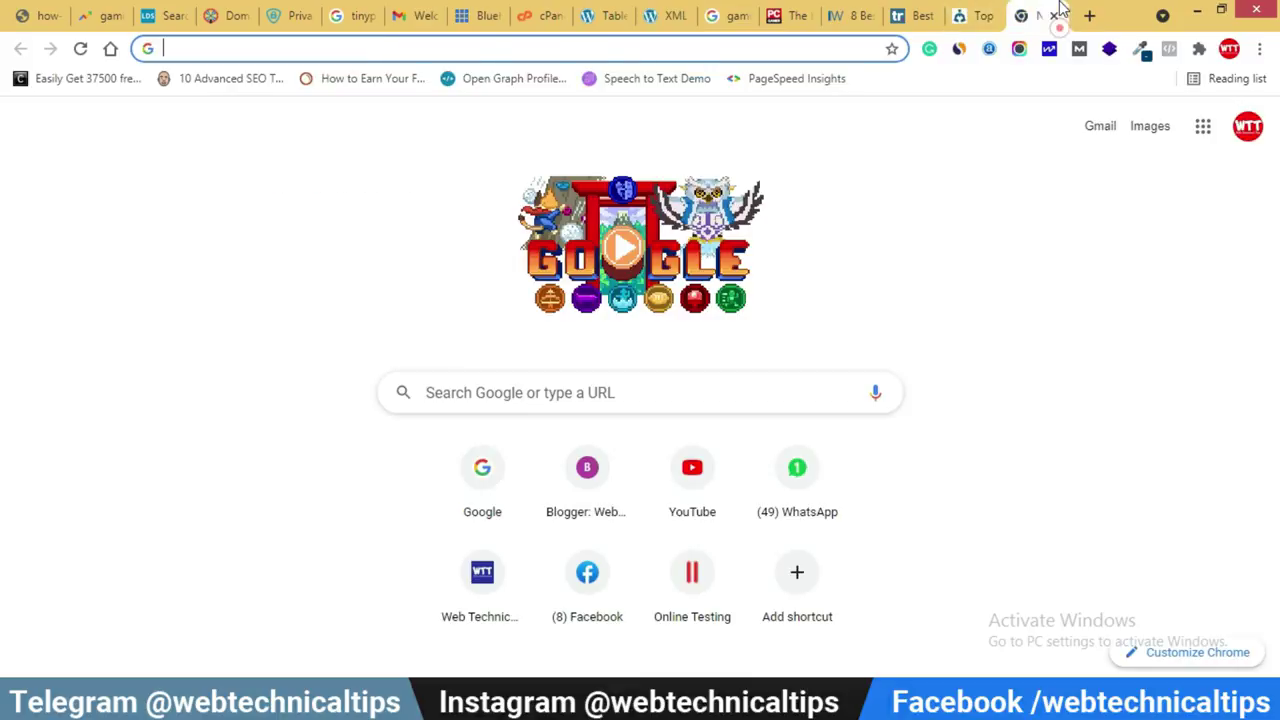
text(google search console)
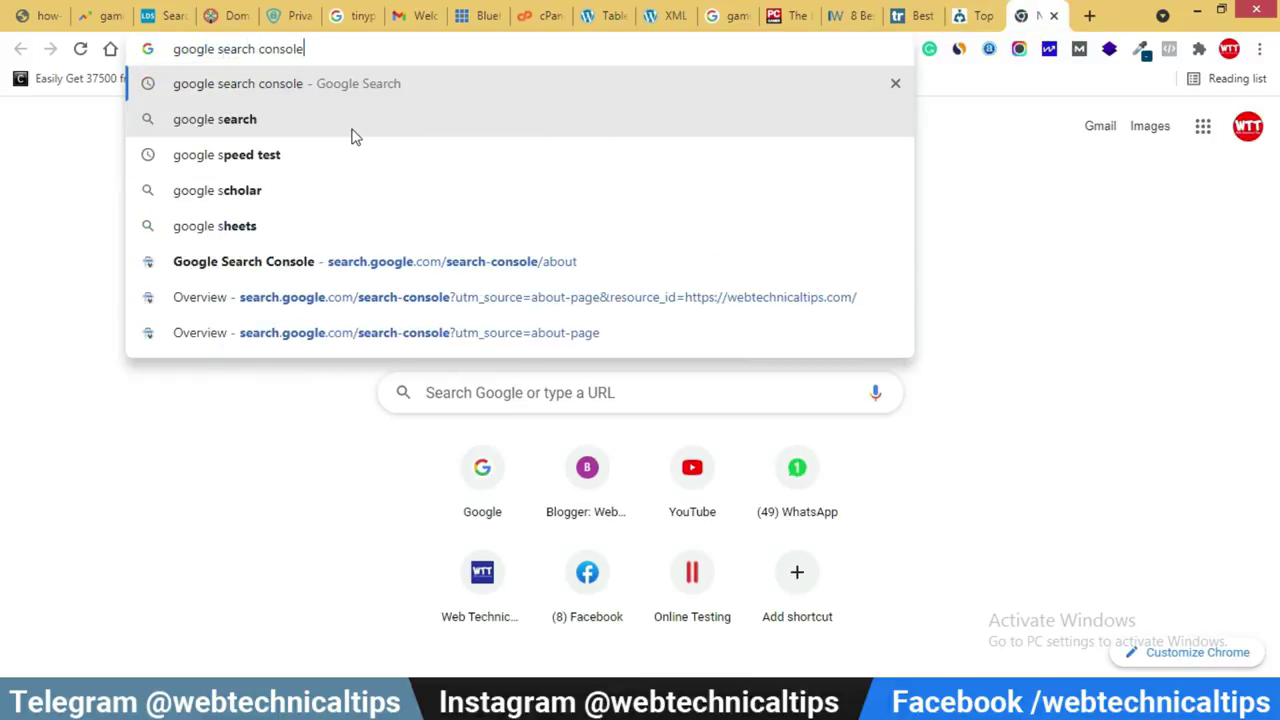
key(Return)
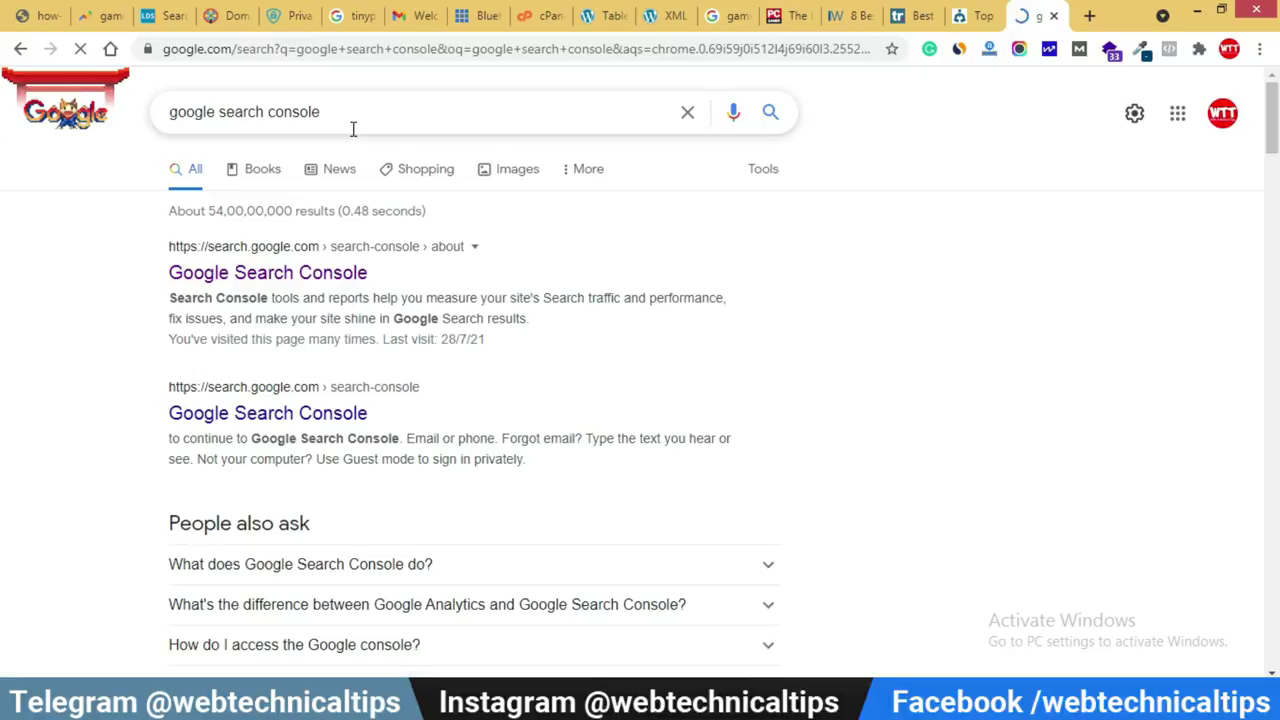
click(242, 277)
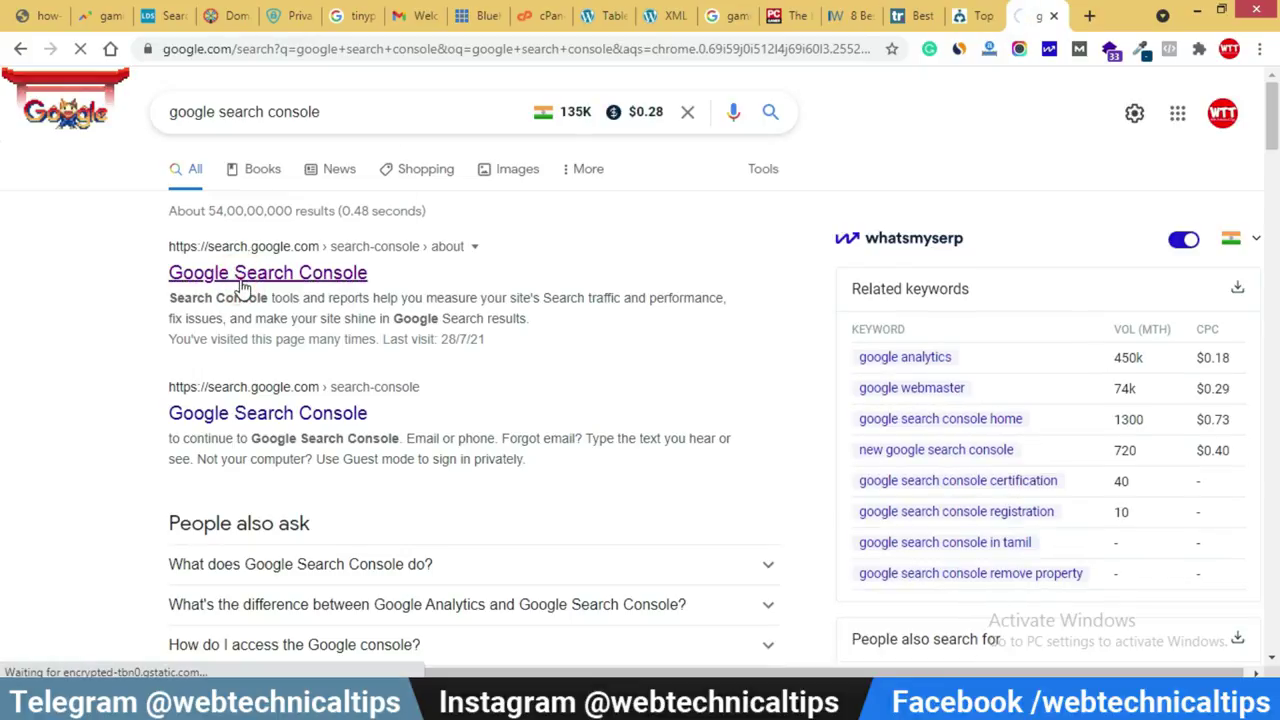
click(249, 491)
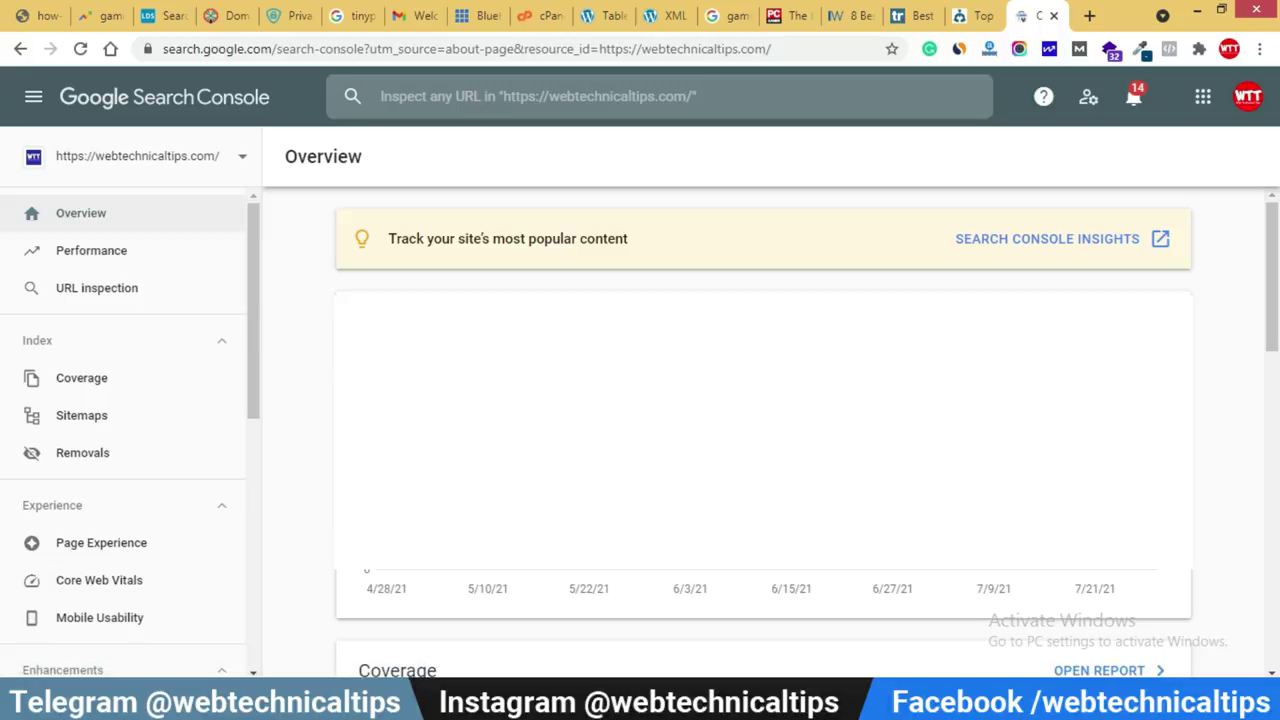
Start adding a new Search Console property and choose the URL prefix address field.
click(226, 168)
click(101, 422)
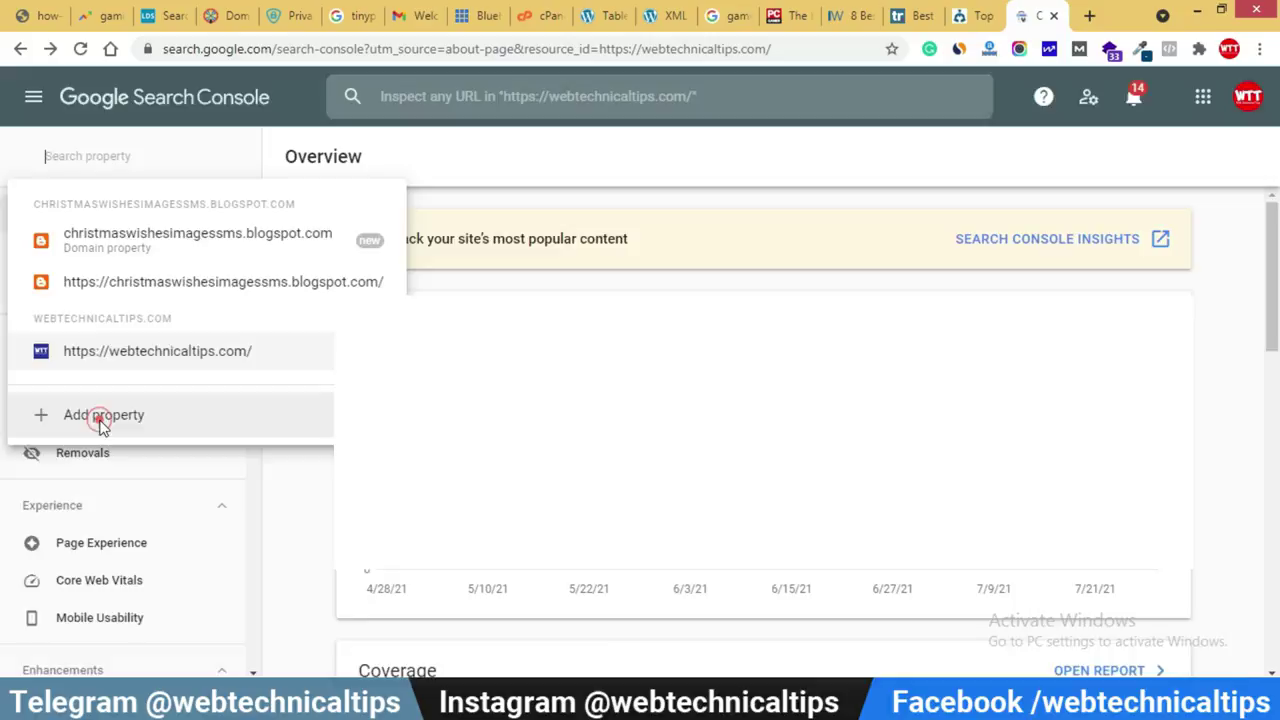
click(803, 314)
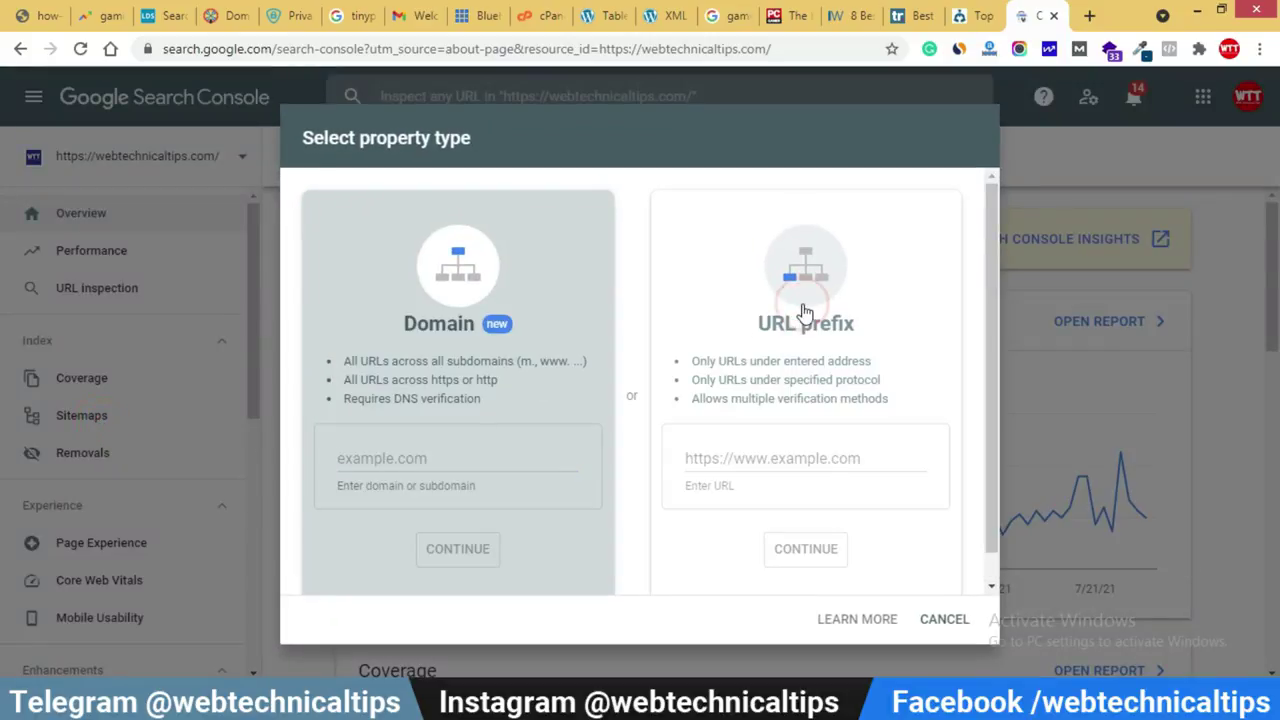
click(765, 451)
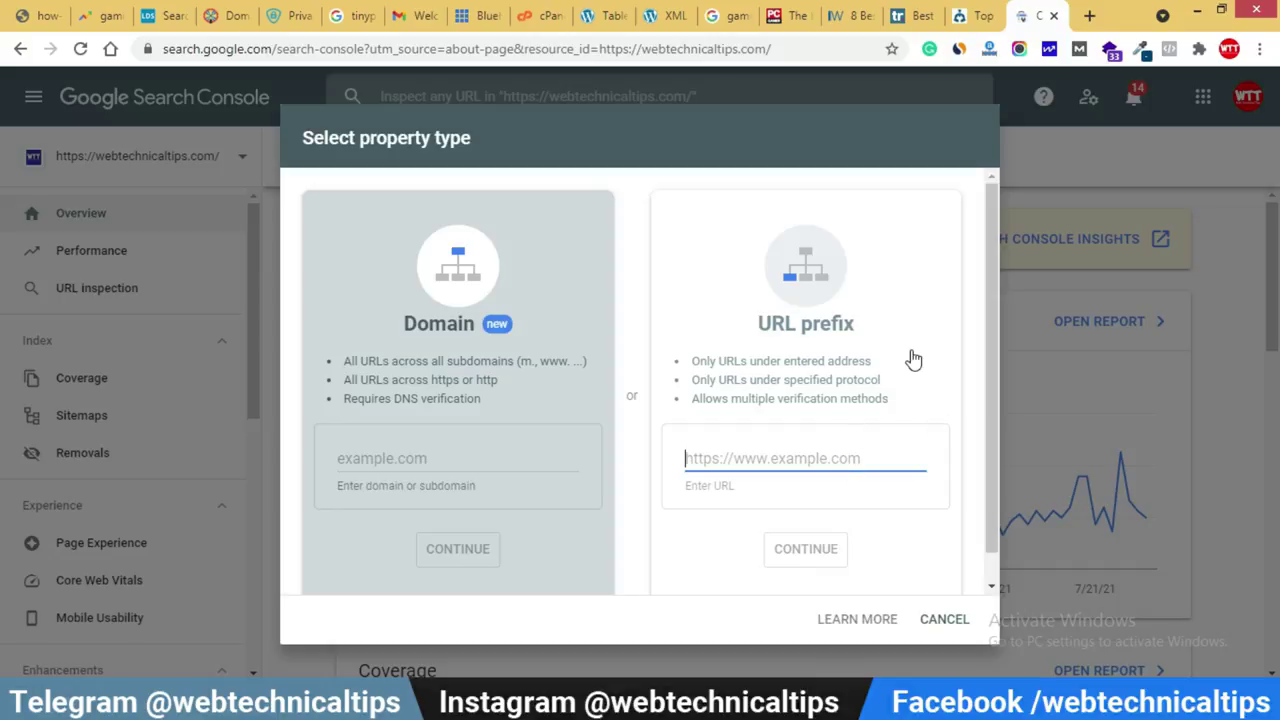
Open the File Manager in the Bluehost cPanel and browse the contents of the public_html folder.
click(485, 15)
click(538, 15)
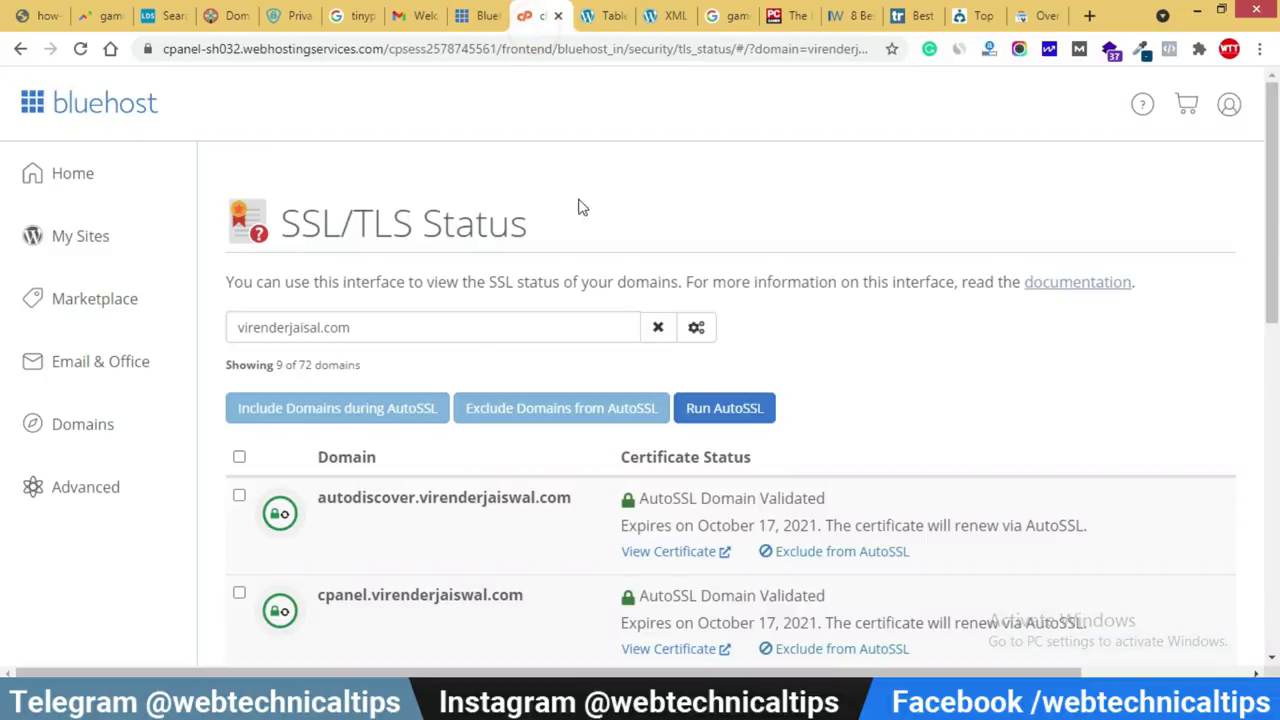
click(78, 507)
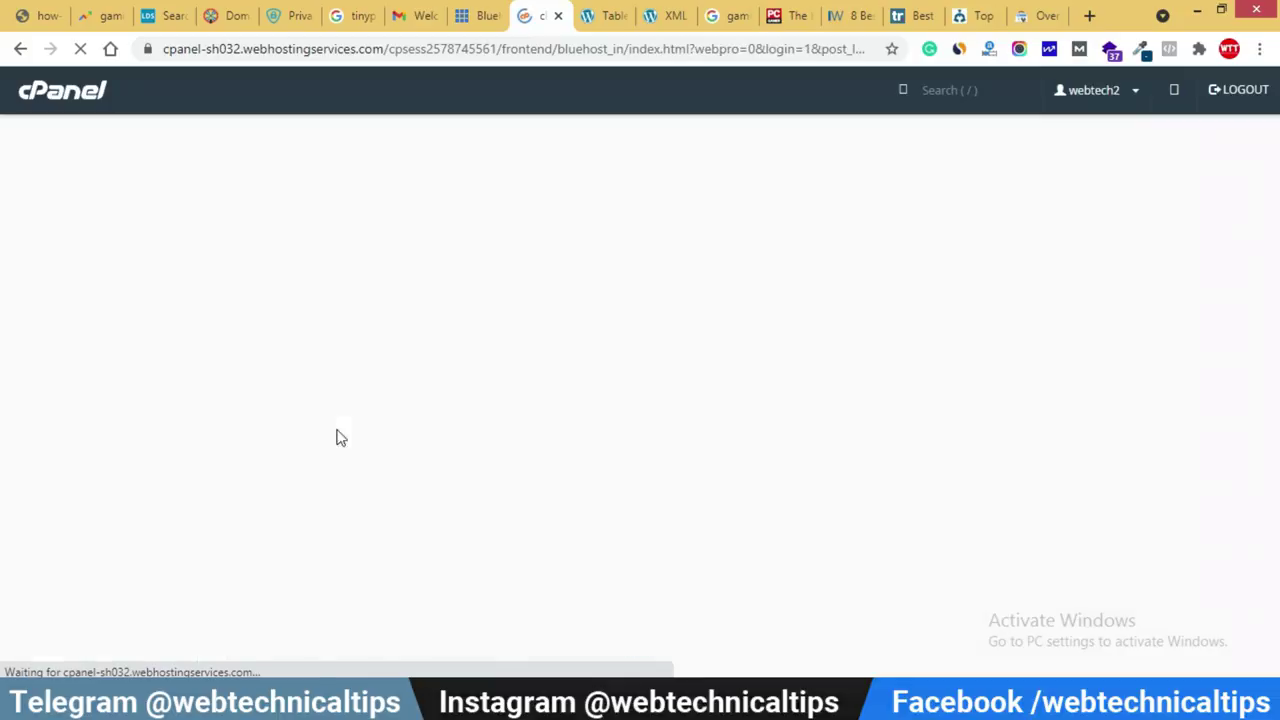
scroll(434, 468, down, 5)
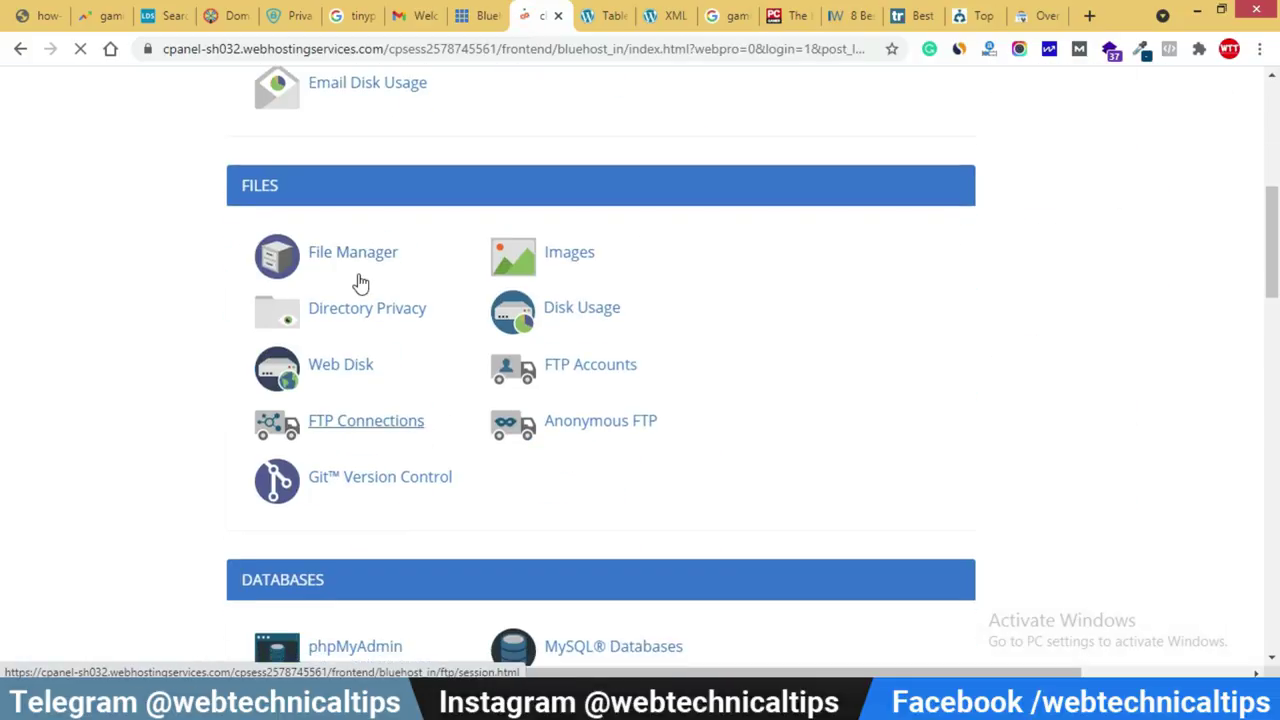
click(355, 252)
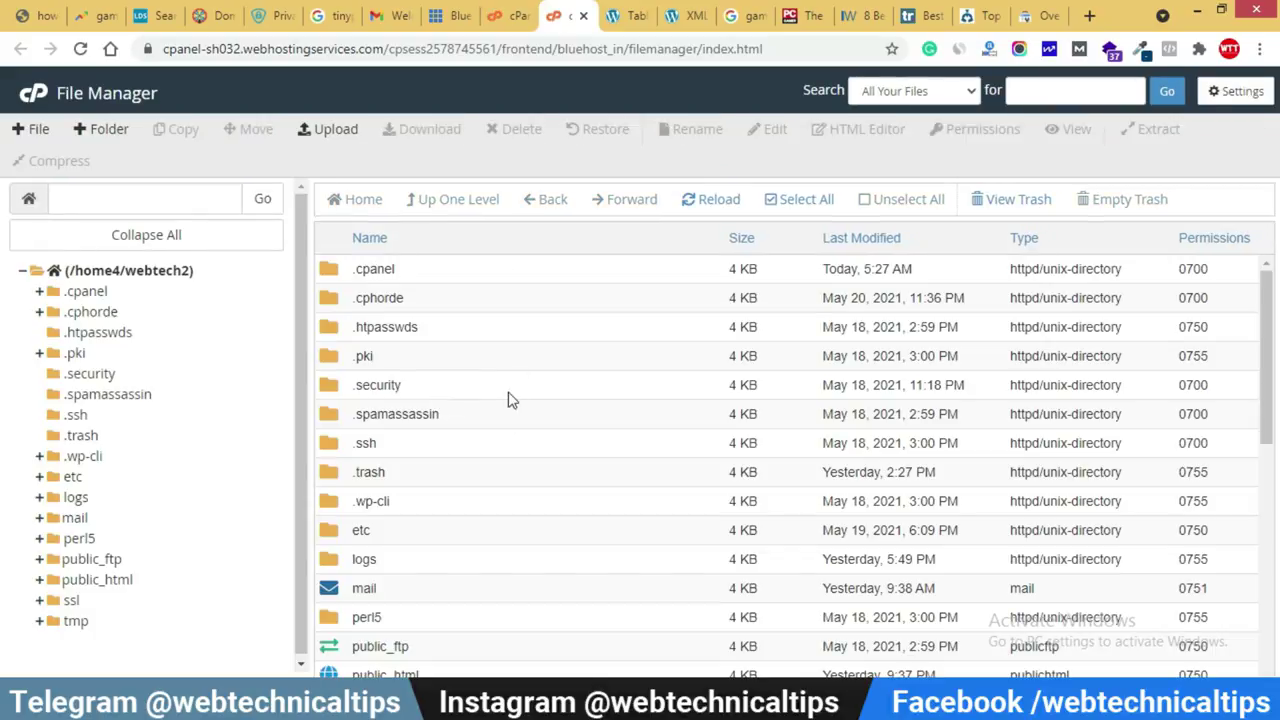
scroll(450, 443, down, 3)
double_click(342, 396)
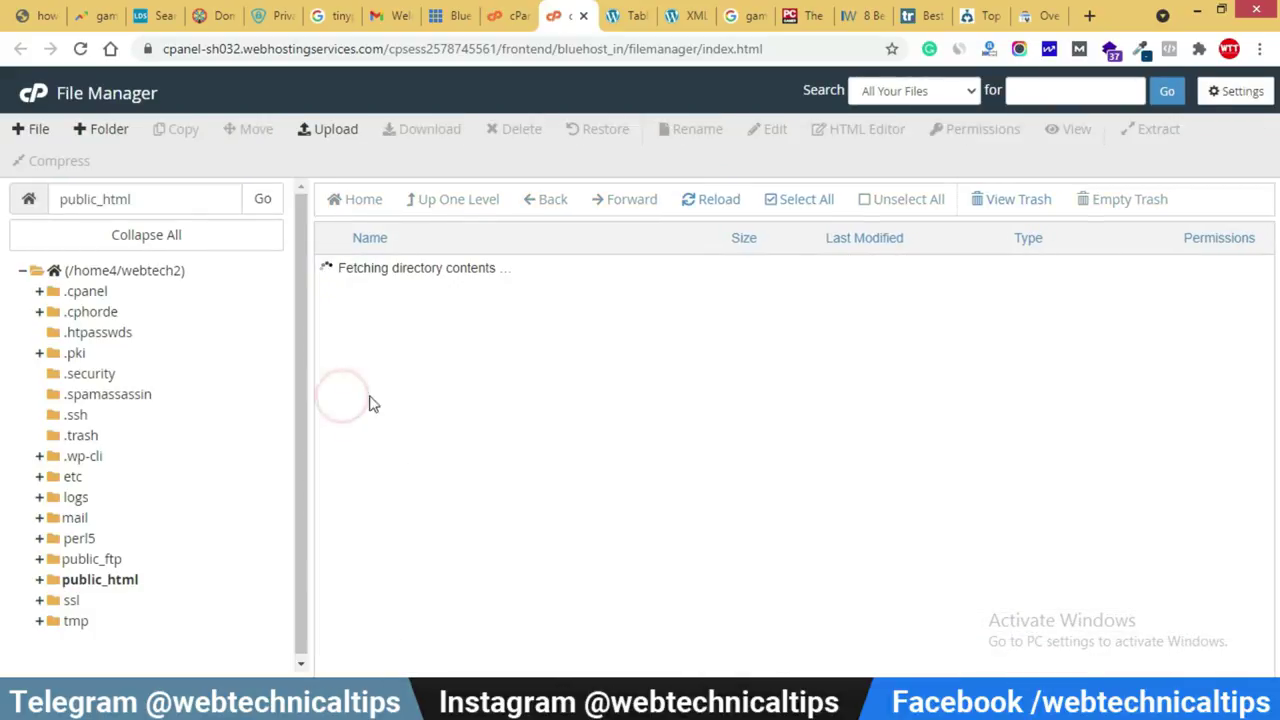
scroll(790, 460, down, 1)
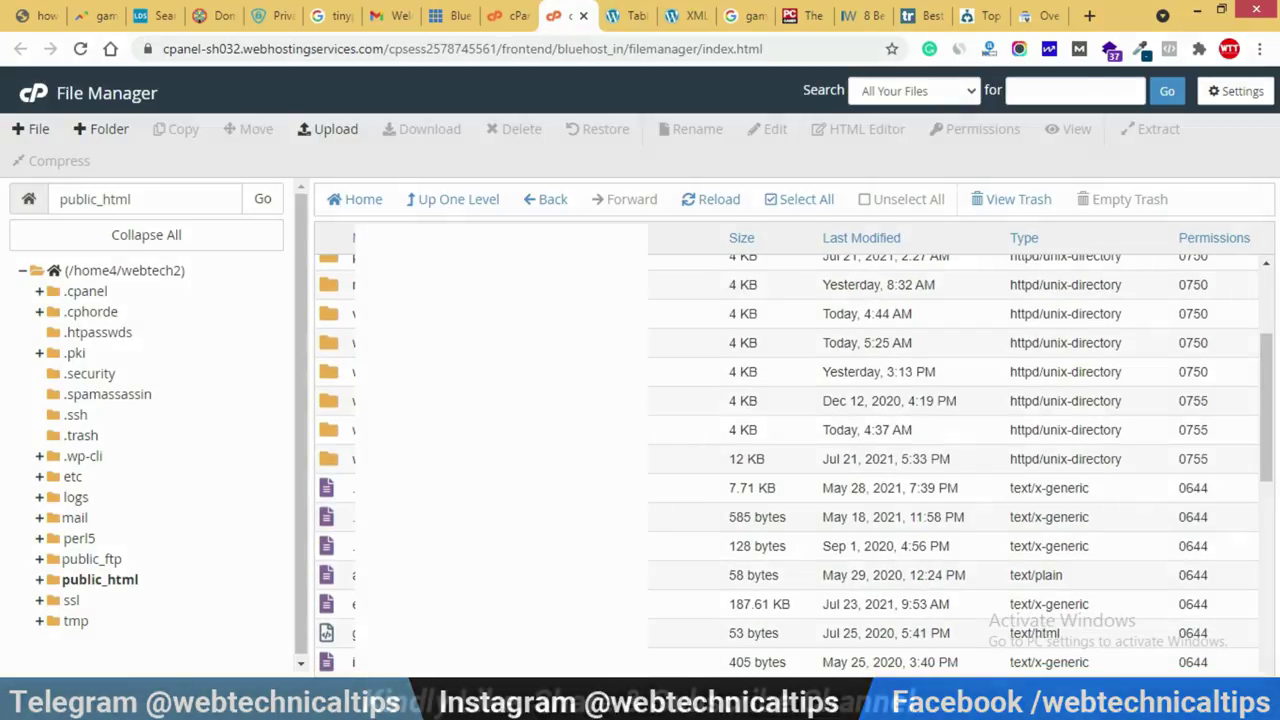
Return to Google Search Console, cancel adding the property, and enter sitemap_index.xml as a new sitemap for the existing property.
scroll(790, 460, down, 5)
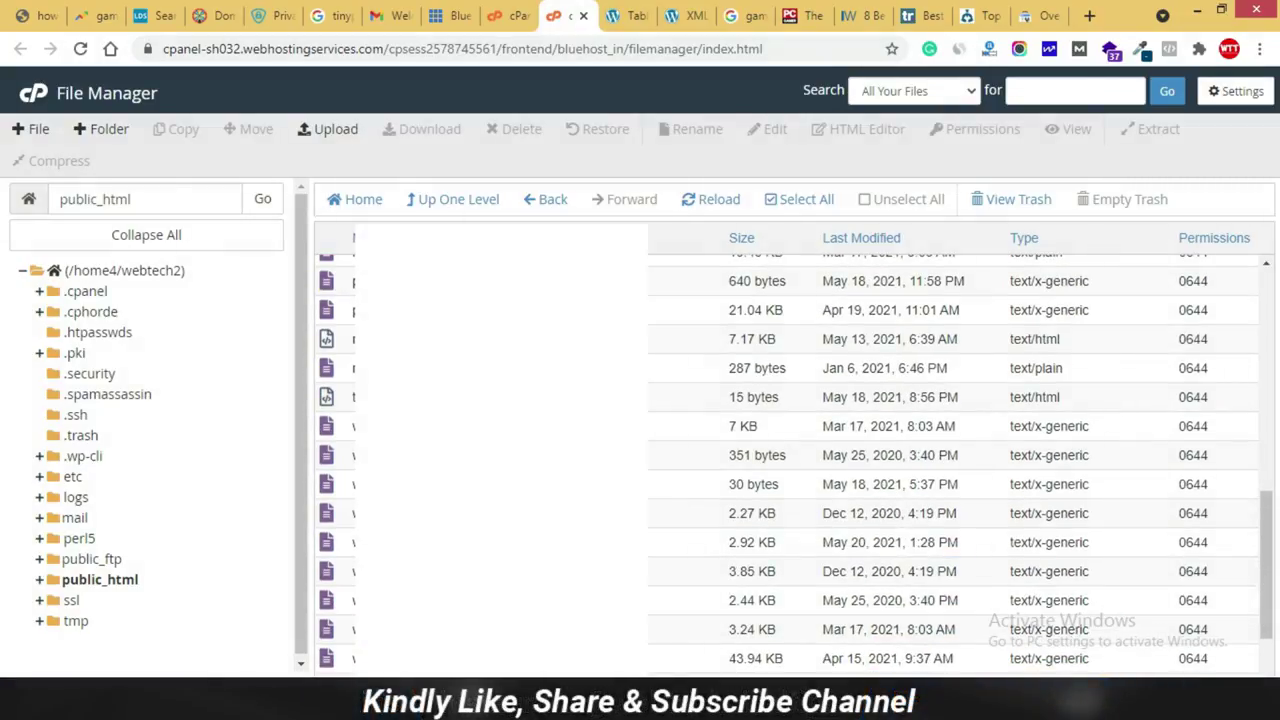
click(1035, 16)
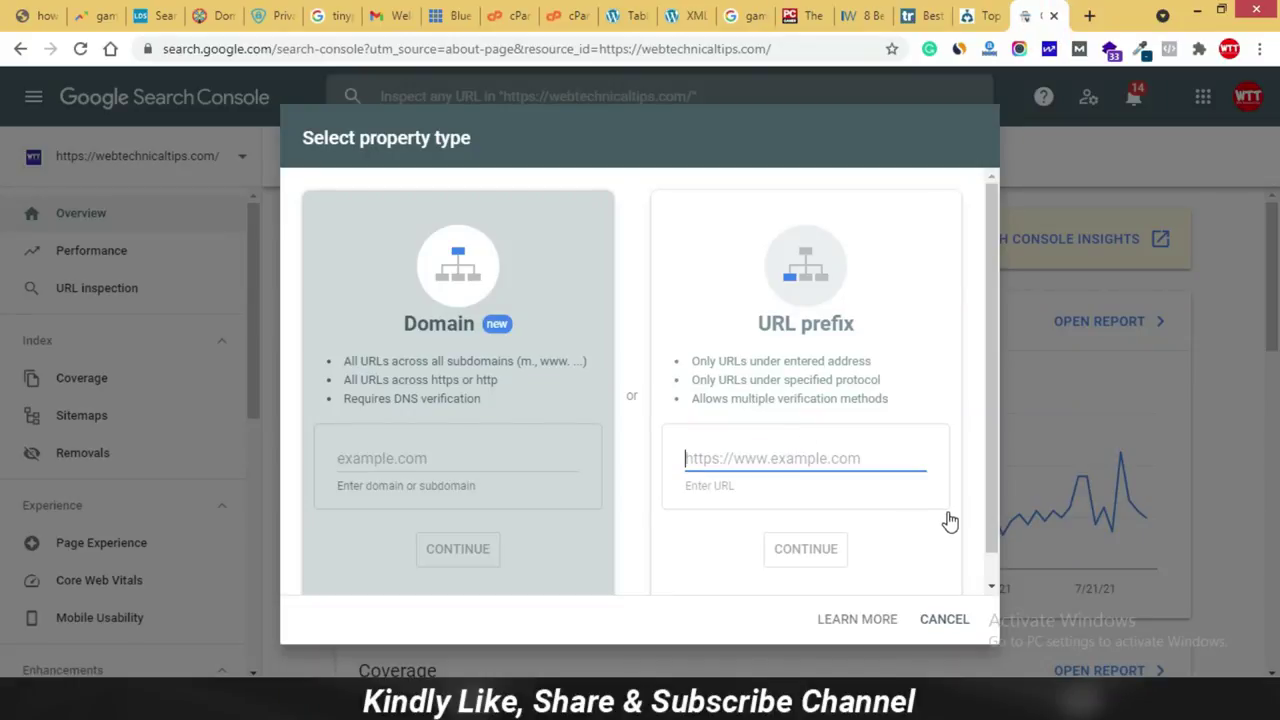
click(948, 622)
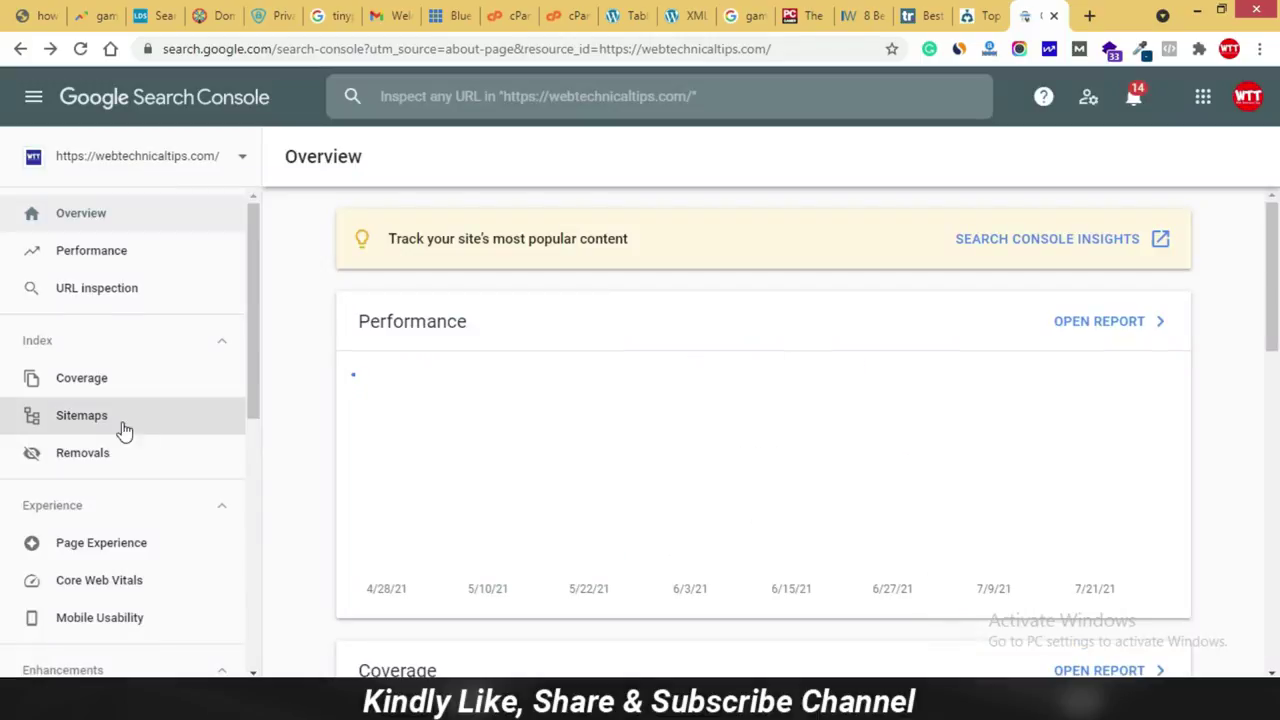
click(81, 428)
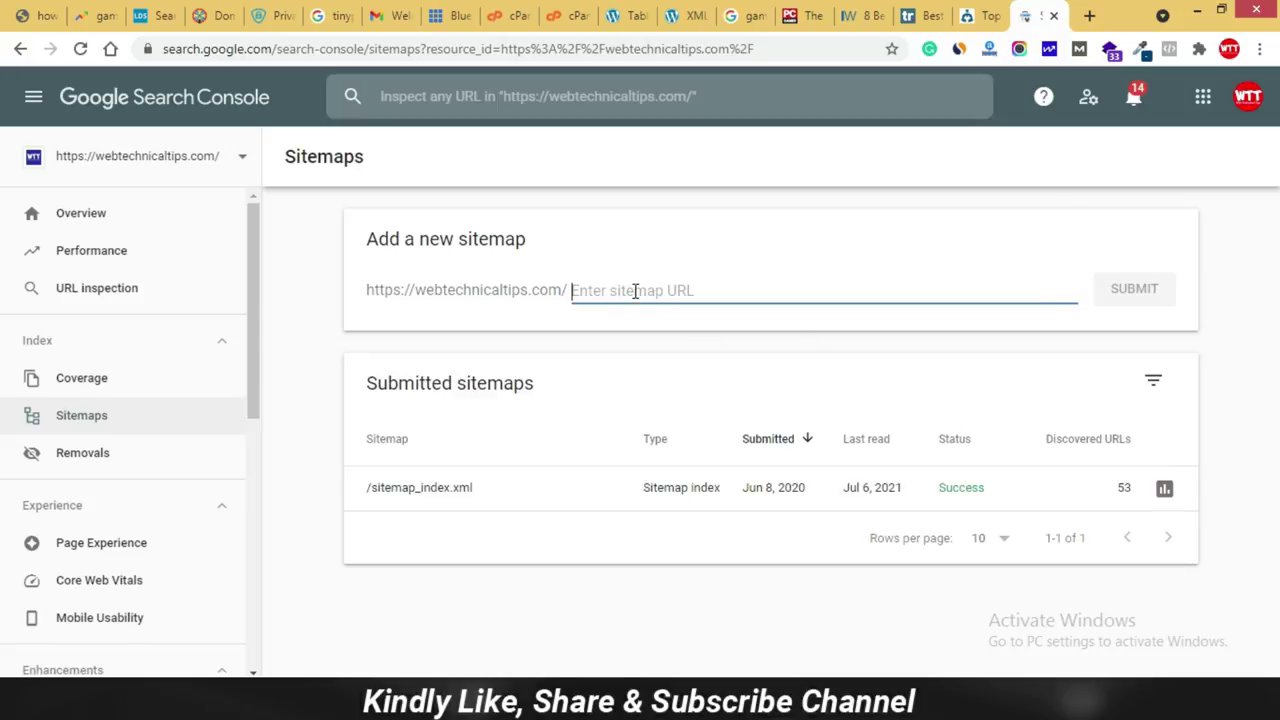
text(sitemap_index.xml)
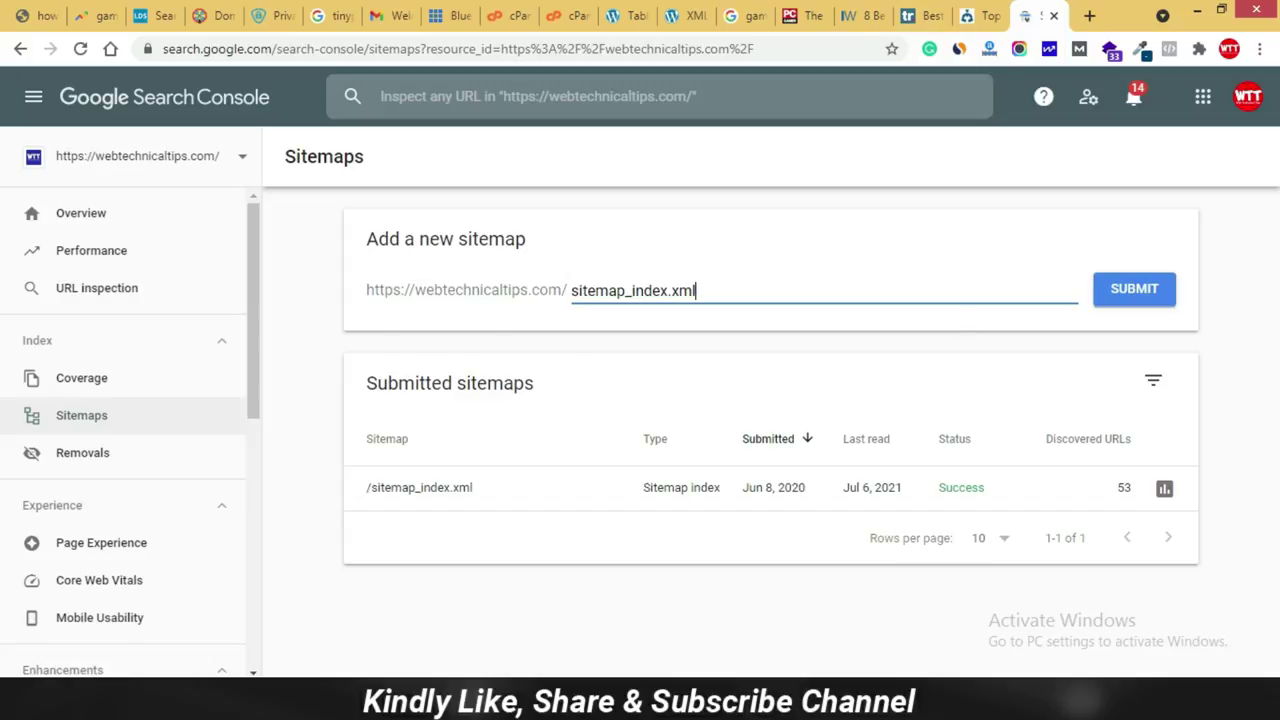
Check the Word notes, browse the Web Technical Tips YouTube channel's videos for the Google Analytics tutorial in a new Chrome tab, and close it.
key(alt+Tab)
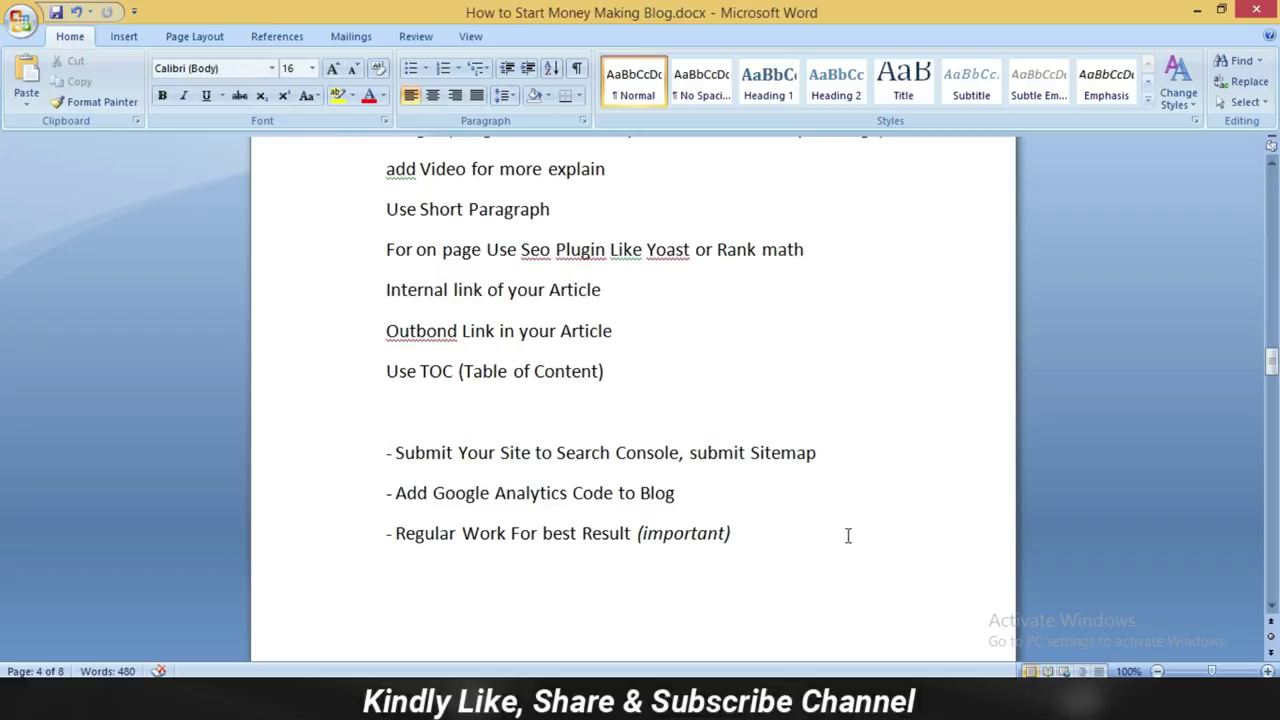
key(alt+Tab)
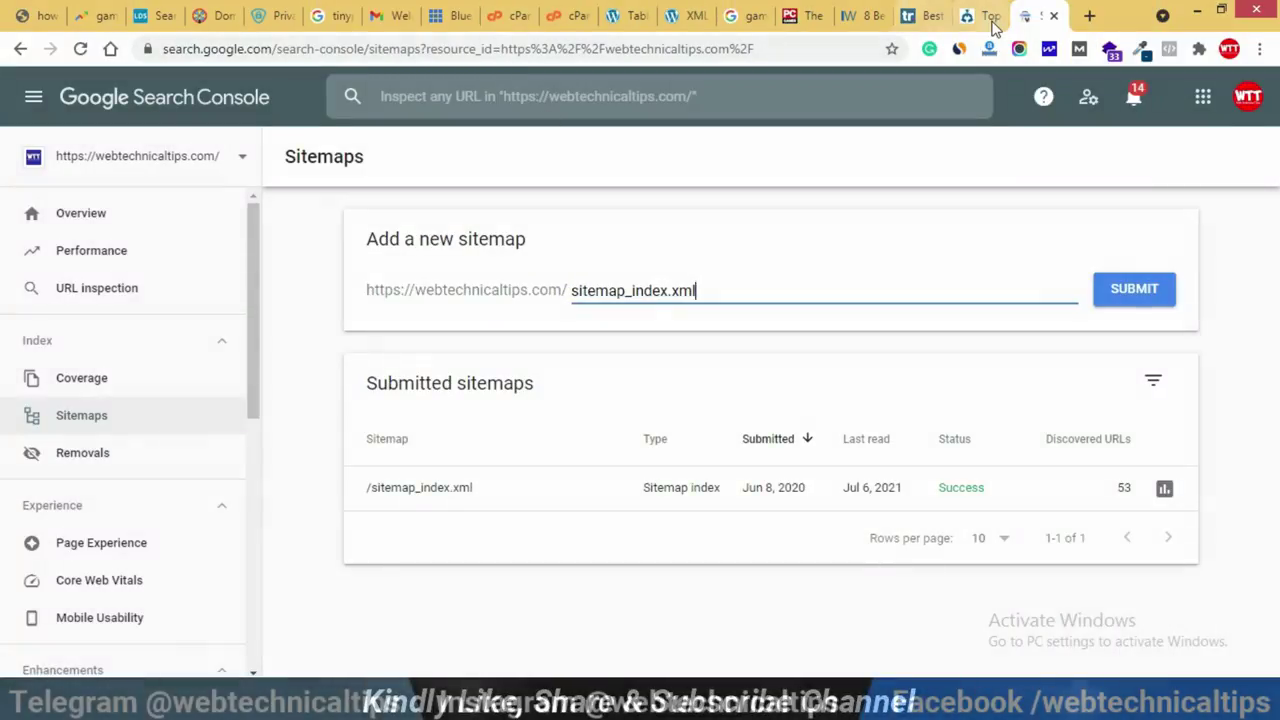
click(1089, 16)
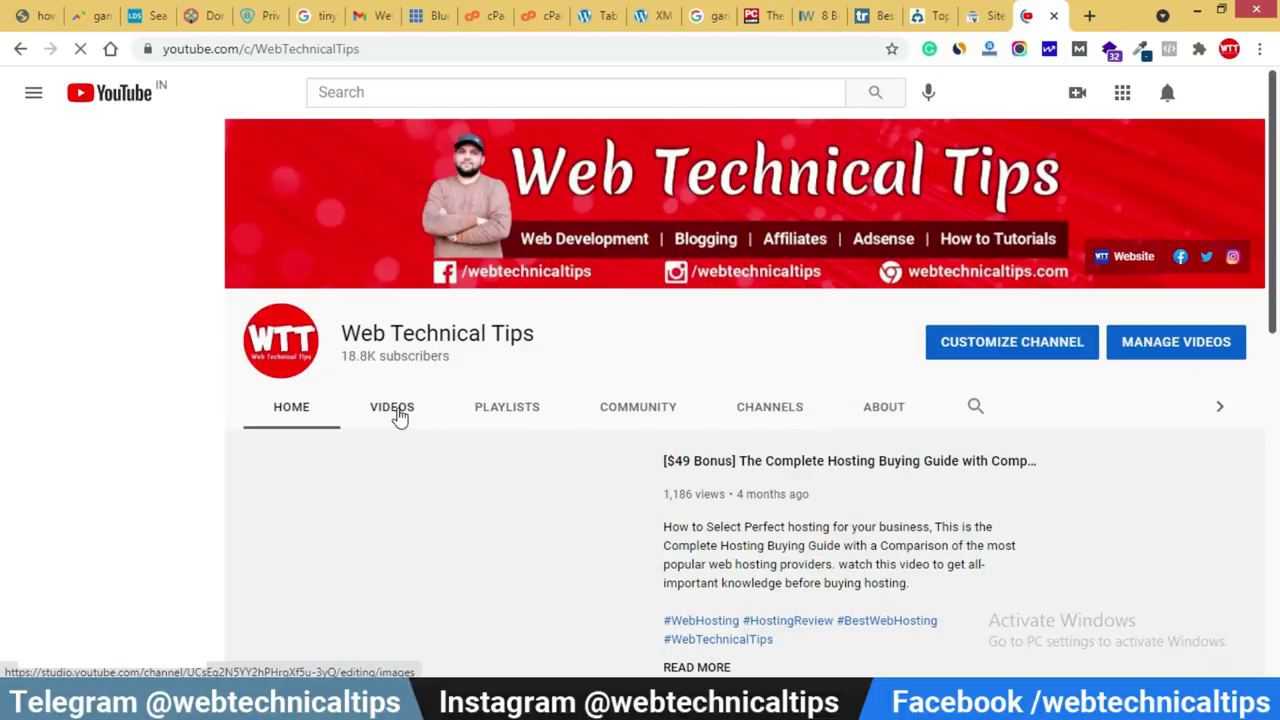
click(393, 410)
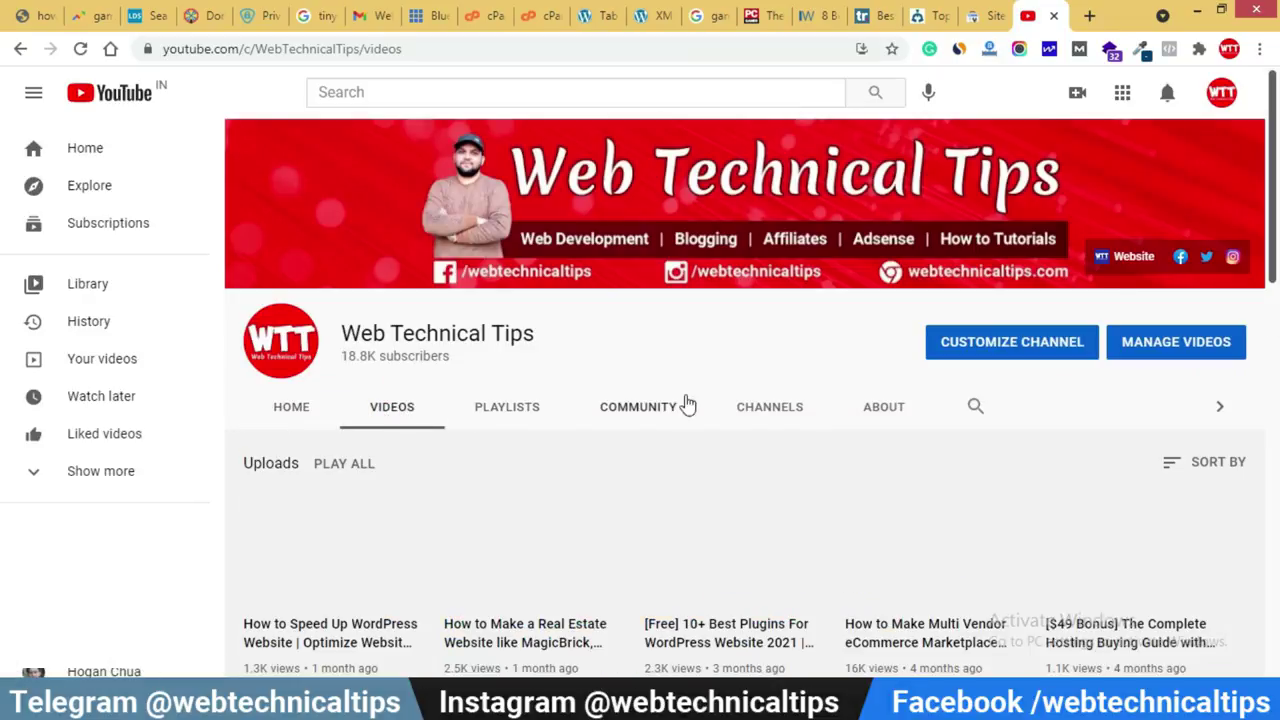
scroll(660, 435, down, 2)
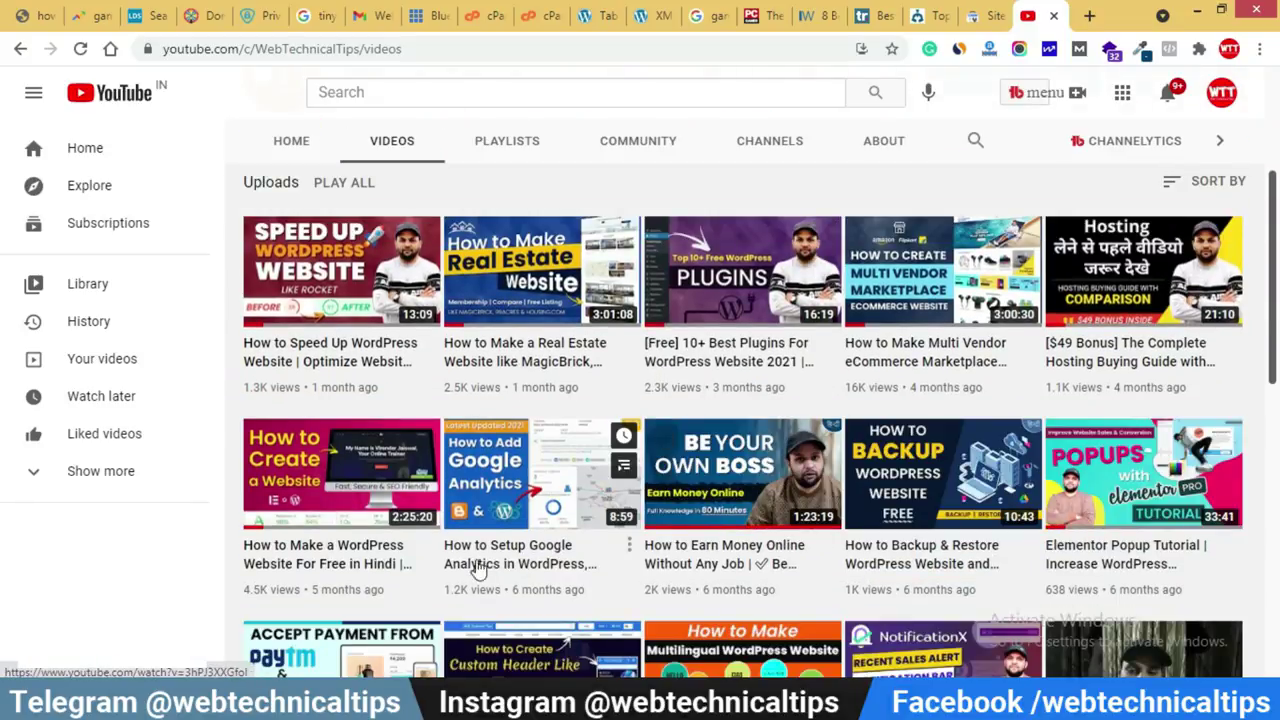
mouse_move(570, 578)
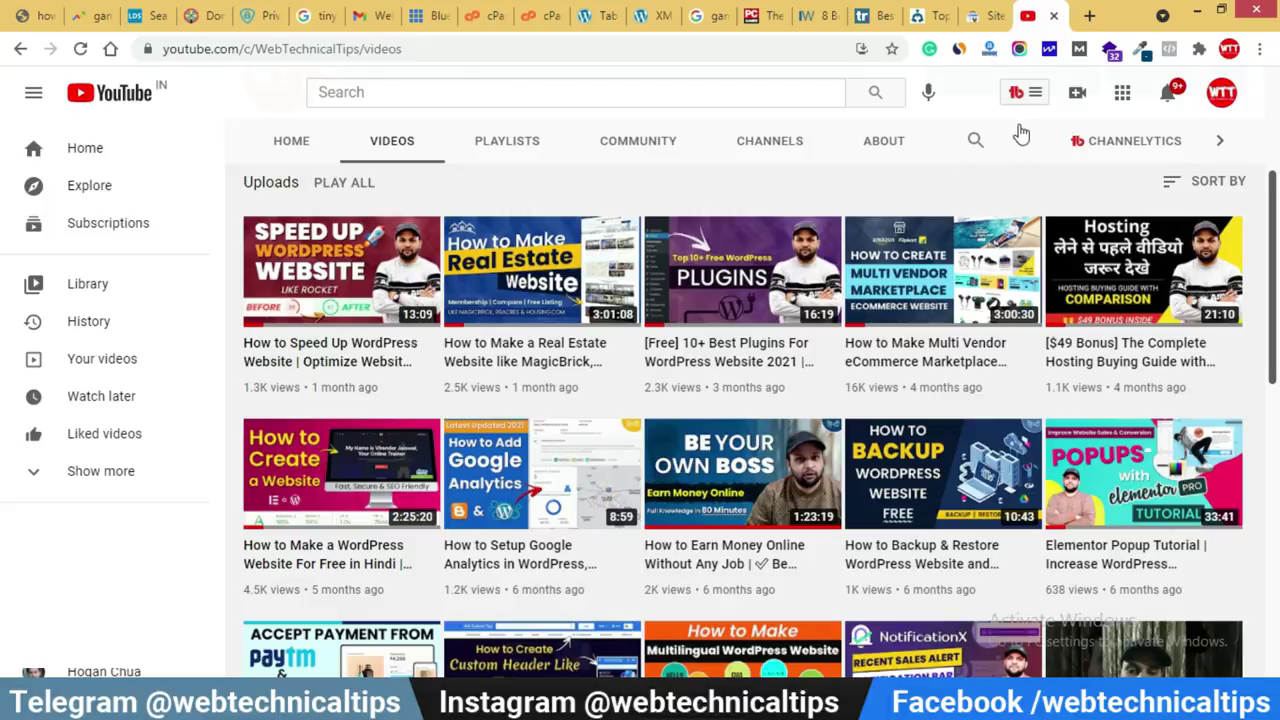
scroll(540, 444, up, 3)
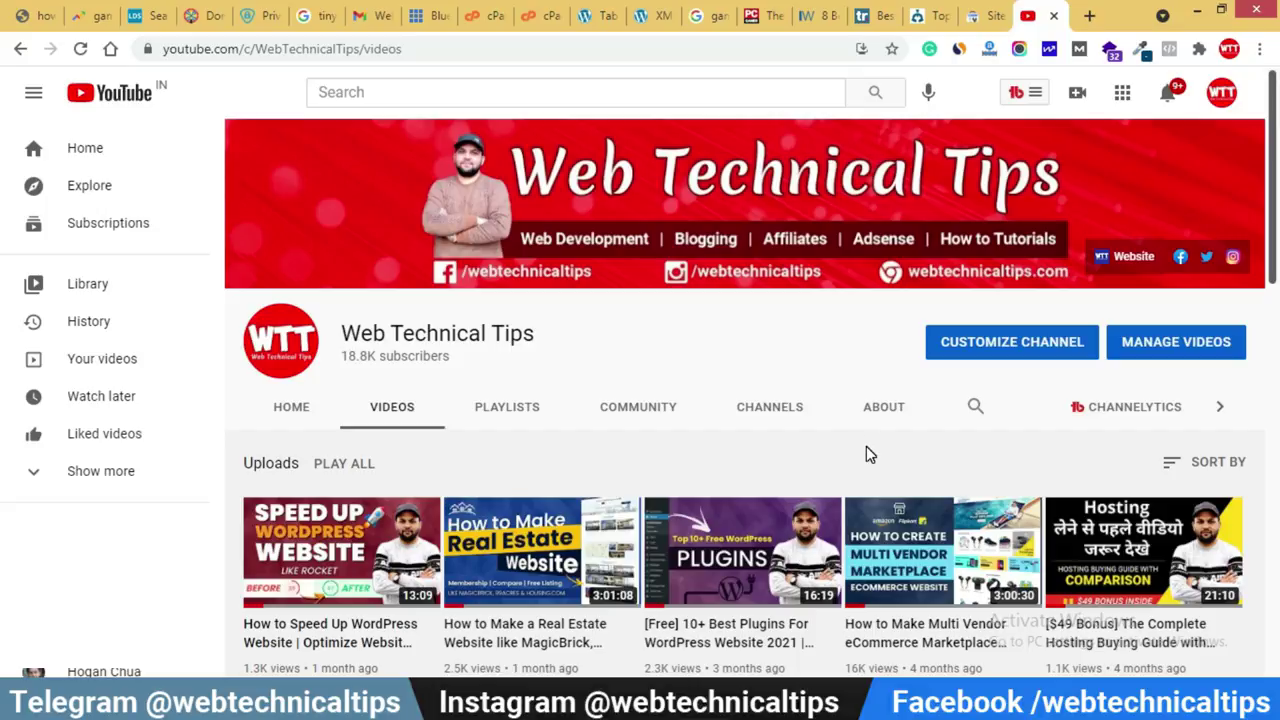
scroll(867, 447, down, 5)
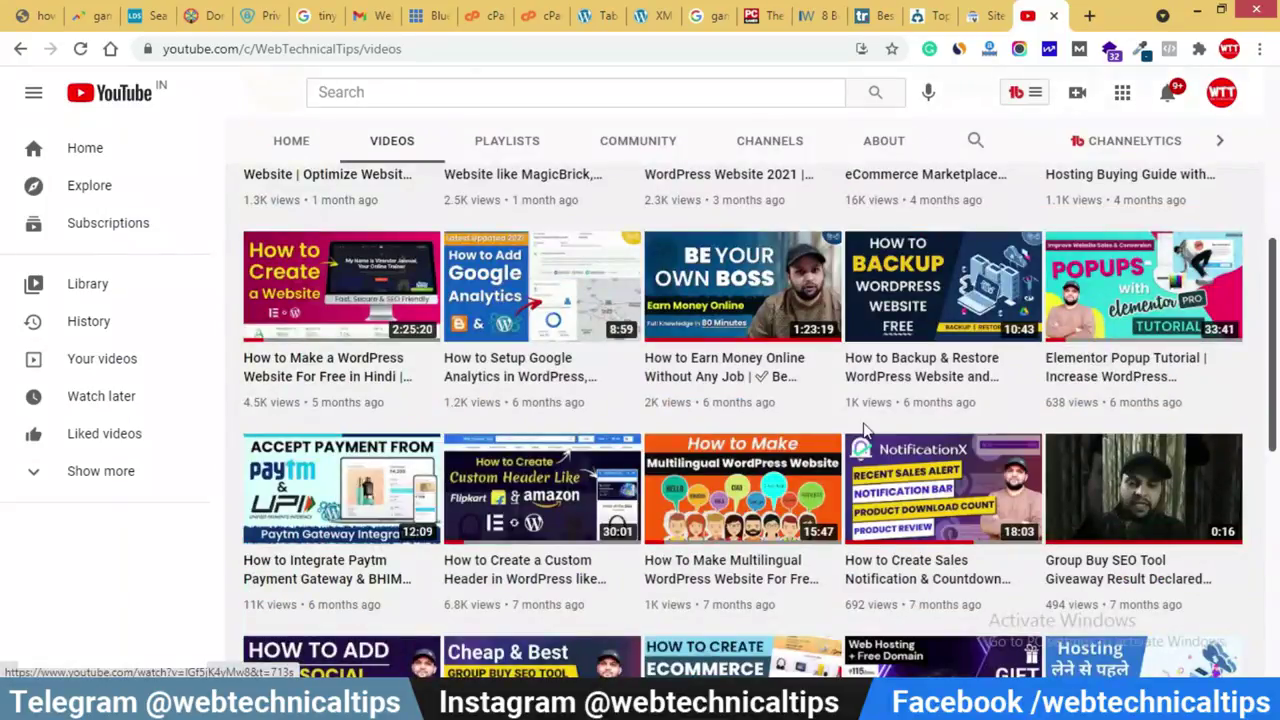
scroll(957, 443, up, 5)
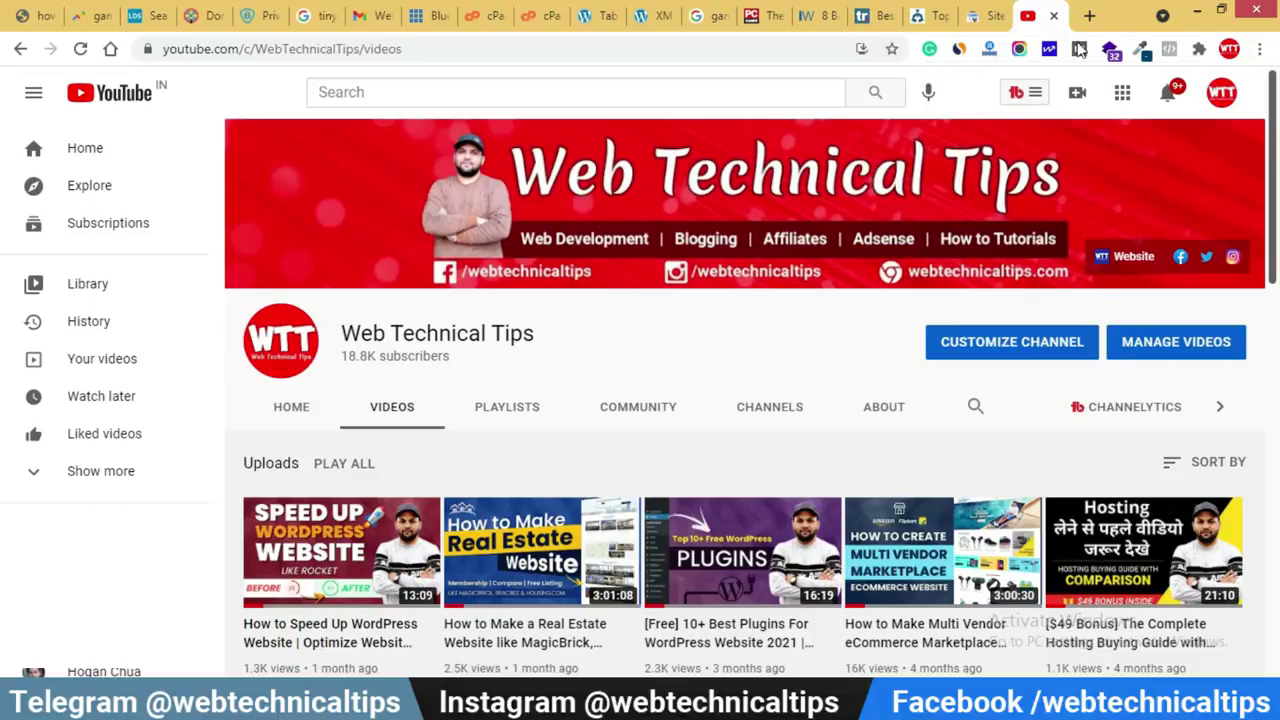
click(1053, 16)
Switch to the Word notes and review the Search Console, Google Analytics and "Regular Work For best Result" points.
key(alt+Tab)
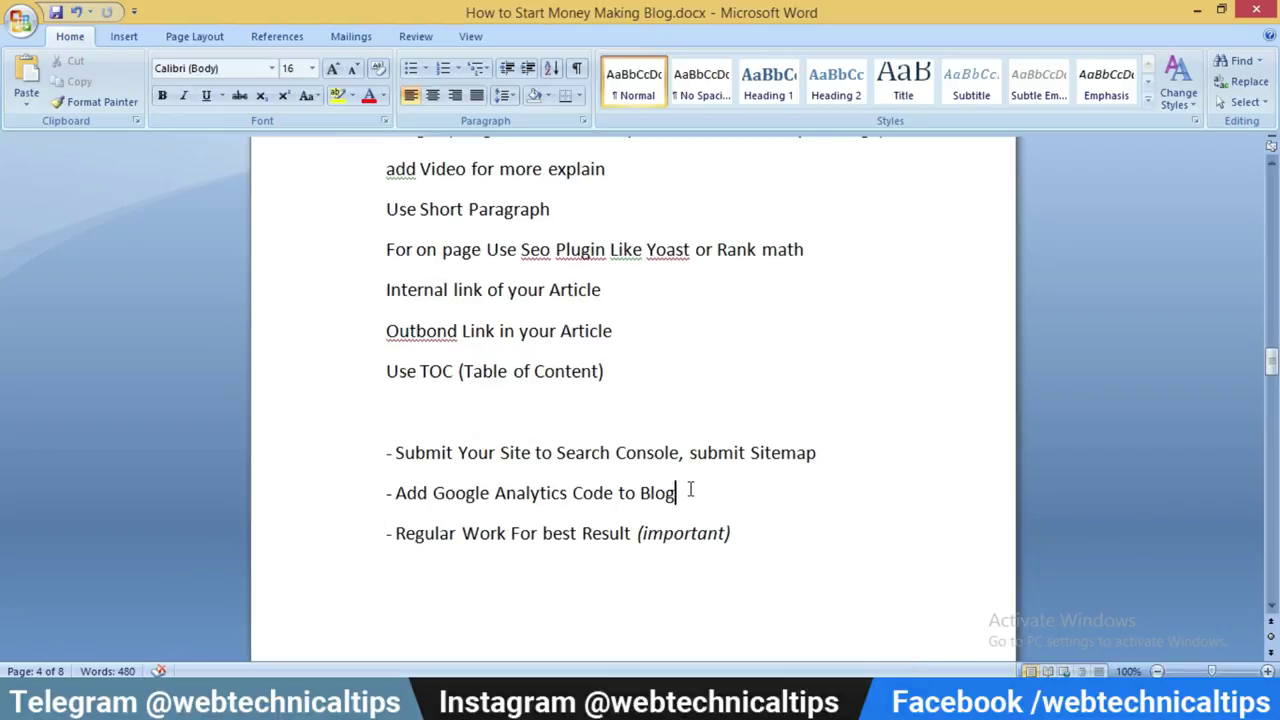
drag(689, 492, 400, 452)
click(428, 538)
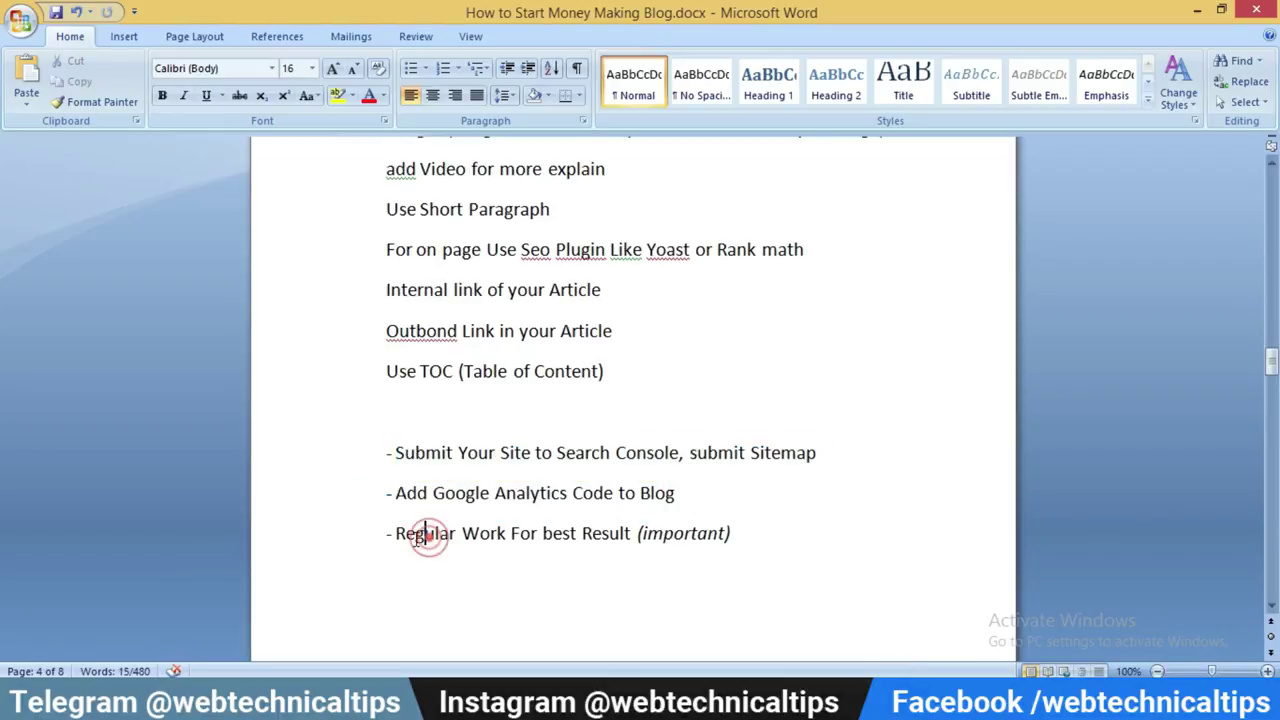